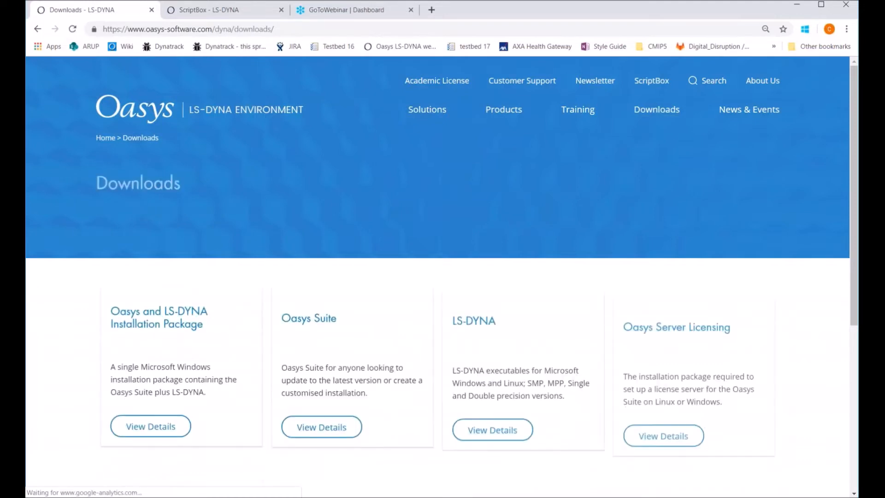
click(321, 426)
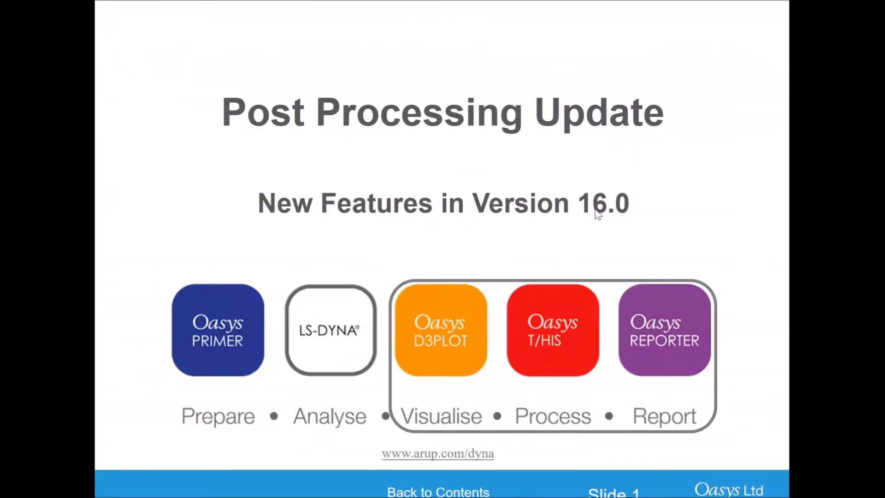
click(595, 210)
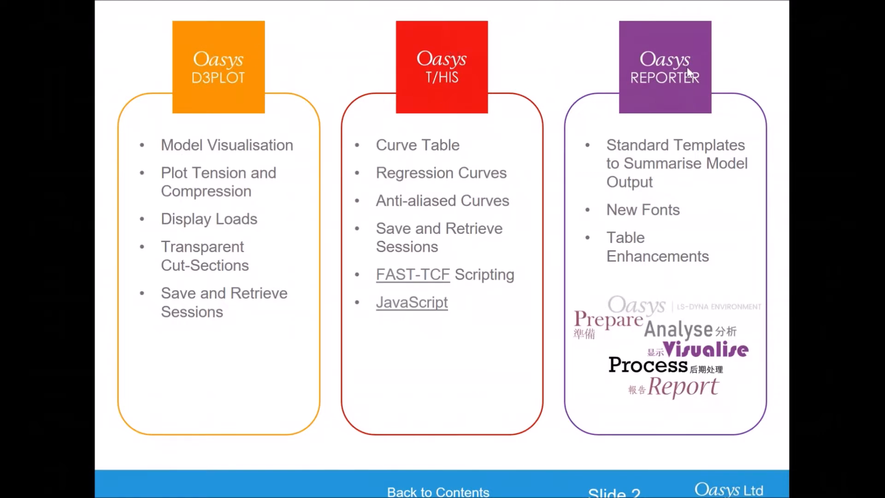
click(528, 74)
click(528, 73)
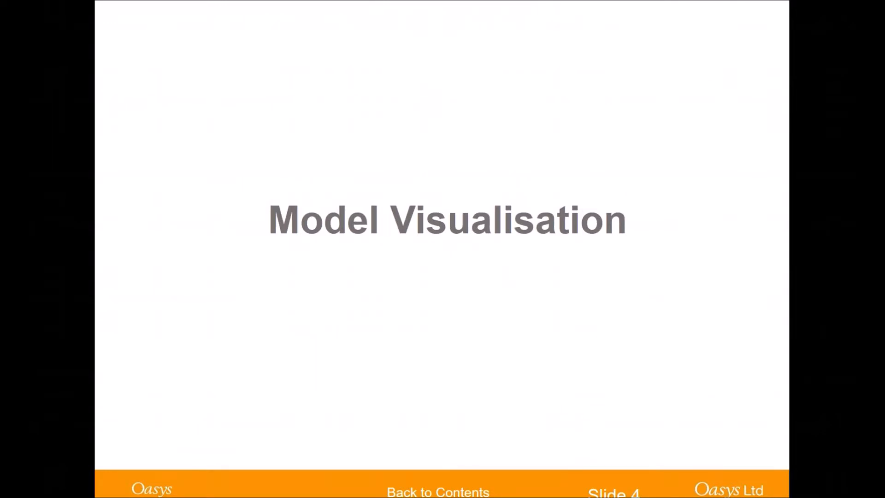
key(Right)
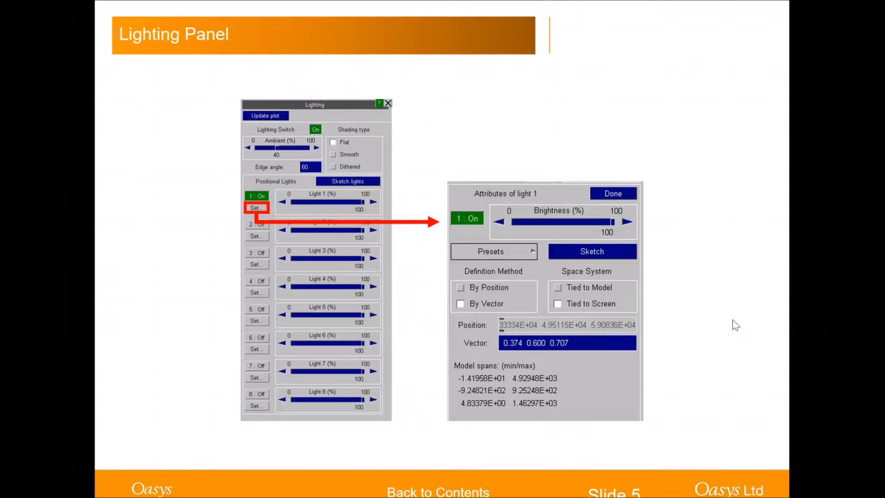
Switch to the D3PLOT 15.0 car model and open its lighting settings.
key(alt+Tab)
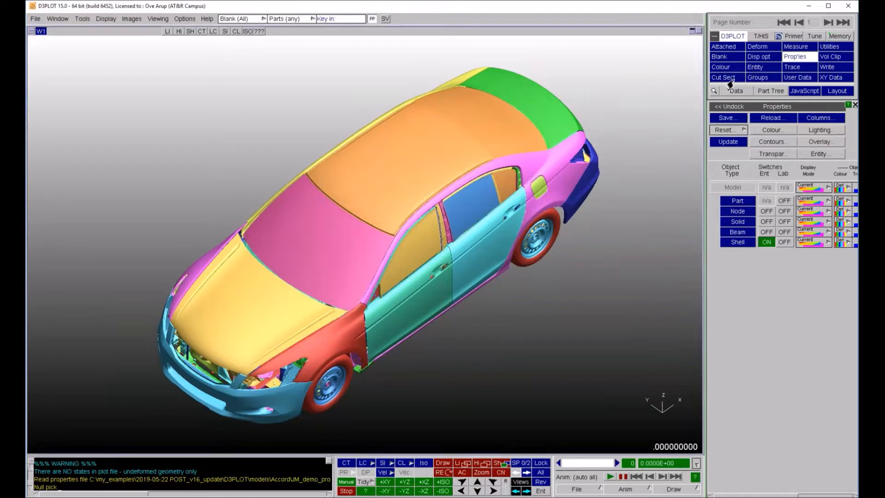
click(132, 21)
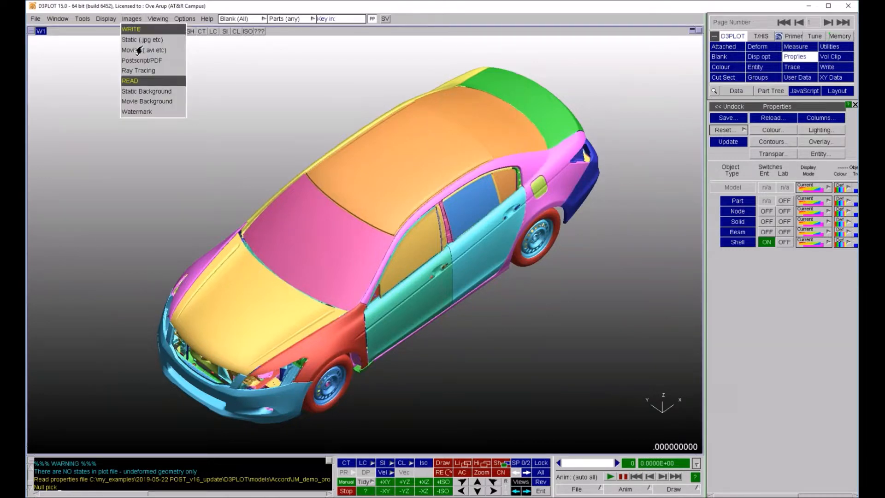
click(182, 19)
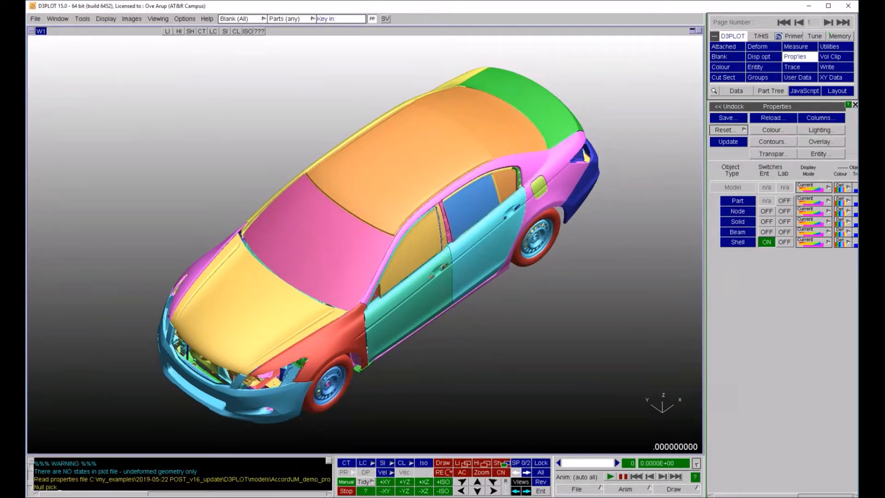
click(106, 19)
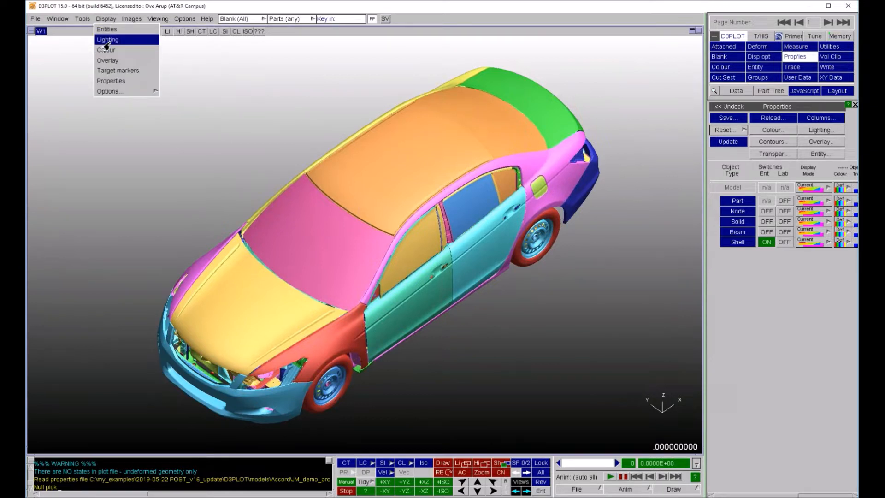
click(111, 38)
Try ambient lighting at 71% and 22% before settling on 53%, and lower Light 1 to 50%.
drag(743, 151, 760, 150)
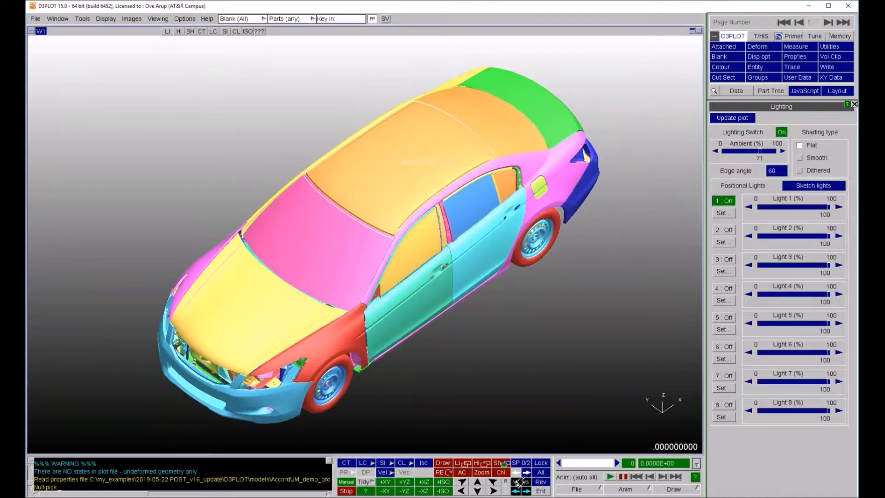
drag(755, 157, 730, 156)
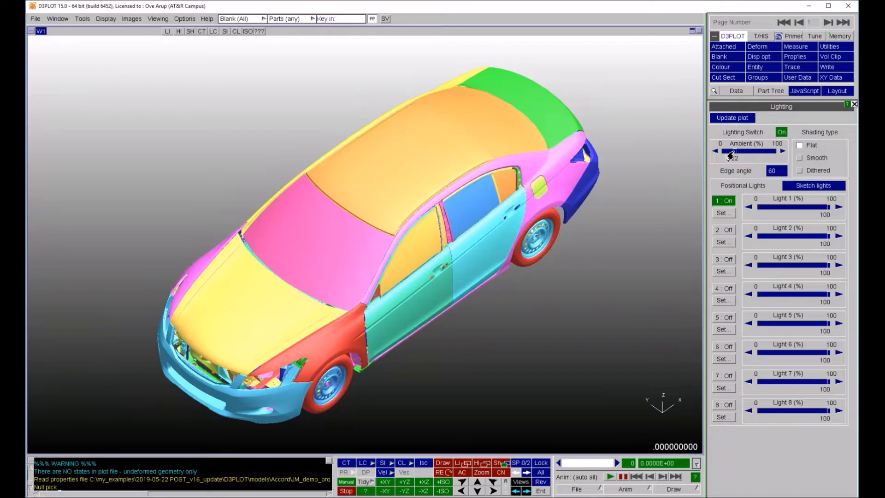
click(731, 119)
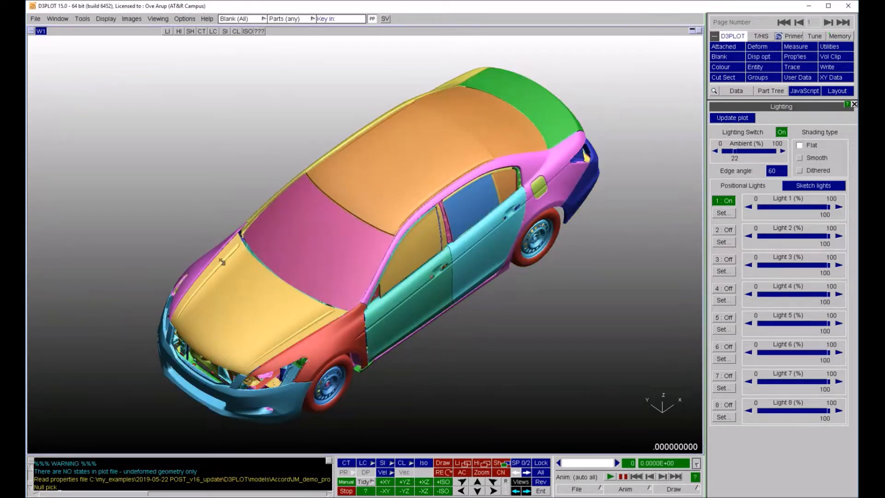
drag(733, 151, 750, 151)
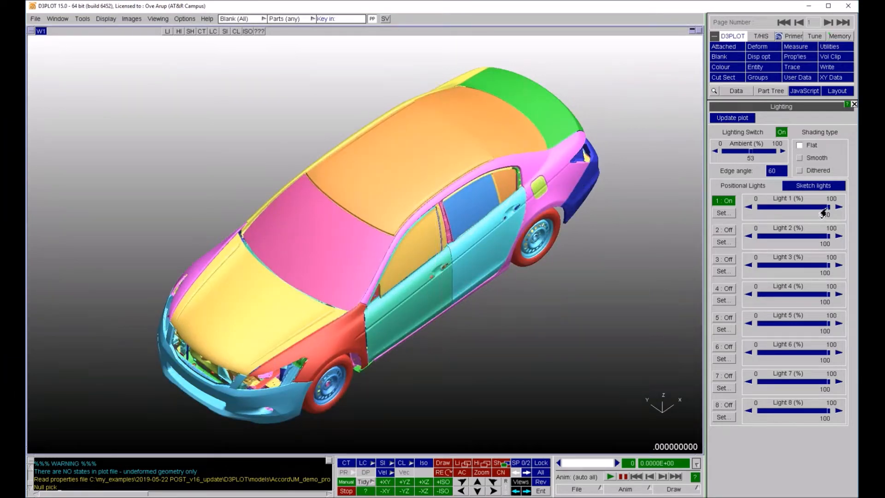
drag(827, 207, 792, 207)
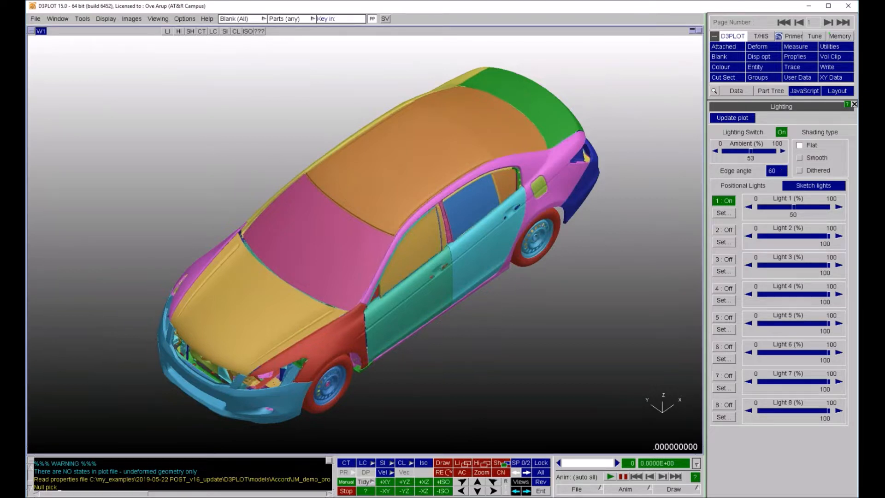
Switch to the D3PLOT 16.0 car model and set its ambient lighting to 39%.
mouse_move(414, 497)
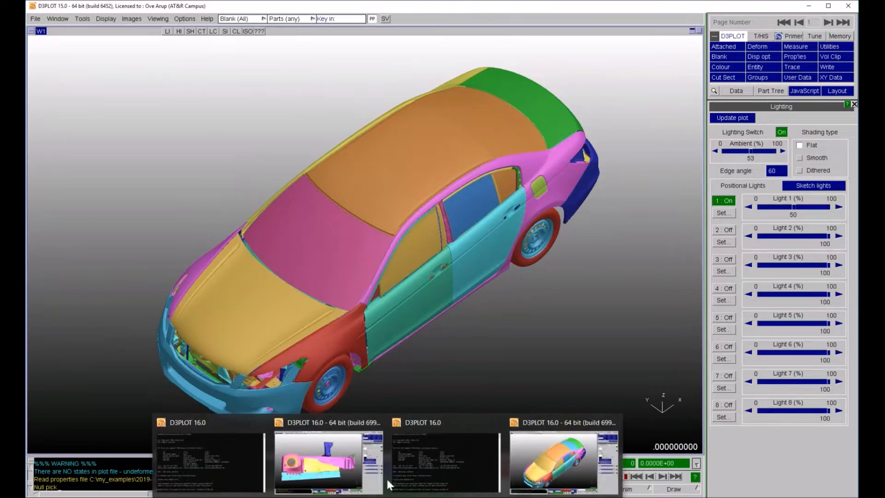
click(535, 444)
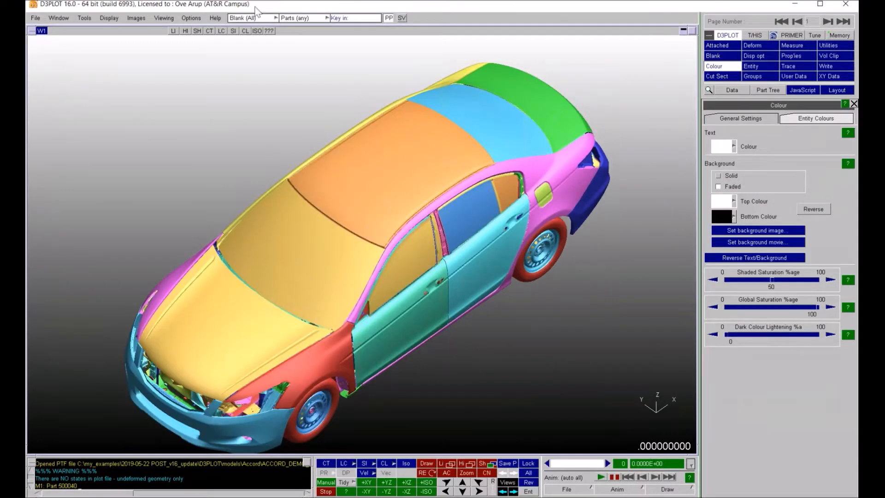
click(109, 18)
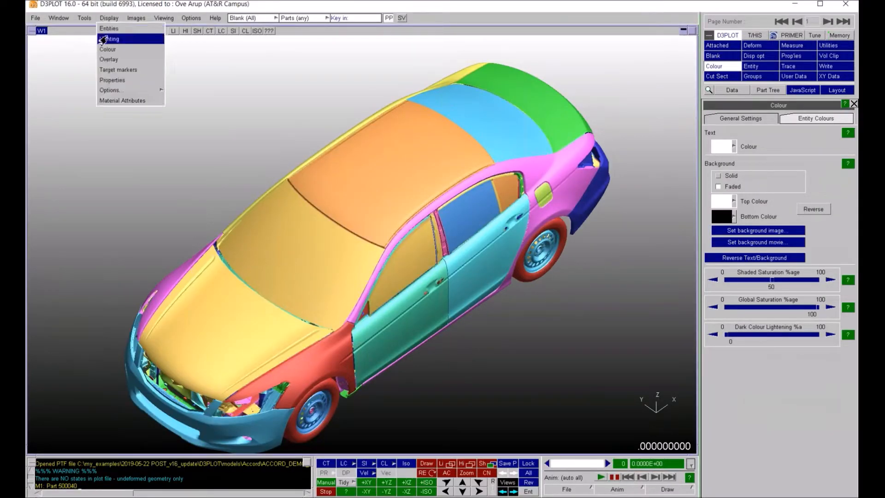
click(103, 40)
mouse_move(733, 156)
mouse_down()
mouse_move(768, 156)
mouse_move(722, 153)
mouse_move(737, 156)
mouse_up()
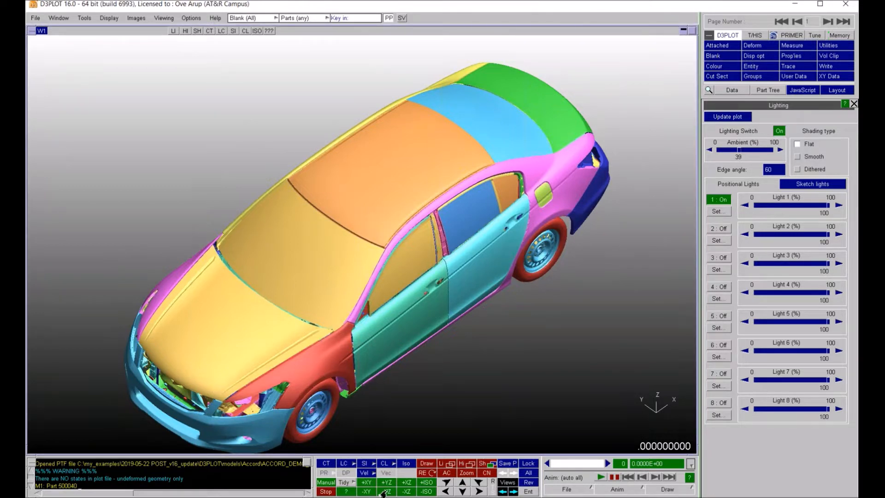
Return to the D3PLOT 15.0 car model, turn off Light 1 and raise the ambient lighting to 84%.
mouse_move(385, 497)
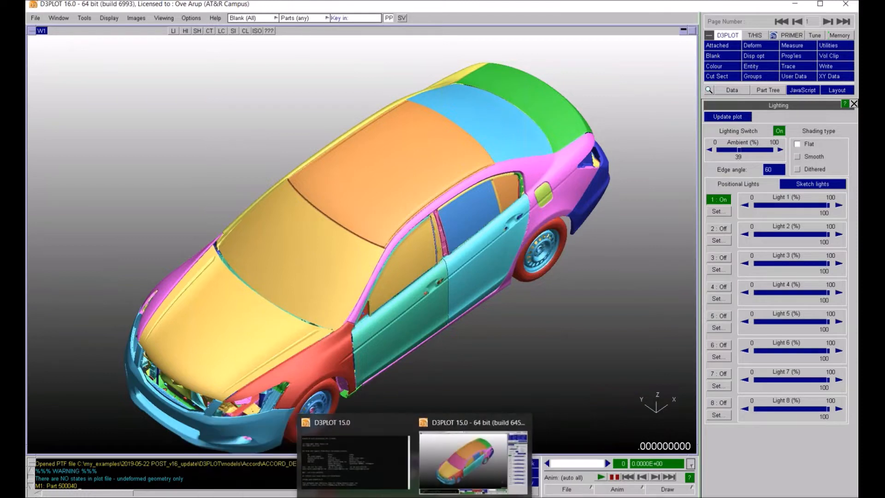
mouse_move(414, 496)
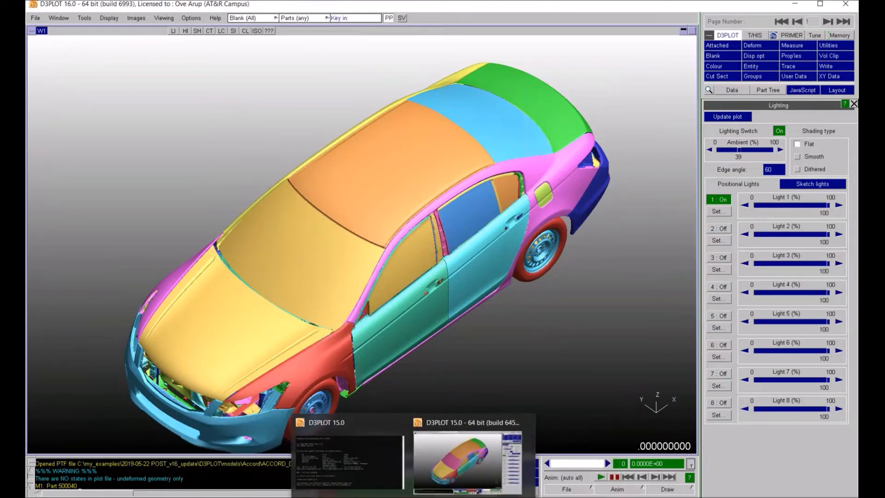
click(469, 461)
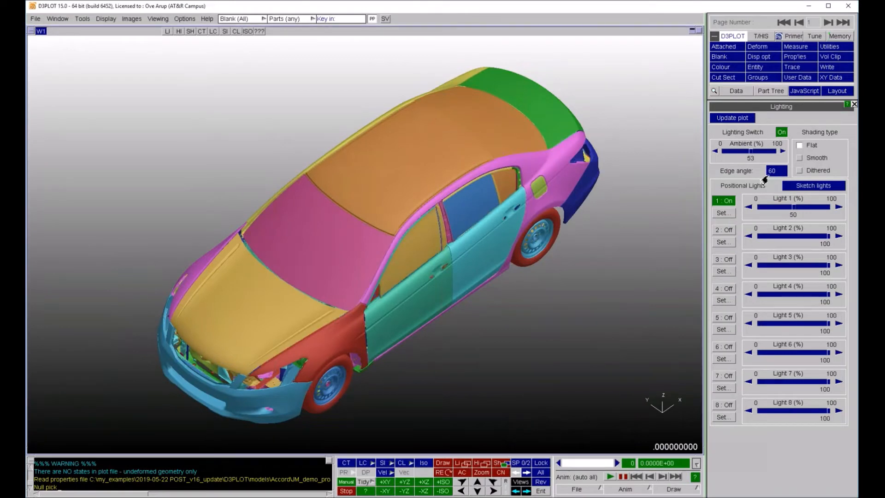
click(723, 200)
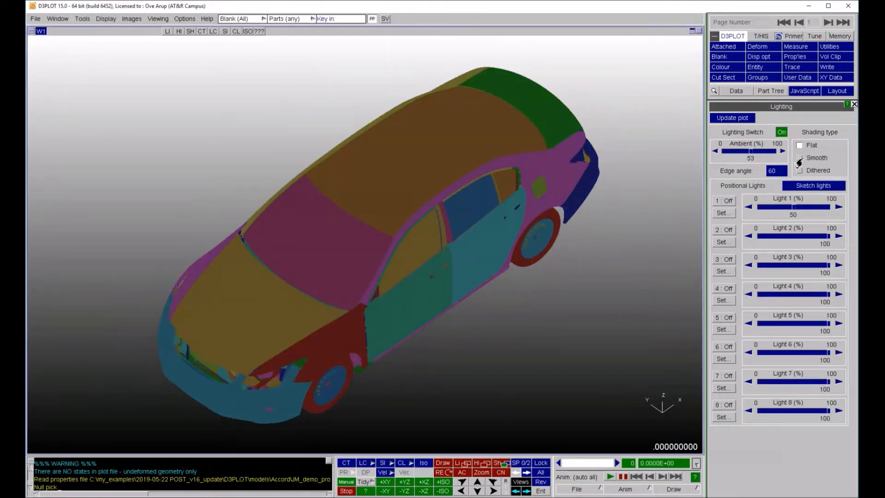
drag(751, 151, 766, 151)
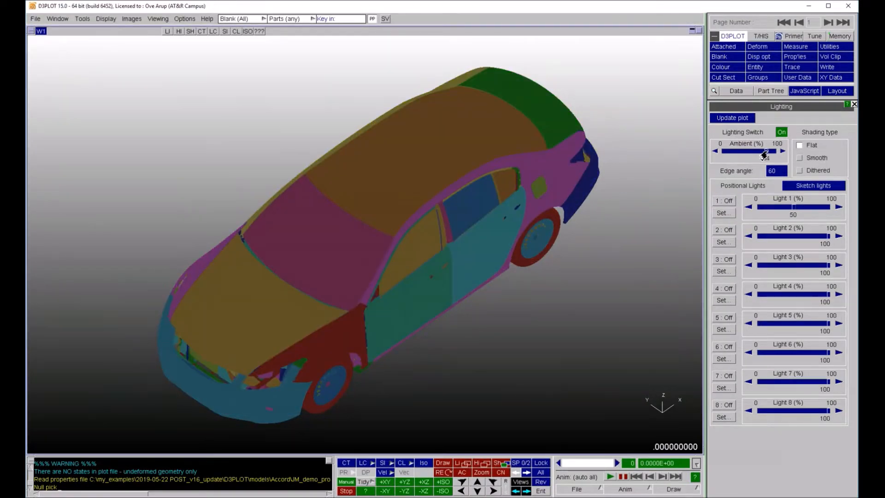
Set the brightness to 86% in the attributes of Light 1 and update the plot.
click(722, 213)
drag(790, 207, 818, 207)
click(732, 119)
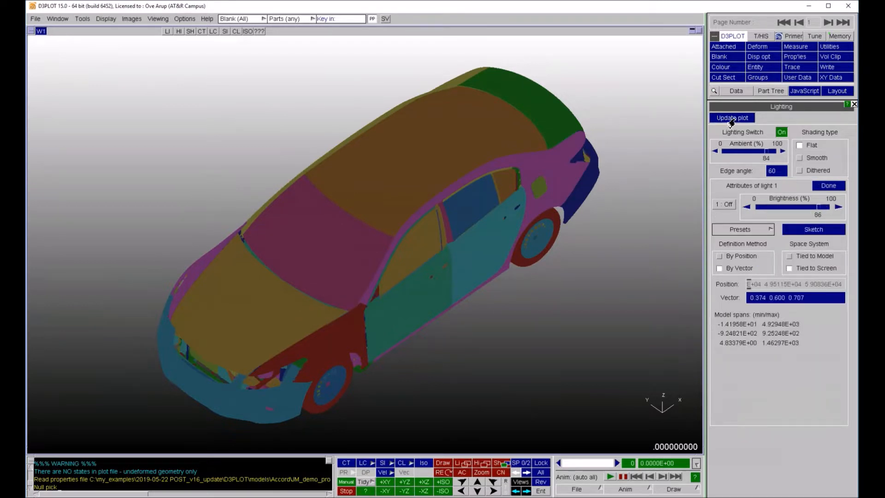
Raise the ambient lighting to 94%, update the plot and turn Light 1 back on.
drag(766, 152, 772, 151)
click(732, 118)
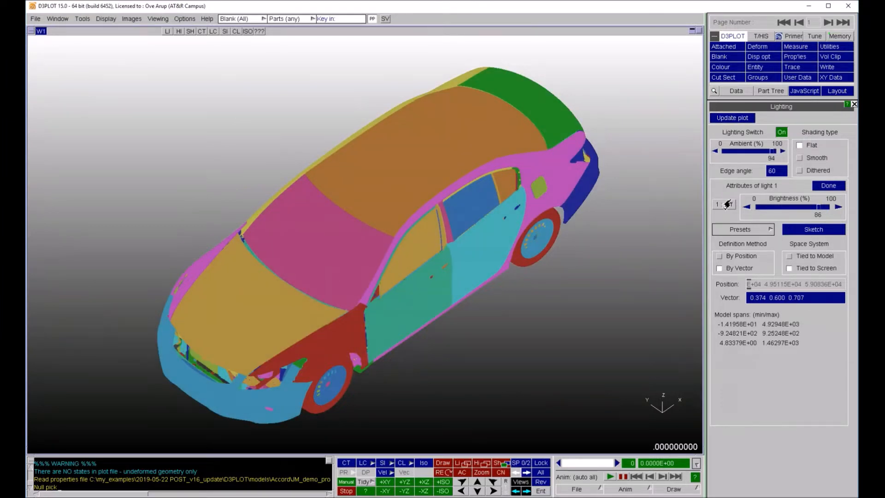
click(814, 186)
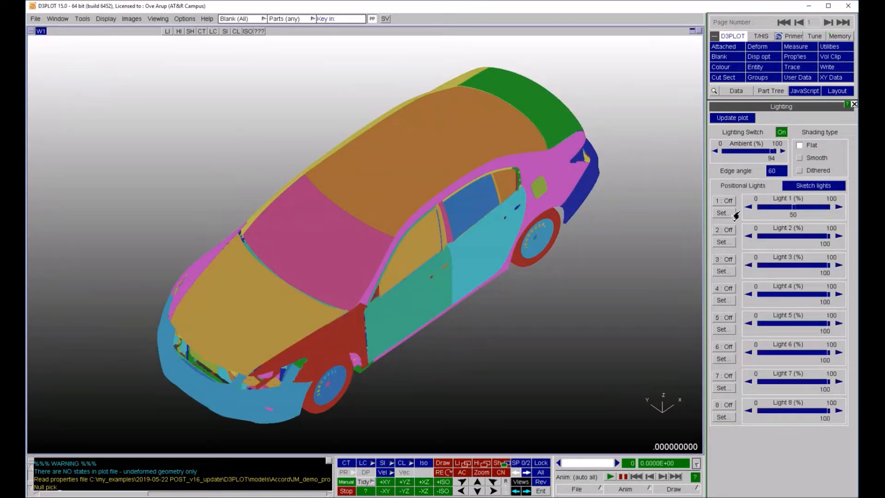
click(723, 201)
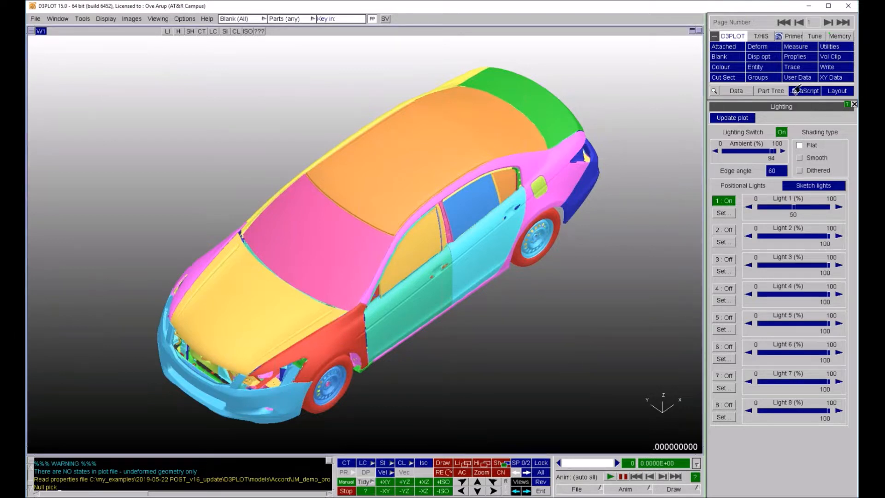
Colour the whole model M1 yellow from the part tree.
click(770, 91)
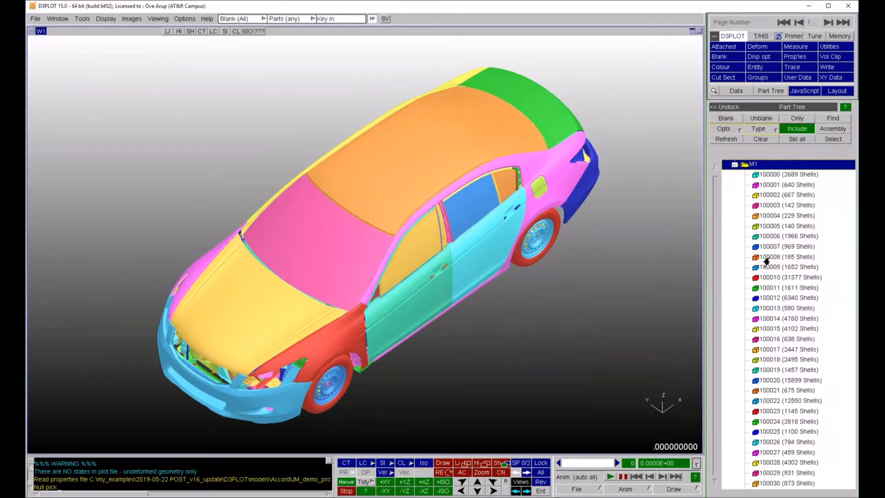
right_click(760, 165)
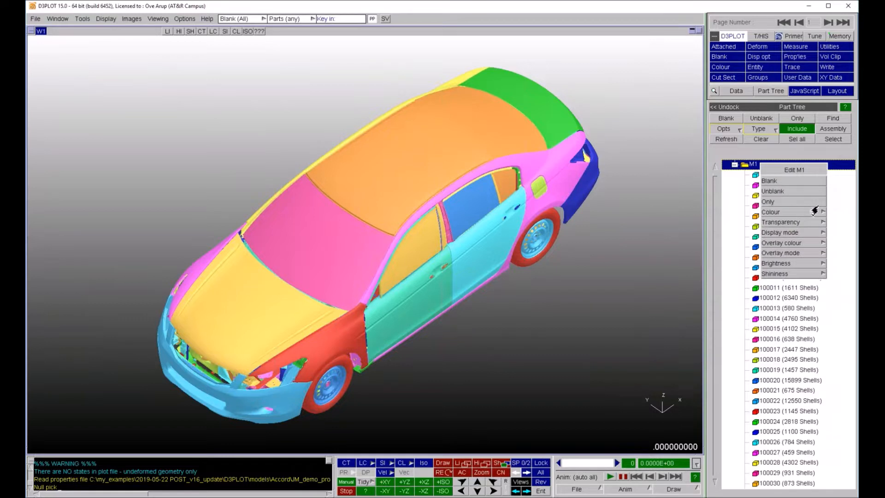
click(799, 212)
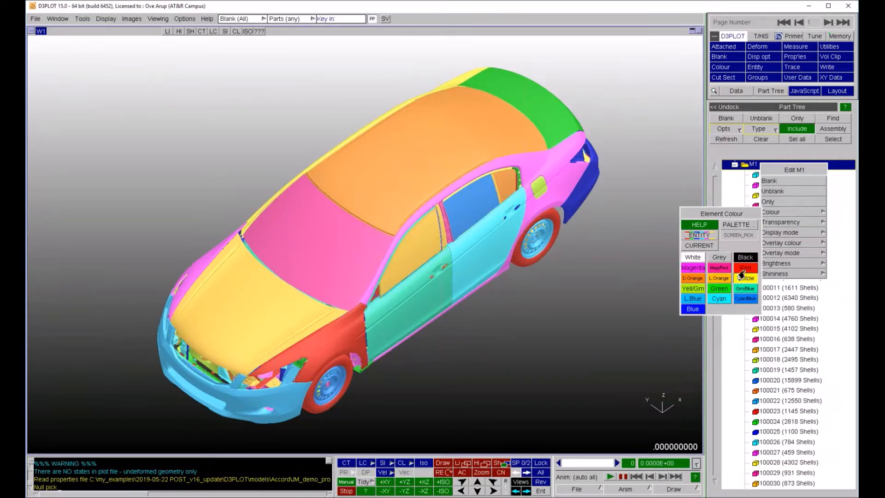
click(743, 277)
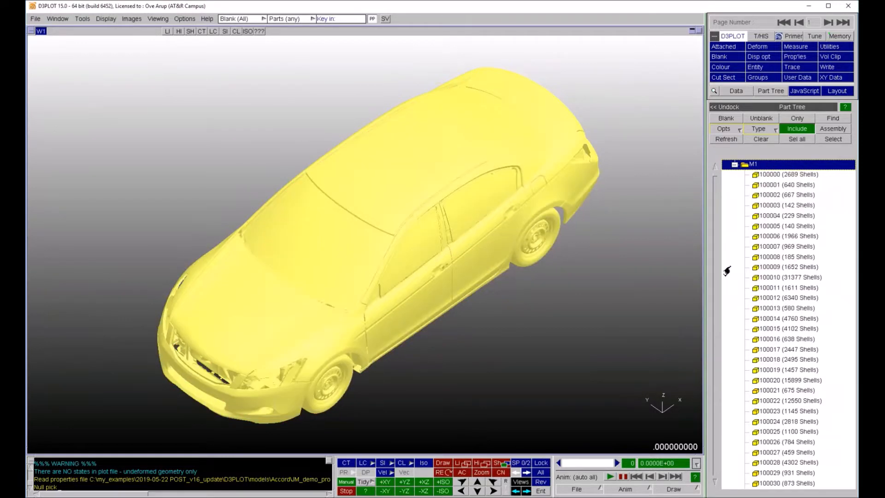
Colour the windscreen part cyan and set its transparency to 60%.
right_click(302, 245)
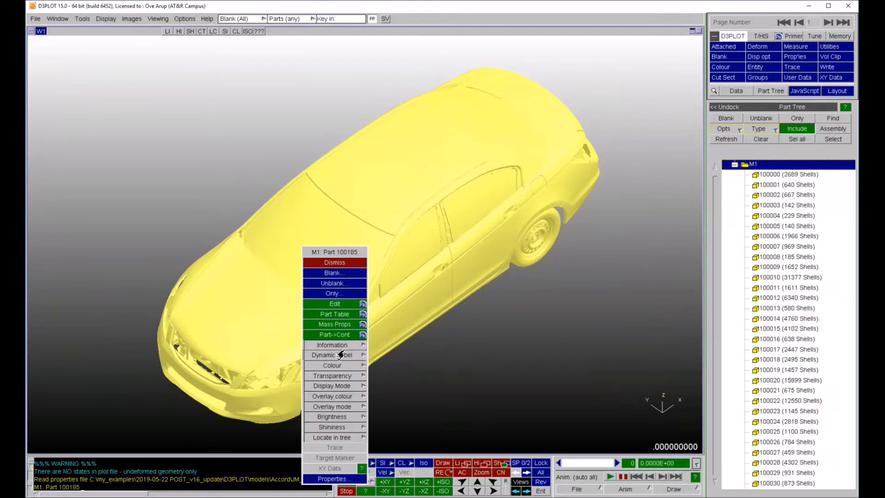
click(342, 366)
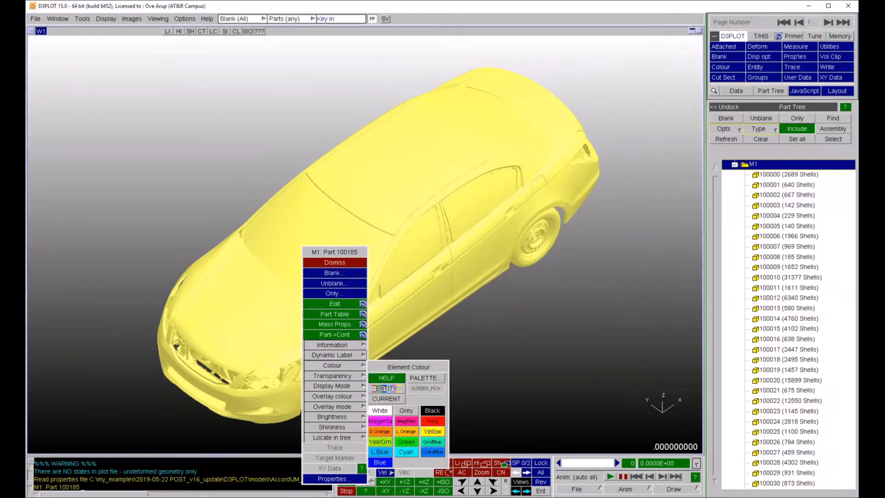
click(405, 452)
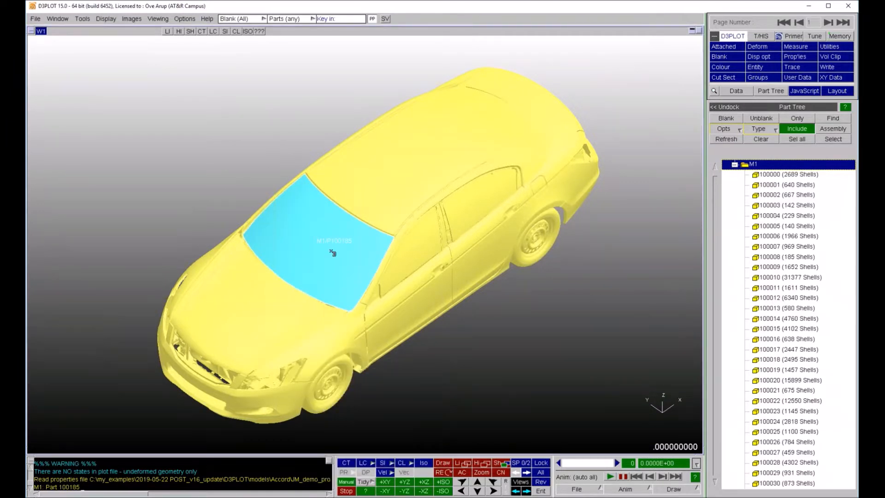
right_click(332, 253)
click(365, 380)
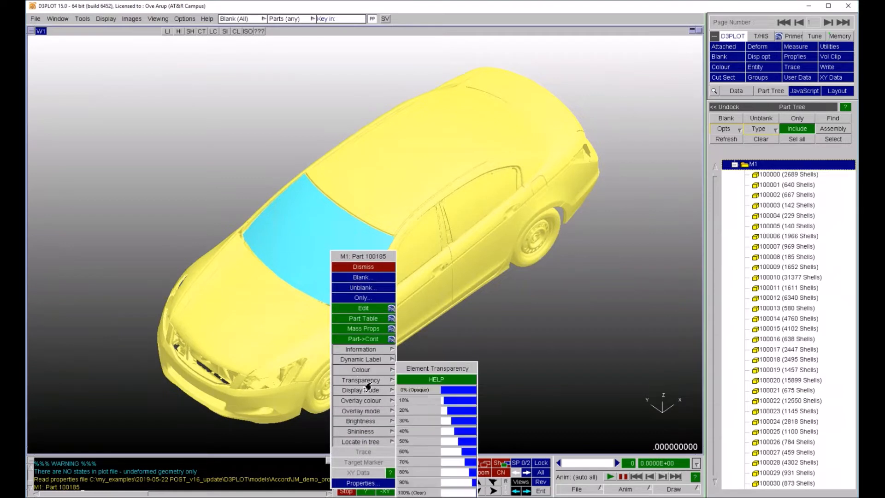
click(423, 452)
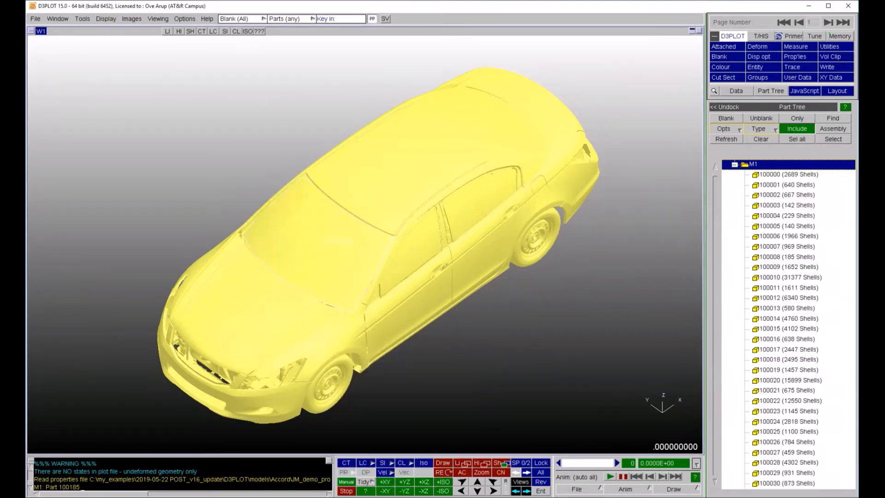
Colour the windscreen part 100187 cyan and set its transparency to 50%.
right_click(352, 260)
click(335, 267)
right_click(334, 256)
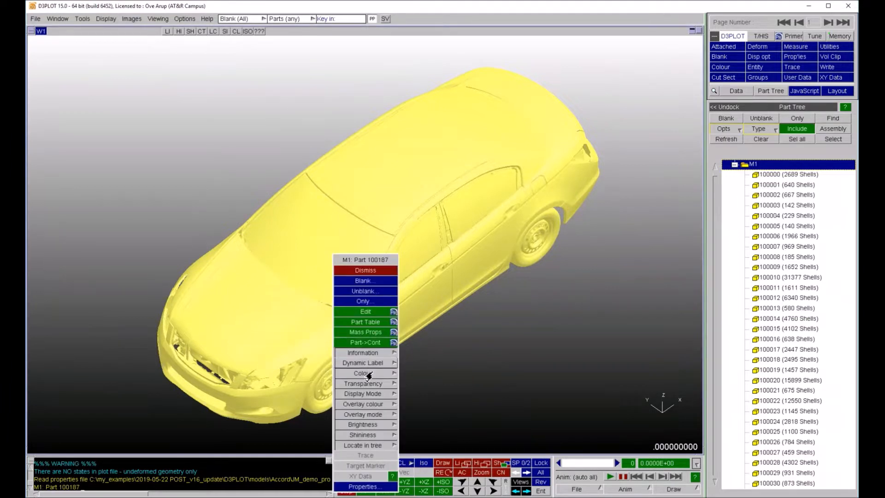
click(364, 372)
click(436, 460)
right_click(336, 242)
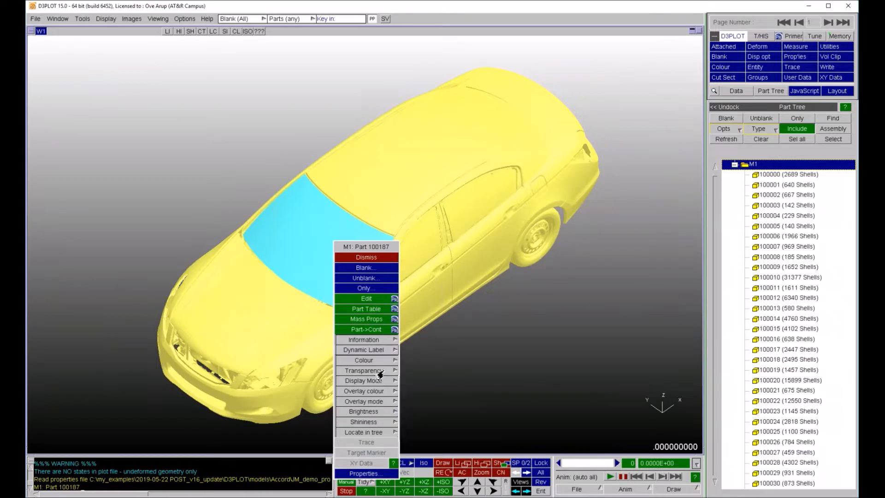
mouse_move(393, 372)
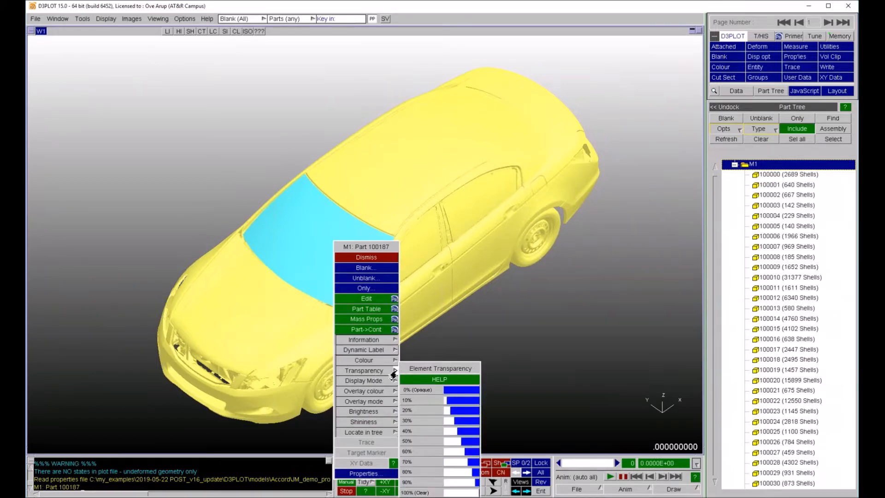
click(421, 442)
Set the front side window part 500040 to 50% transparency and colour it cyan.
click(422, 258)
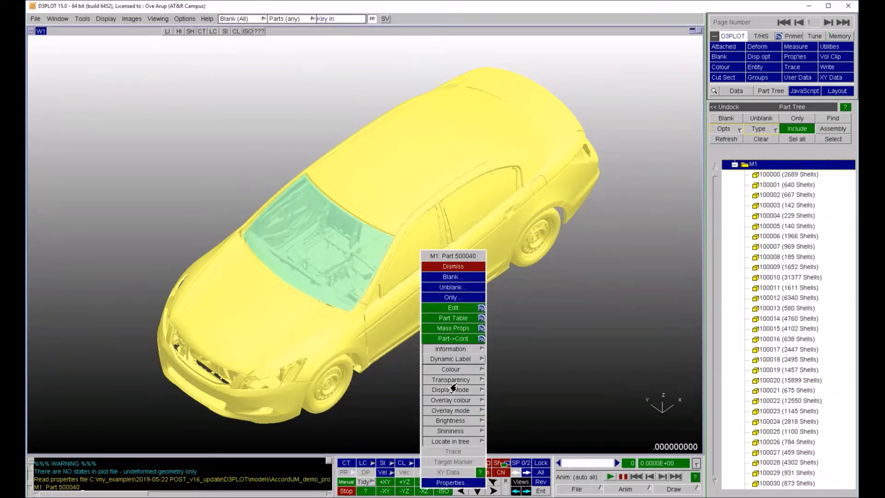
mouse_move(453, 383)
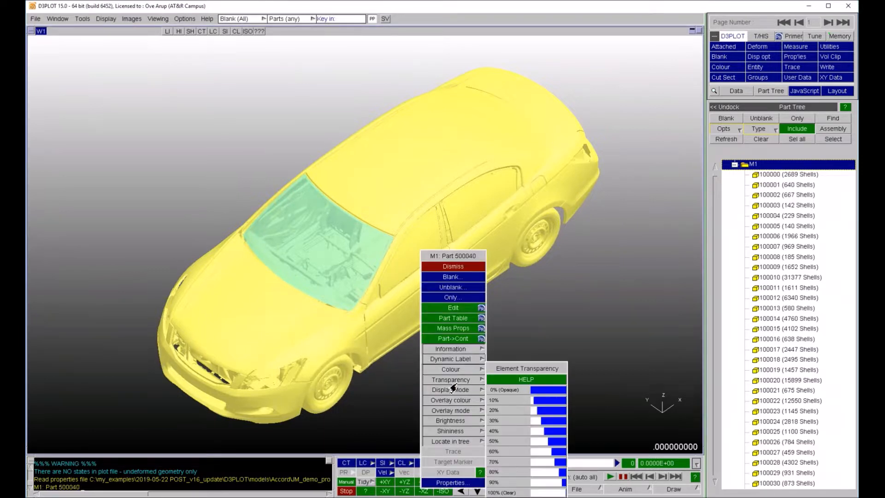
click(514, 441)
click(426, 249)
mouse_move(469, 364)
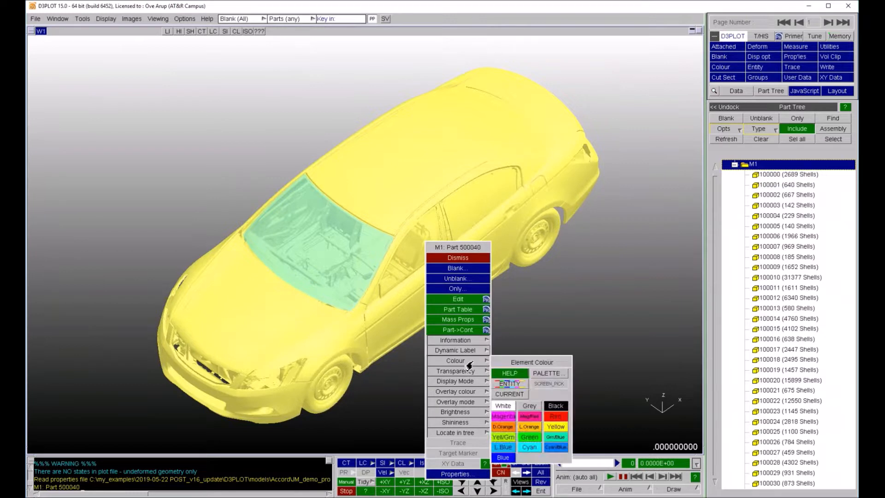
click(529, 447)
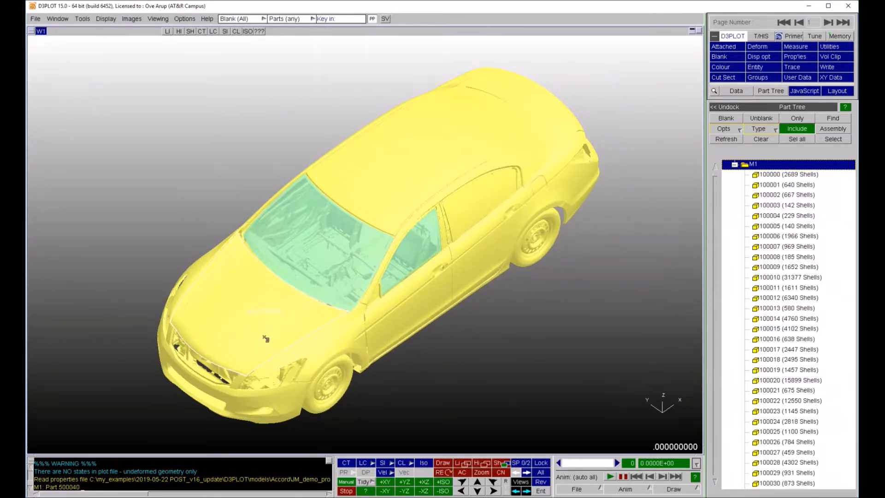
Isolate the tyres in a side view by blanking them and reversing the blanking, and colour the four tyre parts black.
key(F3)
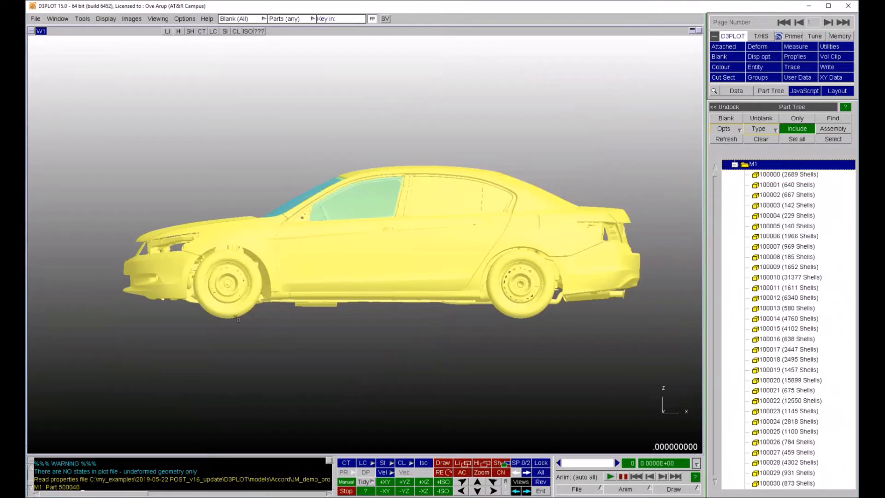
drag(584, 364, 209, 306)
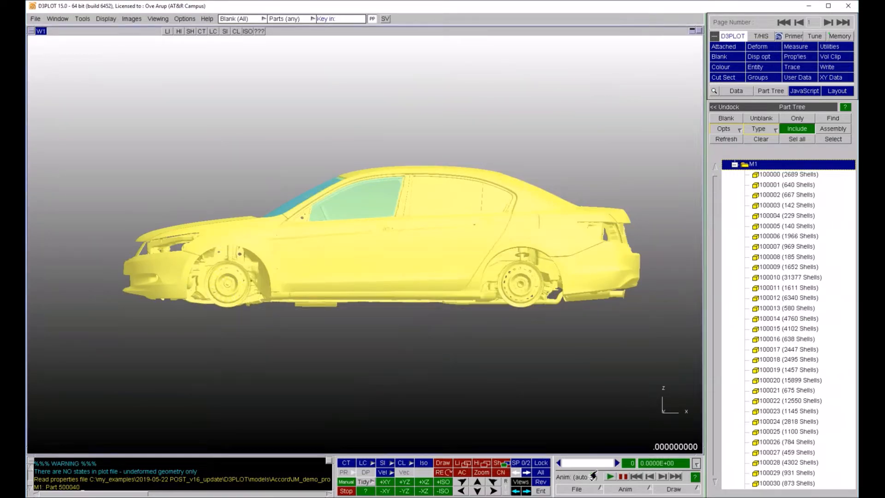
key(r)
drag(170, 238, 144, 223)
right_drag(142, 292, 627, 346)
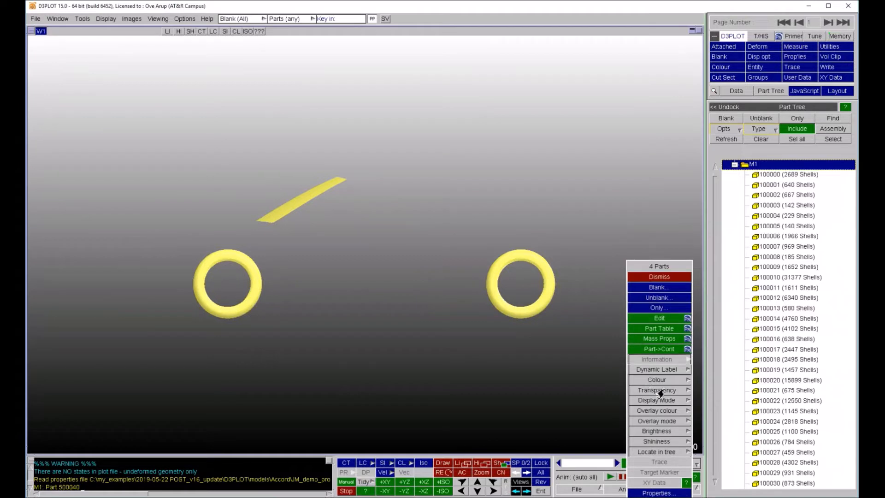
mouse_move(677, 383)
click(754, 429)
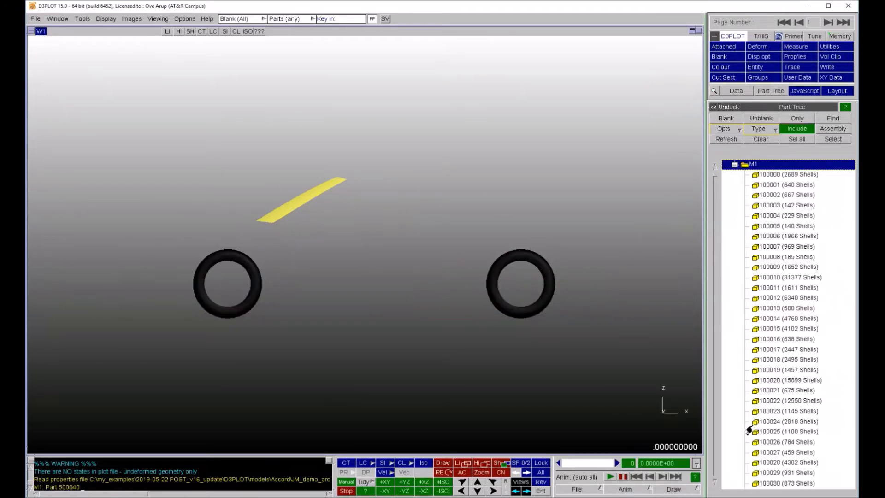
Unblank the whole car in an angled view and blank the opaque yellow windscreen layer, part 100186.
shift+drag(281, 343, 557, 450)
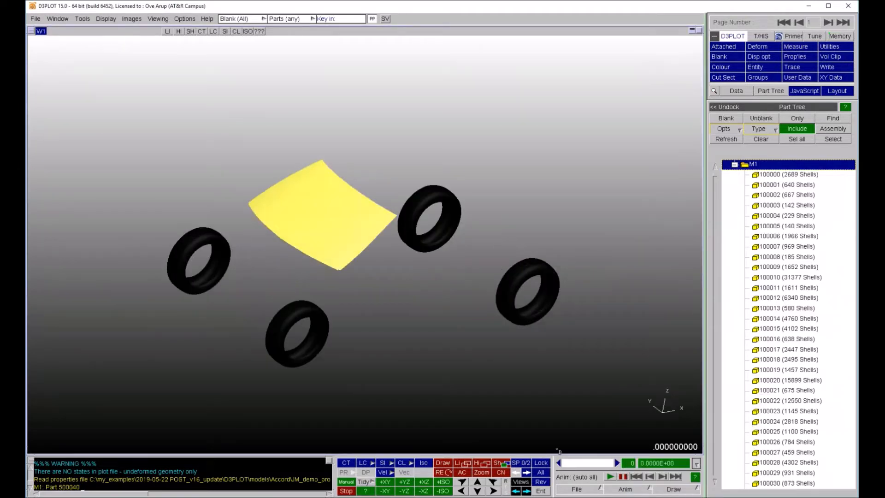
right_click(514, 461)
click(509, 453)
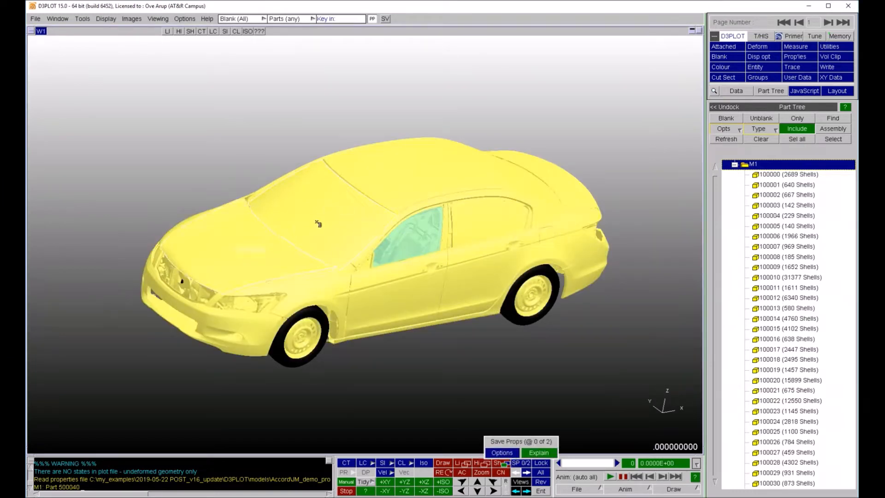
click(352, 273)
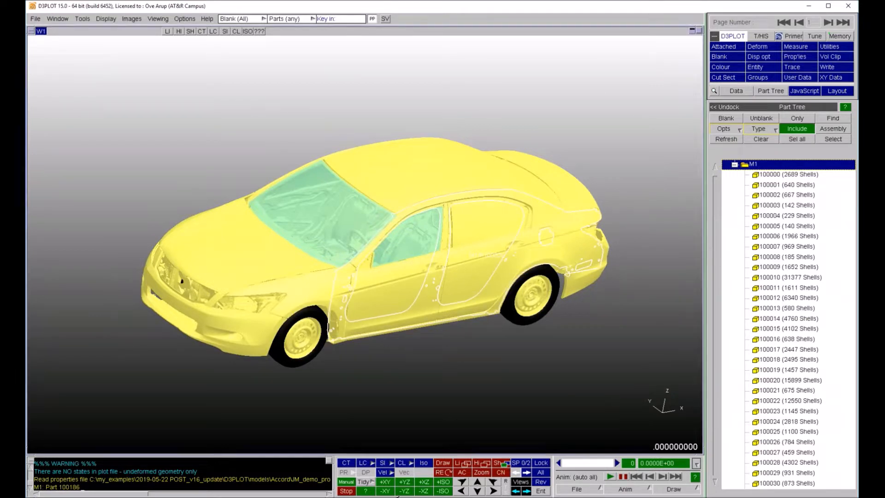
Switch to the D3PLOT 16.0 session, open the Material Attributes window and move it higher over the model.
click(416, 497)
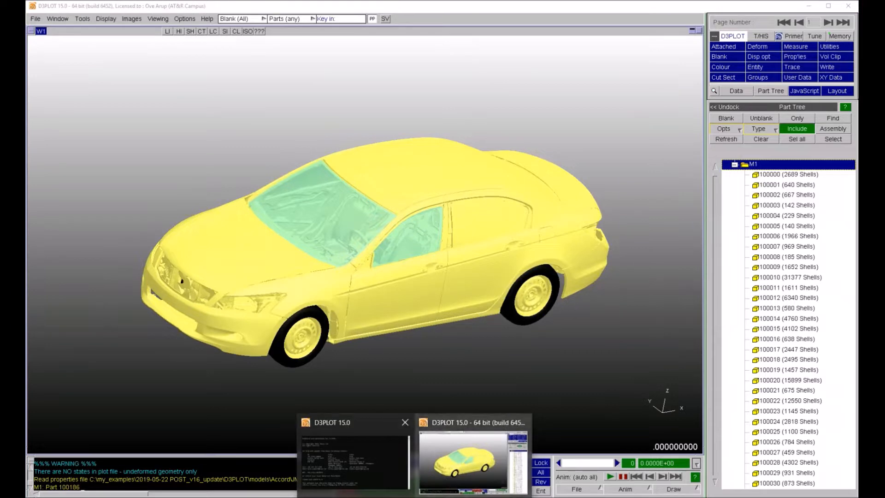
mouse_move(388, 497)
click(570, 458)
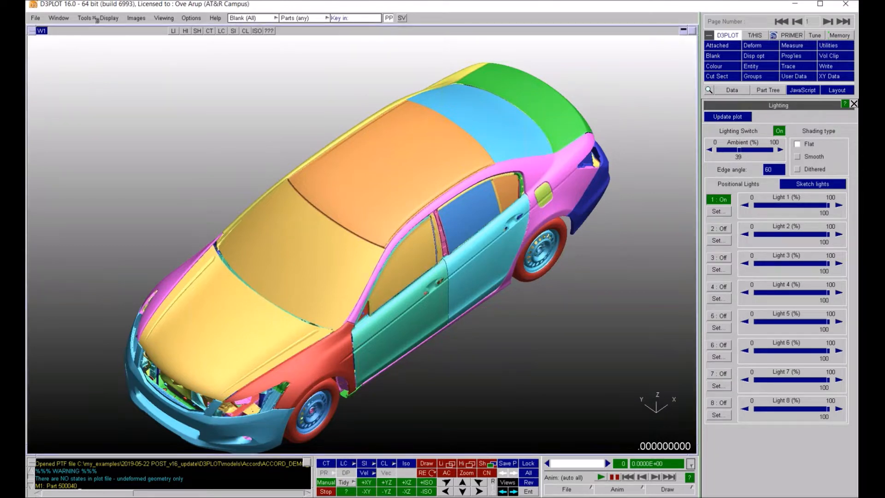
click(163, 18)
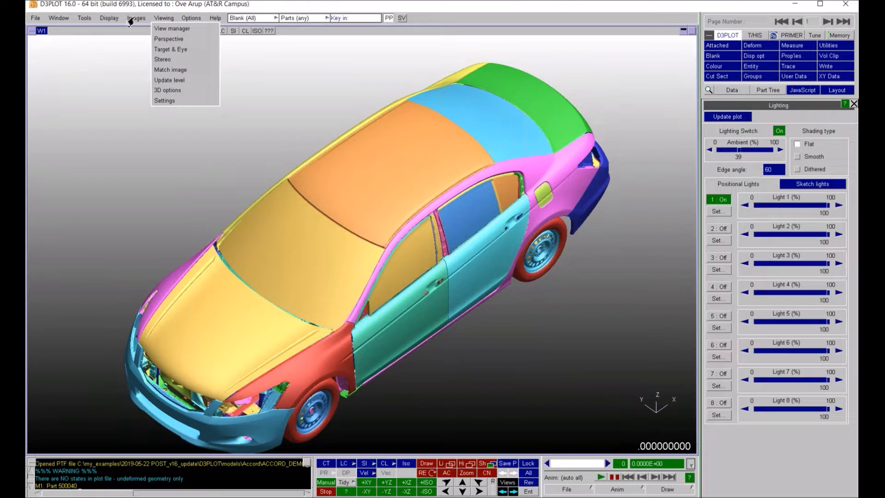
mouse_move(107, 19)
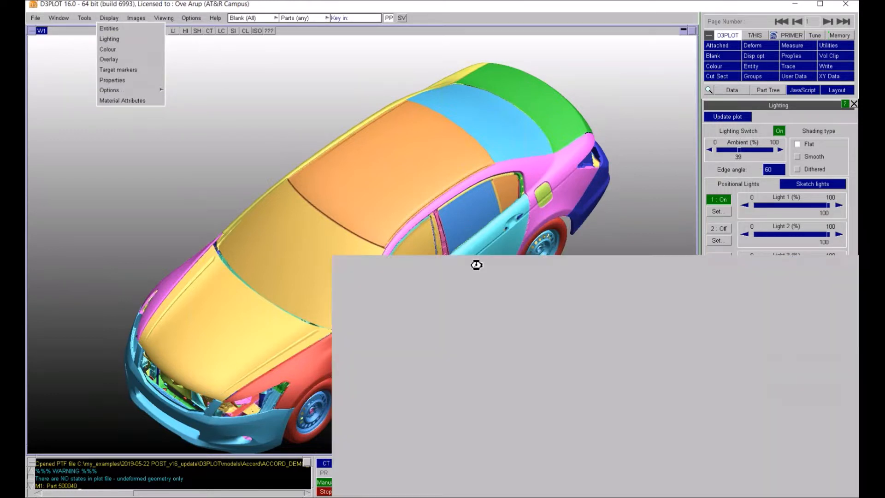
drag(472, 266, 352, 103)
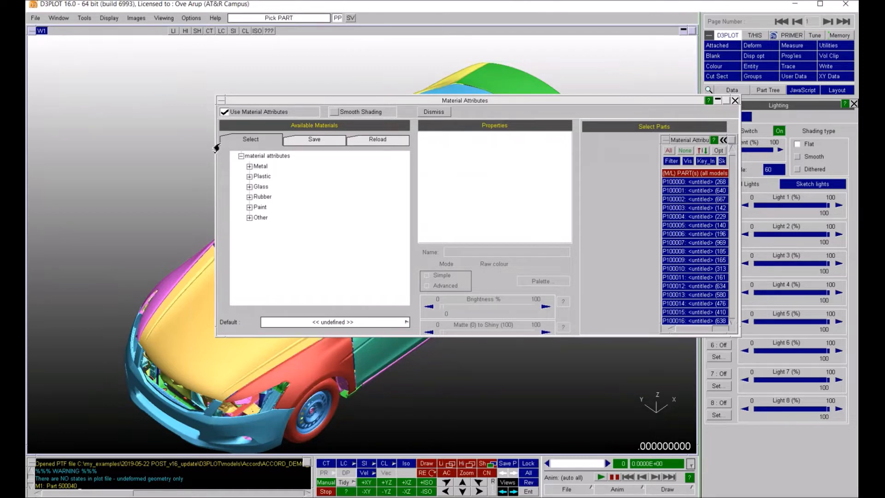
Expand the Metal, Plastic, Glass, Rubber and Paint groups of available materials and enlarge the Material Attributes window.
click(249, 167)
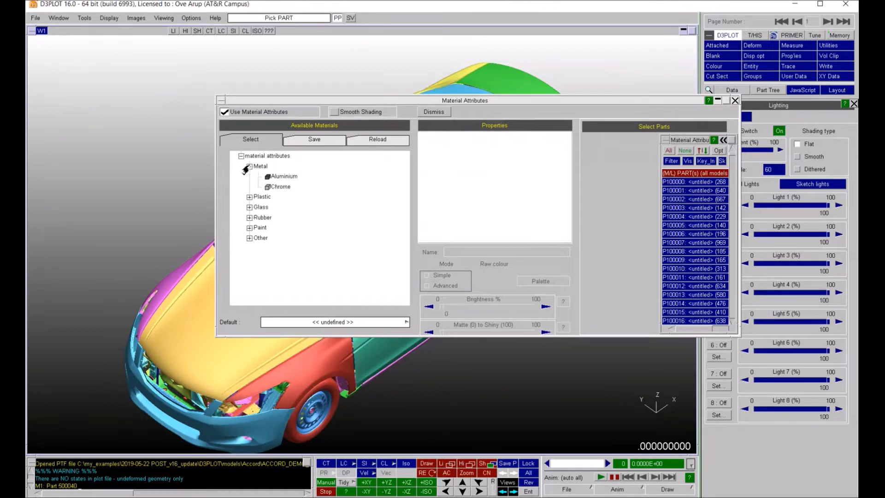
click(247, 198)
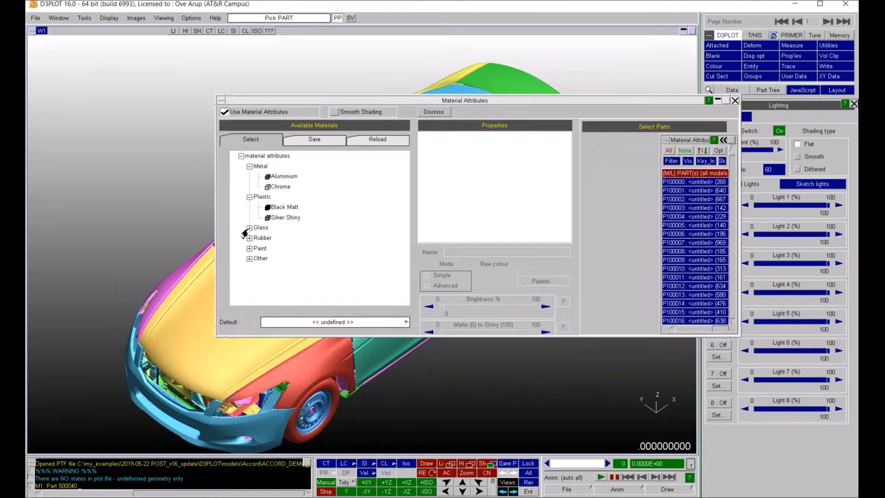
click(249, 228)
click(249, 268)
click(249, 289)
scroll(334, 248, down, 3)
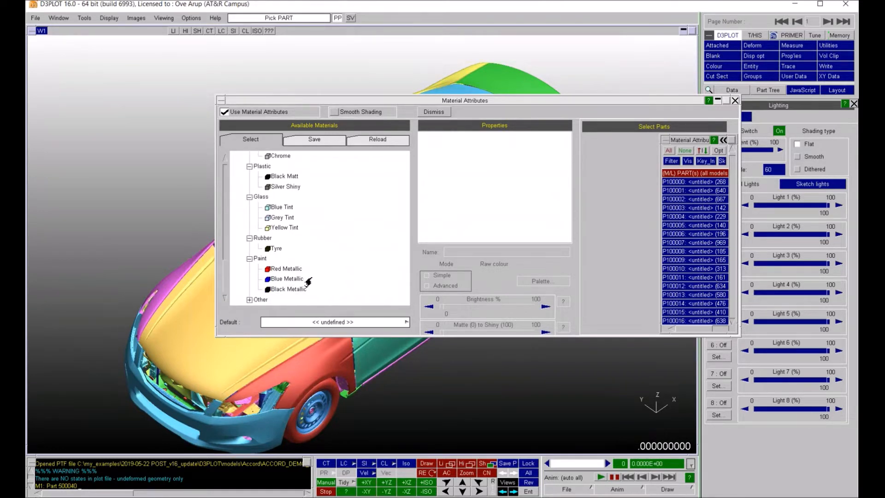
scroll(316, 268, up, 3)
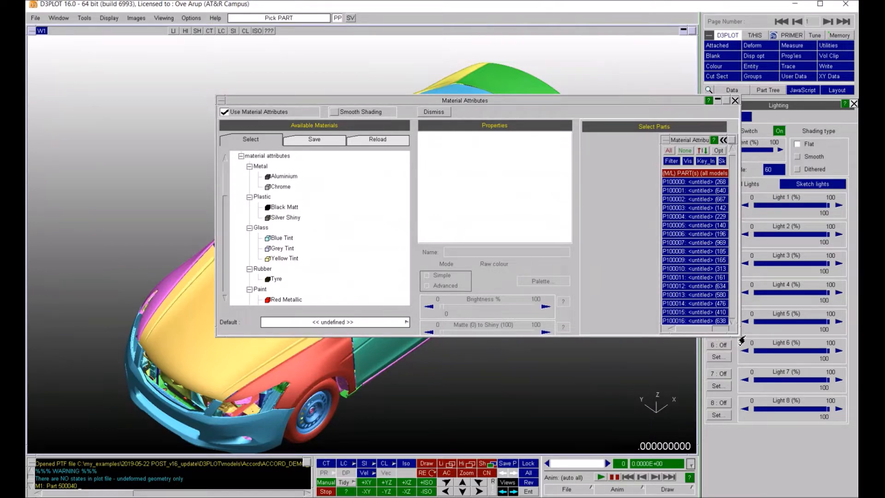
drag(740, 338, 825, 426)
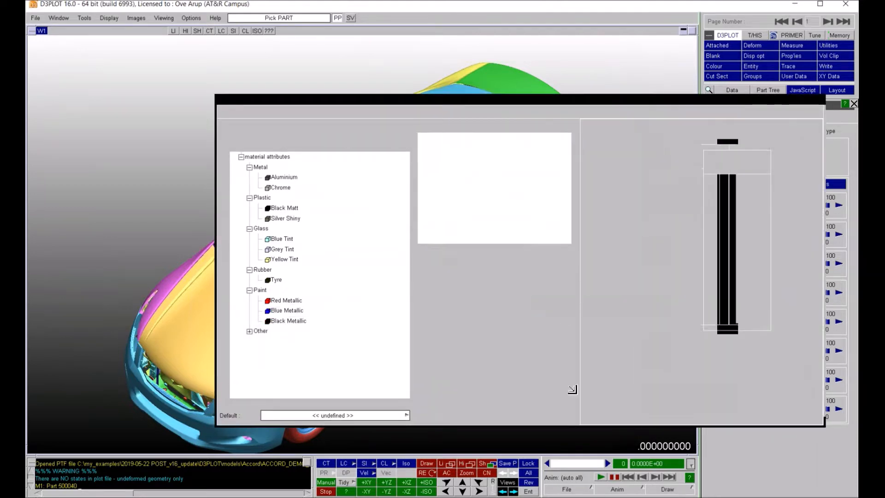
Set the brightness of the Red Metallic paint to 67%.
click(267, 302)
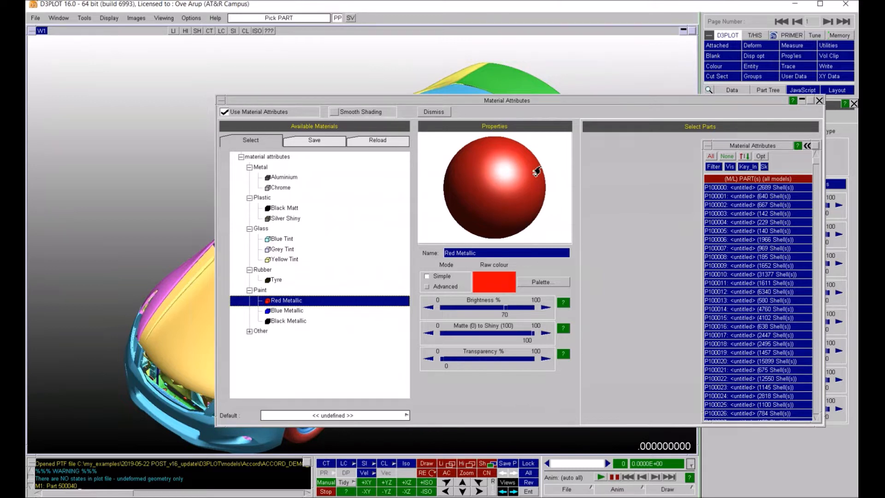
click(508, 307)
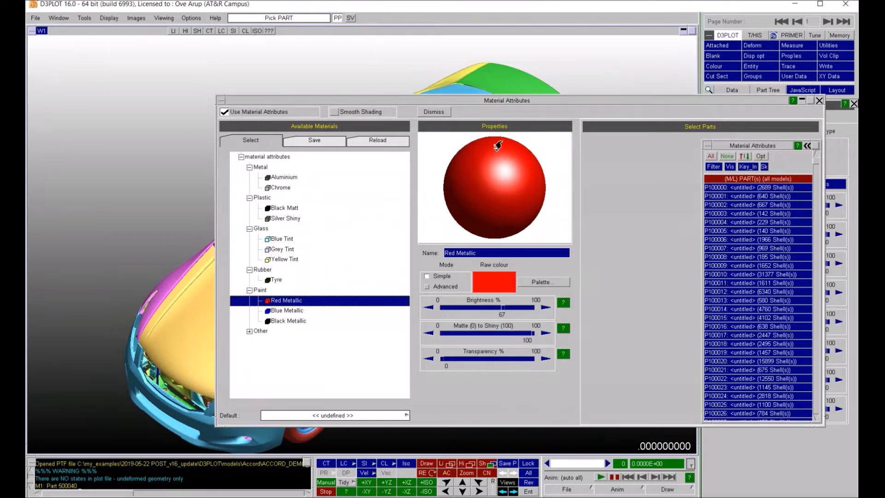
Display the Blue Tint glass properties, extend the part selection list and move the Material Attributes window clear of the car's front.
click(277, 239)
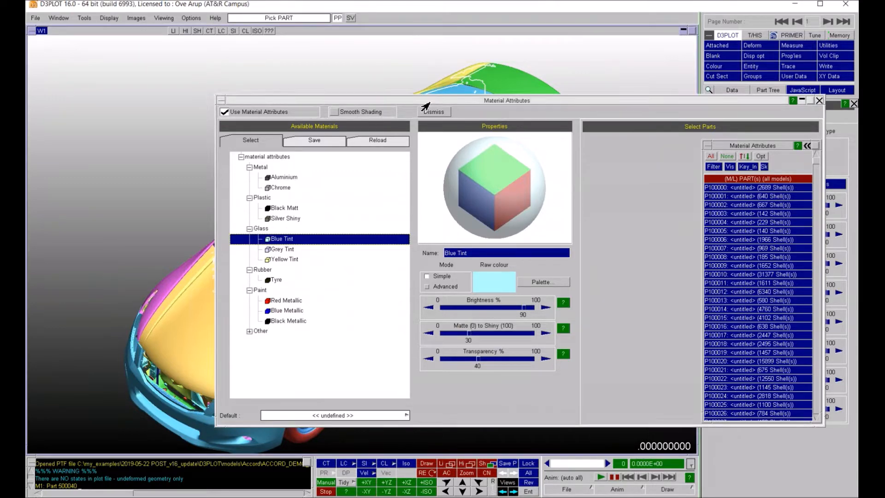
click(806, 145)
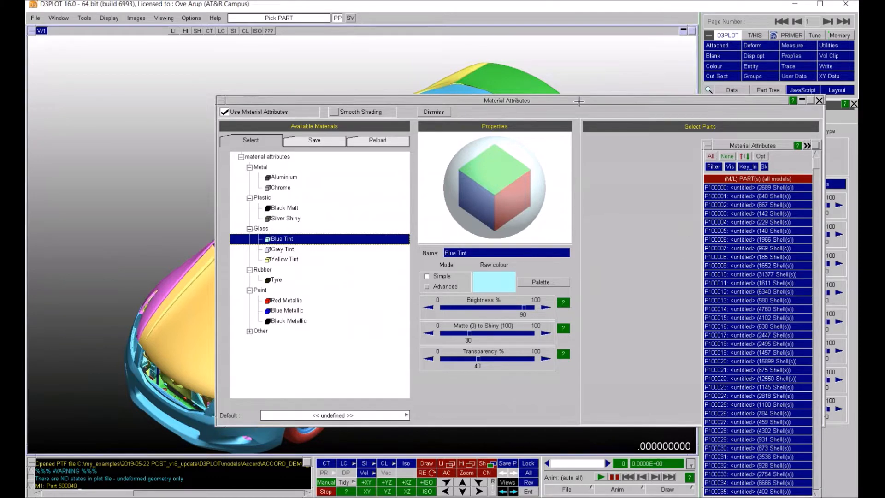
drag(549, 107, 646, 124)
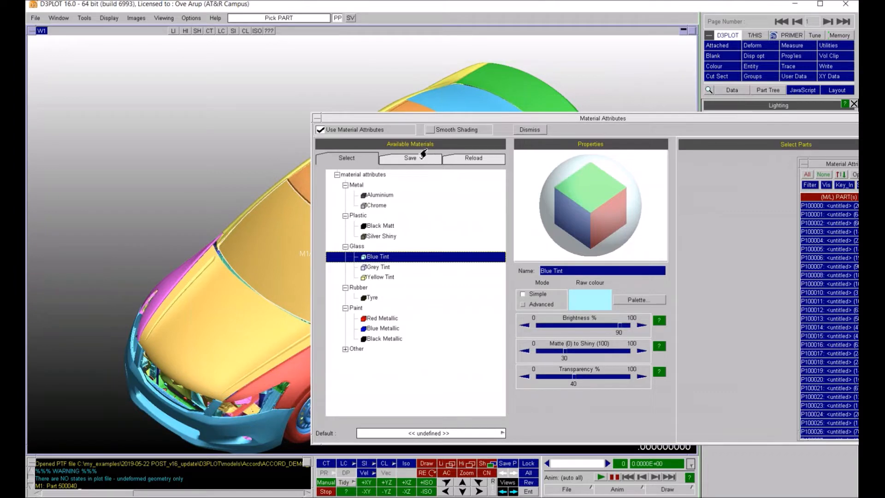
drag(417, 120, 582, 135)
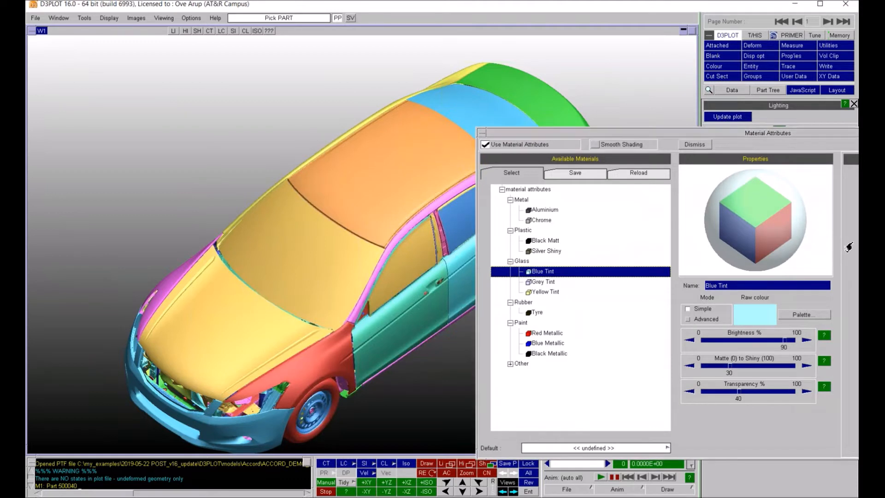
Make Red Metallic paint the default material for the whole model.
click(531, 336)
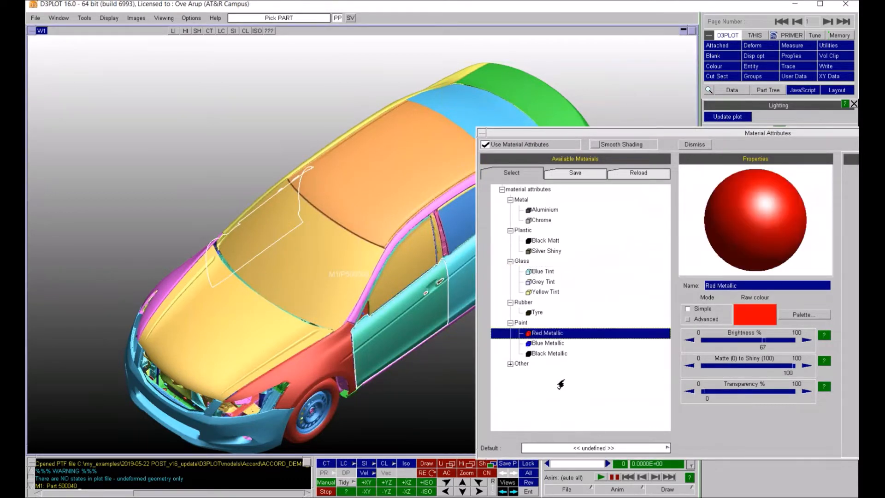
right_click(536, 339)
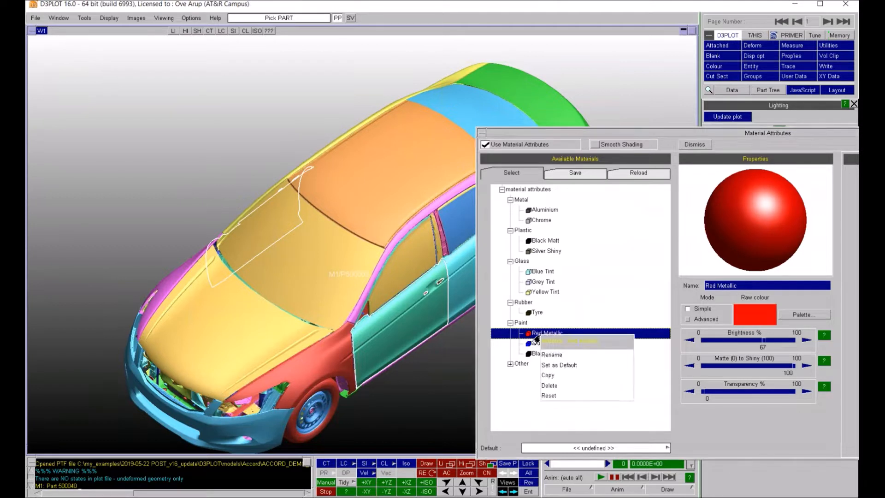
click(570, 366)
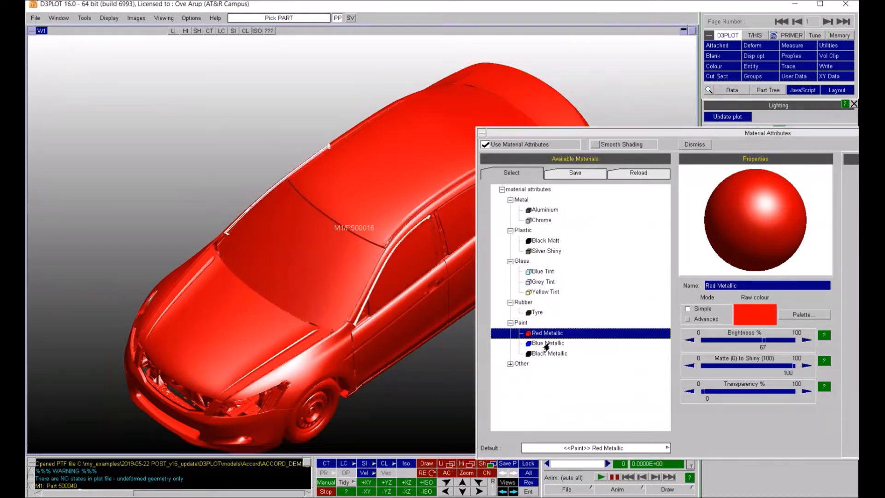
Apply the Blue Tint glass to the windscreen, the rear window and the side windows on the near side of the car.
click(531, 275)
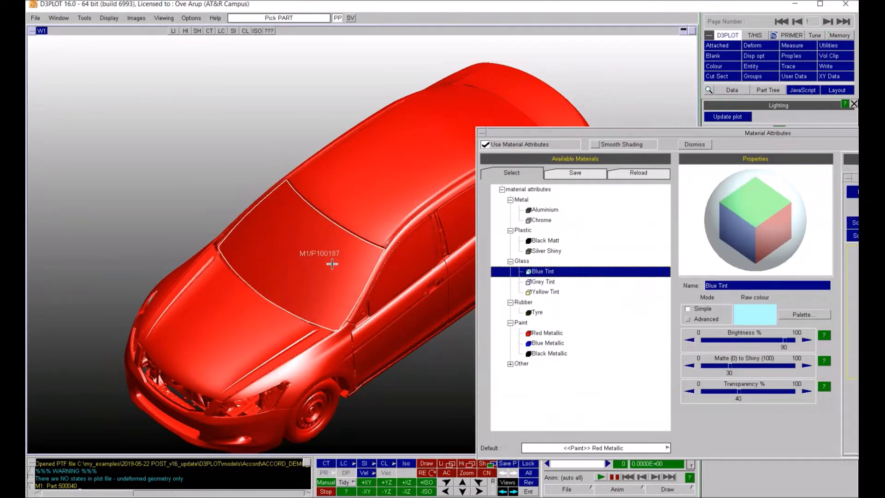
click(328, 264)
drag(679, 131, 657, 115)
click(409, 258)
drag(494, 119, 663, 131)
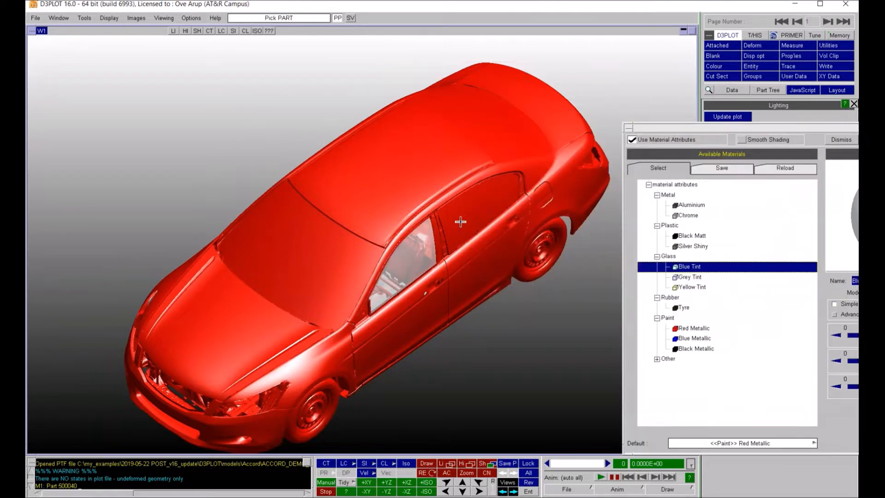
click(503, 136)
click(295, 261)
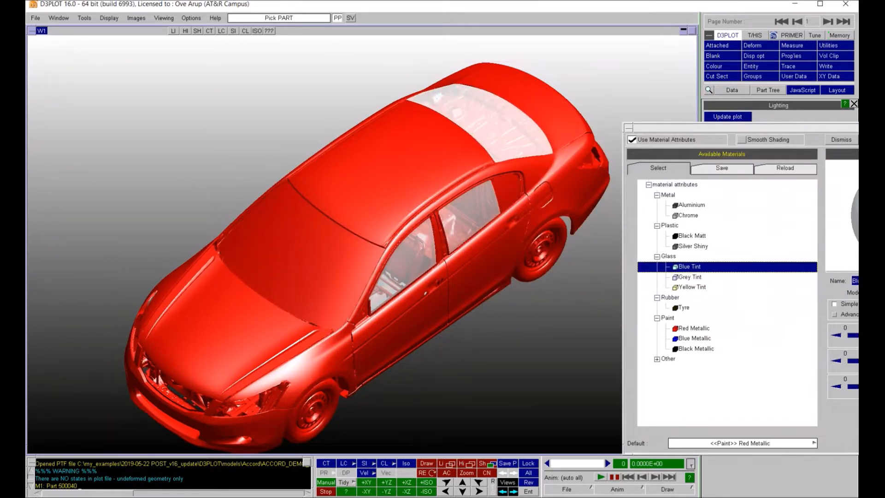
click(314, 266)
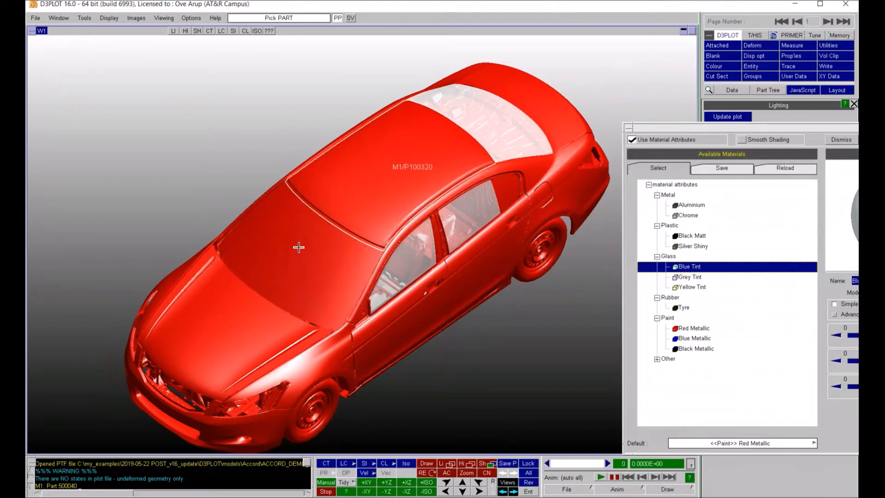
Apply the Blue Tint glass to the opposite side's windows, including the quarter glass, and restore the isometric view.
shift+drag(276, 233, 417, 292)
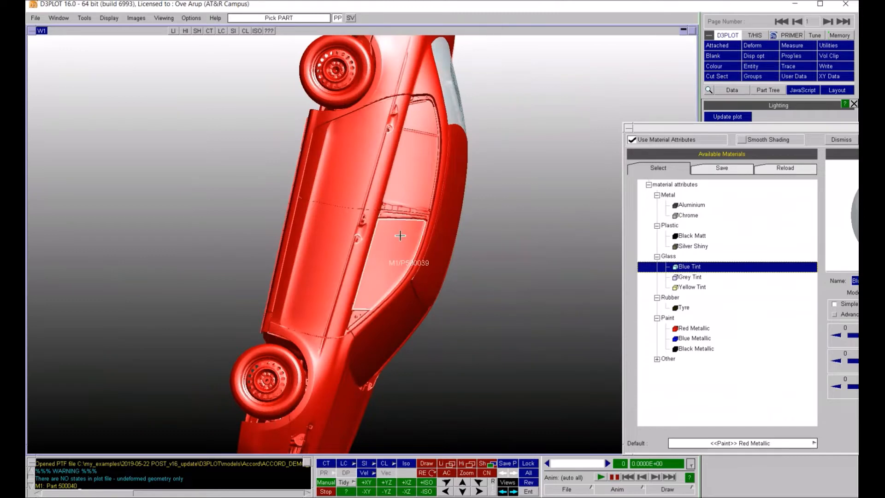
click(416, 167)
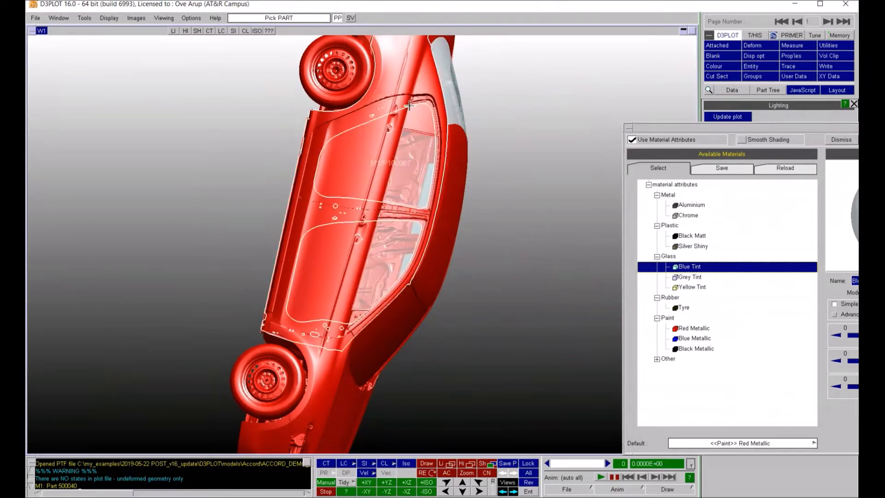
click(420, 114)
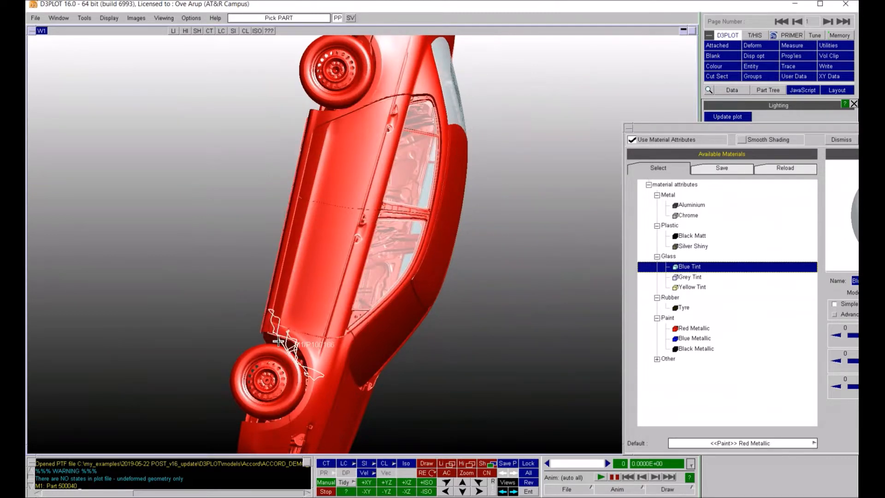
key(4)
key(8)
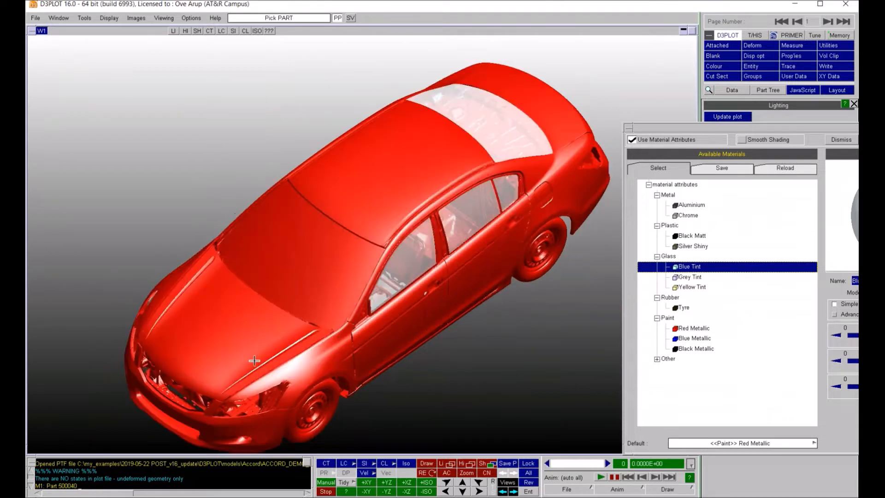
Apply the Tyre rubber material to the tyres with an area pick across the car's underside in the rear view.
key(2)
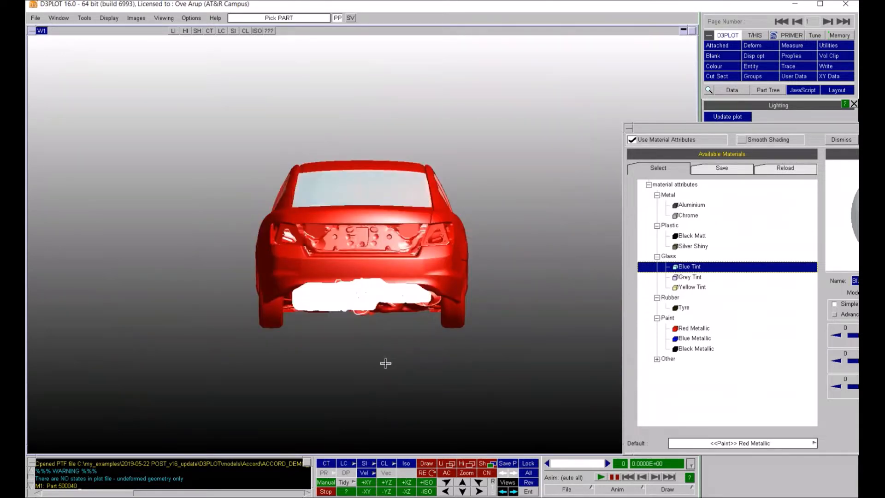
drag(499, 378, 250, 311)
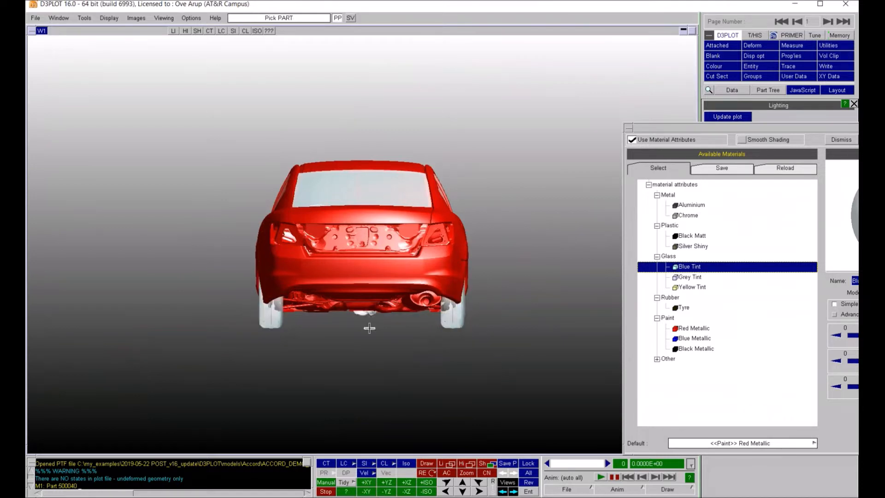
click(688, 308)
drag(515, 353, 239, 316)
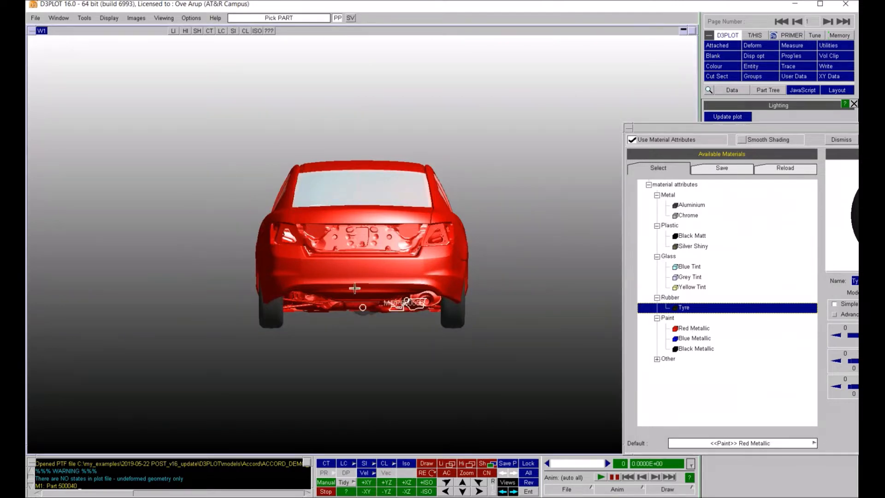
Apply the Chrome material to the rear wheel's hub and to the front and rear wheel rims on one side of the car.
click(687, 206)
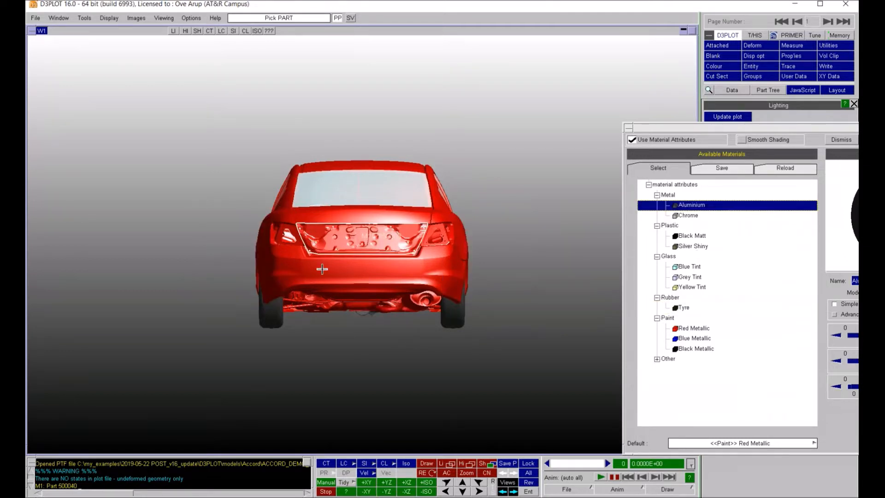
drag(322, 272, 274, 315)
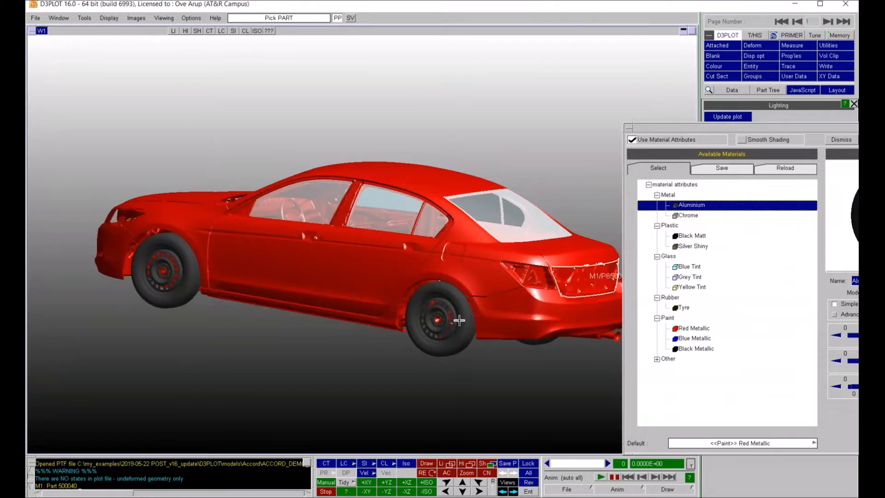
click(685, 216)
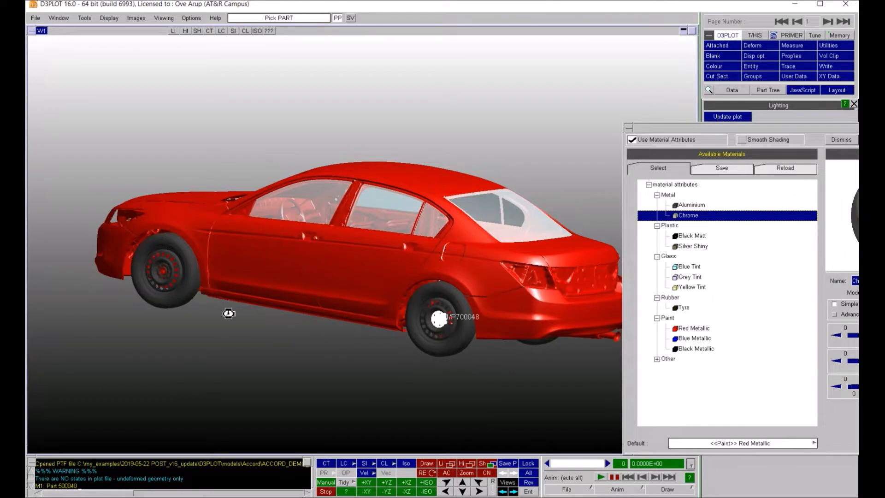
click(172, 272)
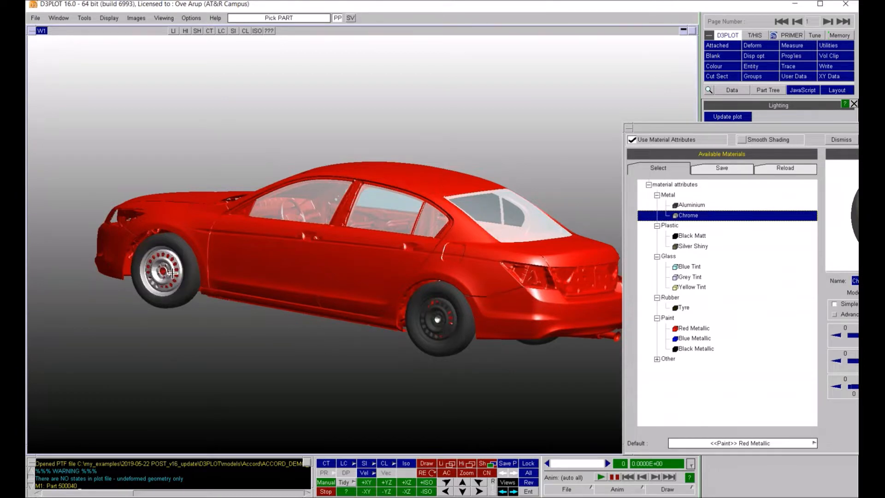
click(429, 323)
Apply the Chrome material to both wheel rims on the other side of the car and restore the isometric view.
shift+drag(307, 252, 351, 314)
shift+drag(295, 304, 330, 263)
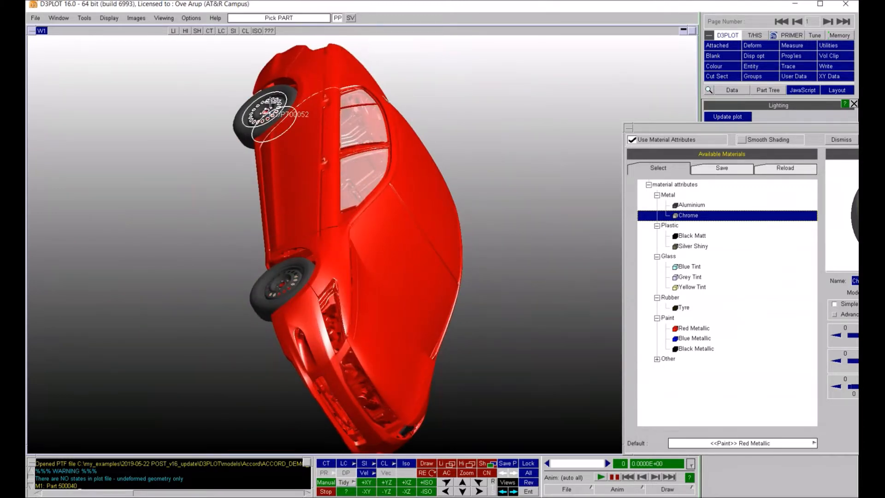
click(270, 102)
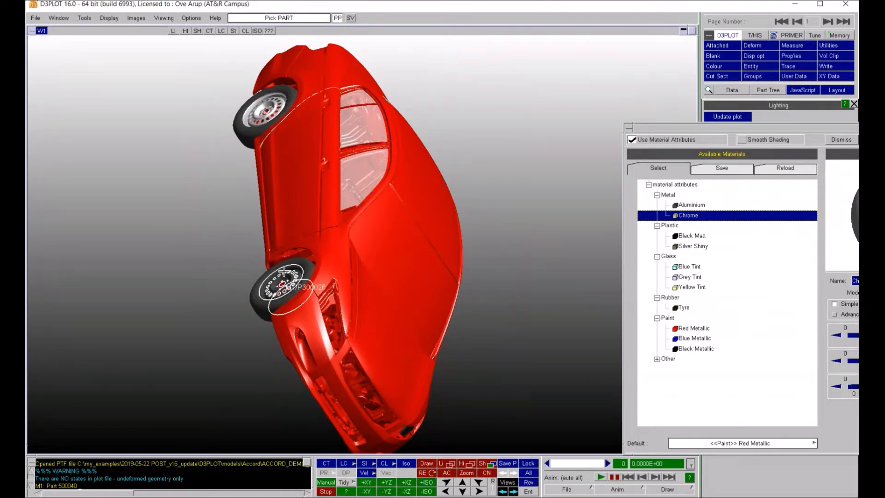
click(283, 276)
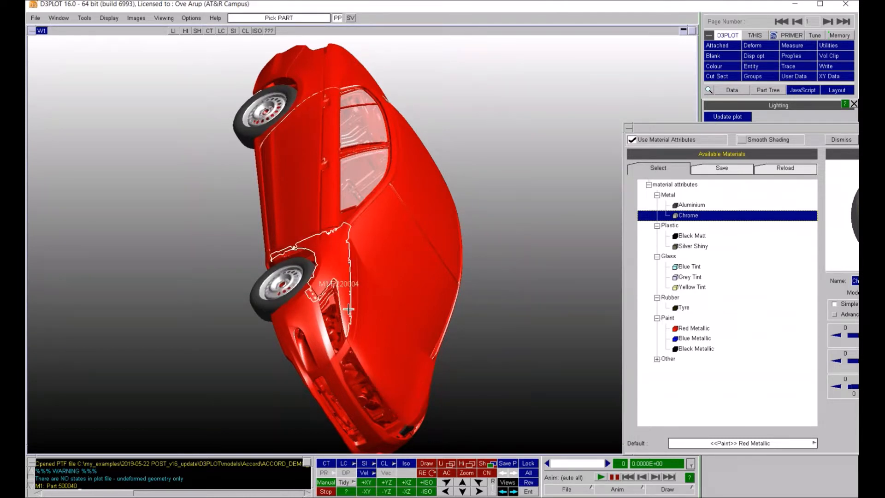
key(4)
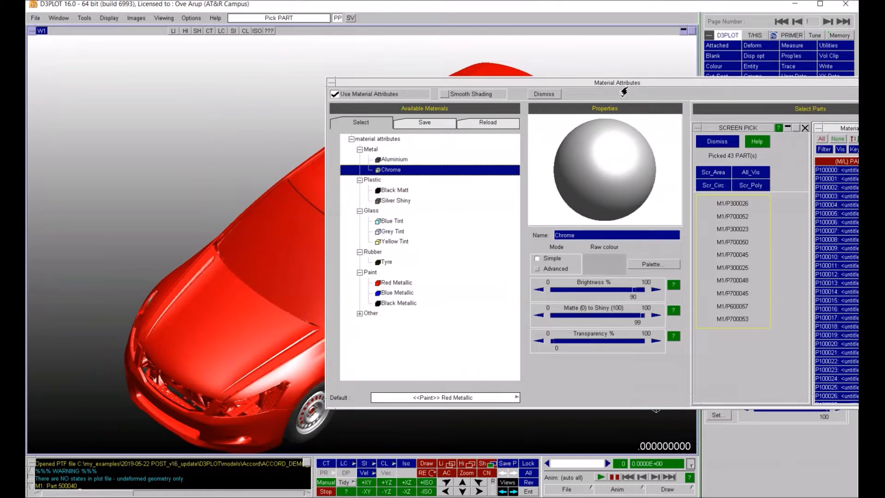
Display the Red Metallic paint's properties clear of the car and view its colour palette without changing the colour.
drag(623, 92, 569, 99)
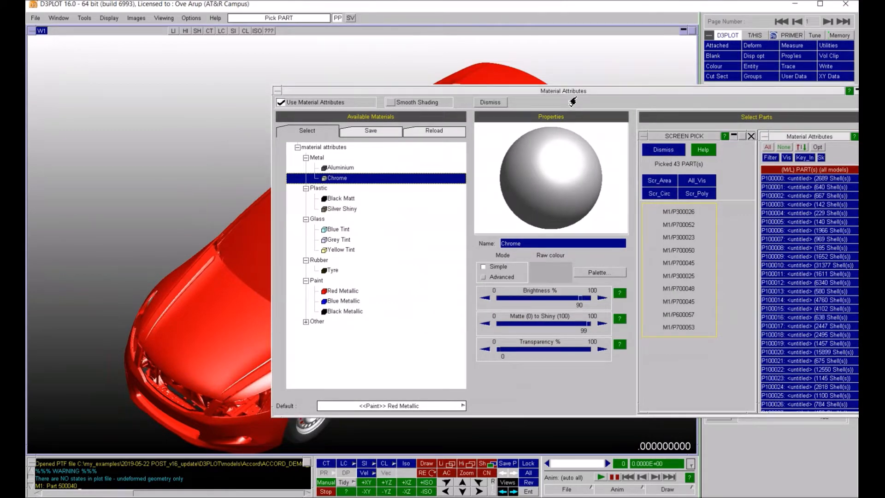
drag(573, 102, 663, 125)
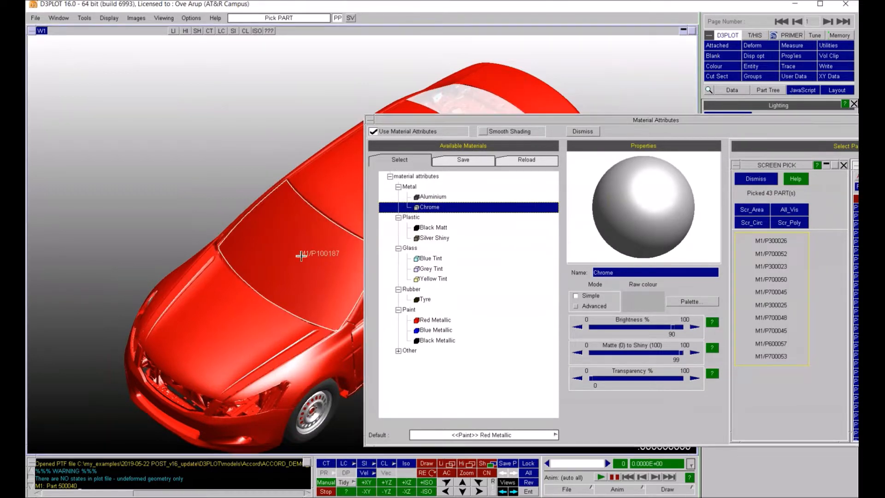
click(442, 321)
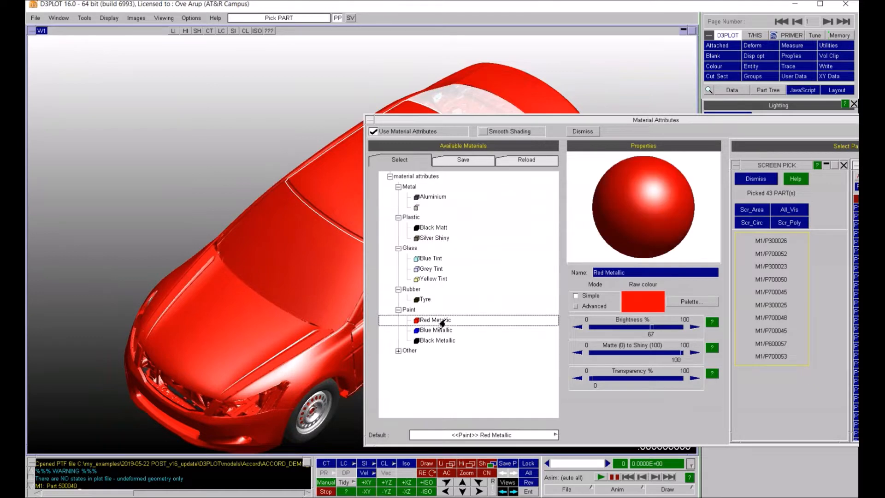
drag(546, 128, 562, 116)
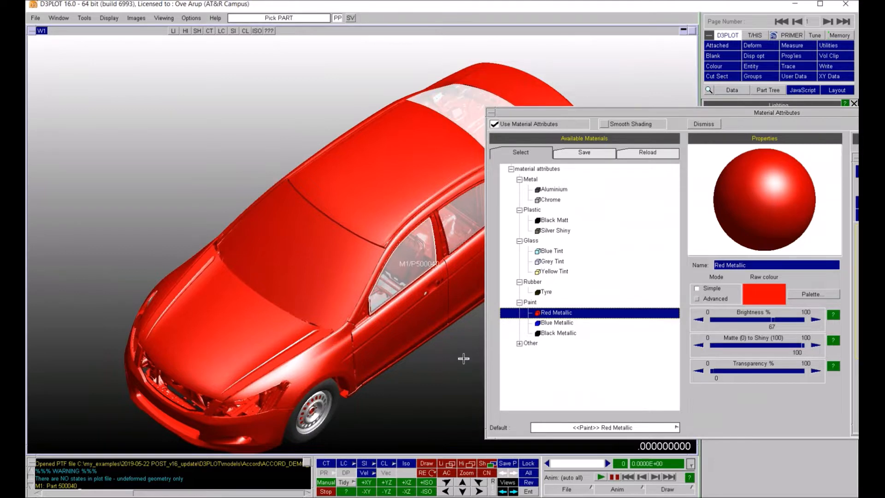
click(797, 295)
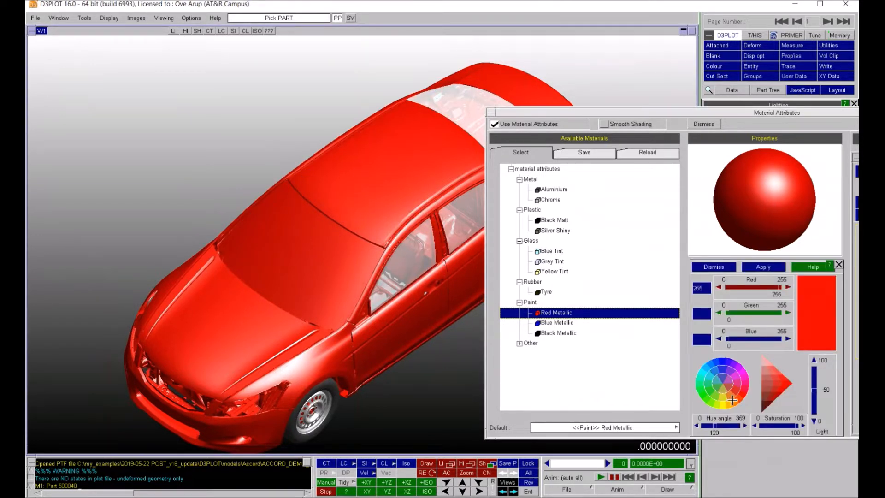
click(709, 267)
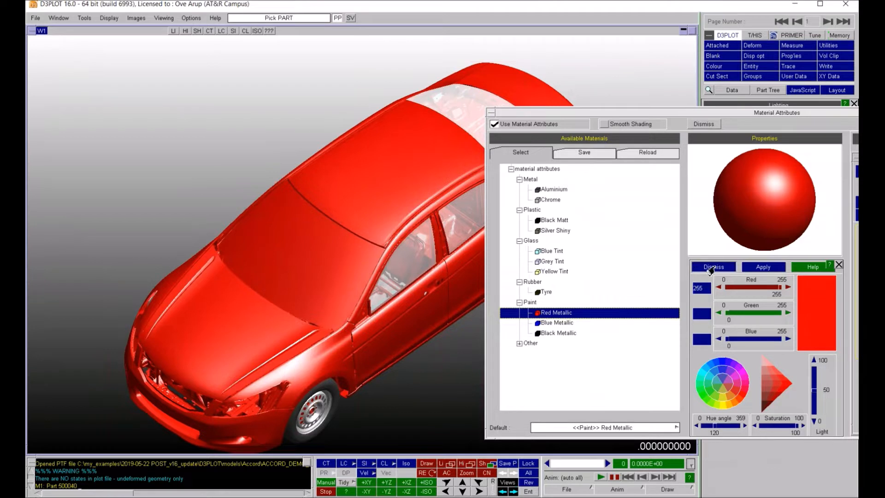
Copy the Red Metallic paint and paste it into the Paint category with the label Red Metallic.
right_click(553, 315)
click(573, 356)
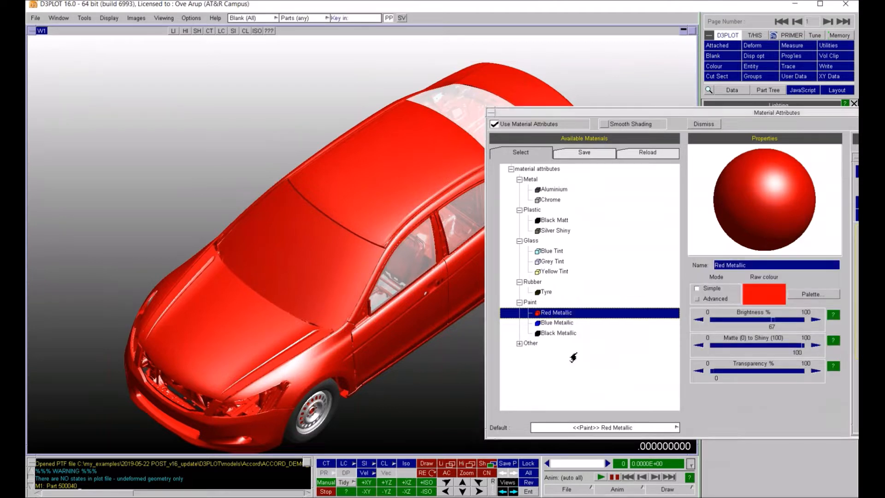
right_click(546, 303)
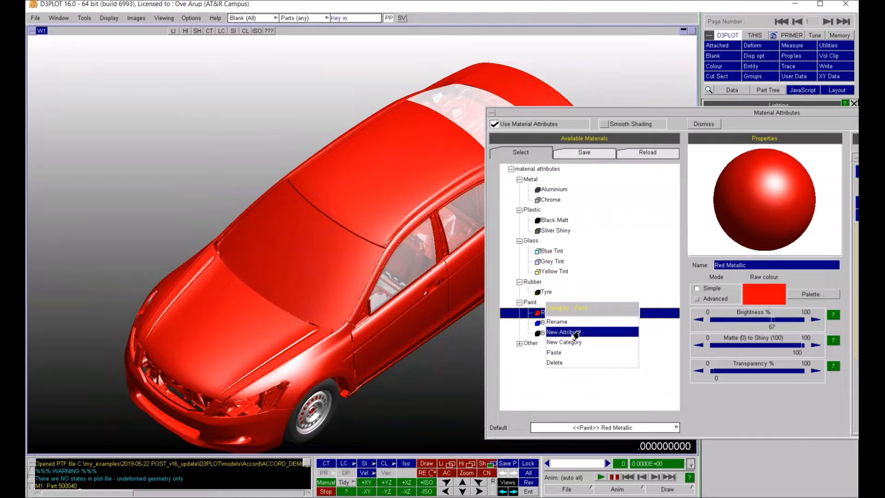
click(573, 352)
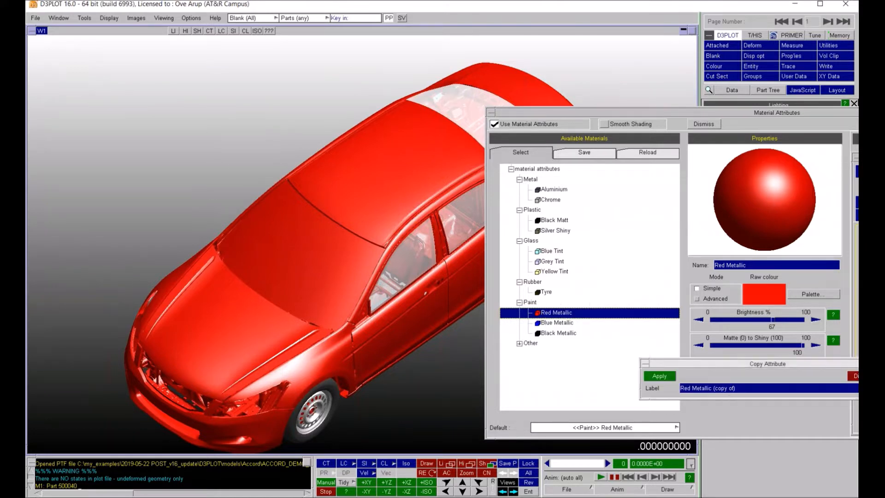
drag(735, 389, 708, 394)
key(BackSpace)
click(660, 376)
Rename the original Red Metallic default paint to Orange Metallic.
right_click(553, 316)
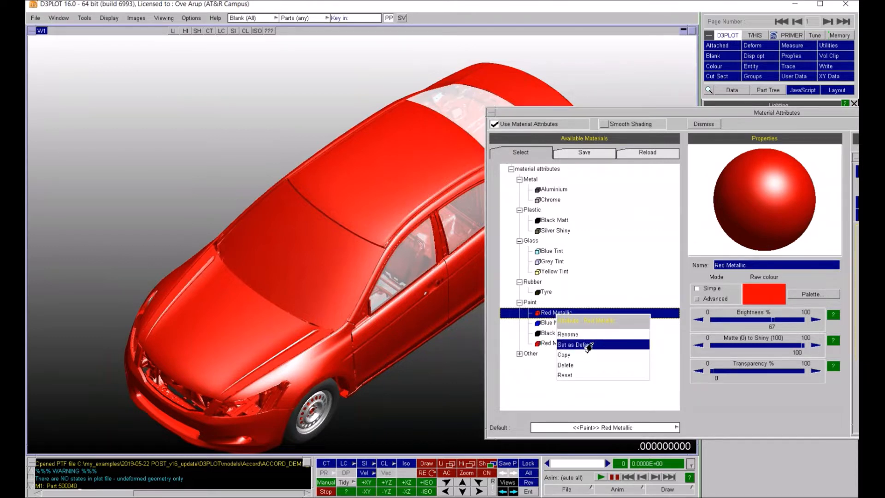
click(571, 335)
click(694, 374)
double_click(696, 371)
text(Orang)
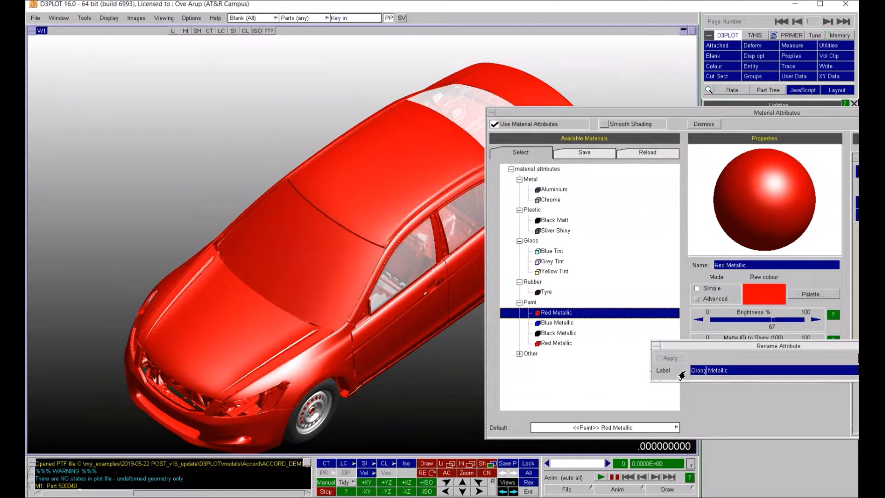
text(e)
click(680, 357)
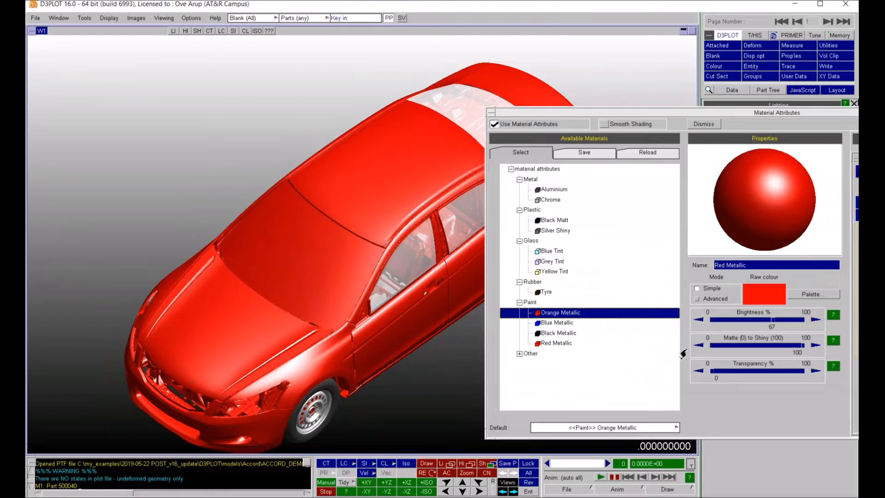
Change the Orange Metallic paint's raw colour to orange and reposition the Material Attributes window.
click(796, 294)
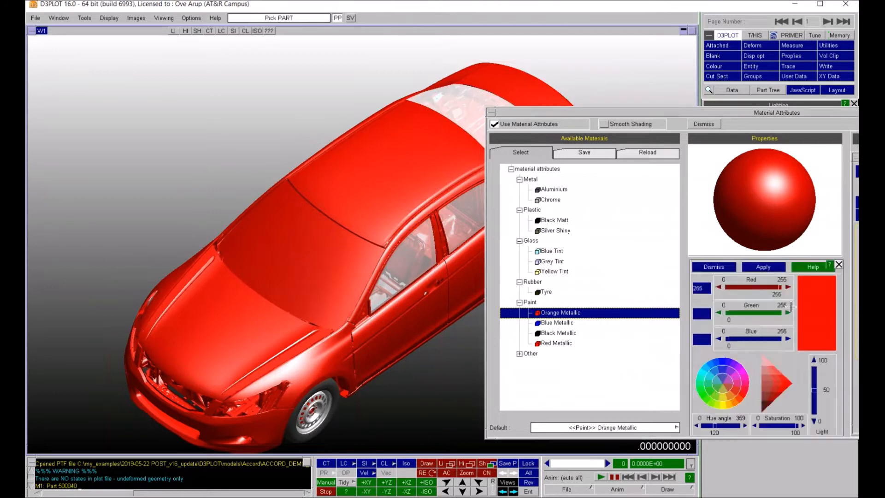
click(730, 396)
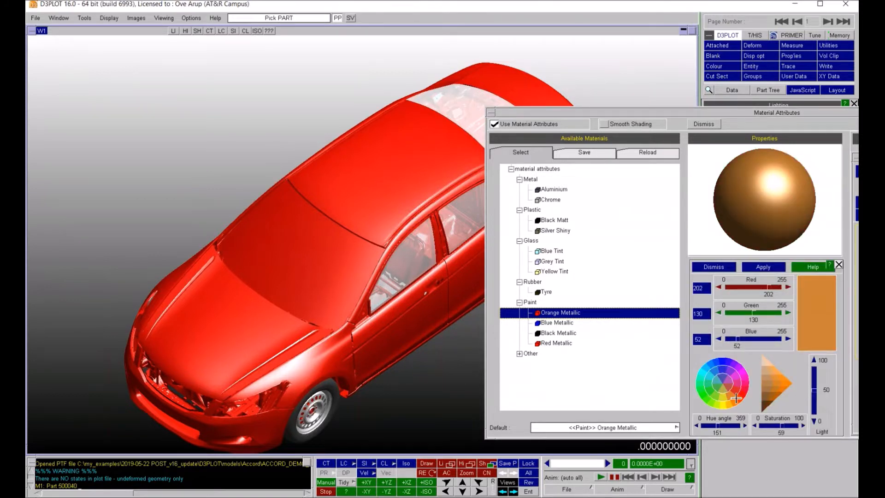
click(762, 266)
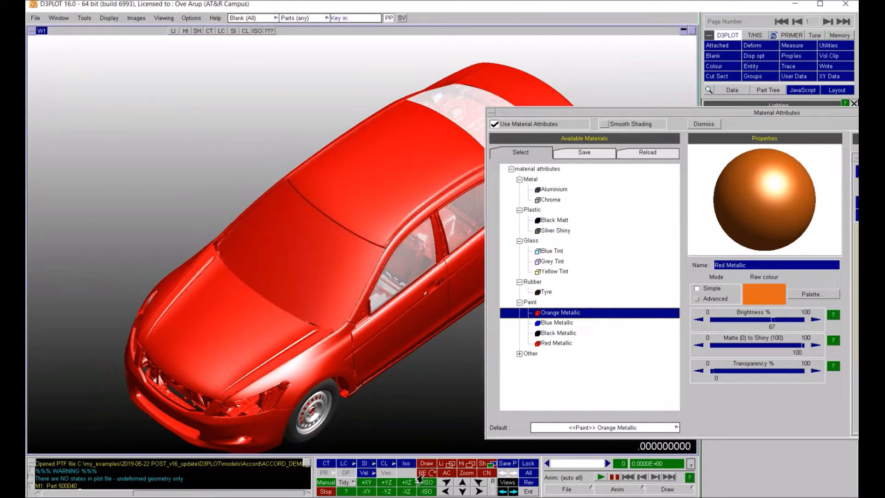
drag(644, 113, 562, 62)
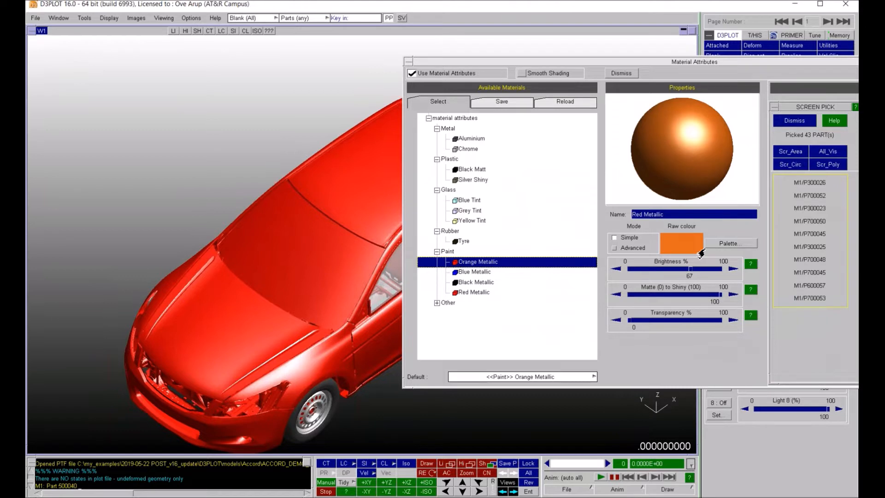
Set the Orange Metallic paint's raw colour to orange and its brightness to 55%.
click(482, 293)
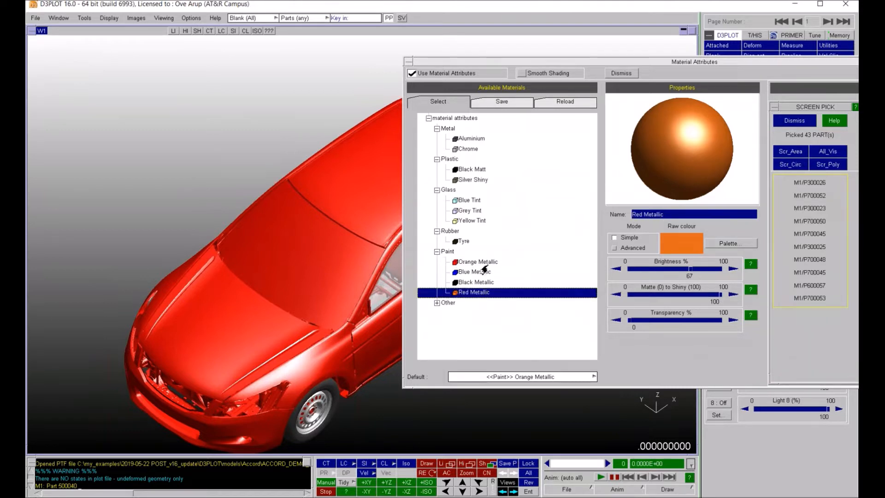
click(482, 262)
click(473, 293)
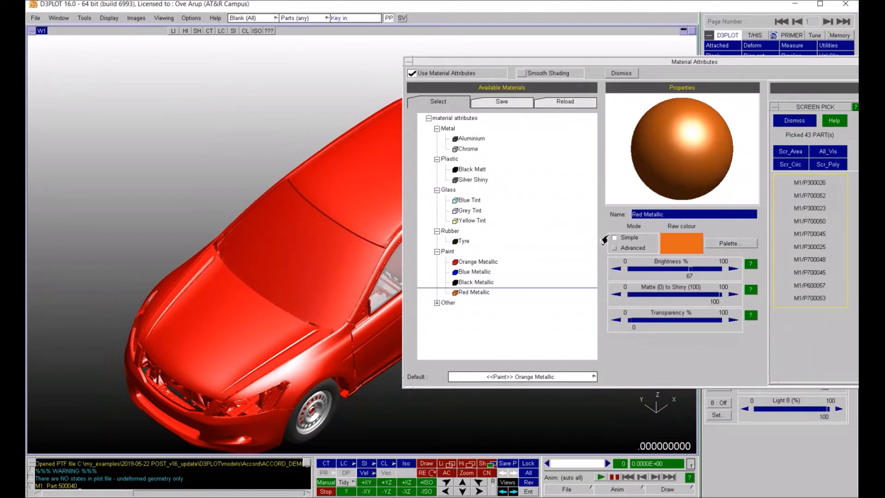
click(467, 263)
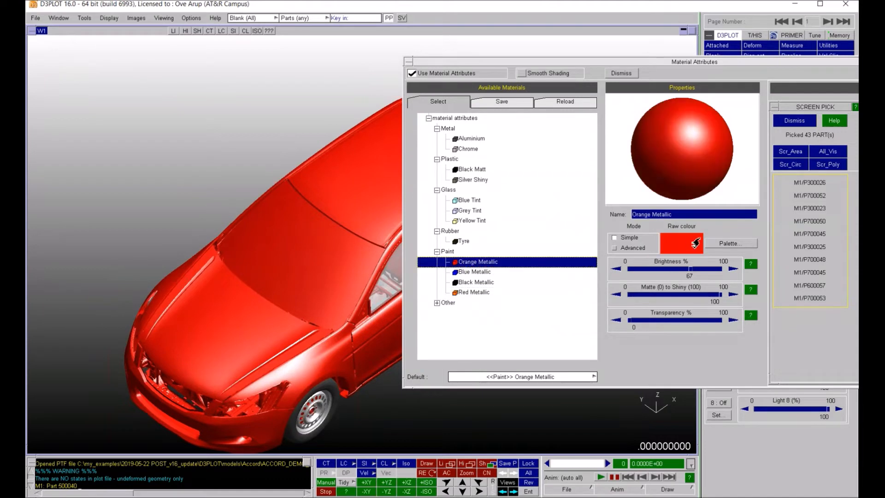
click(727, 243)
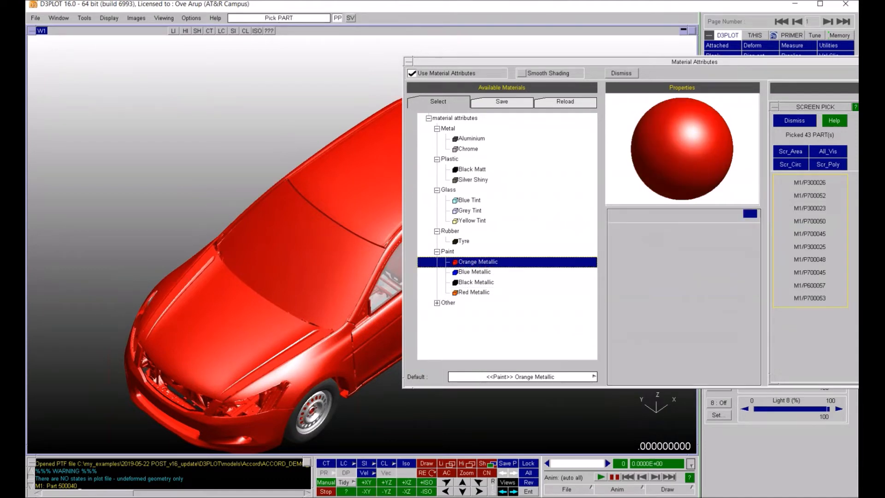
click(649, 353)
click(681, 216)
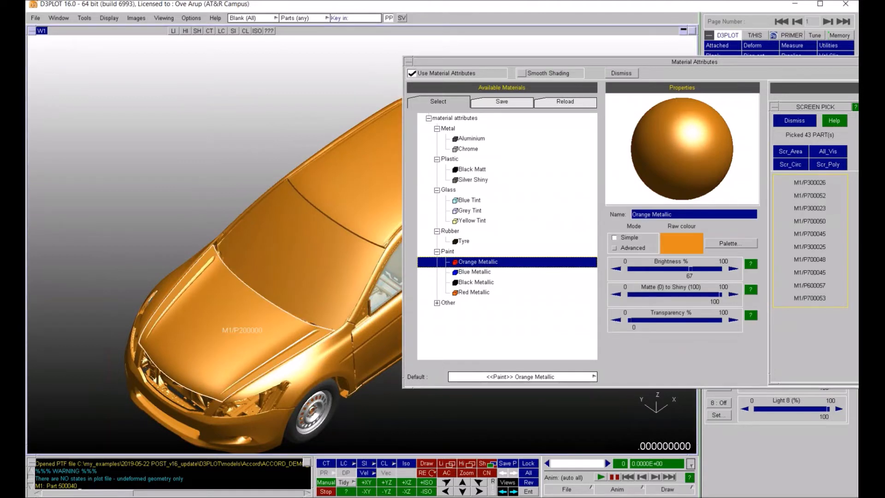
drag(682, 274, 676, 273)
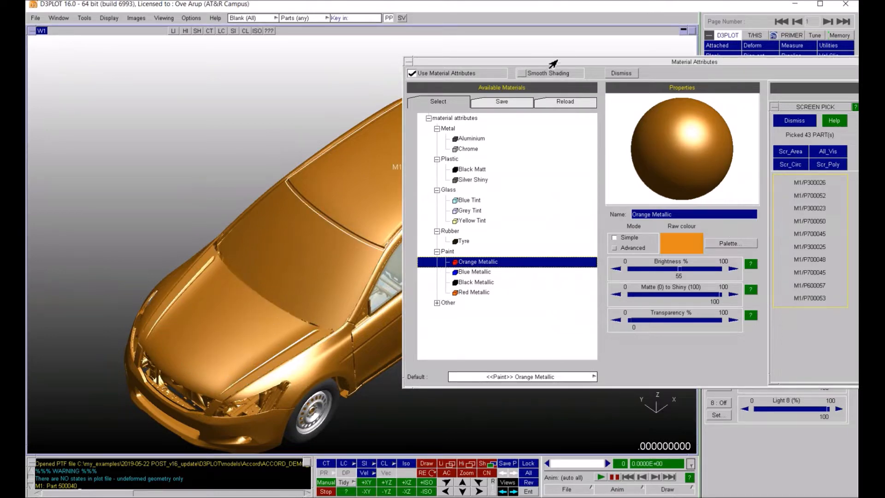
Area-pick the parts around the windscreen for the Orange Metallic paint, keeping the Material Attributes window clear of the car.
drag(552, 61, 710, 129)
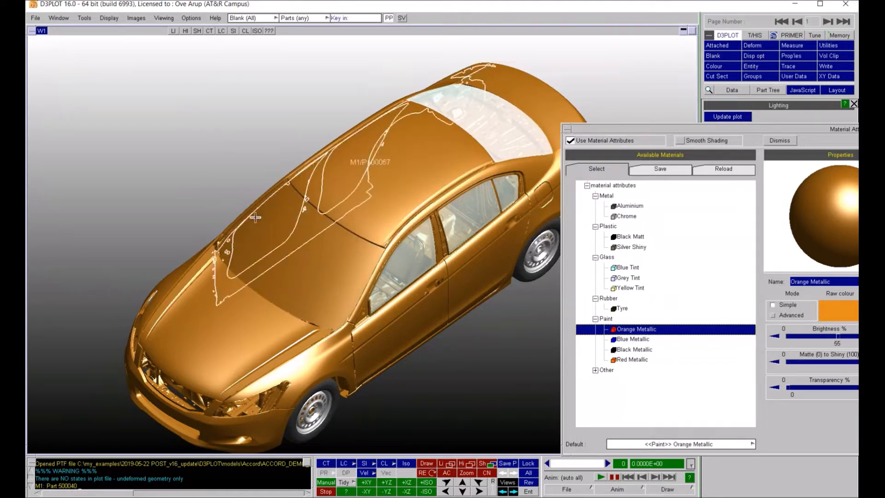
drag(267, 226, 336, 280)
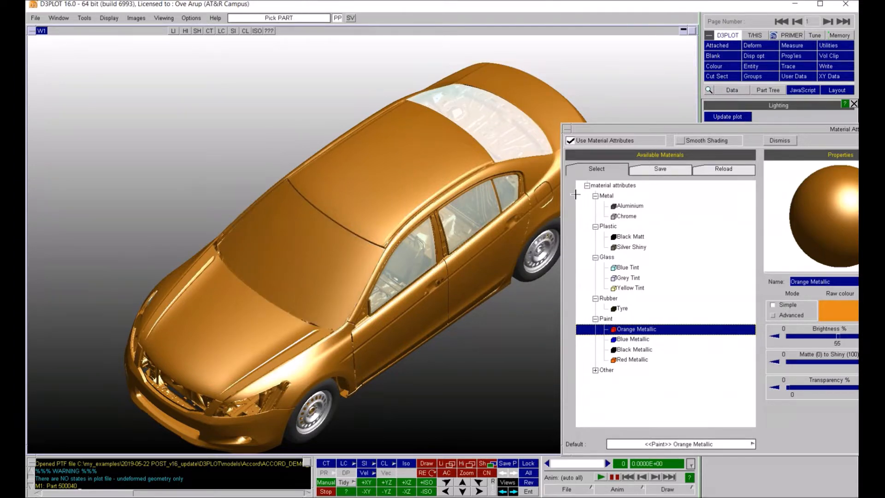
drag(595, 132, 369, 70)
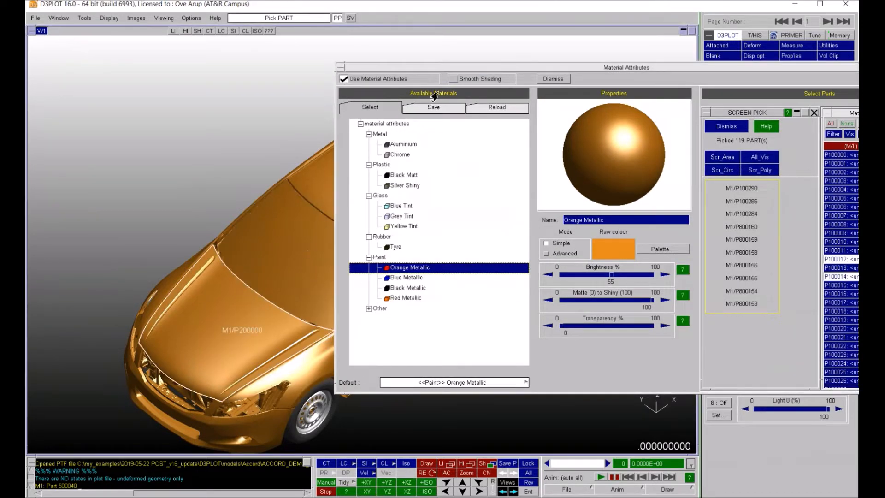
drag(482, 68, 604, 129)
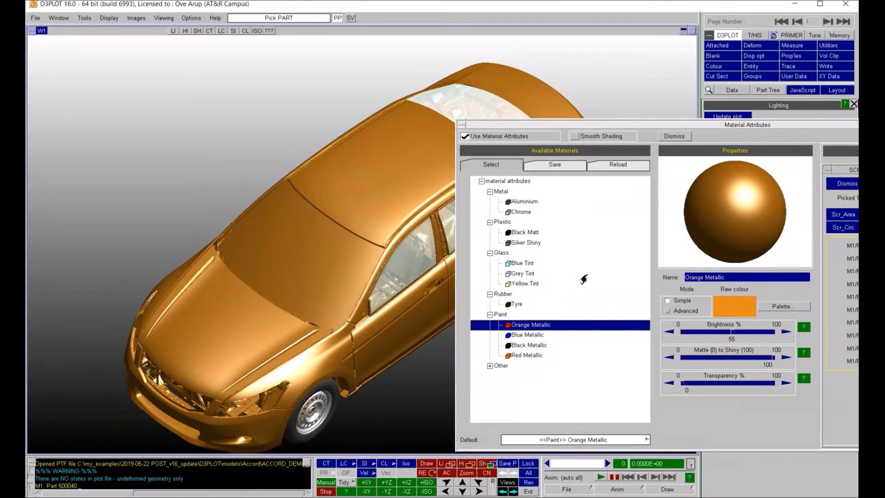
Select the Blue Tint glass and compare the car with smooth shading and material attributes switched on and off.
click(519, 264)
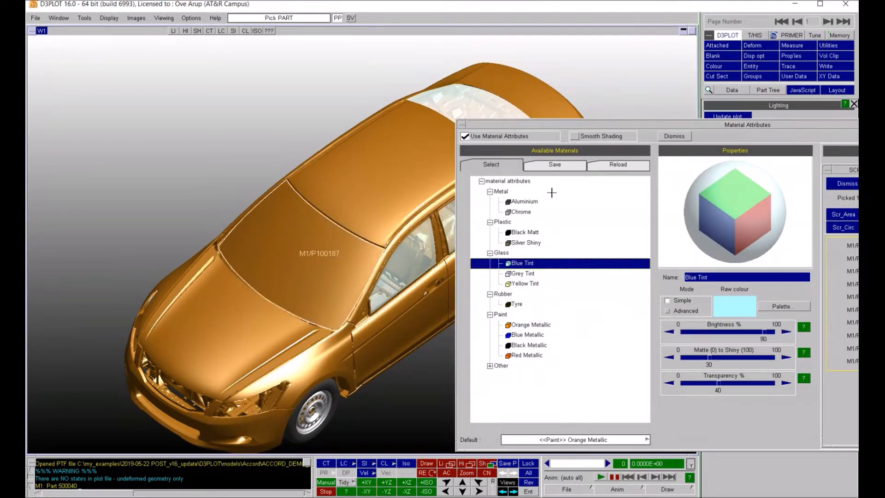
drag(584, 126, 549, 86)
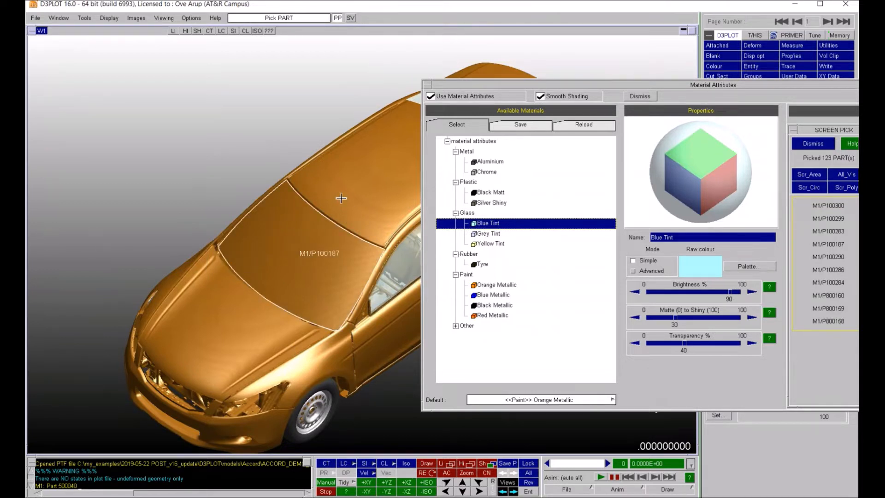
click(537, 96)
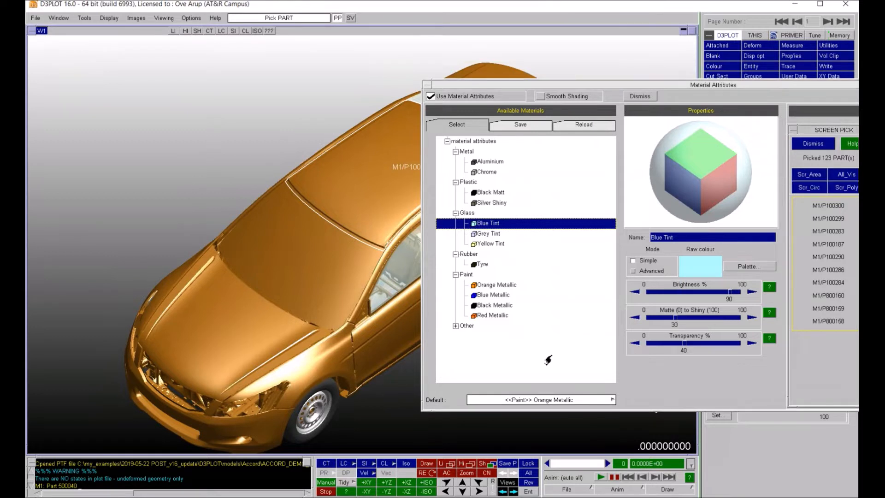
click(428, 97)
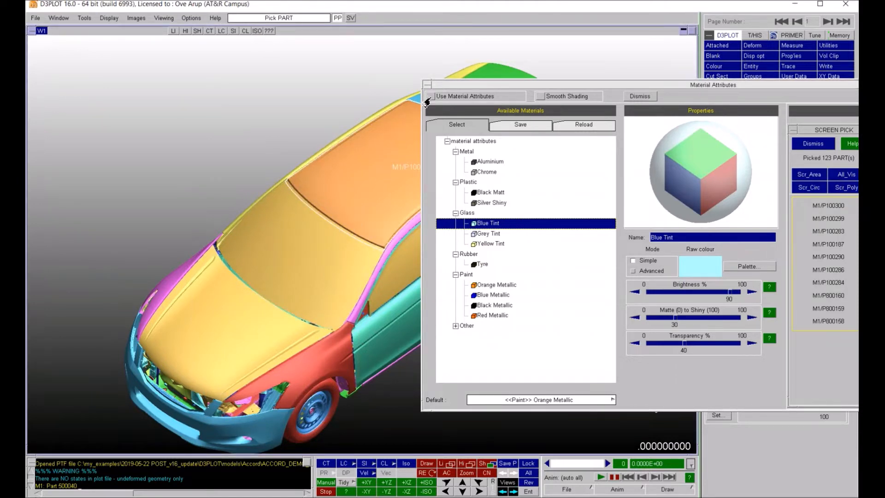
Change the Red Metallic paint's raw colour to red (232, 22, 29) and reselect Orange Metallic.
drag(482, 86, 386, 75)
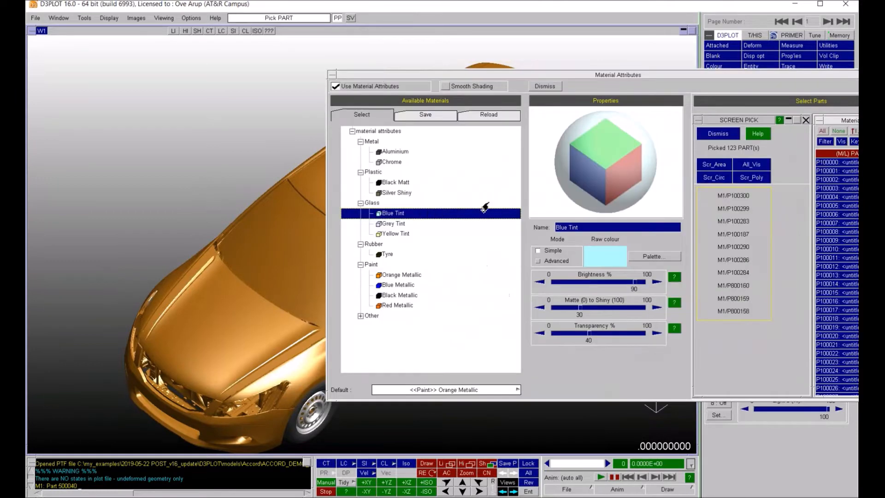
click(398, 305)
click(627, 260)
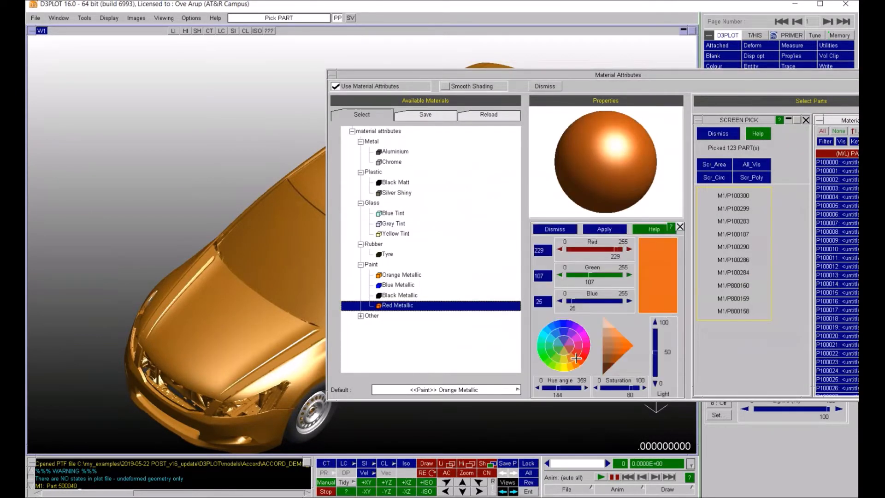
click(581, 359)
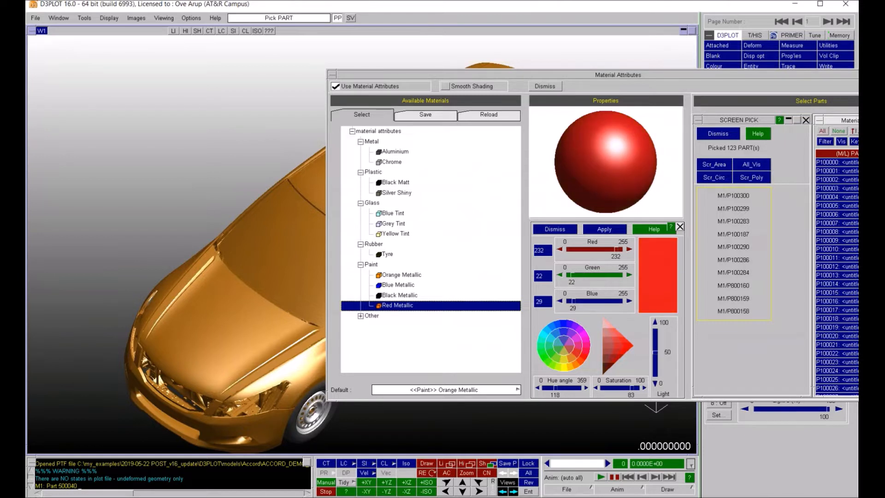
click(603, 229)
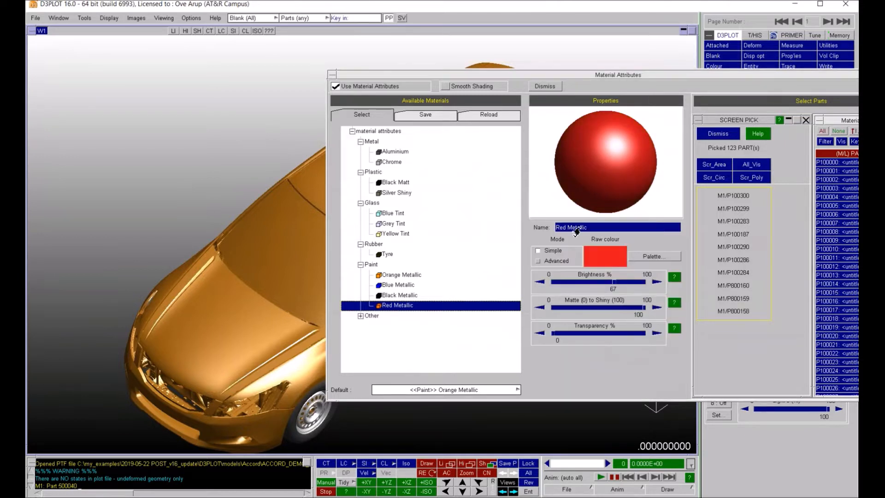
click(430, 275)
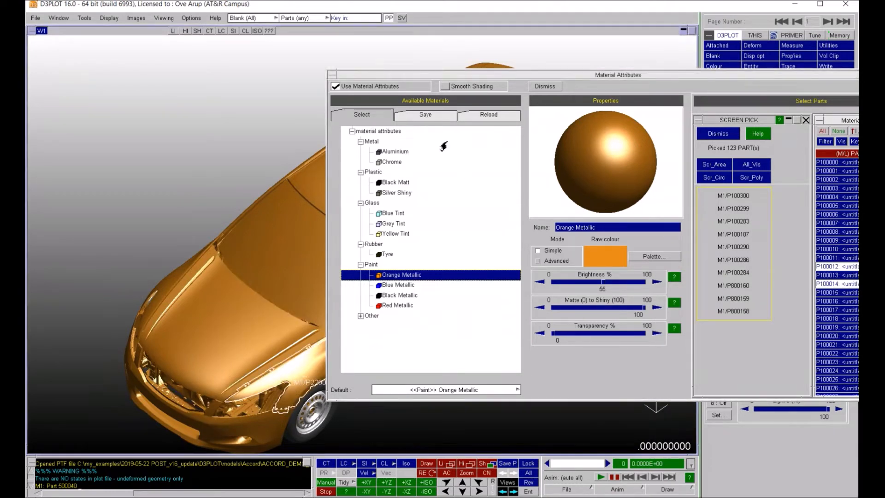
Save the material attributes as my_colours.xml in the Accord model folder and return to the list of materials.
click(425, 114)
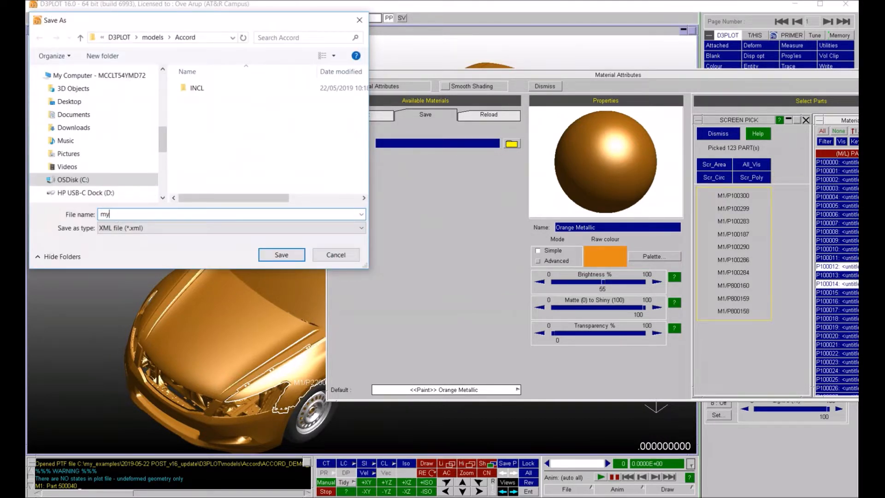
key(Return)
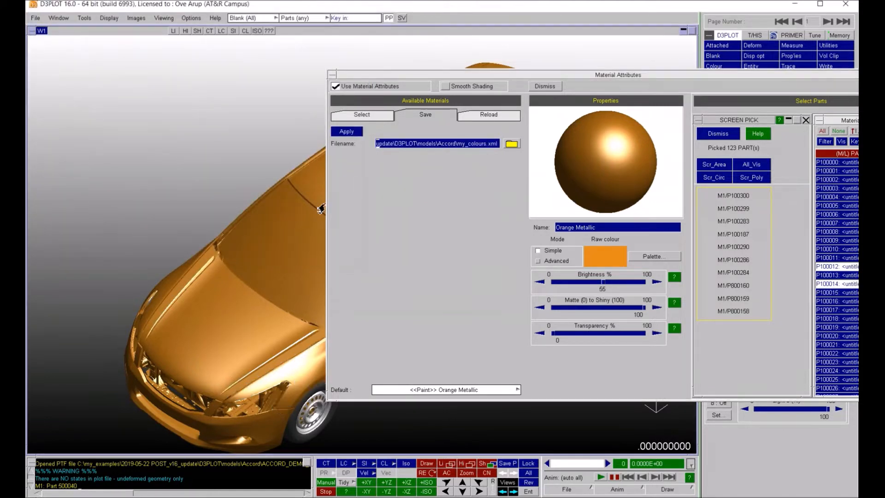
click(351, 132)
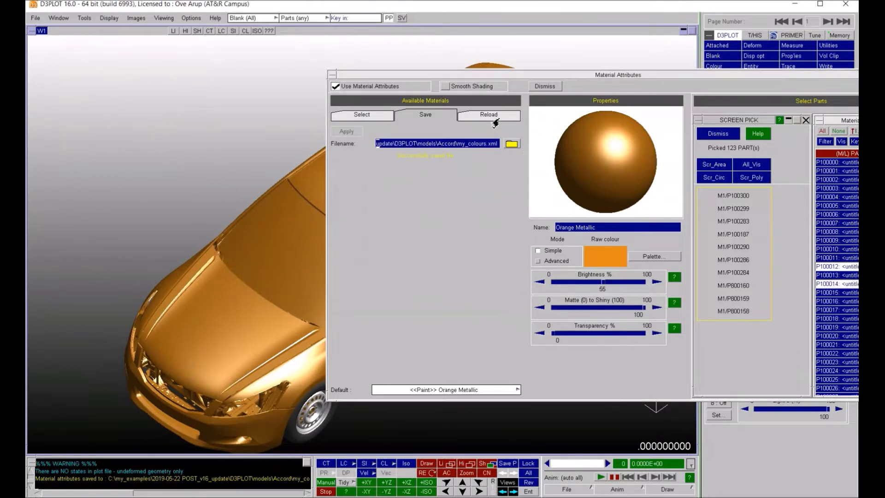
click(359, 119)
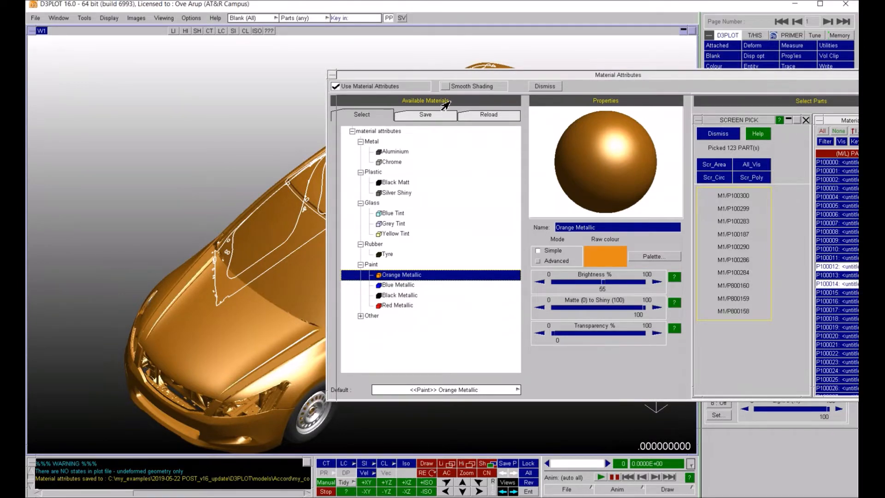
Switch off the use of material attributes on the whole car and close the Material Attributes window.
drag(435, 80, 445, 106)
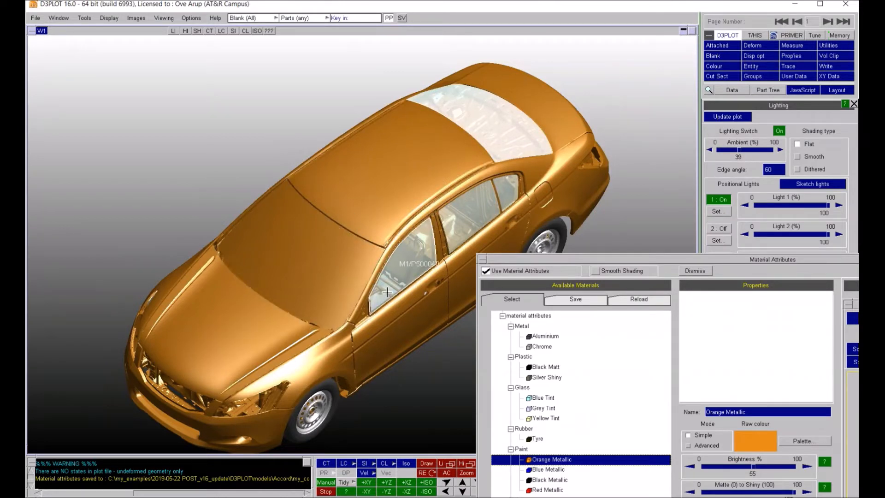
click(507, 270)
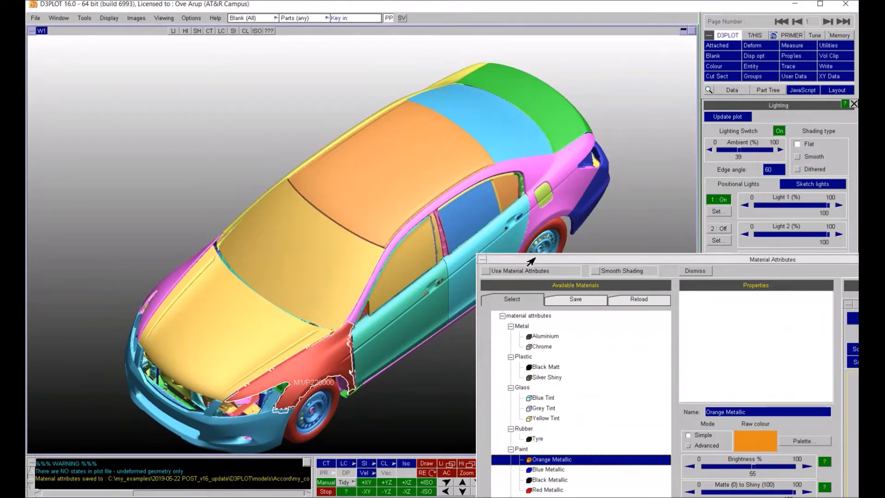
drag(530, 259, 455, 163)
drag(642, 165, 464, 157)
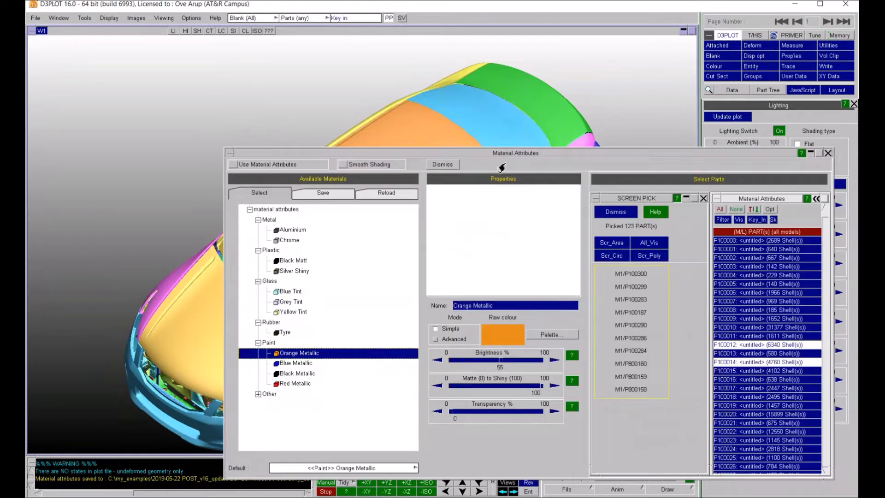
click(443, 164)
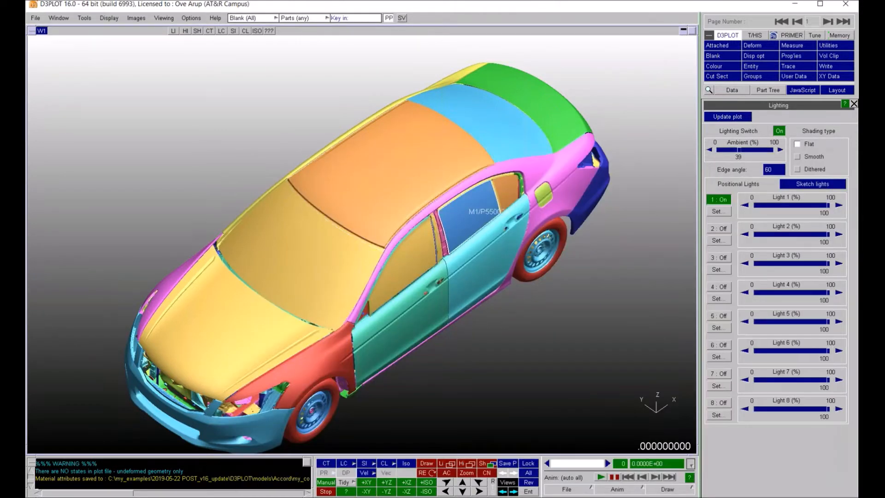
Switch to the PowerPoint slide show and advance to the Material Attributes slide.
mouse_move(360, 497)
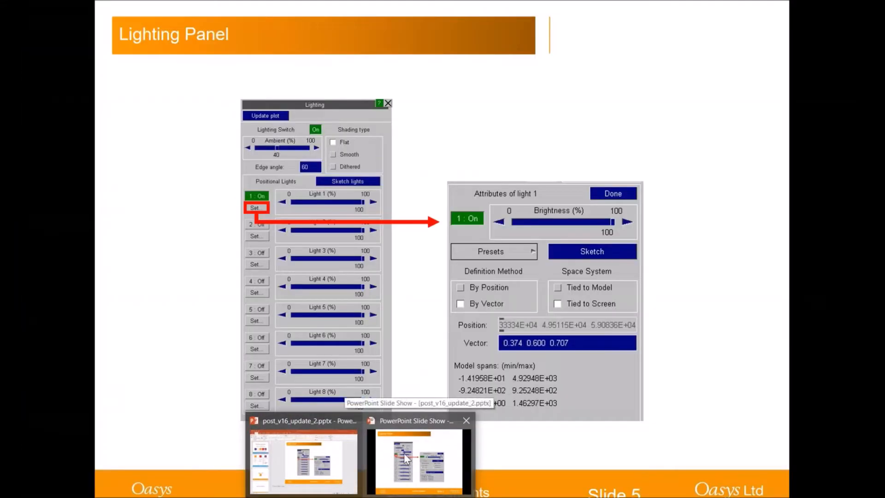
click(403, 452)
click(517, 309)
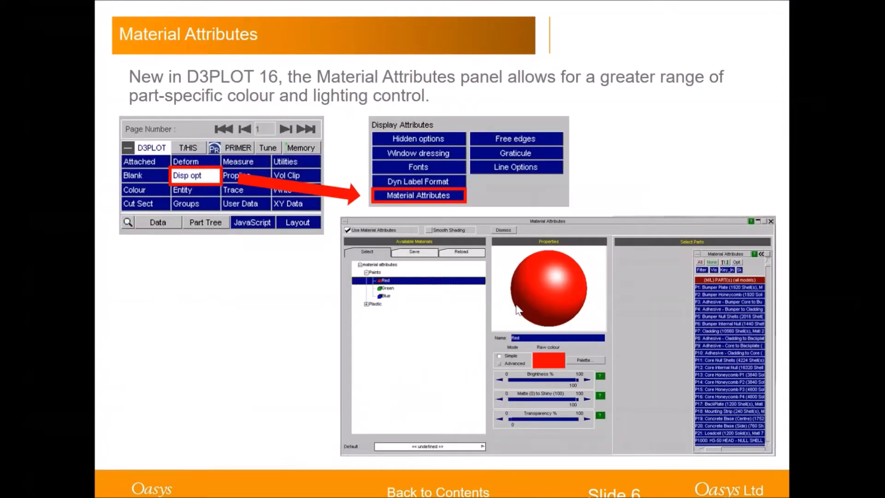
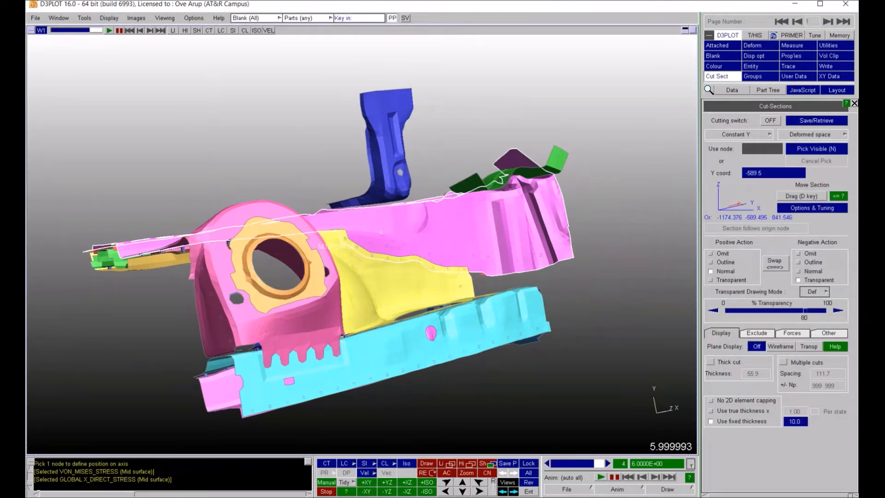
Turn on the constant Y cut section, position it at node 3002325 on the yellow part, and draw its negative side transparent.
click(767, 124)
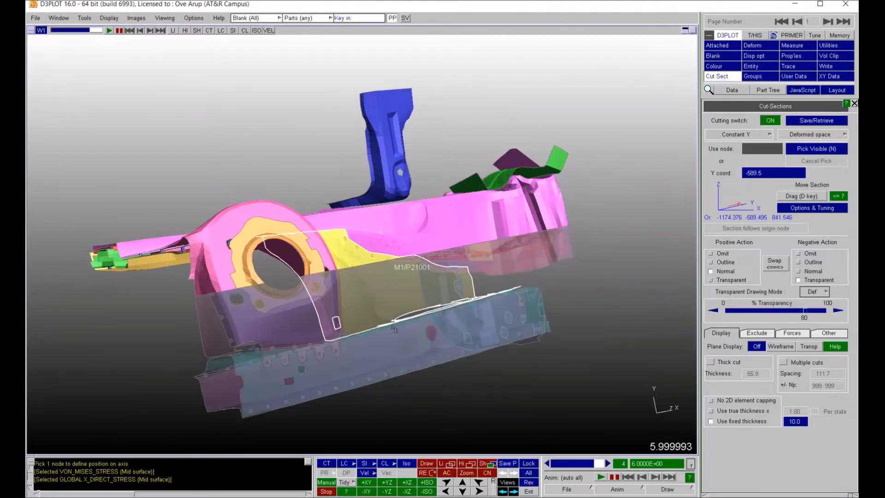
click(798, 271)
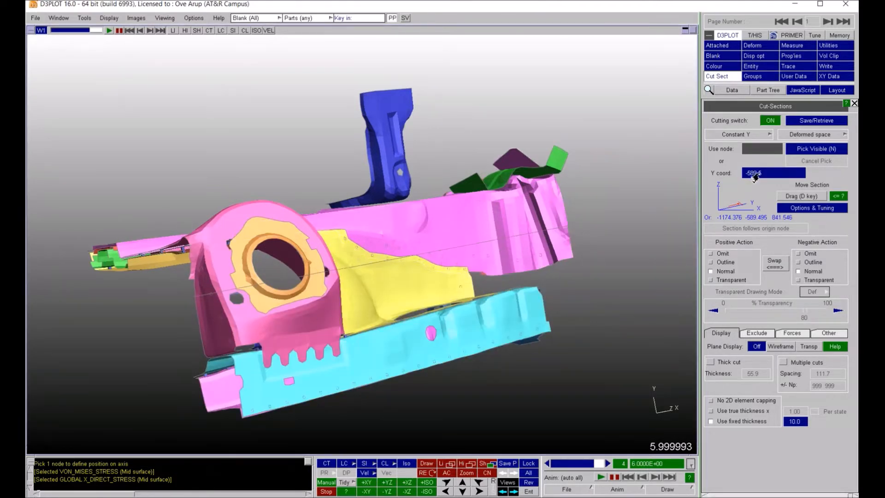
click(380, 267)
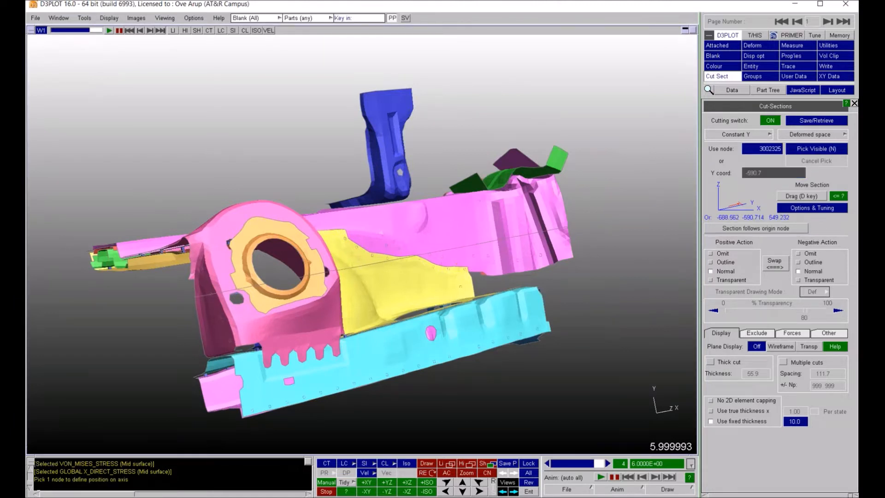
click(797, 280)
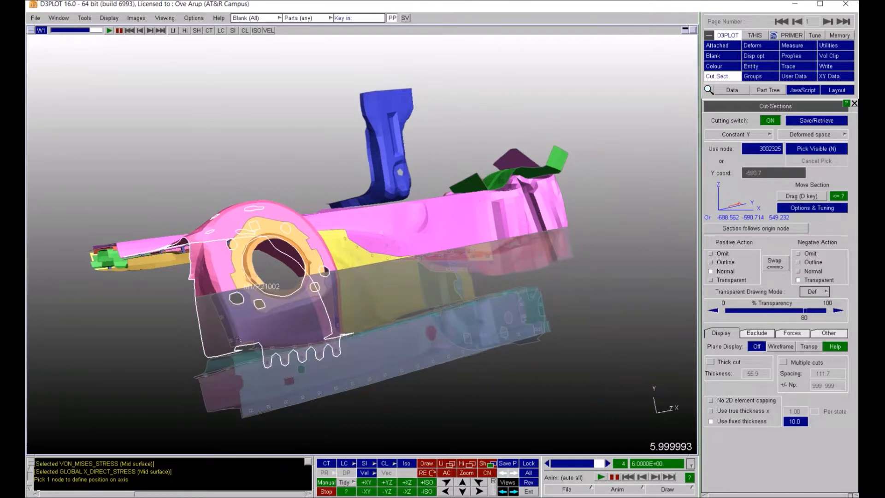
drag(202, 305, 230, 414)
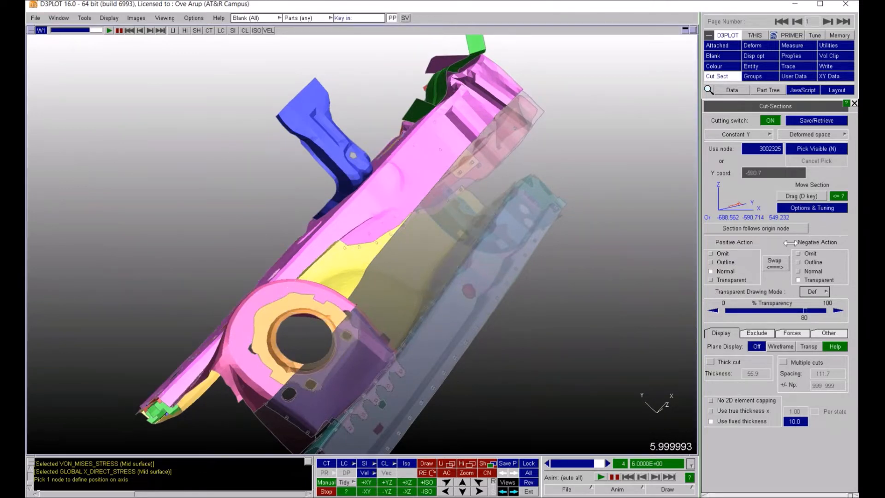
Draw the negative side of the cut section as an outline for comparison, and return it to transparent.
click(797, 261)
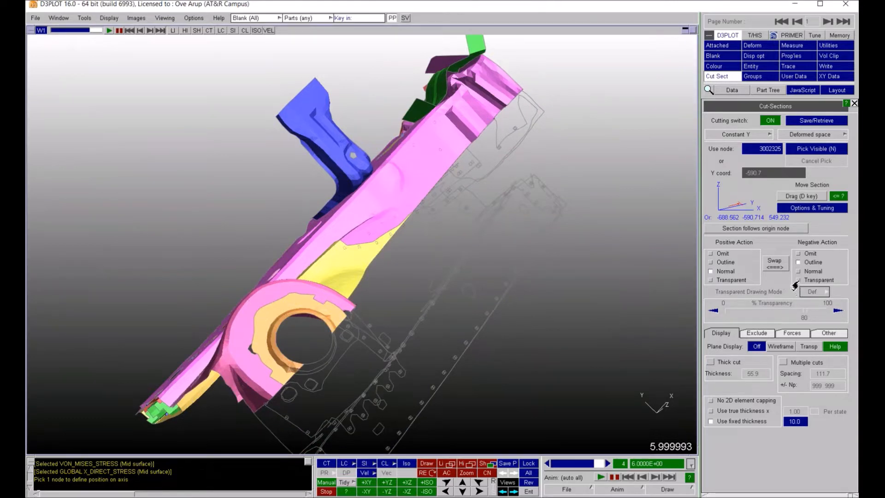
click(797, 279)
mouse_move(295, 341)
shift+mouse_down()
mouse_move(172, 306)
mouse_move(116, 242)
mouse_move(471, 277)
shift+mouse_up()
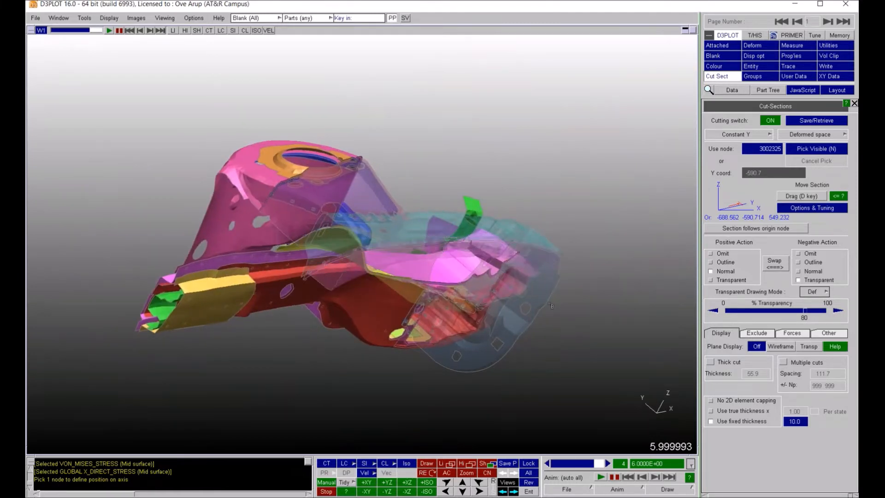
Contour the cut model with the Stress component VON_MISES_STRESS on the middle surface, and reopen the cut-section settings.
click(726, 93)
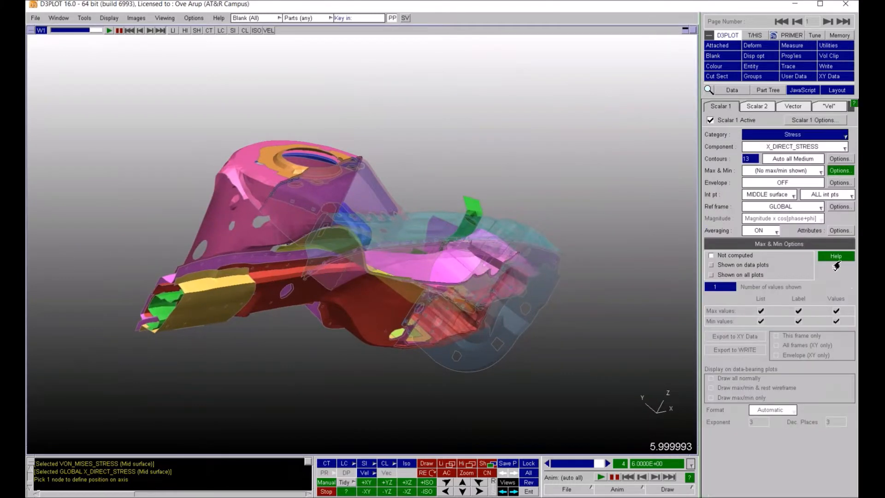
click(794, 136)
click(793, 170)
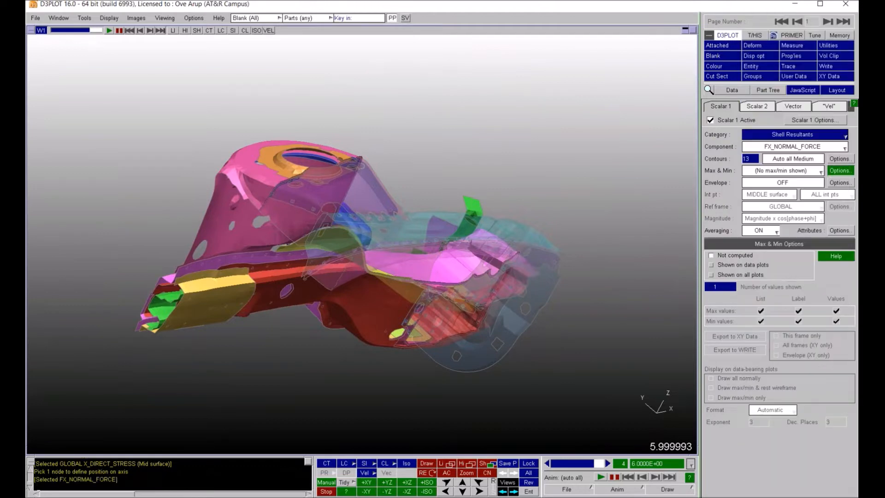
click(791, 137)
click(765, 80)
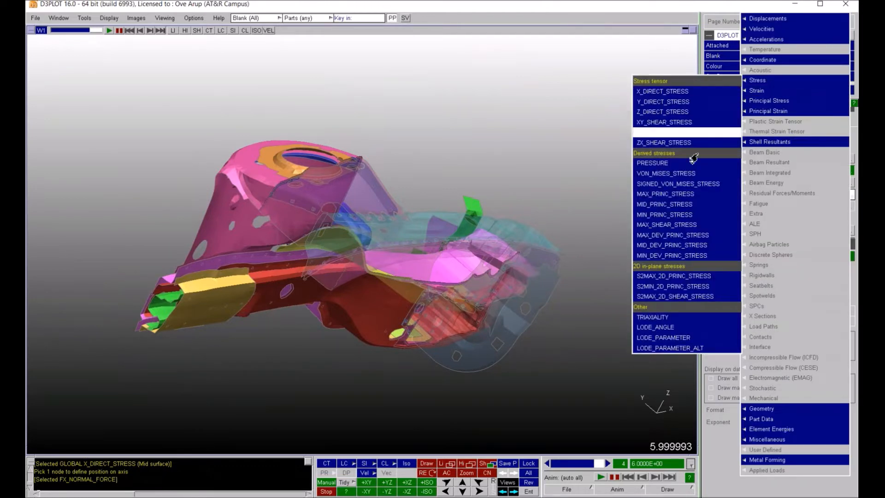
click(681, 173)
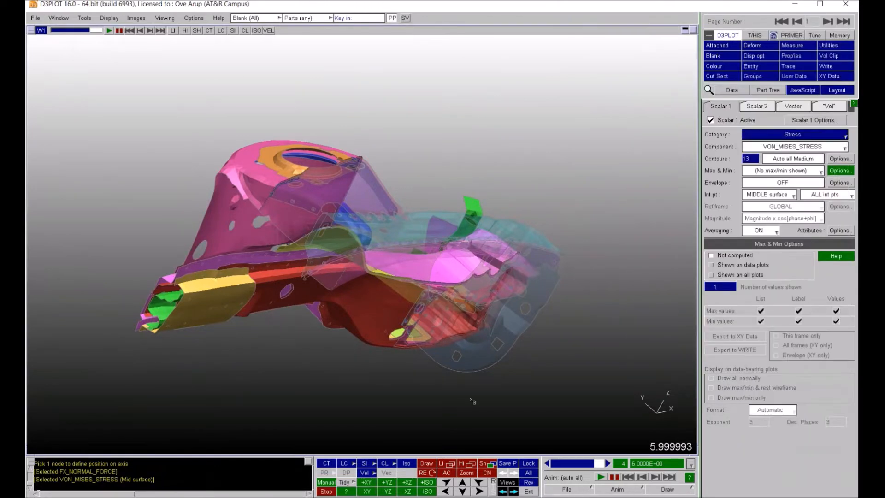
click(364, 463)
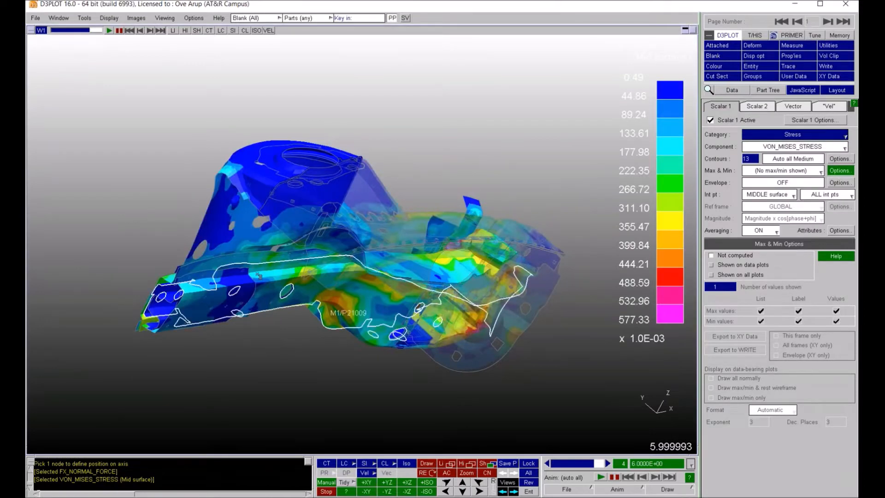
shift+drag(213, 262, 177, 423)
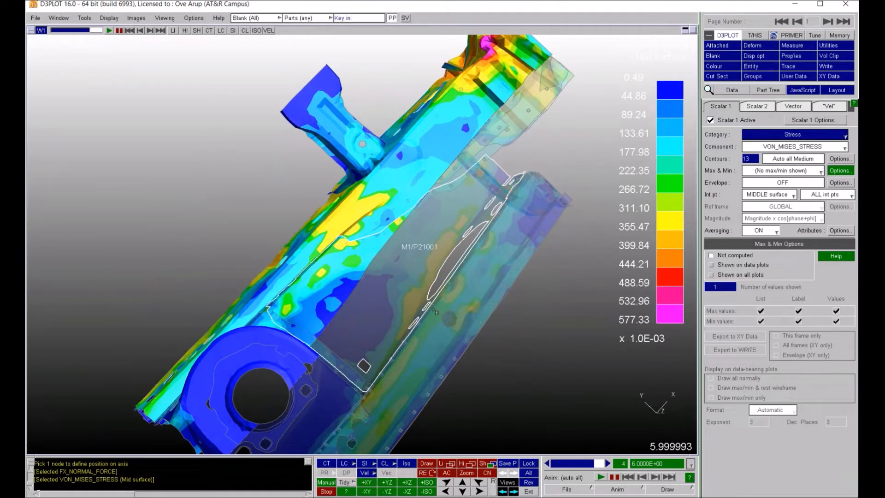
shift+drag(306, 316, 392, 272)
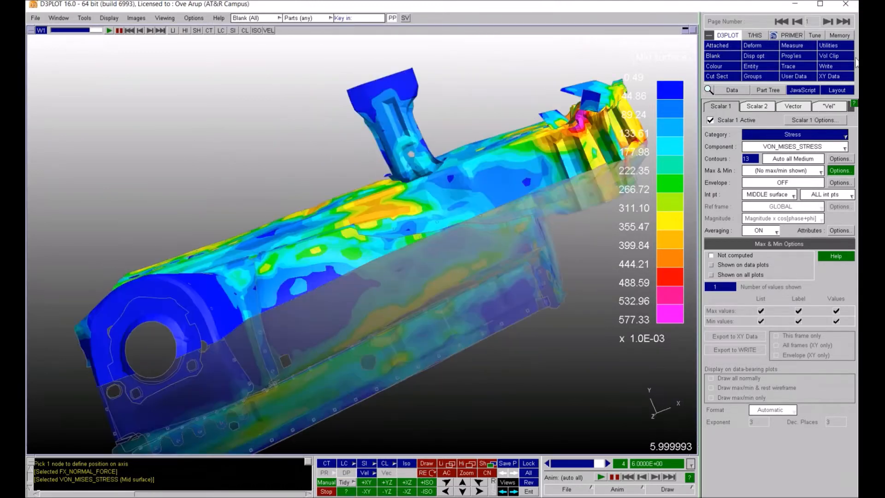
click(717, 76)
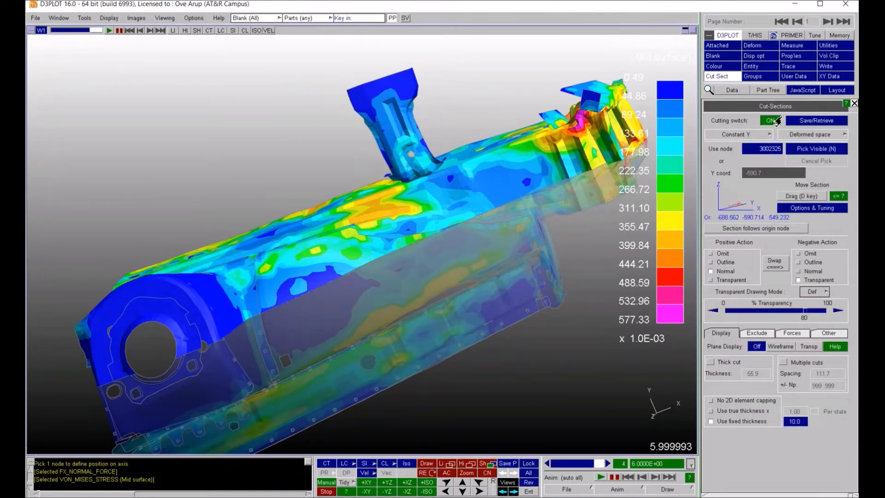
click(776, 121)
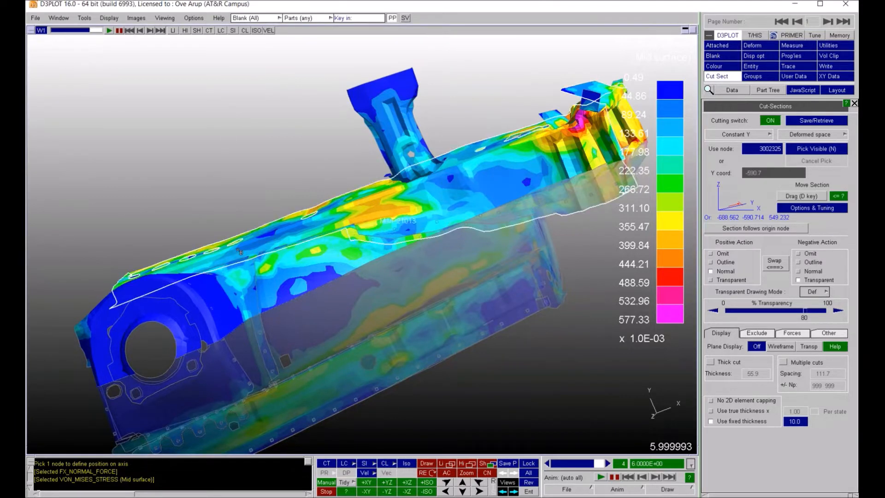
Bring up the exit options and cancel them, and save the session file as clares_demo.dsf in the crush_model folder.
click(845, 5)
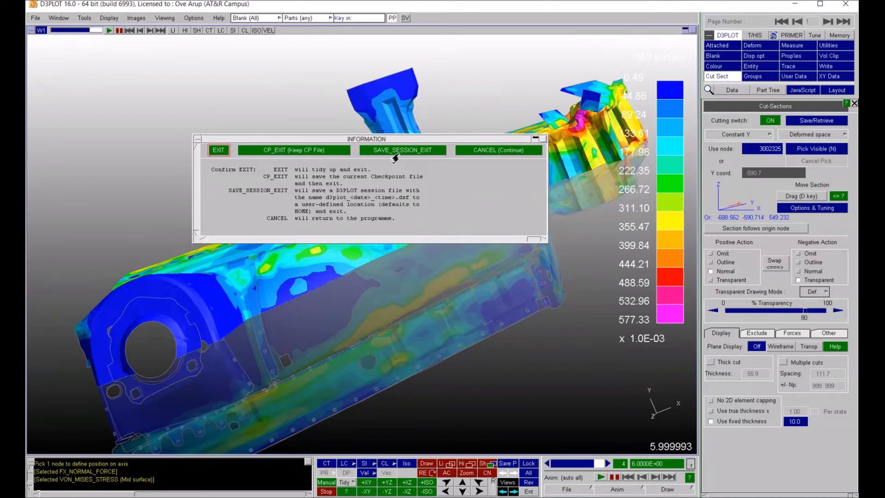
click(466, 151)
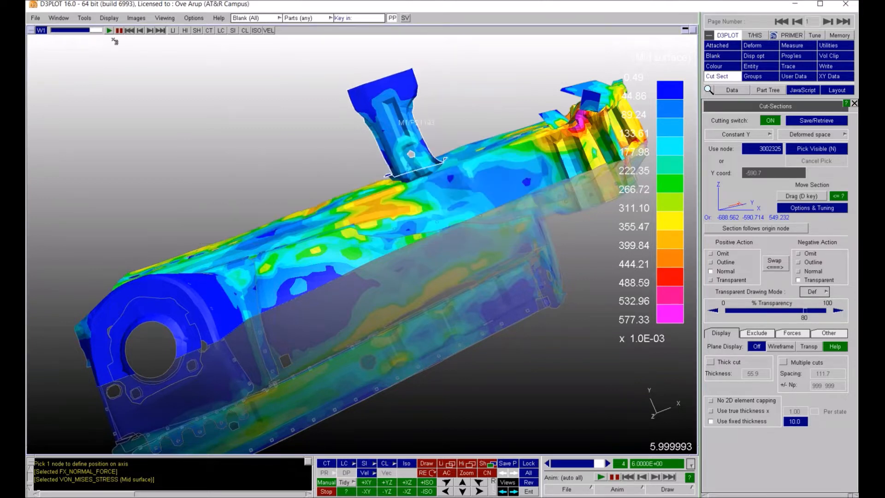
click(35, 18)
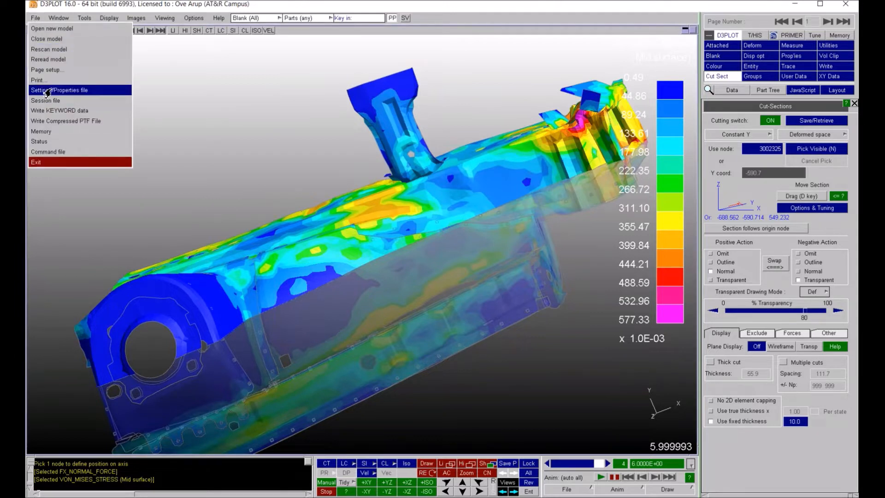
click(44, 101)
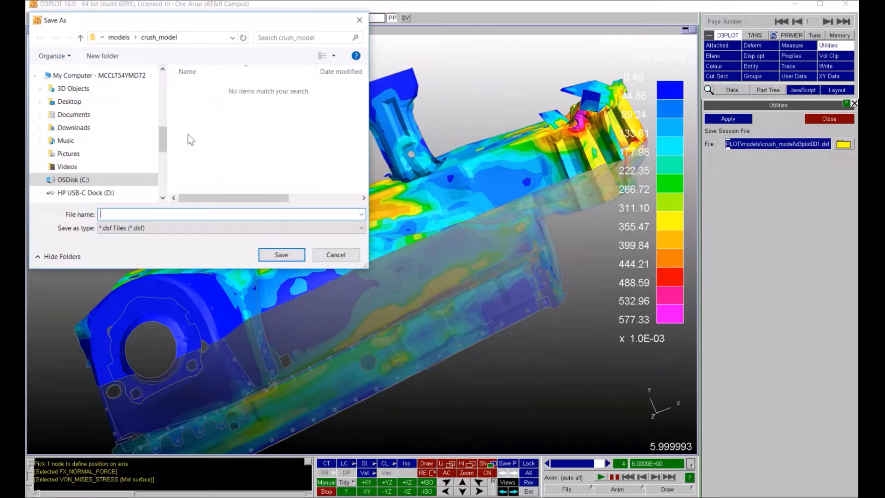
text(clares_demo.dsf)
key(Return)
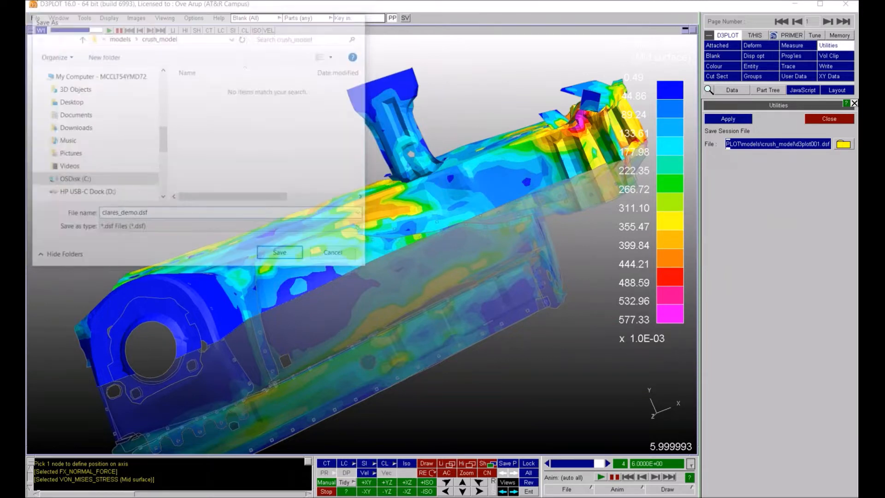
click(726, 119)
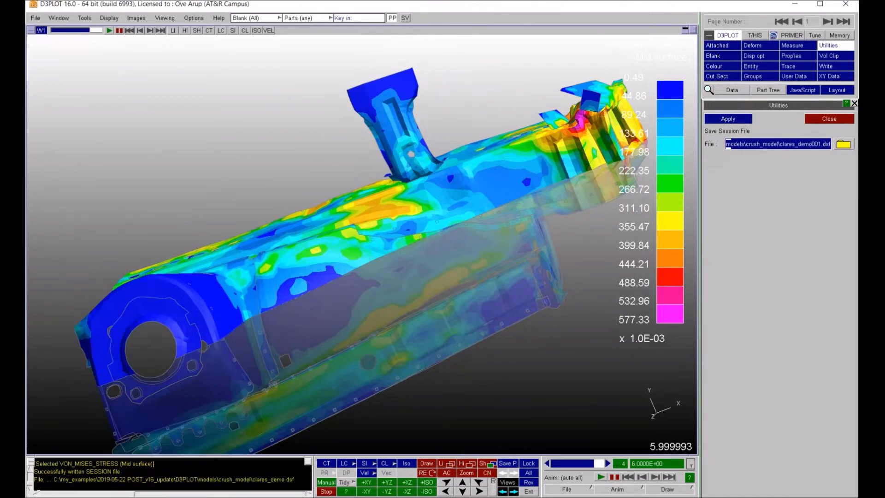
key(super)
text(d3plot)
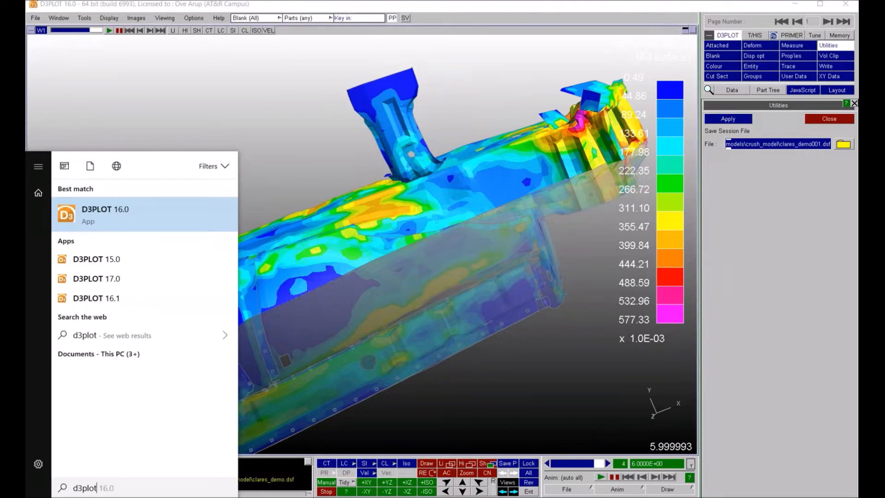
key(Escape)
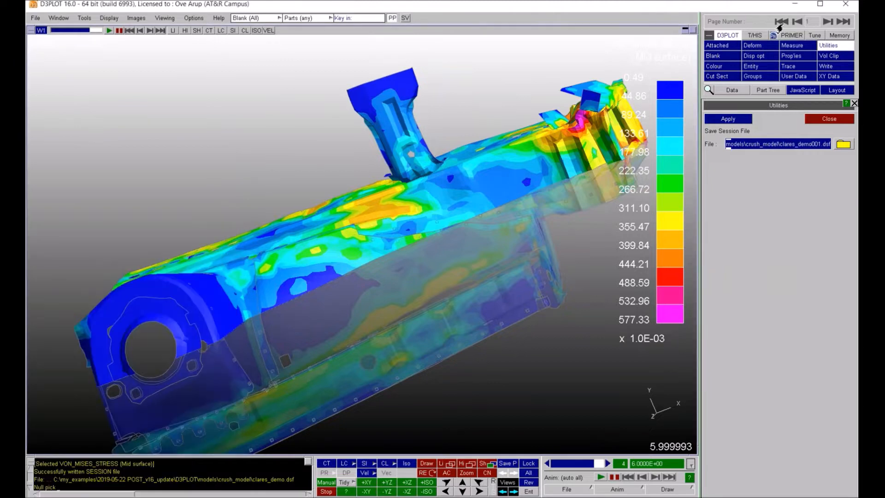
Exit D3PLOT without keeping a checkpoint file, start D3PLOT 16.0 again and dismiss the list of checkpoint files.
click(845, 3)
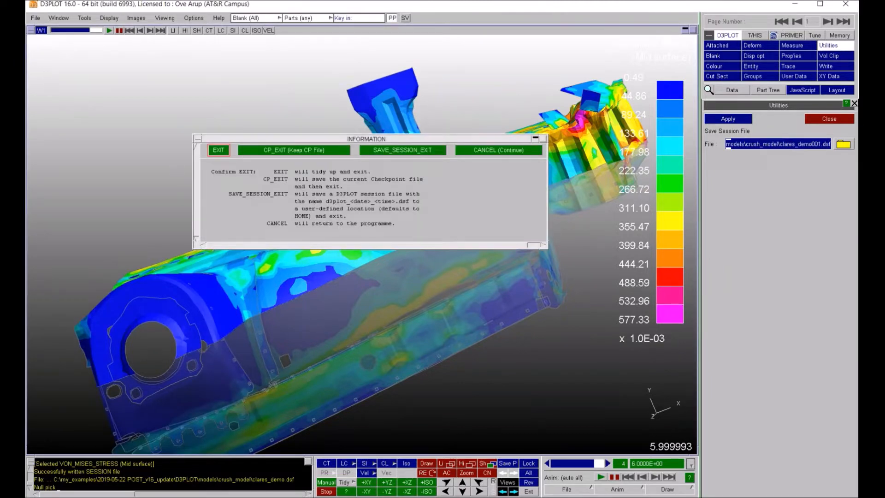
click(218, 150)
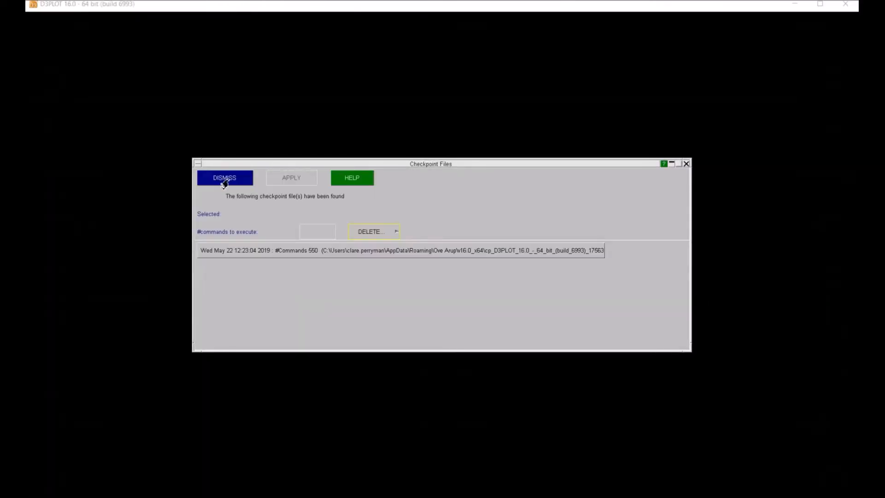
click(224, 179)
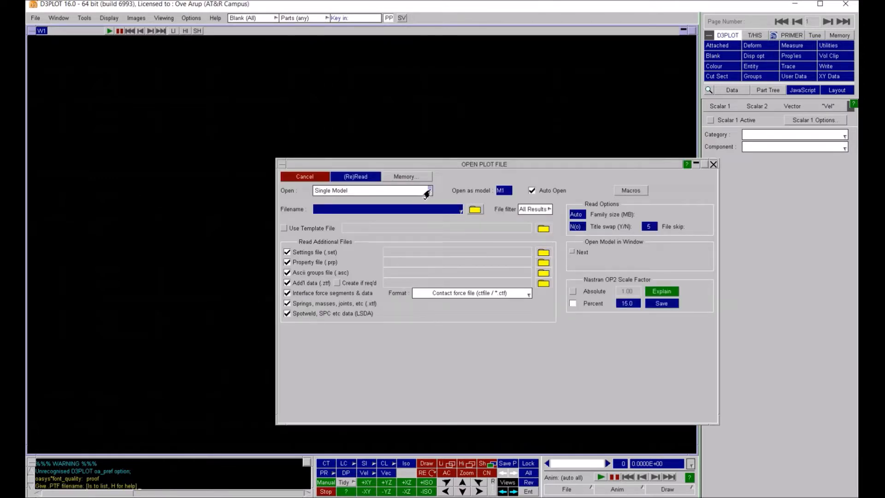
Restore the session file clares_demo.dsf with the crush4.ptf model, after browsing for an alternative model file and cancelling.
click(425, 192)
click(402, 232)
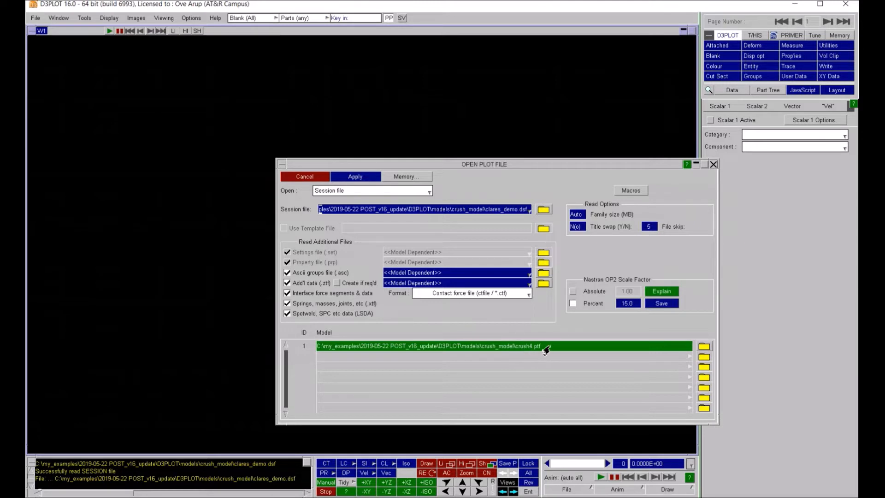
click(703, 349)
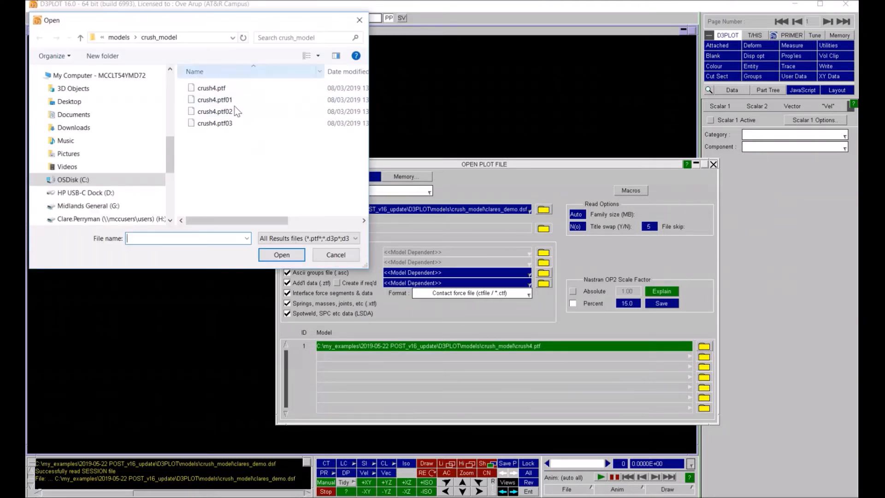
click(330, 256)
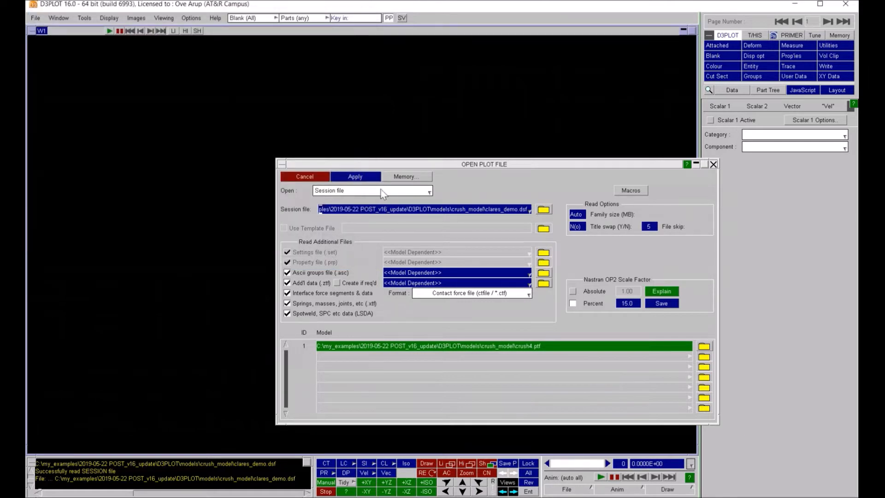
click(354, 176)
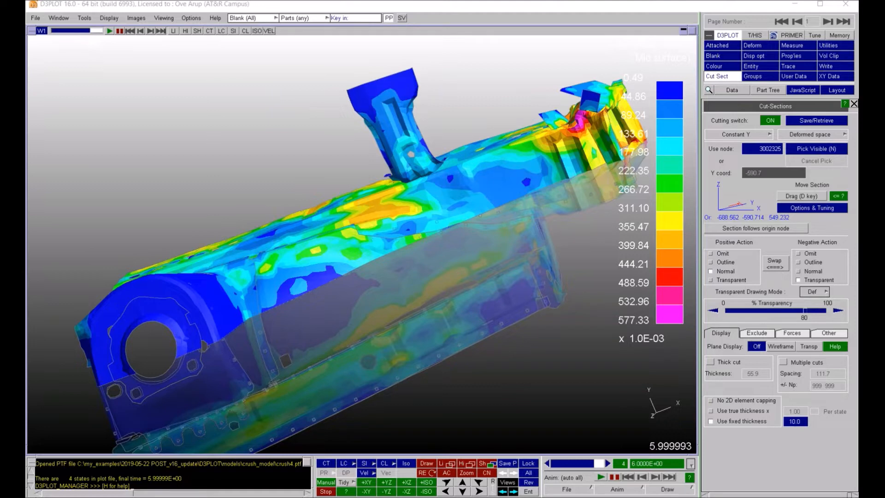
Switch to File Explorer and go to the crush_model folder inside D3PLOT\models.
key(alt+Tab)
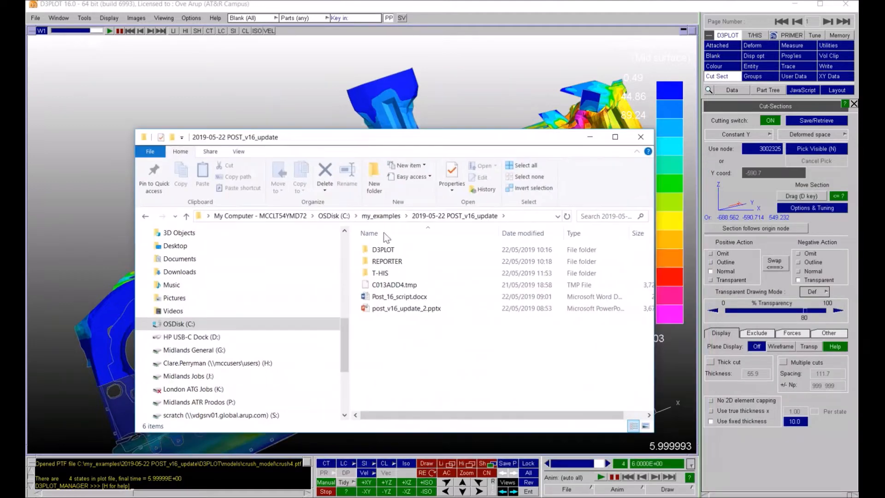
double_click(384, 249)
double_click(383, 249)
double_click(391, 262)
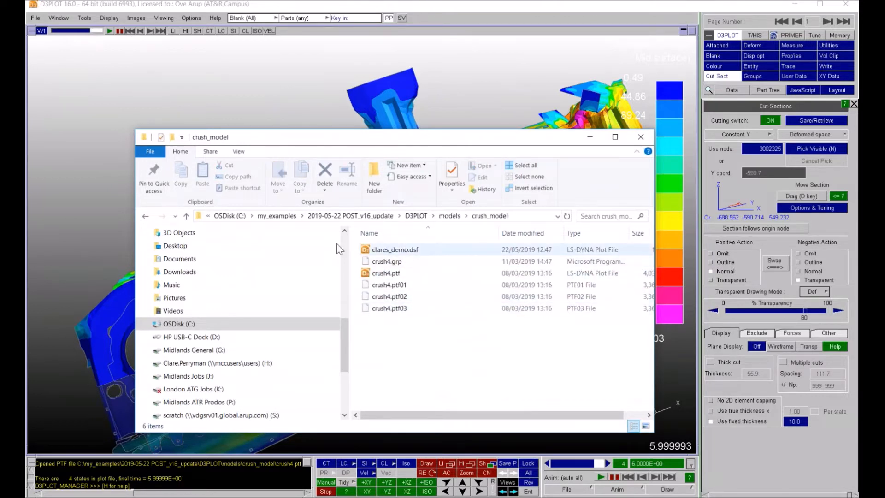
Open clares_demo.dsf from the folder with d3plot16.0 - 64bit.
double_click(405, 251)
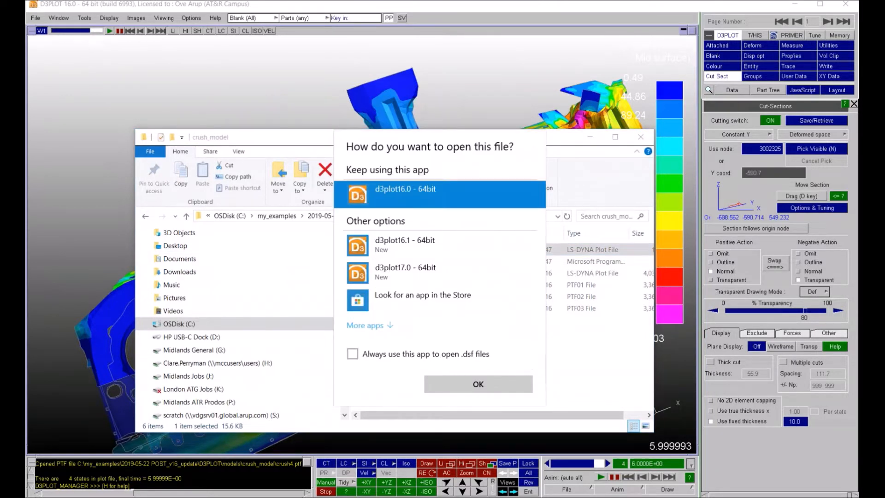
key(Return)
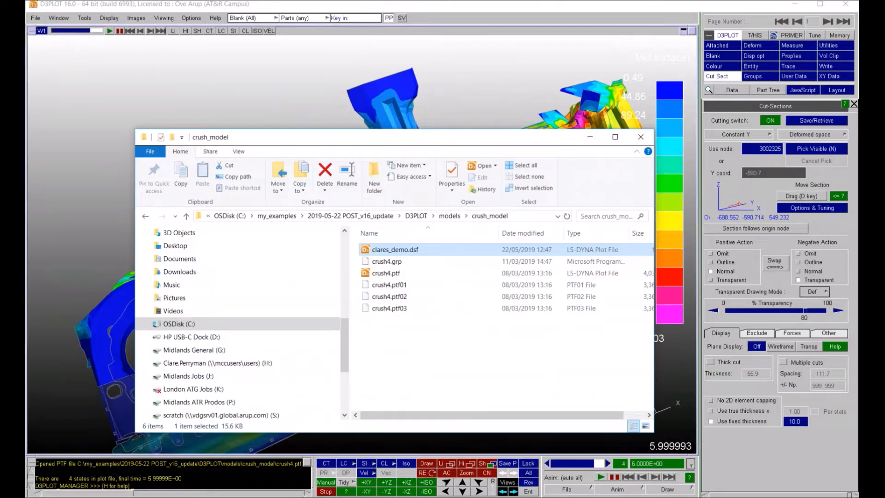
click(787, 332)
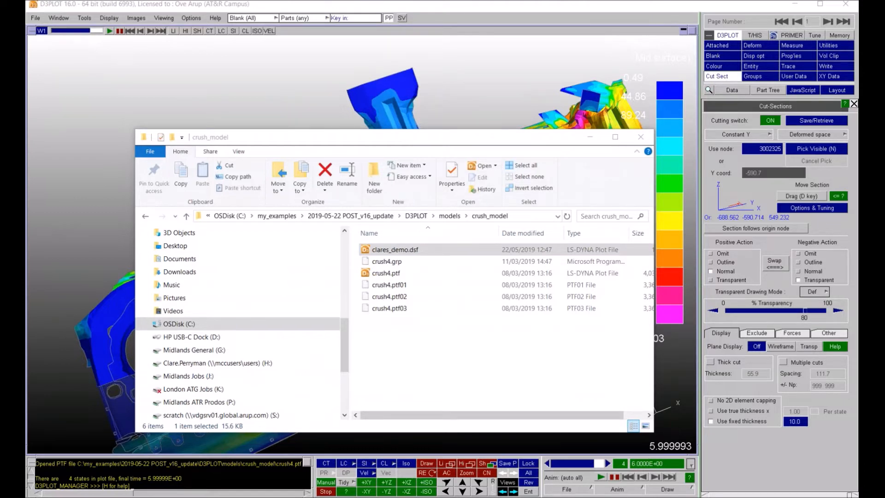
click(409, 253)
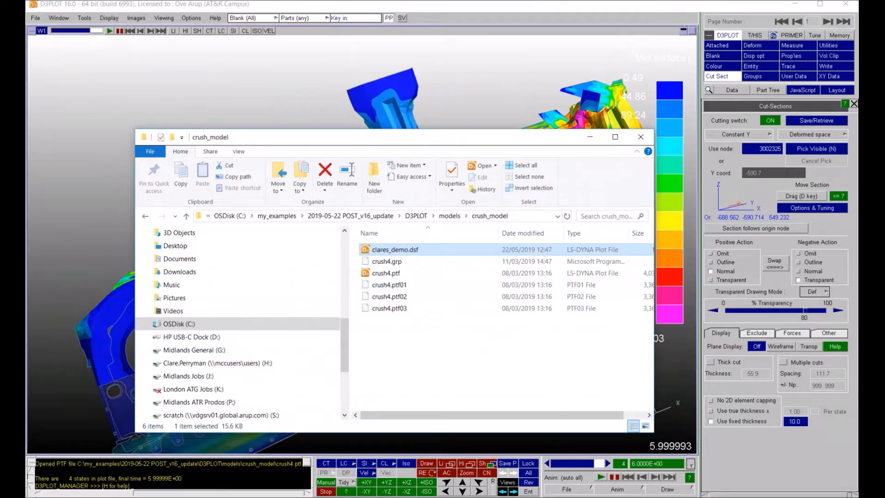
key(Return)
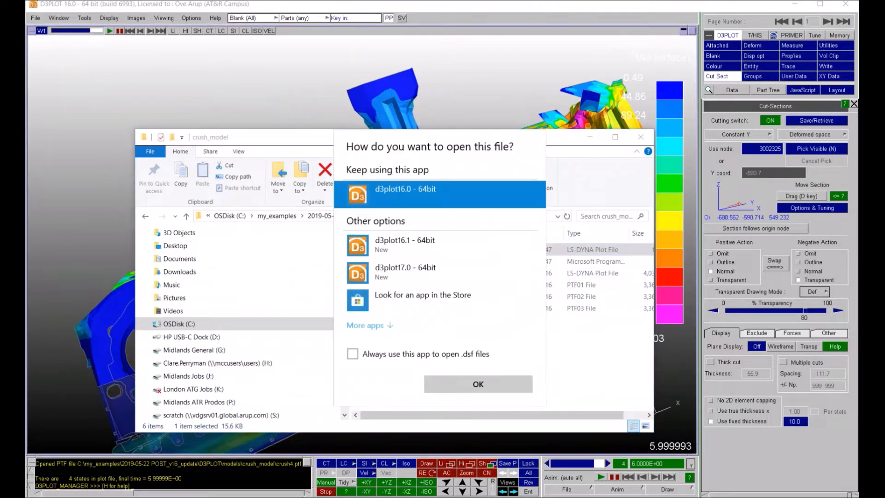
click(484, 385)
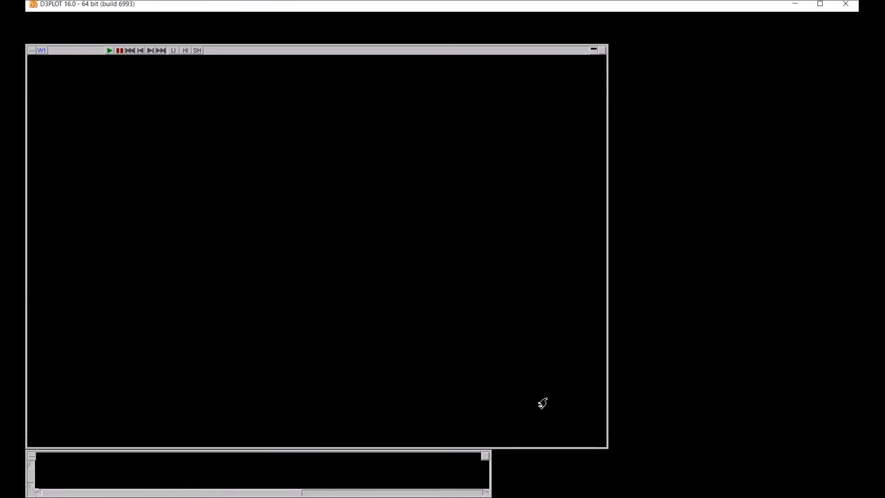
Switch to the running PowerPoint slide show at the Save and Retrieve Sessions slide.
mouse_move(360, 497)
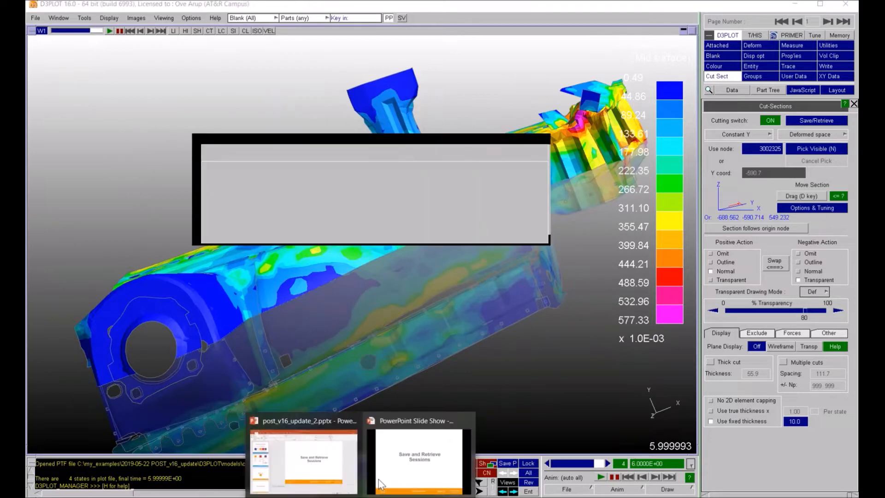
mouse_move(397, 472)
click(398, 471)
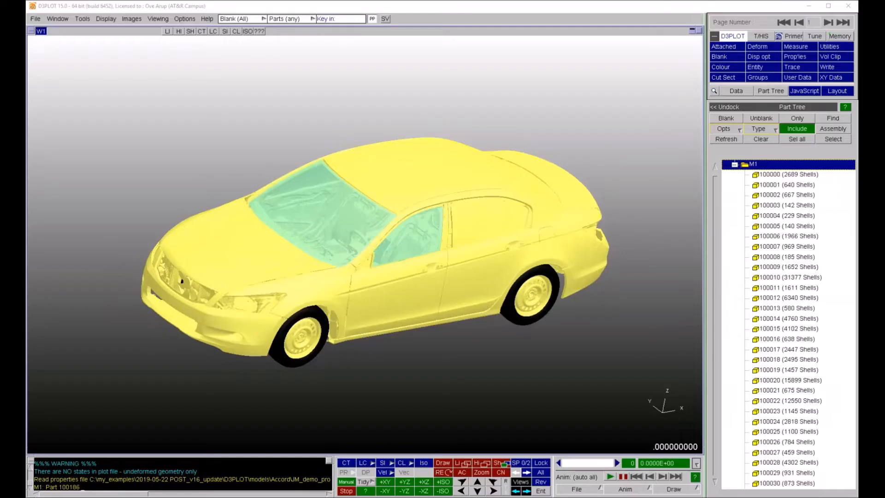
Show the What's New document listed in the D3PLOT 15.0 help, and exit that D3PLOT session.
click(185, 19)
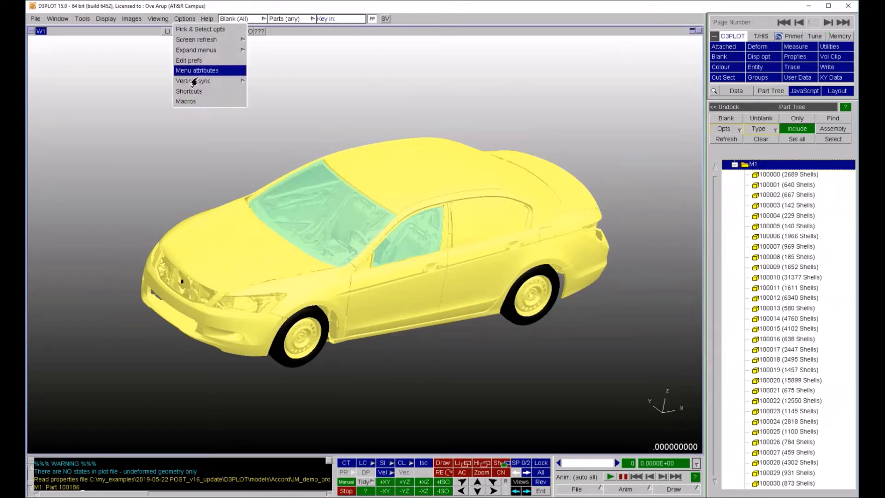
click(207, 19)
mouse_move(219, 50)
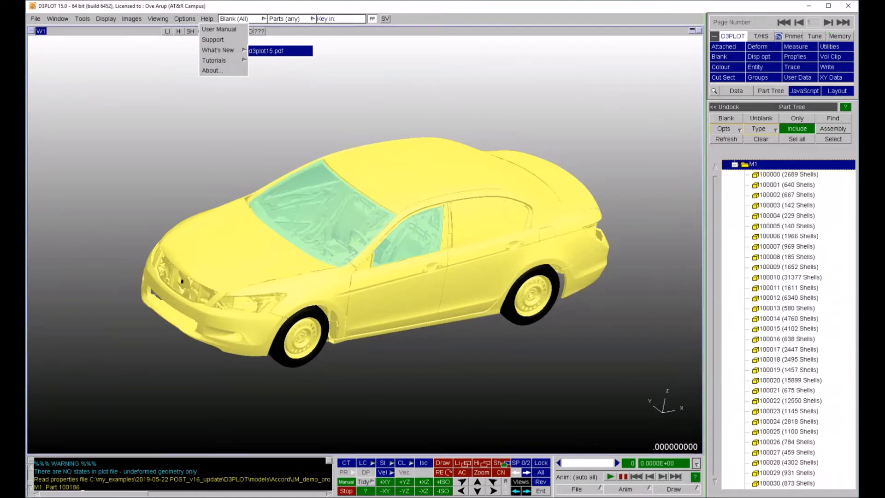
click(848, 6)
click(215, 149)
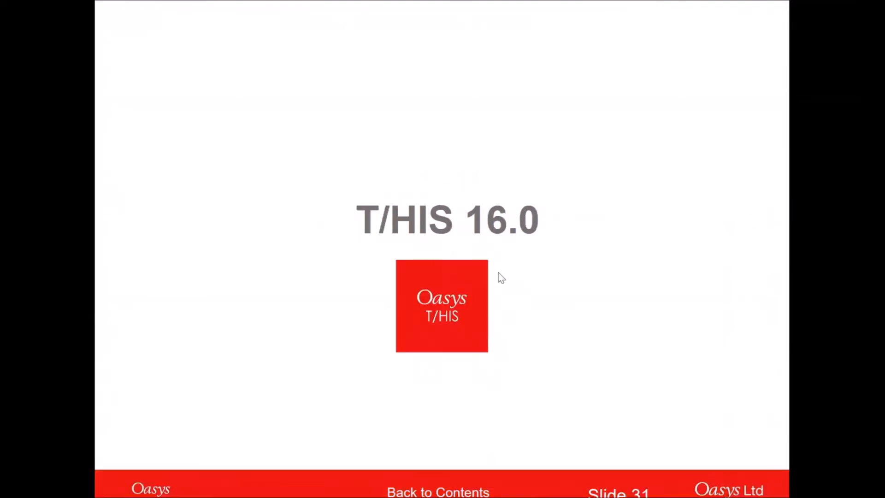
Advance the slide show through the T/HIS 16.0 contents to the Curve Table slide and begin a Windows search for T/HIS.
click(498, 273)
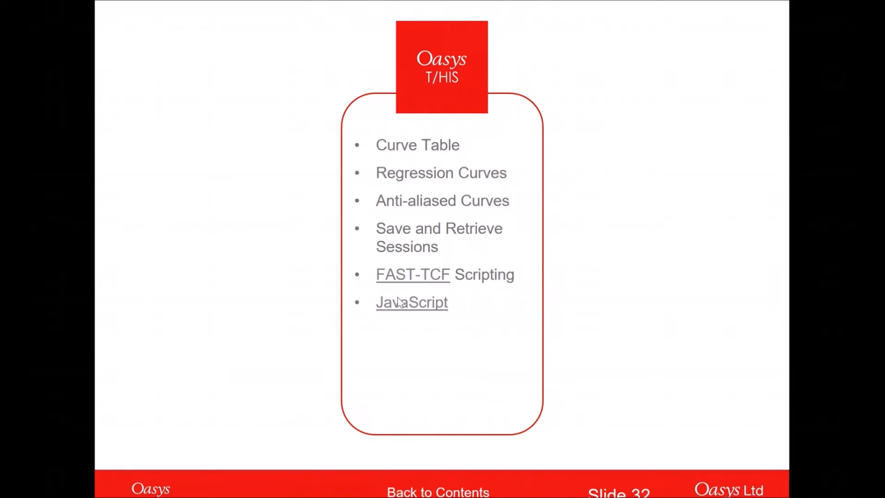
click(481, 320)
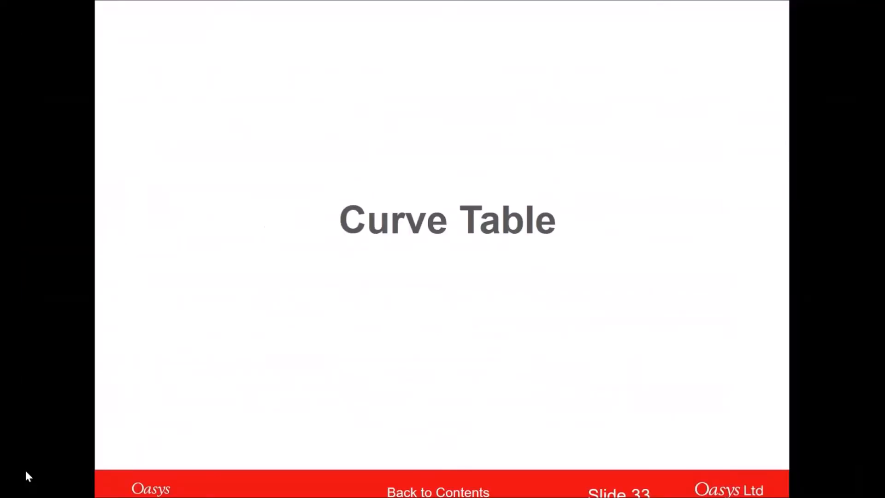
key(super)
text(thi)
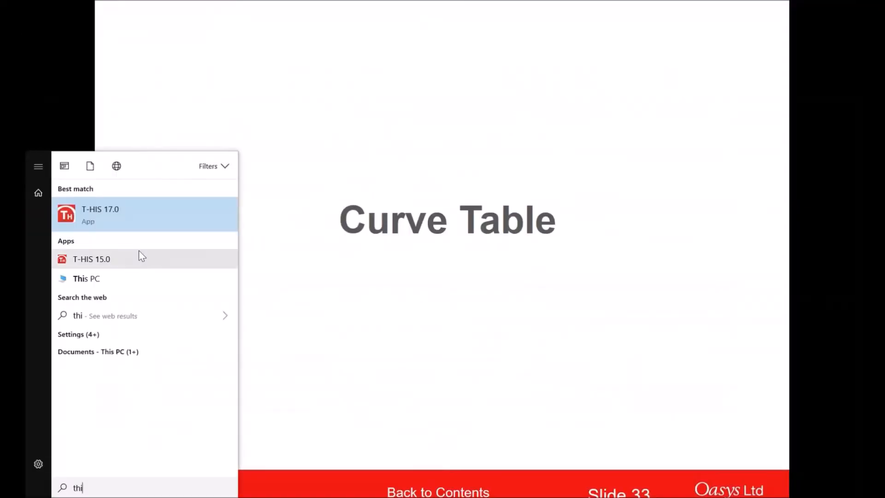
text(s 2)
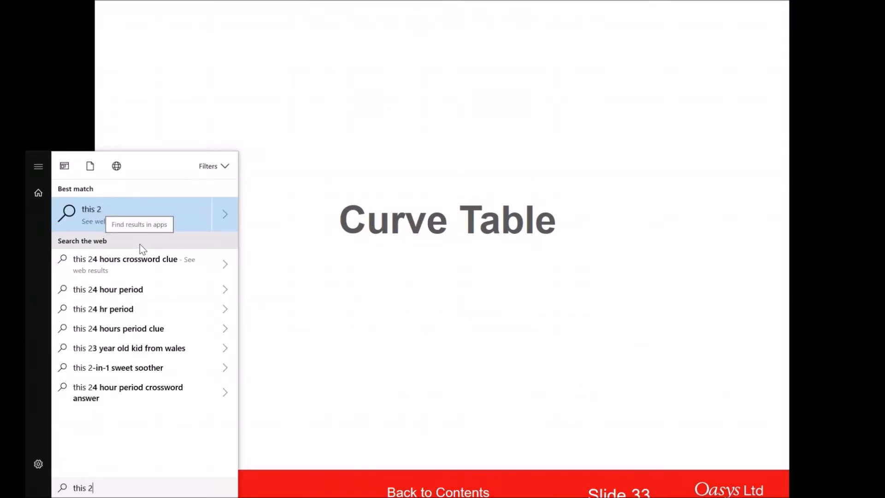
key(BackSpace)
text(16)
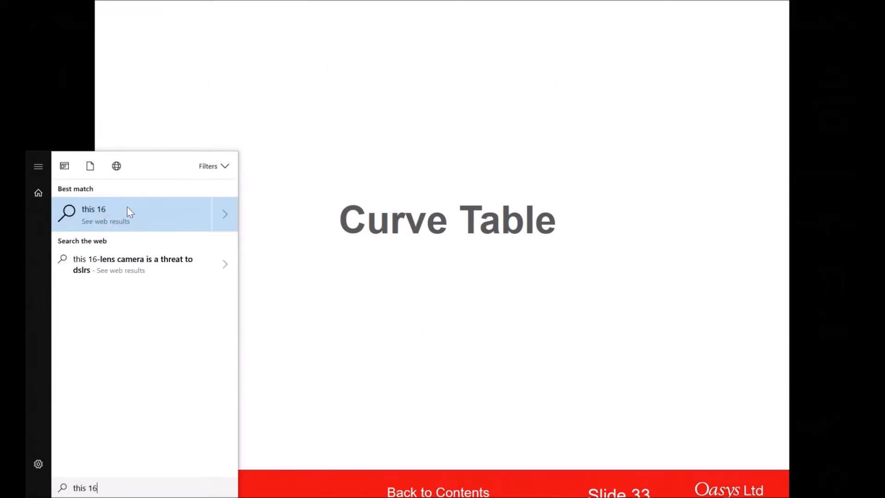
key(BackSpace)
key(BackSpace)
key(BackSpace)
key(BackSpace)
key(BackSpace)
key(BackSpace)
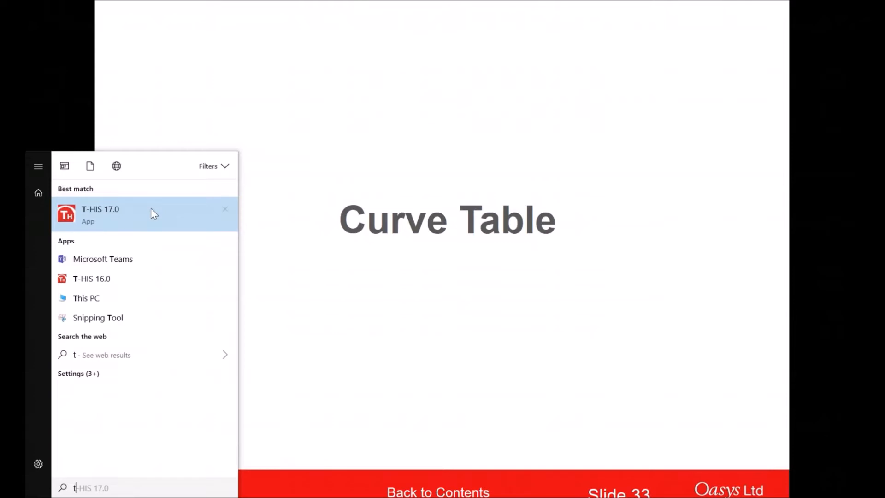
Find and start T-HIS 16.0, and dismiss its list of checkpoint files.
text(-his 16.)
click(139, 210)
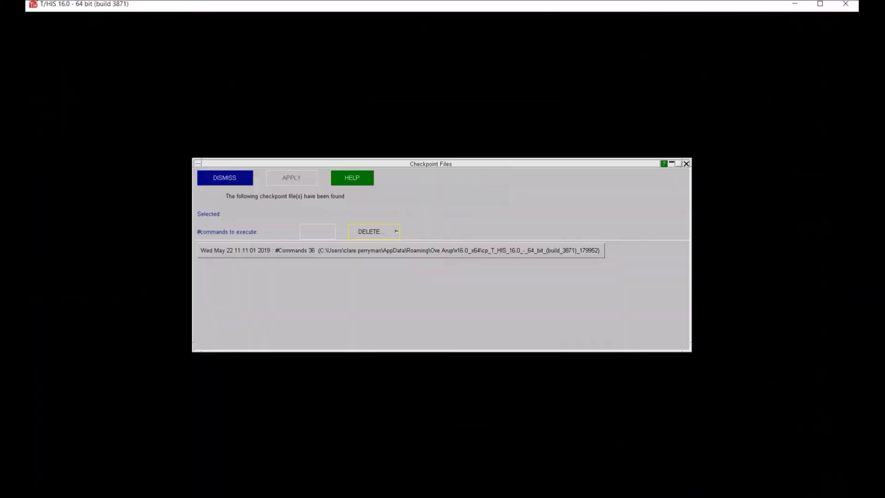
click(230, 183)
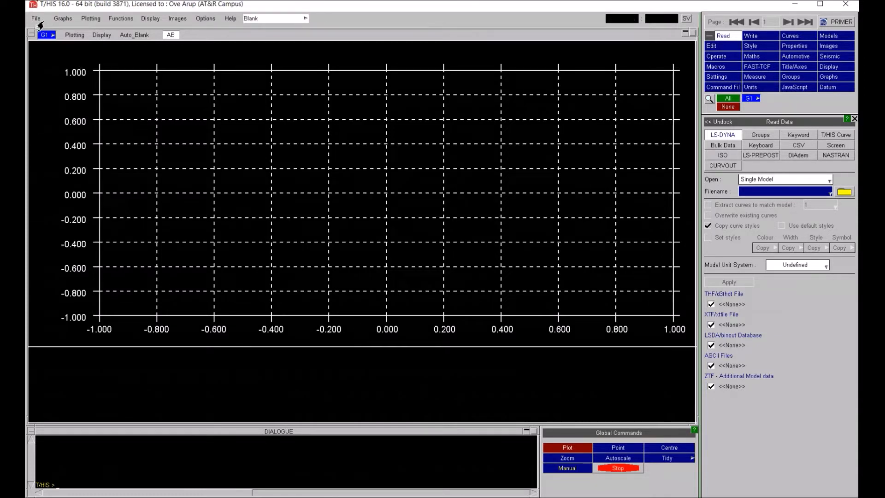
Open the session file tool and set it to Retrieve Session.
click(36, 18)
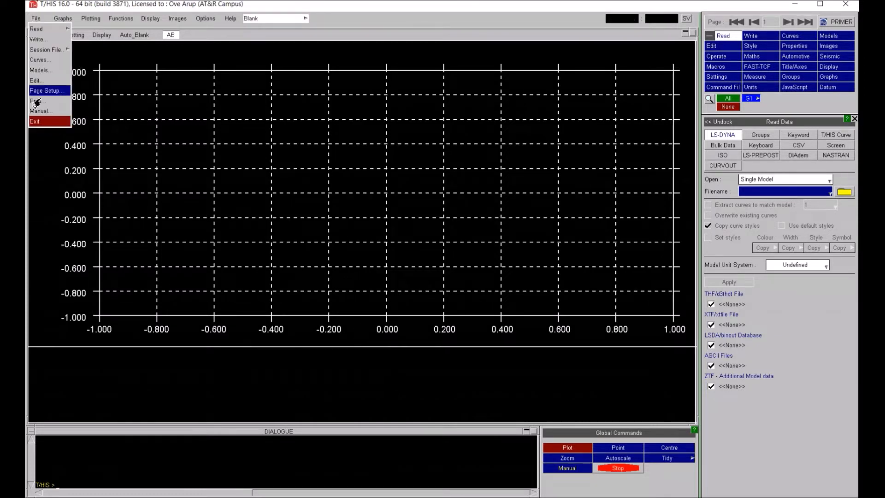
mouse_move(46, 50)
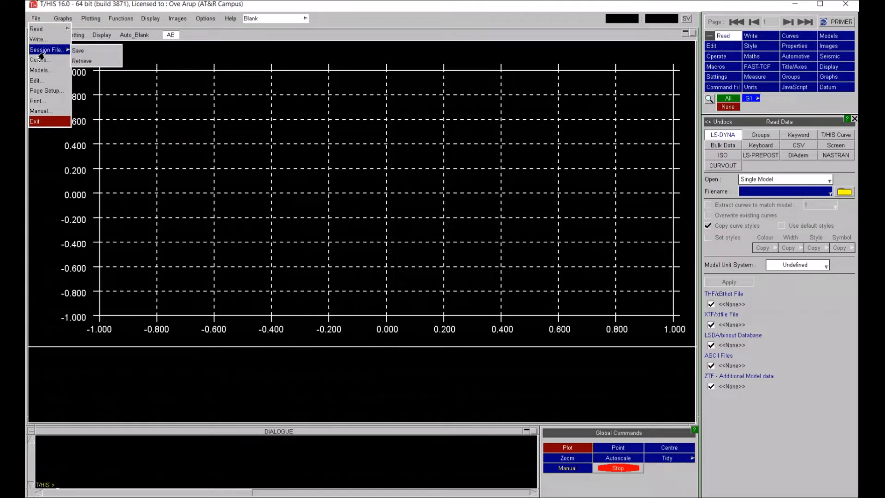
click(76, 51)
click(789, 136)
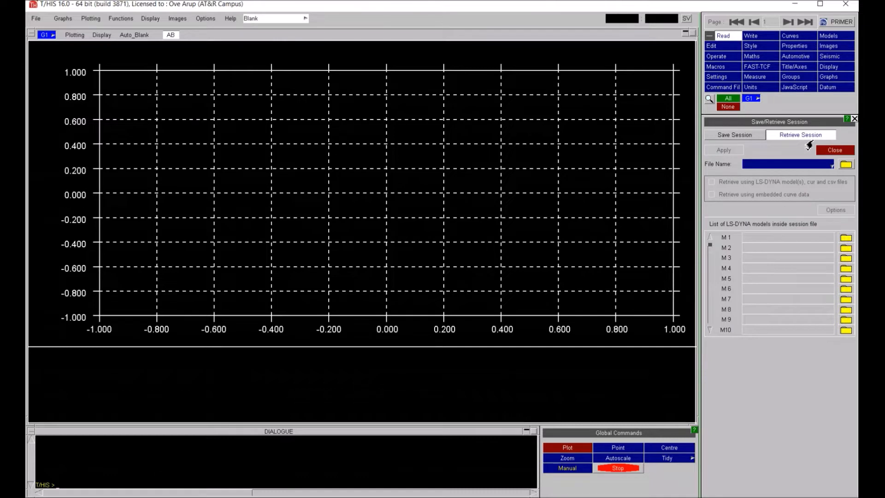
Choose demo_1.tsf from C:\my_examples\2019-05-22 POST_v16_update\T-HIS as the session file to retrieve.
click(845, 167)
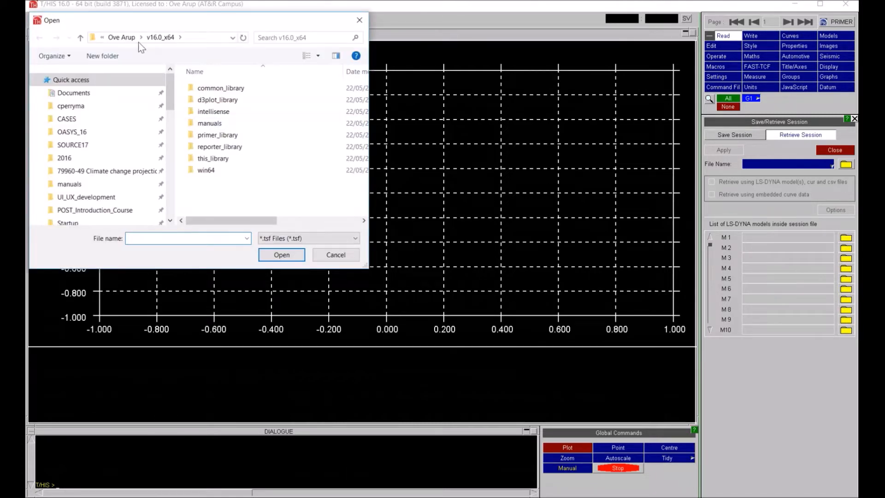
mouse_move(169, 103)
mouse_down()
mouse_move(170, 126)
mouse_move(169, 117)
mouse_up()
scroll(162, 141, up, 1)
scroll(163, 153, down, 1)
scroll(168, 179, down, 5)
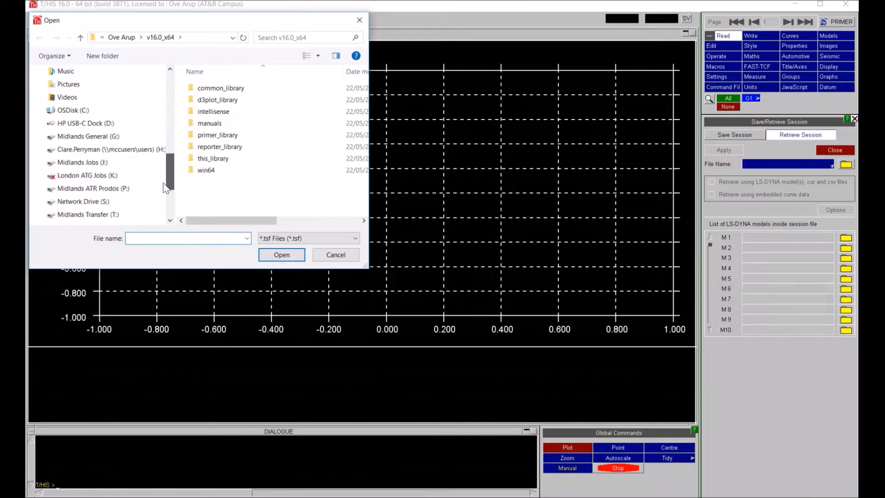
click(57, 137)
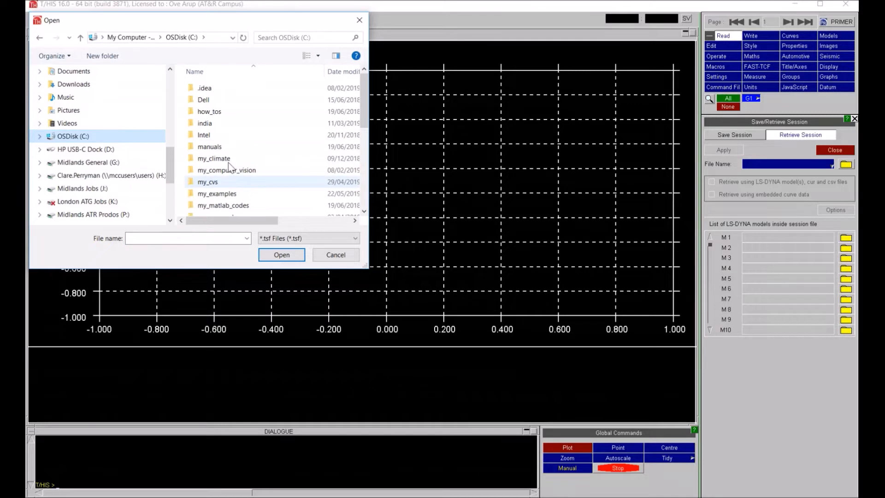
double_click(228, 194)
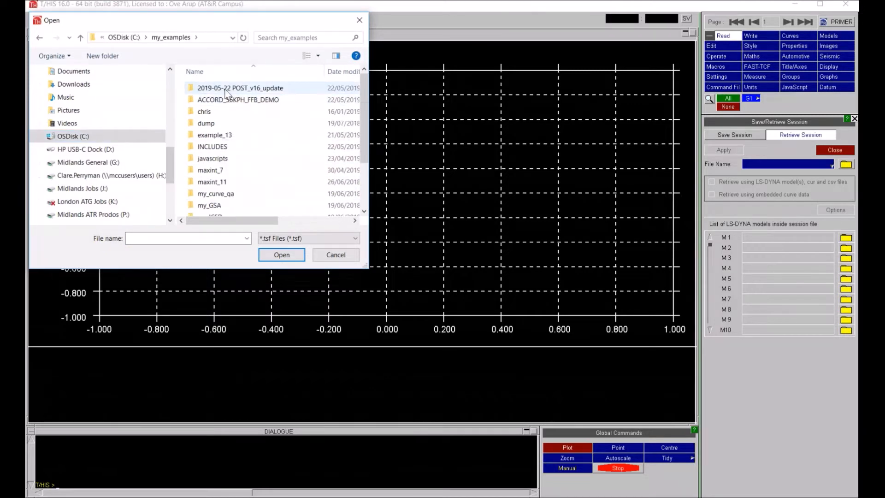
double_click(226, 88)
double_click(222, 113)
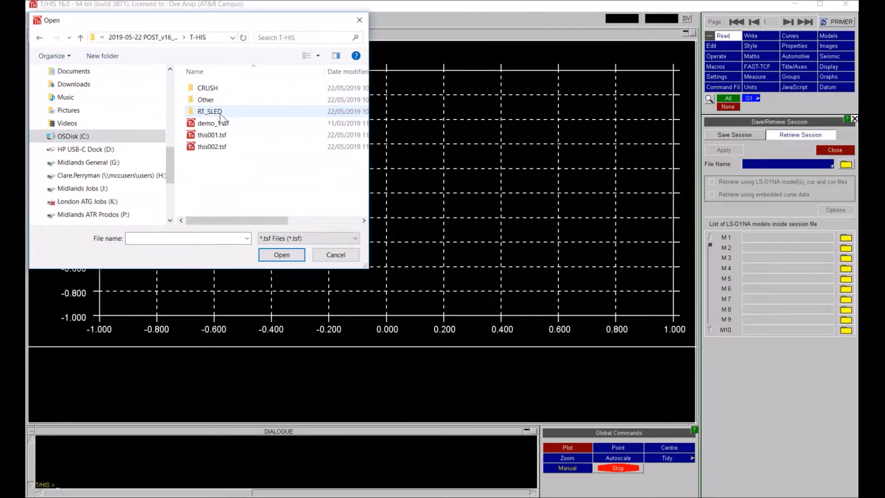
click(220, 123)
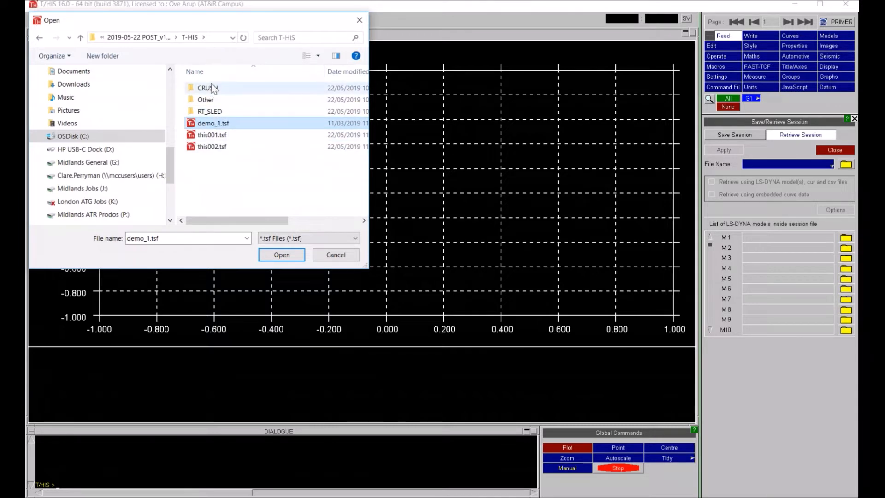
click(294, 256)
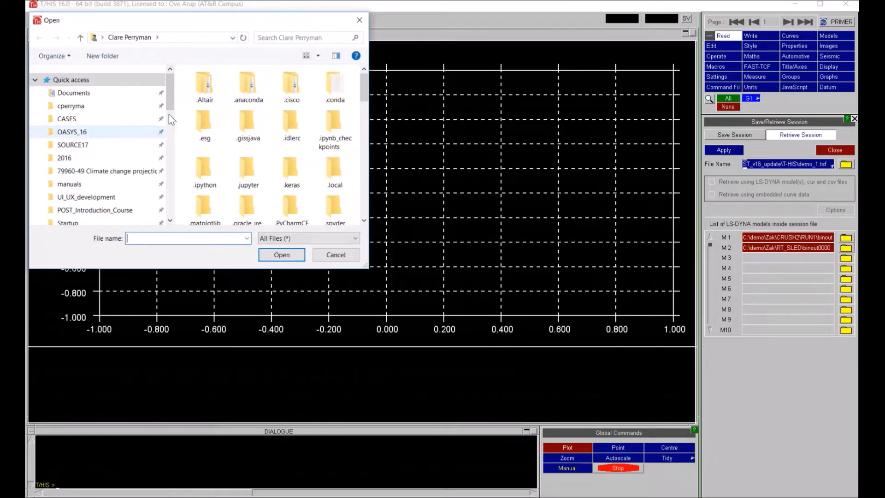
Point model M1 to the binout file in the T-HIS\CRUSH\RUN1 folder under my_examples\2019-05-22 POST_v16_update.
scroll(169, 114, down, 4)
scroll(169, 120, down, 5)
click(86, 111)
scroll(247, 170, down, 3)
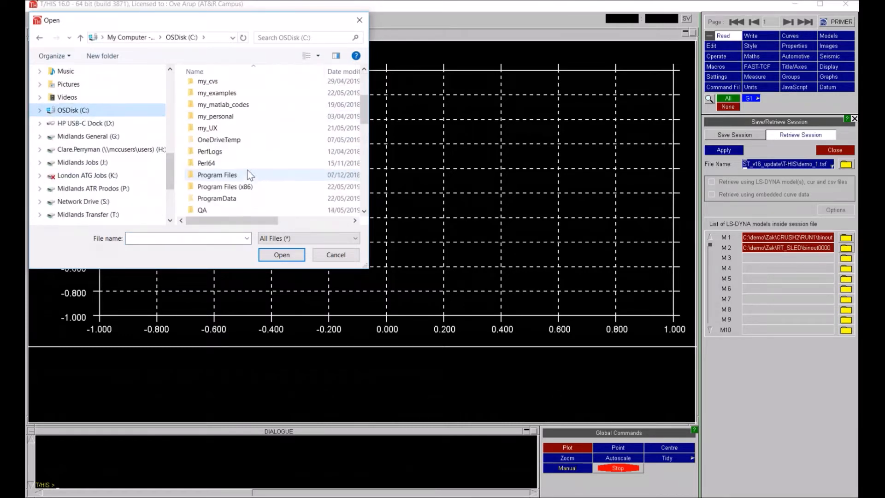
double_click(230, 92)
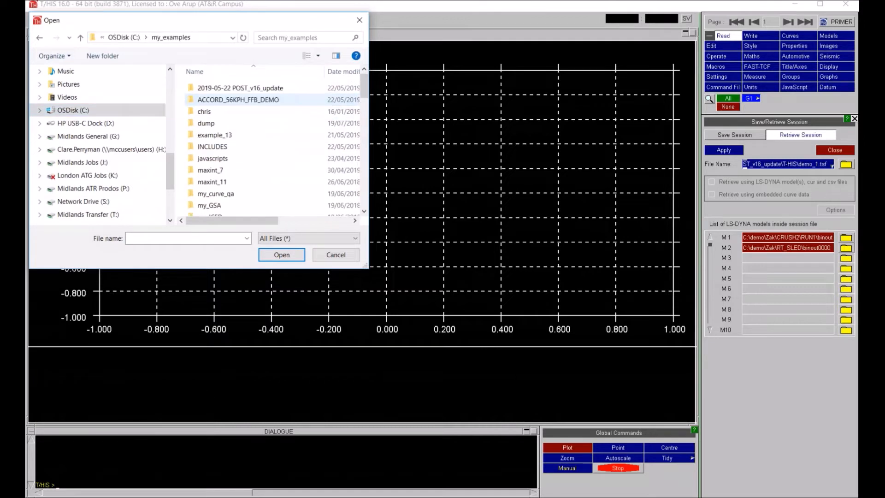
double_click(229, 89)
click(218, 114)
double_click(219, 113)
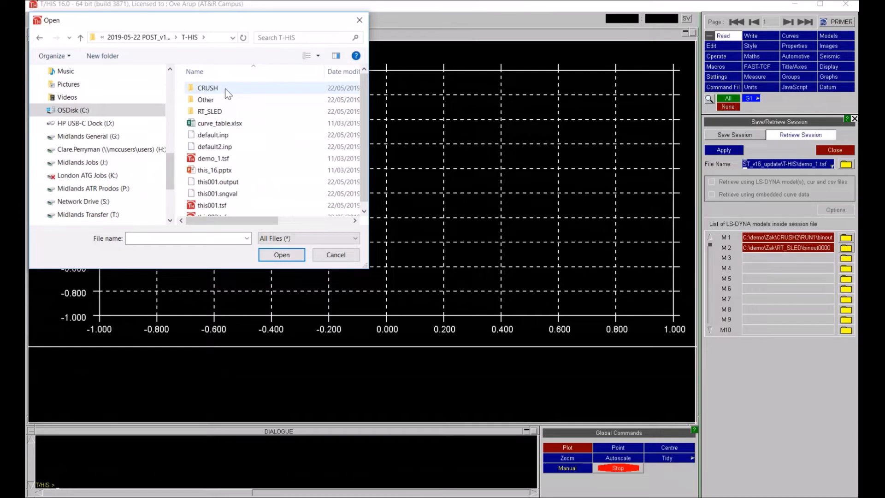
double_click(217, 88)
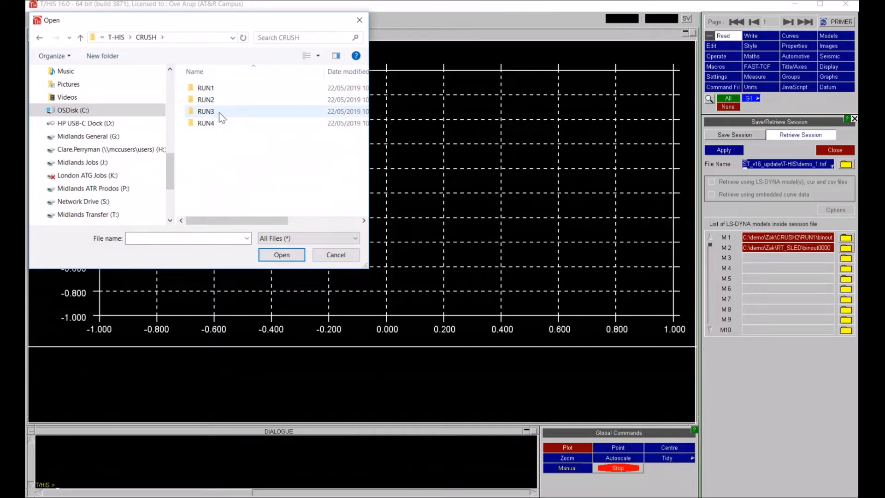
click(220, 88)
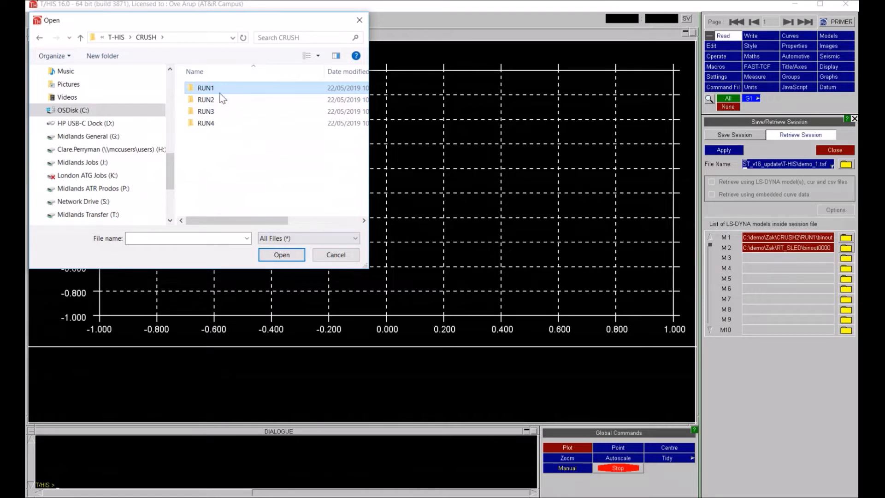
double_click(219, 88)
click(213, 84)
click(274, 253)
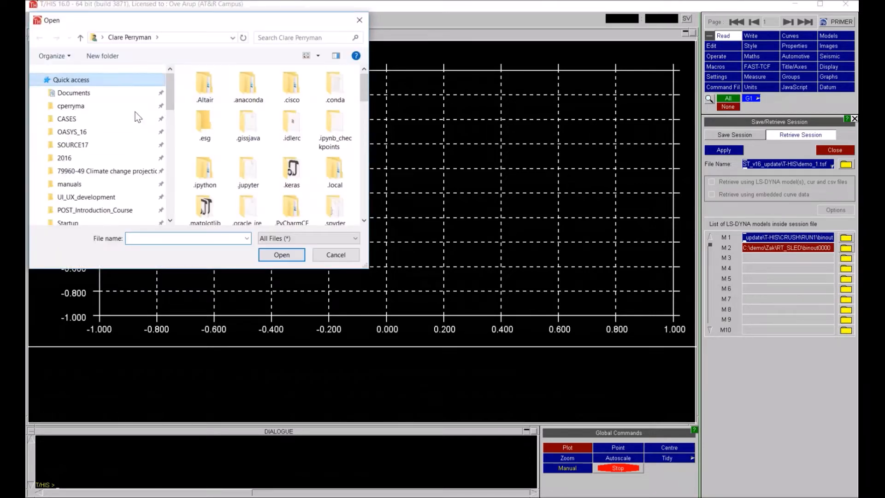
Point model M2 to binout0000 in the T-HIS\RT_SLED folder under my_examples\2019-05-22 POST_v16_update and retrieve the session.
drag(168, 97, 167, 128)
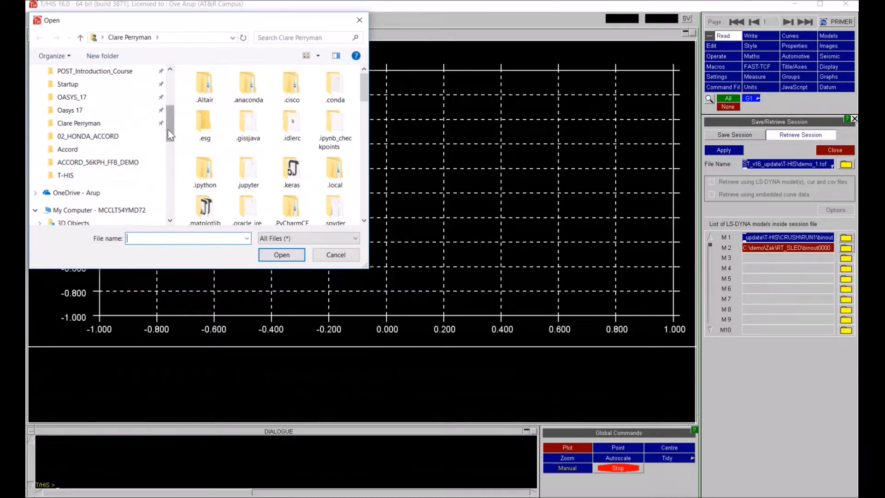
scroll(113, 183, down, 3)
click(101, 182)
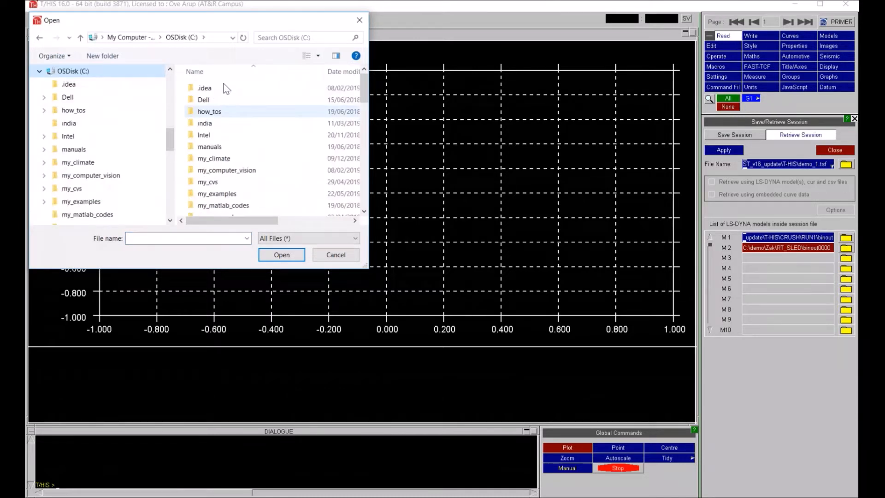
click(241, 193)
key(Return)
double_click(236, 89)
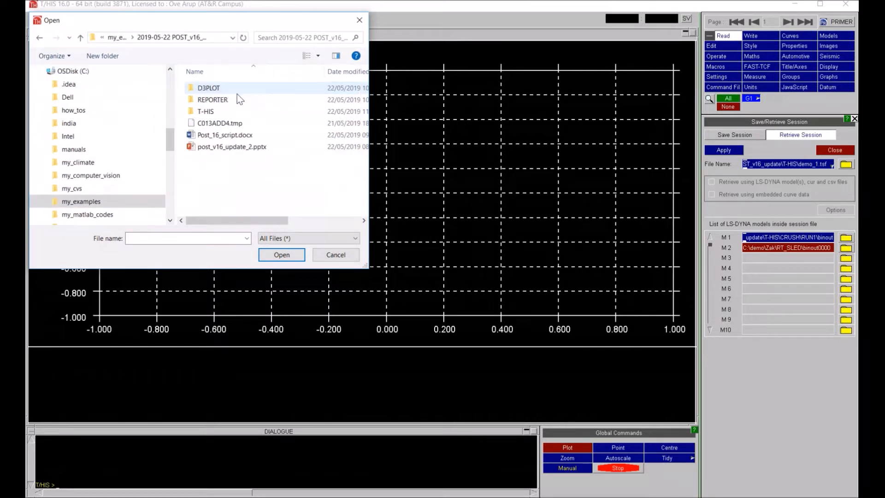
double_click(231, 111)
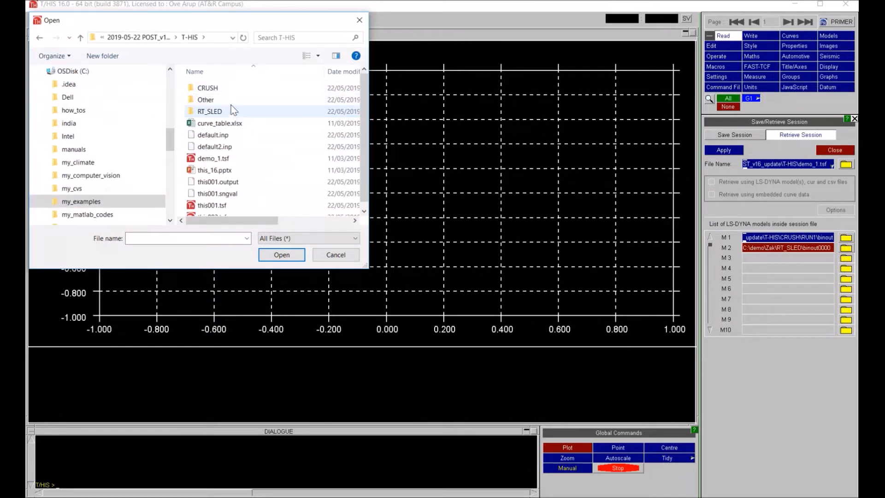
double_click(233, 112)
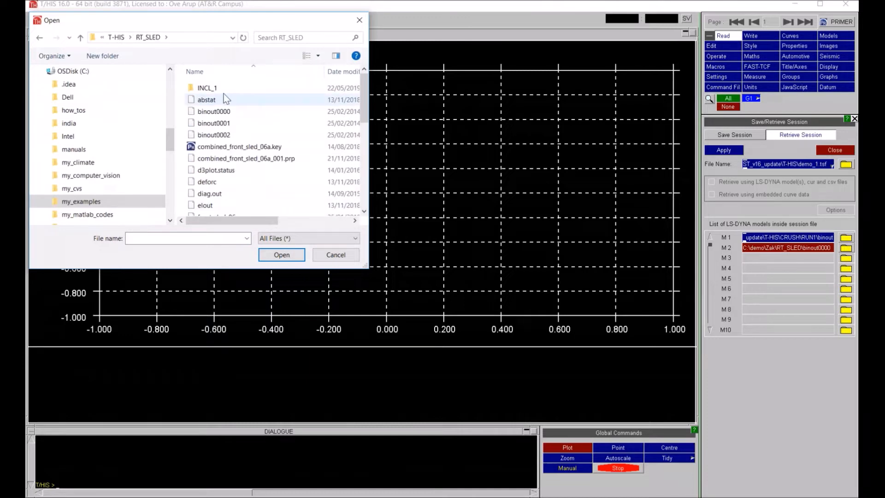
click(221, 112)
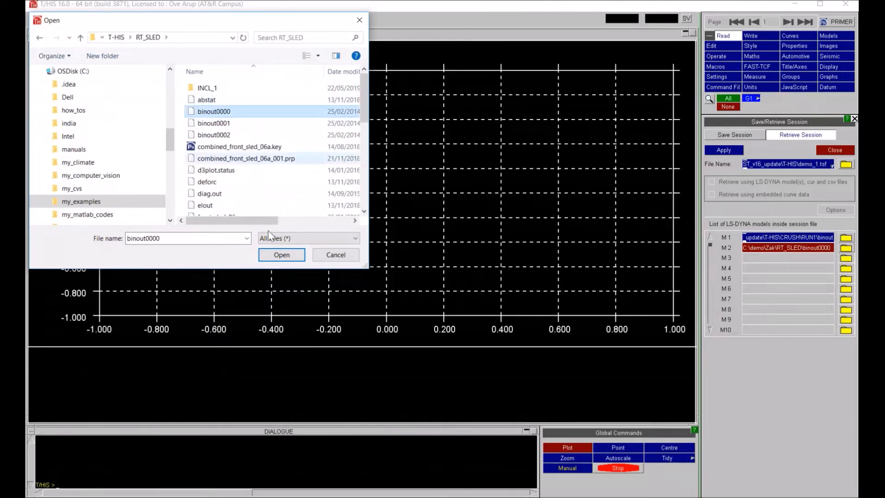
click(282, 254)
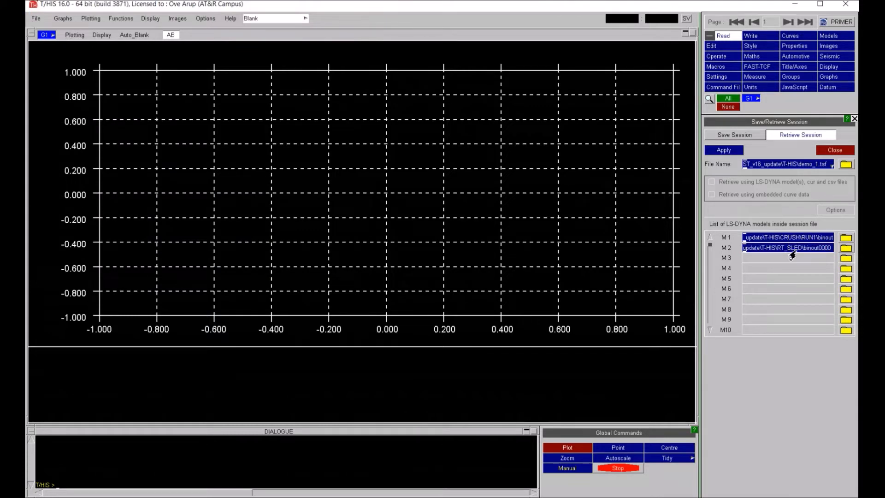
click(719, 150)
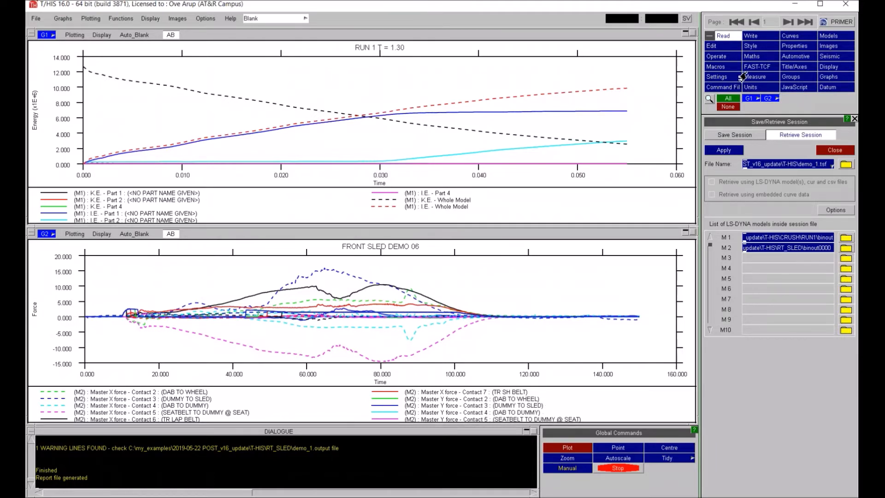
Open the Curve Table from the curve manager, make it taller, and view the curve groups at its end.
click(787, 36)
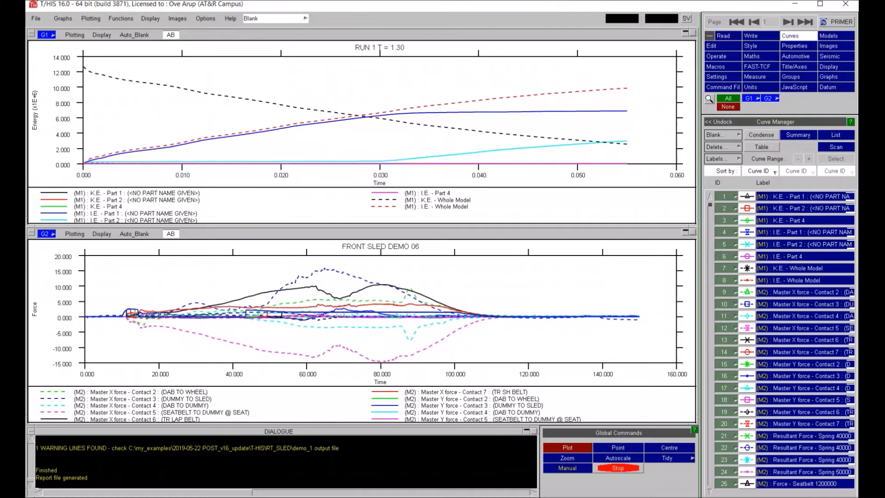
click(761, 146)
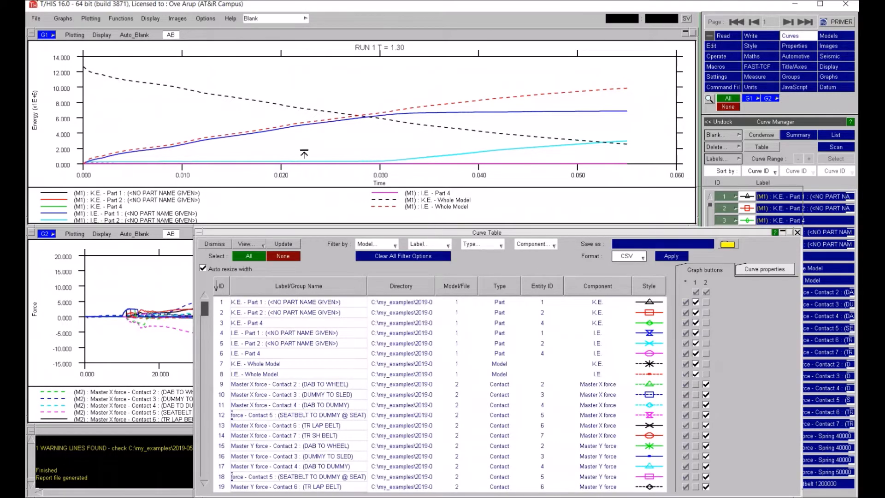
drag(304, 153, 303, 140)
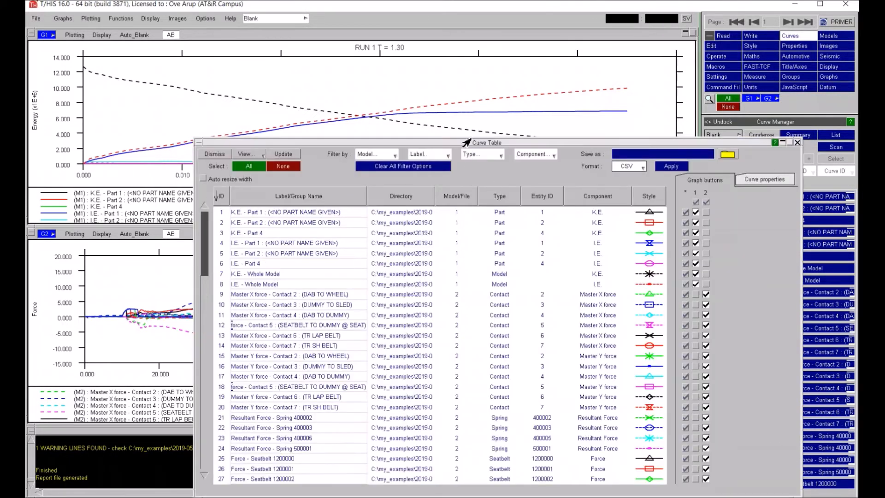
drag(464, 146, 420, 77)
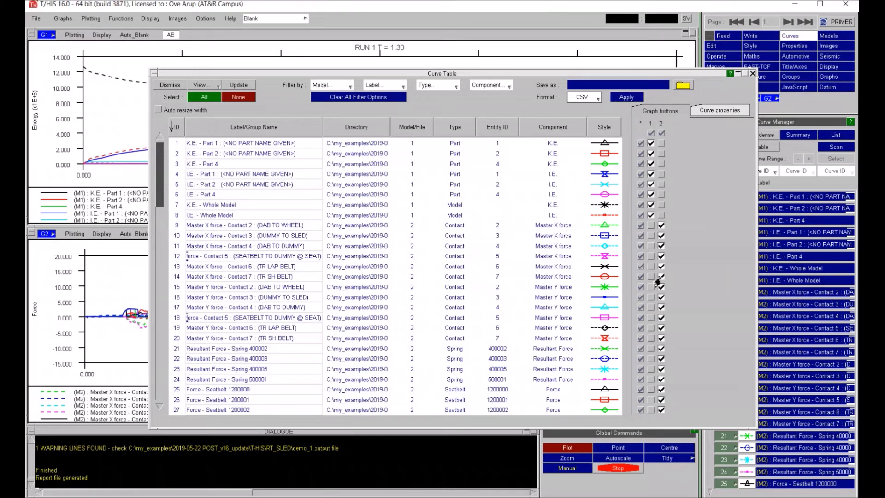
drag(157, 188, 162, 397)
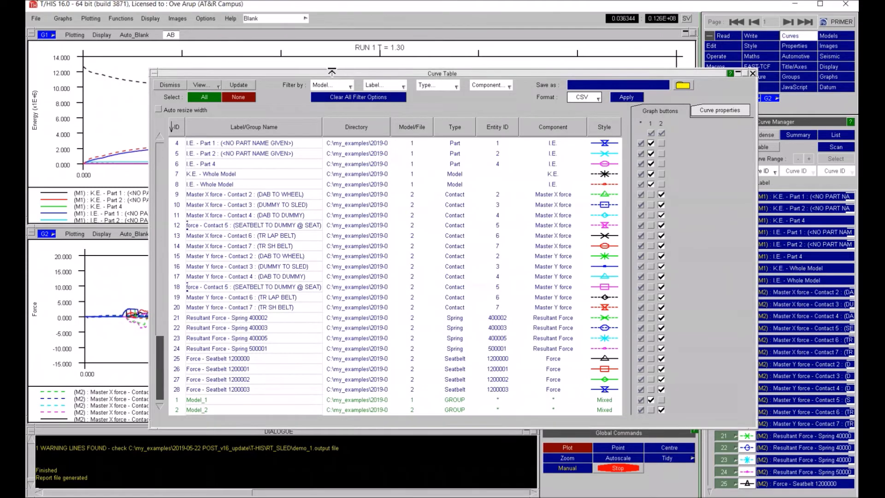
Swap the groups between the graphs so Model_1 plots only in graph 2 and Model_2 only in graph 1, and update the plots.
drag(328, 74, 487, 65)
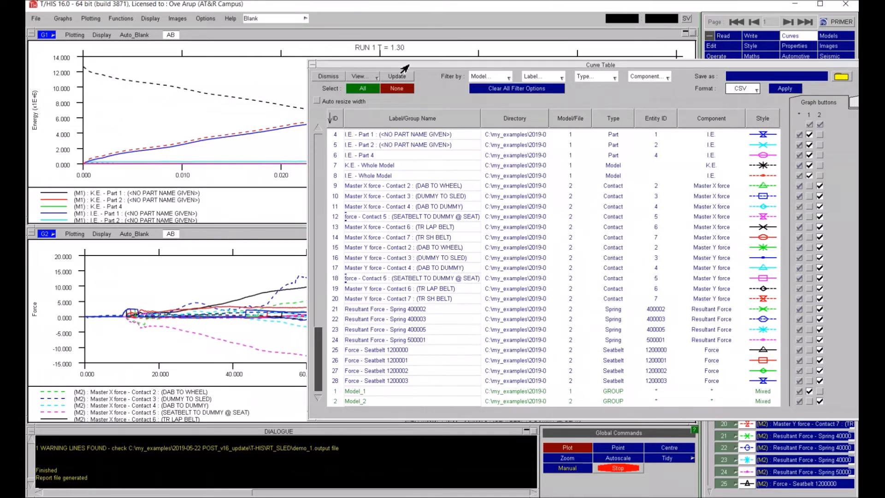
drag(405, 66, 324, 52)
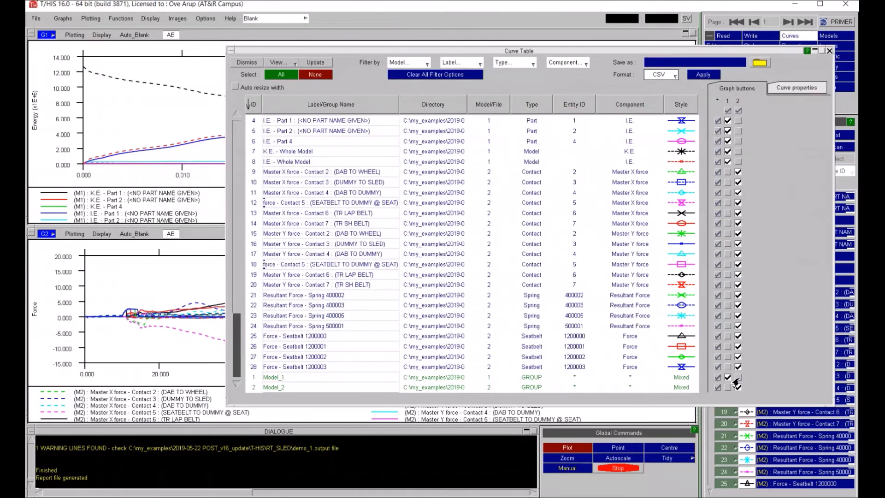
click(737, 377)
click(727, 387)
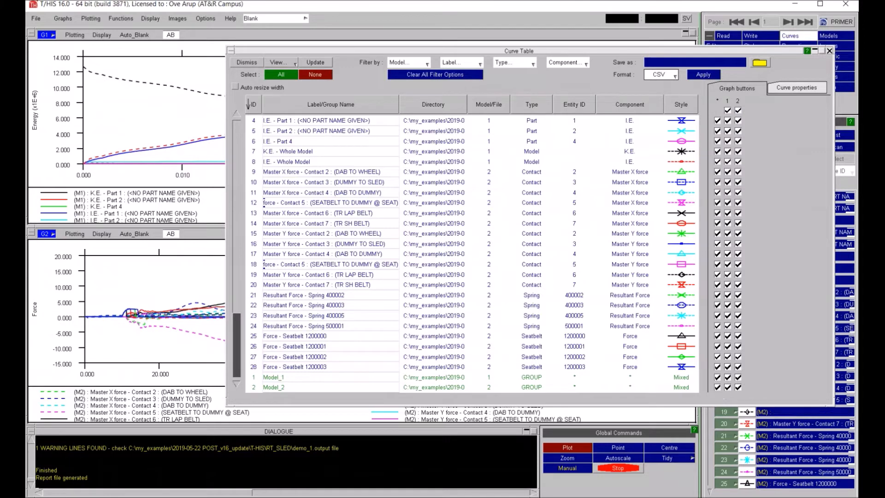
click(727, 377)
click(738, 387)
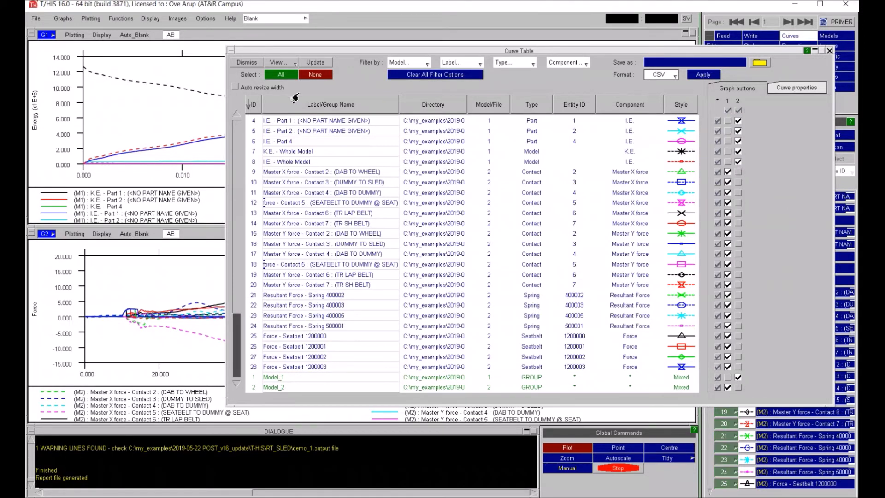
click(318, 65)
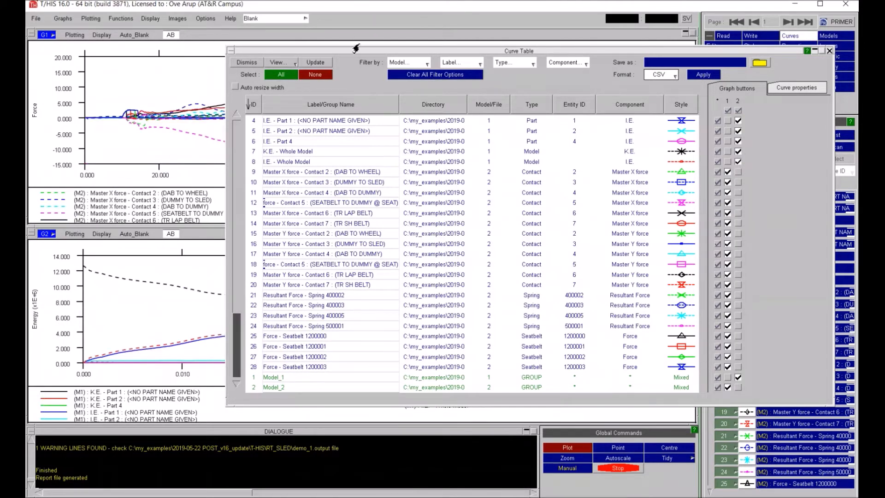
Switch the Curve Table to curve properties, widen it, and view the columns through to the injury values.
drag(352, 54, 321, 115)
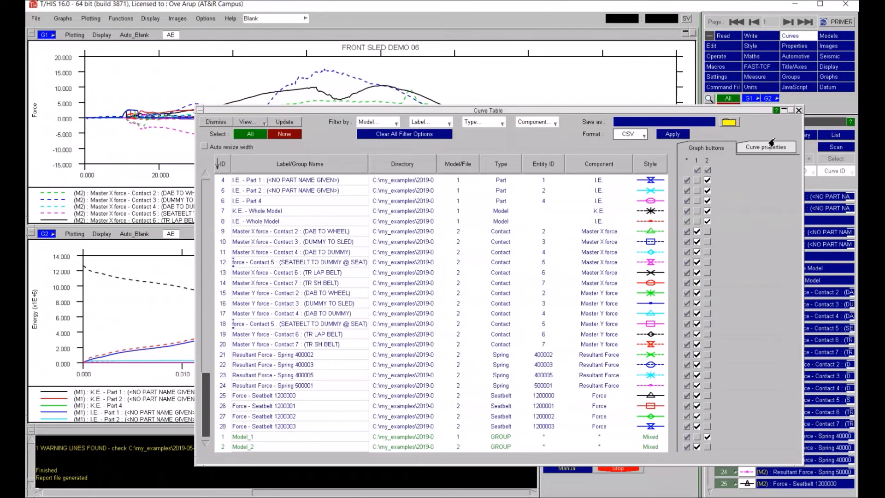
drag(560, 111, 424, 88)
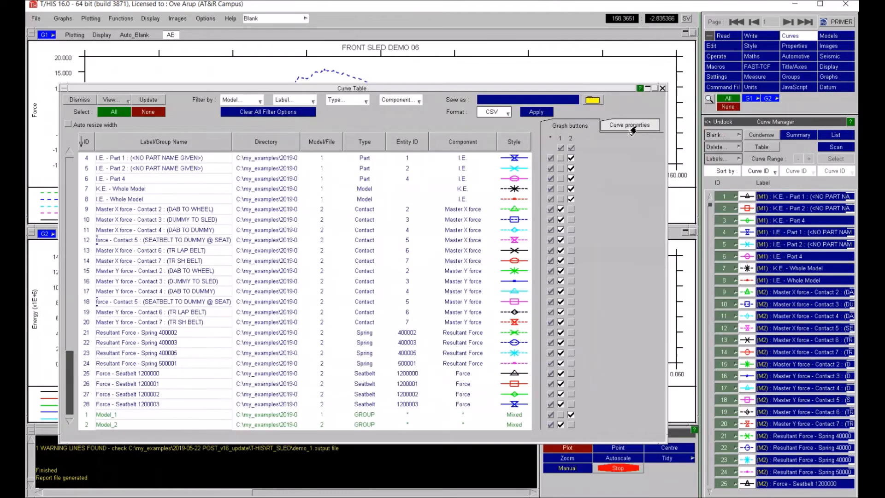
click(629, 125)
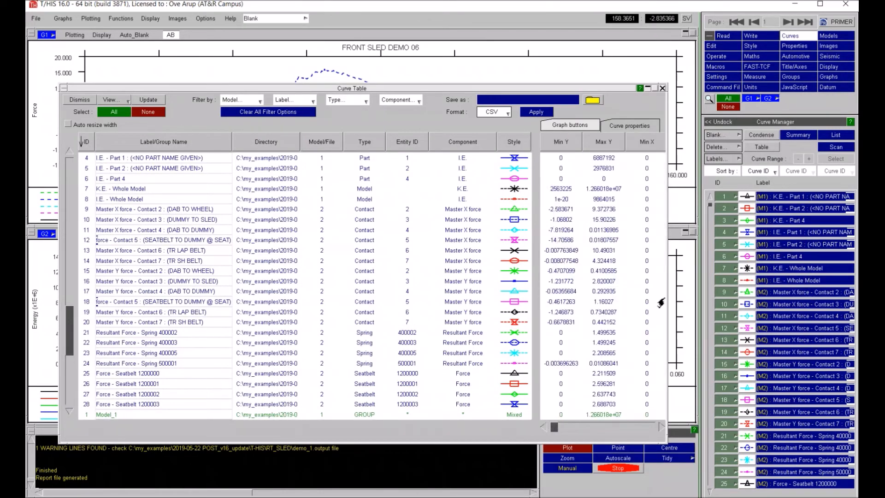
drag(730, 434, 816, 434)
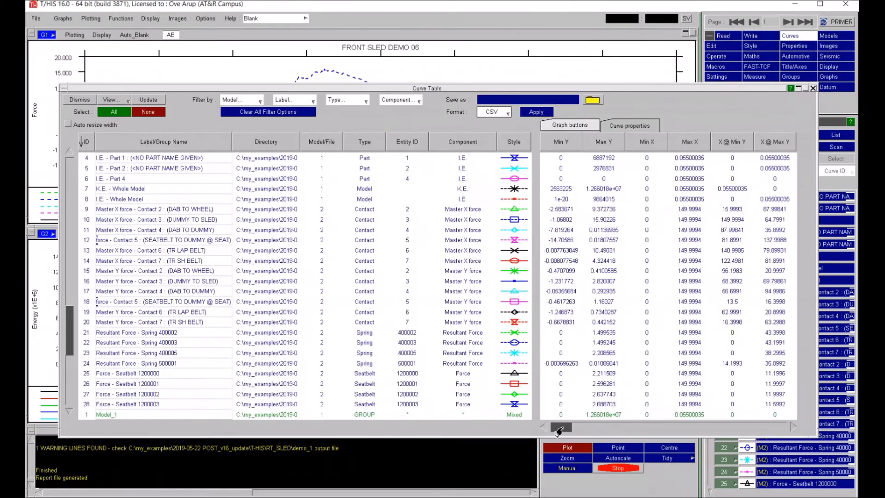
drag(558, 431, 744, 432)
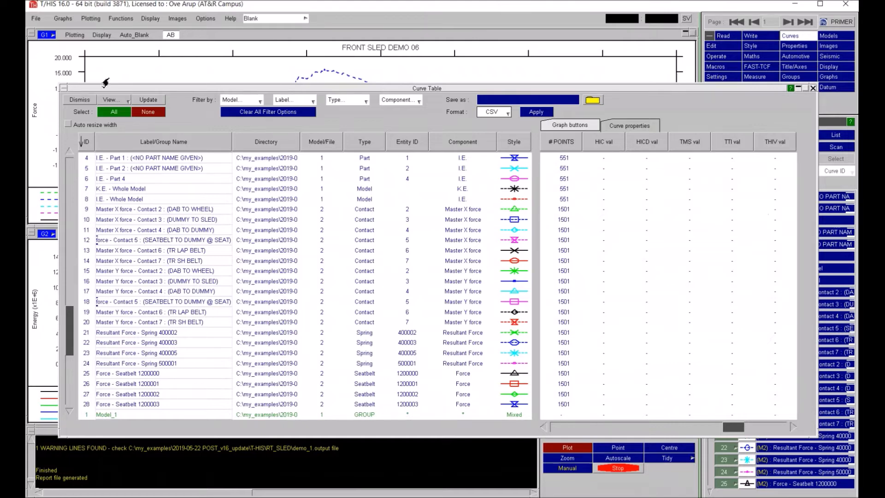
Remove the injury values and the Min X, Max X, RMS and # POINTS columns from the Curve Table.
click(123, 105)
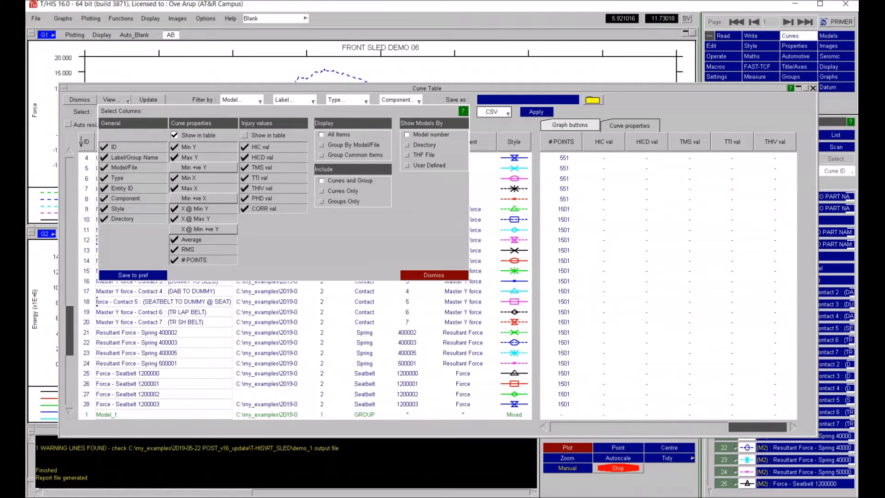
click(243, 135)
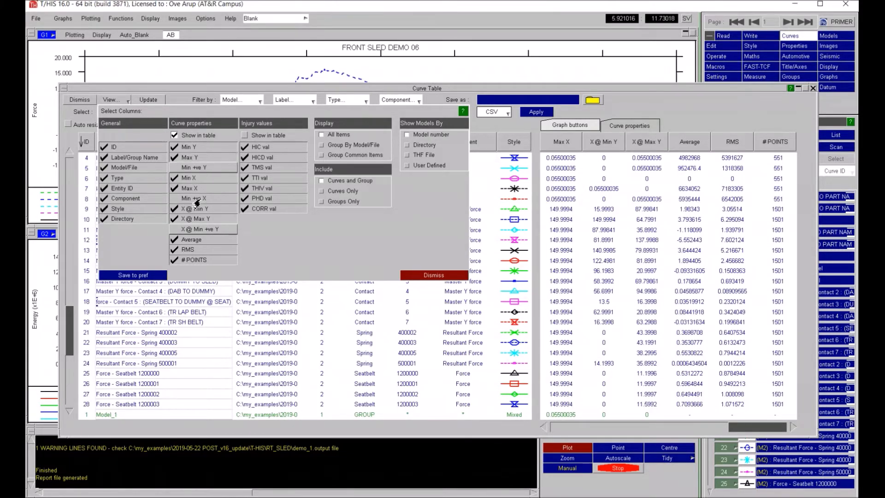
click(203, 178)
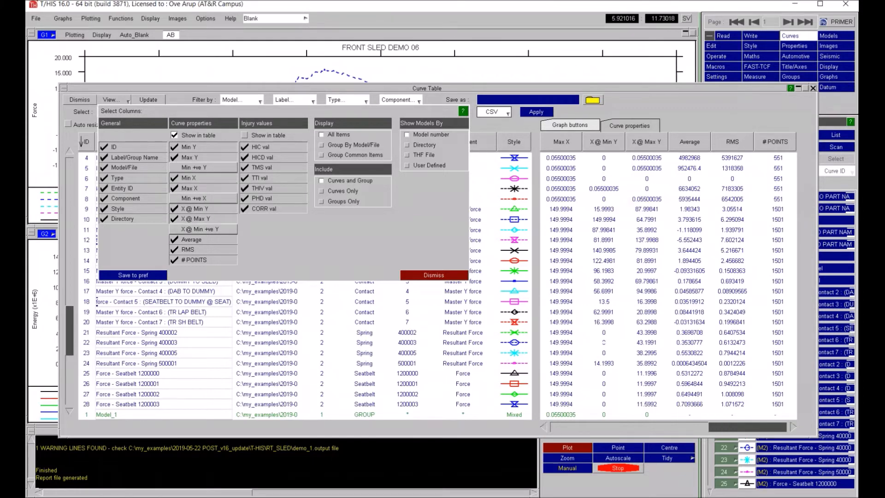
click(203, 188)
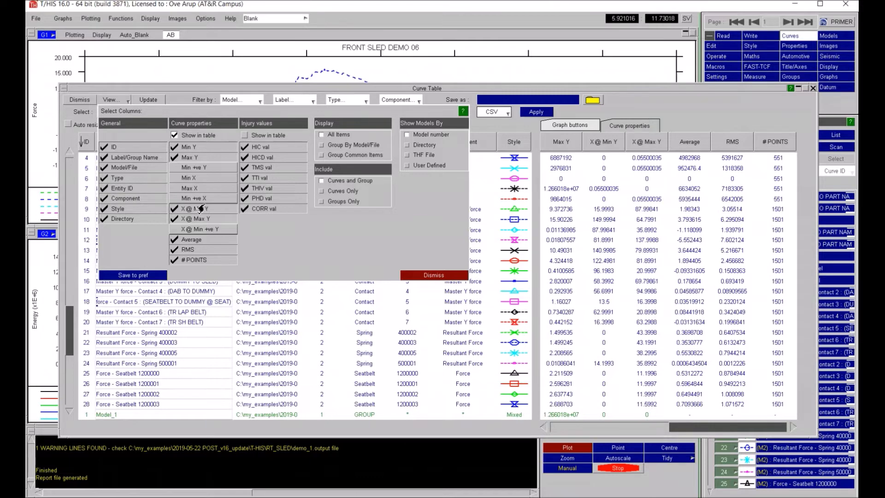
click(210, 260)
click(205, 250)
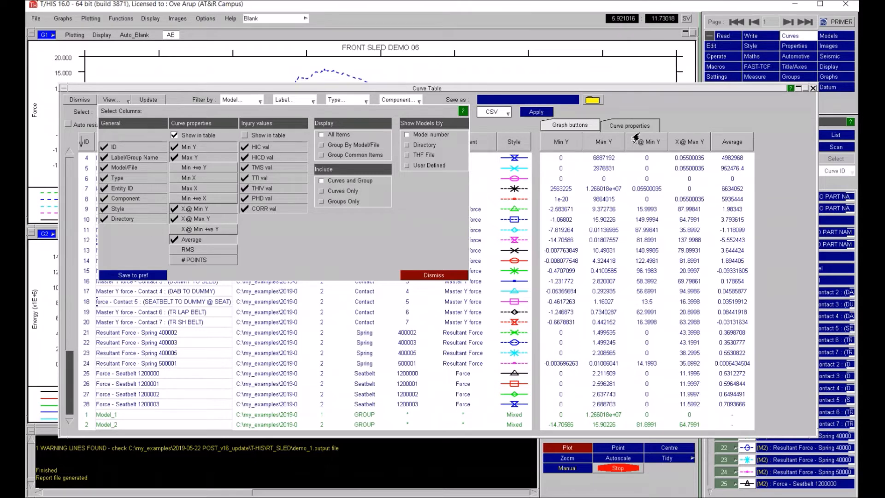
click(420, 277)
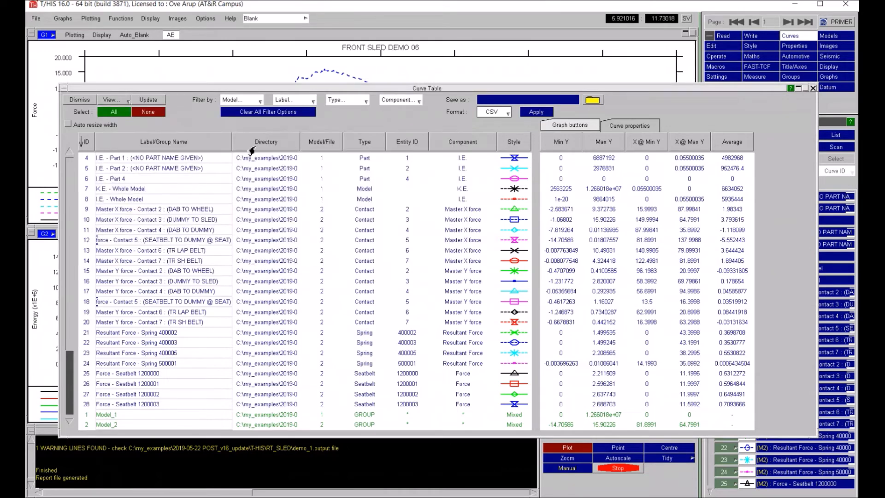
Hide the Directory column and sort the curves by Min Y in ascending order.
right_click(268, 145)
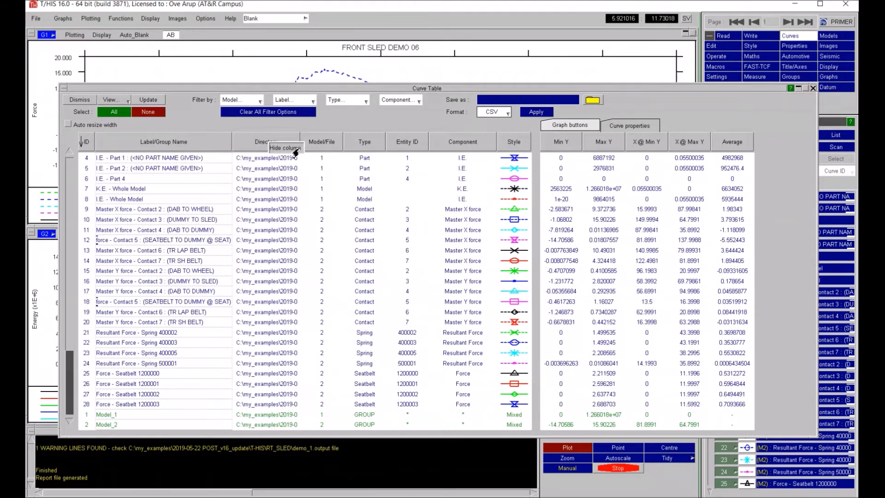
click(296, 152)
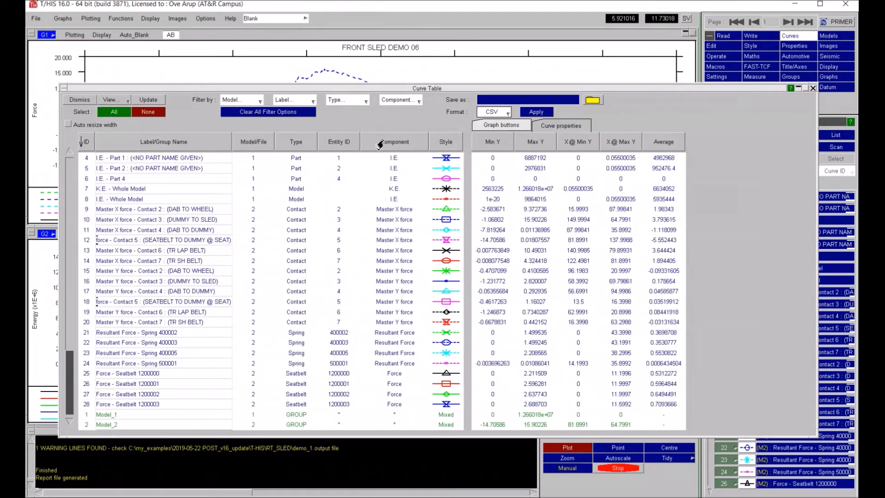
click(474, 142)
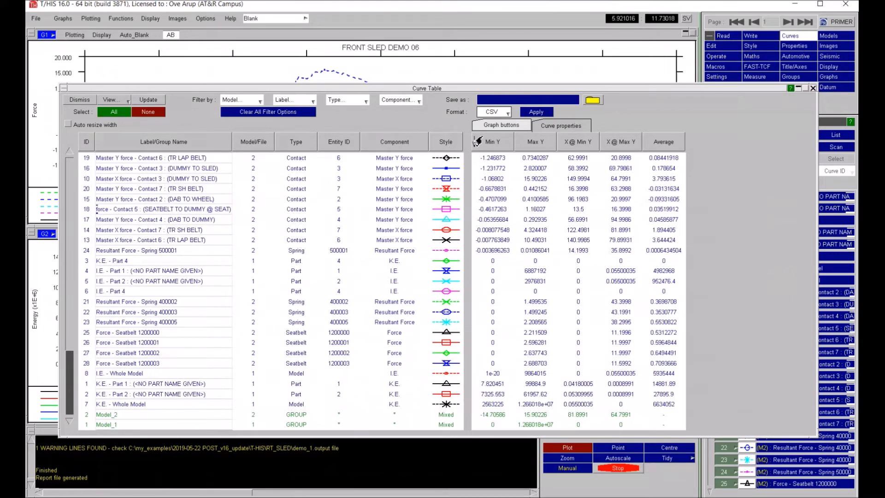
click(477, 140)
Filter the Curve Table by component to show only Contact - Master Y force.
click(418, 101)
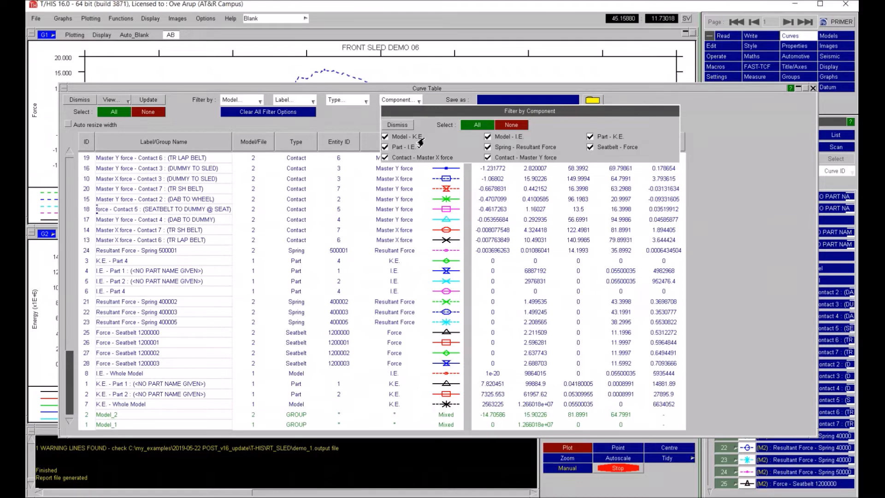
click(501, 126)
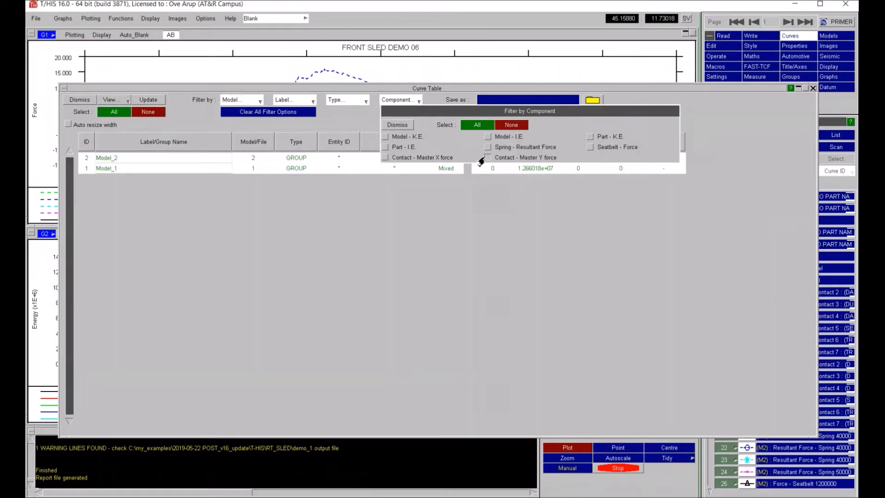
click(487, 157)
click(397, 125)
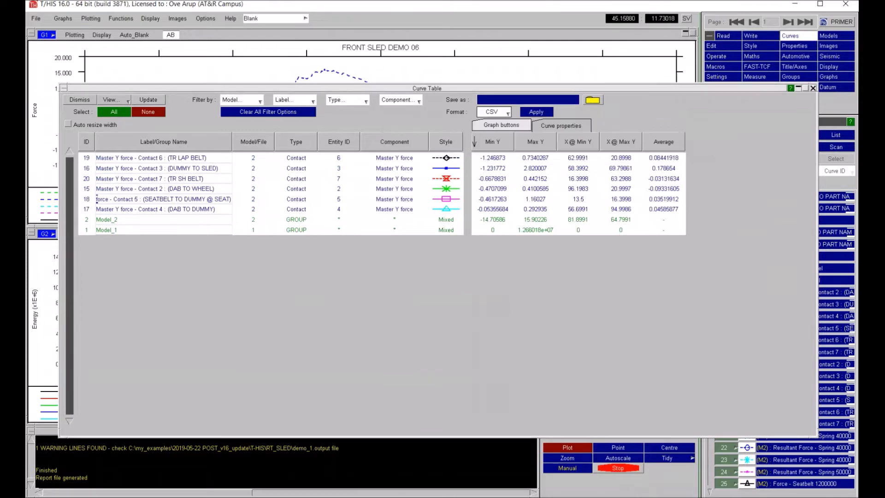
Switch the Curve Table back to the graph buttons and move it down clear of the first graph's plot.
click(497, 126)
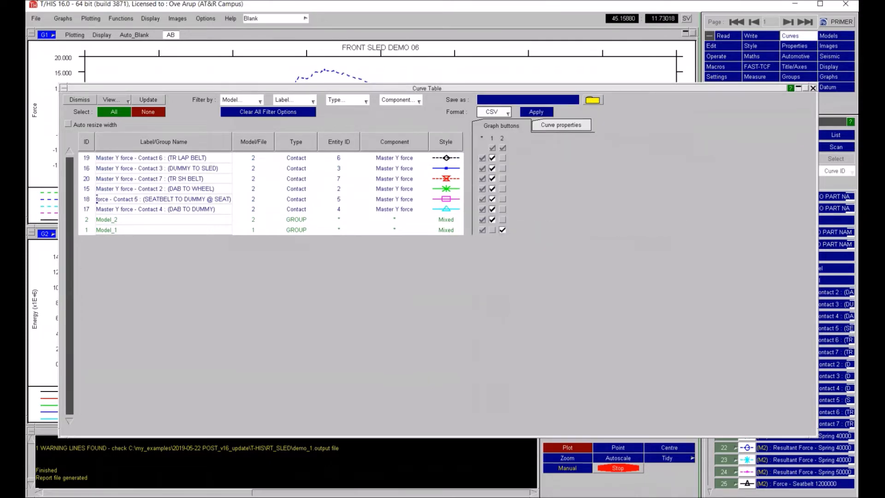
drag(385, 89, 584, 207)
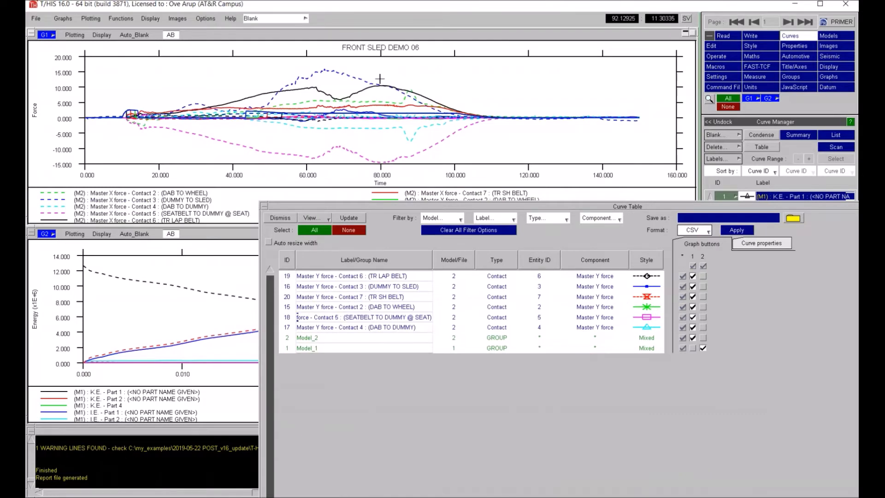
drag(370, 206, 314, 232)
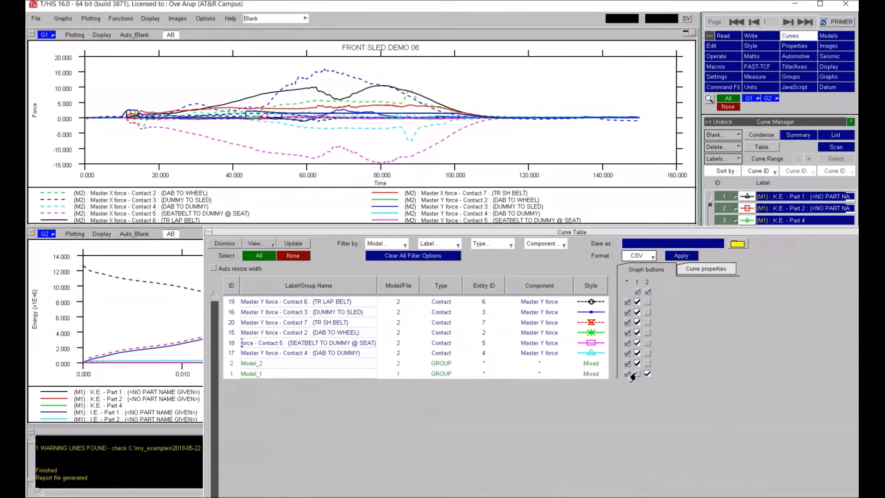
Turn off the whole Model_2 group in graph 1 and turn on only the six filtered Master Y force contact curves there.
click(636, 364)
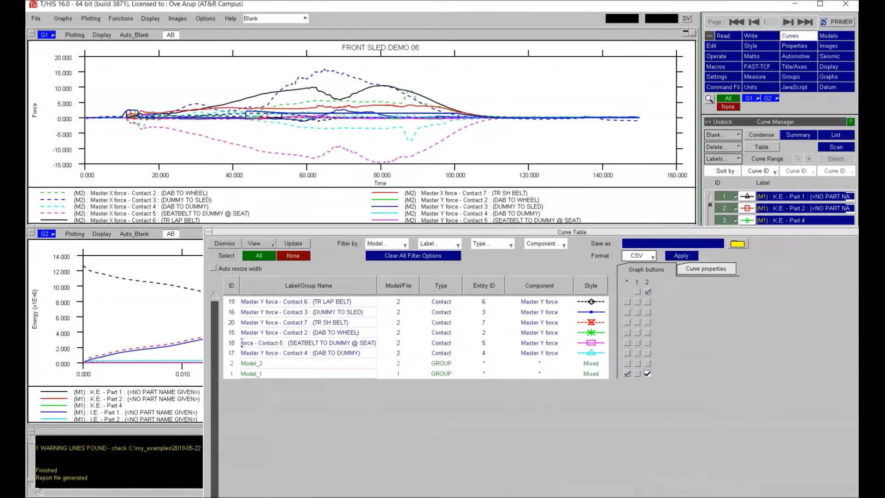
click(229, 353)
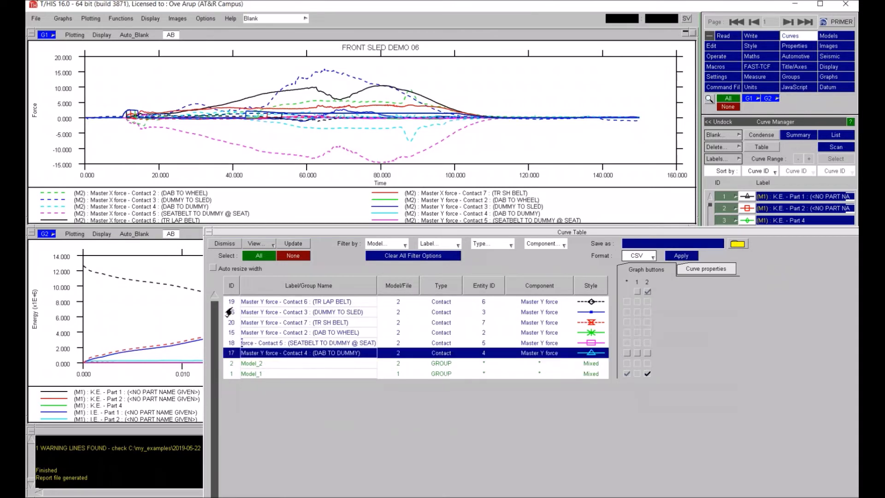
shift+click(231, 302)
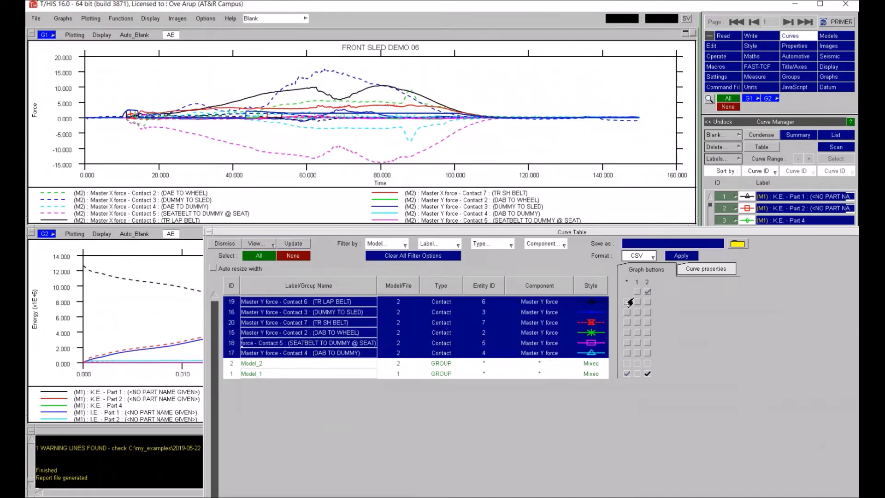
click(637, 301)
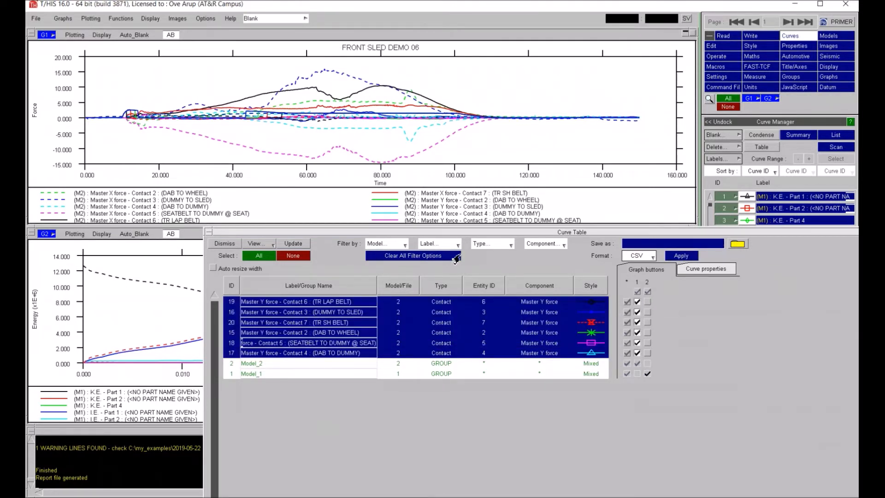
Set the auto-blank cycling of graph G1 to Components instead of Models.
click(297, 245)
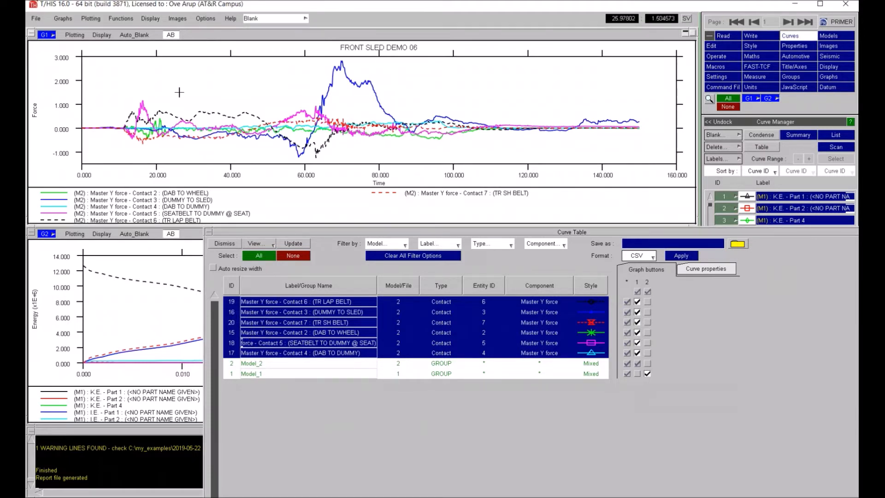
right_click(138, 37)
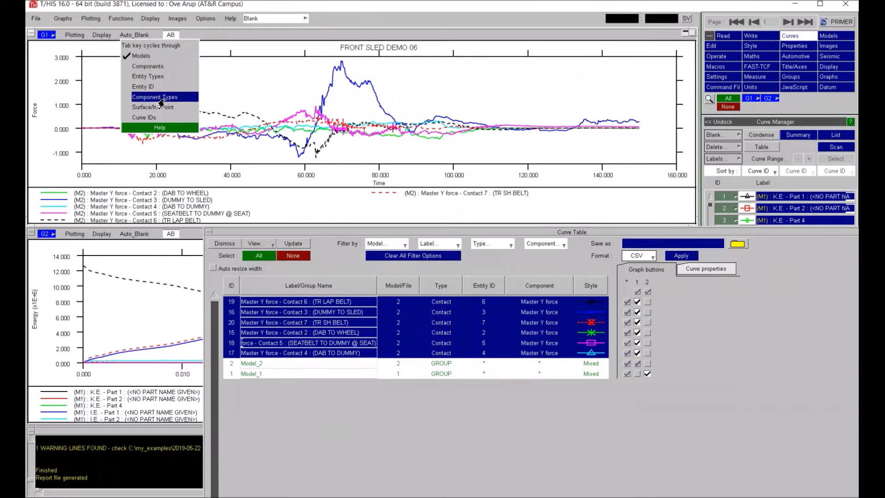
click(152, 66)
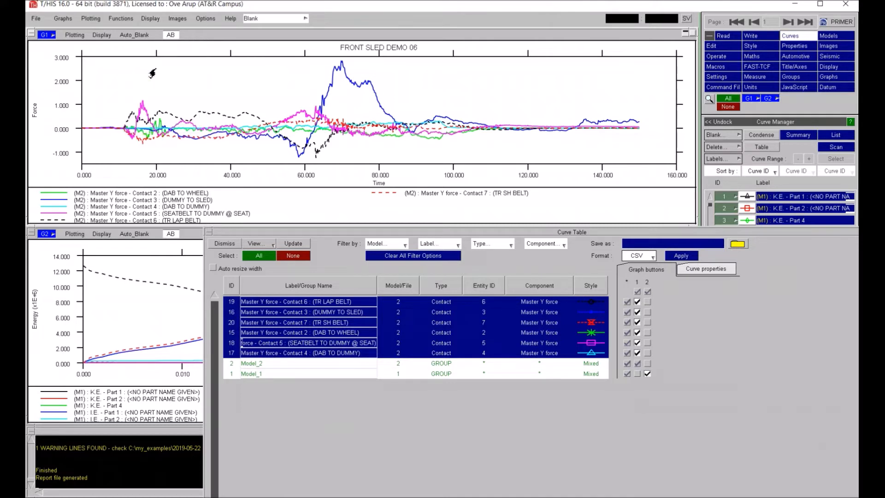
click(127, 38)
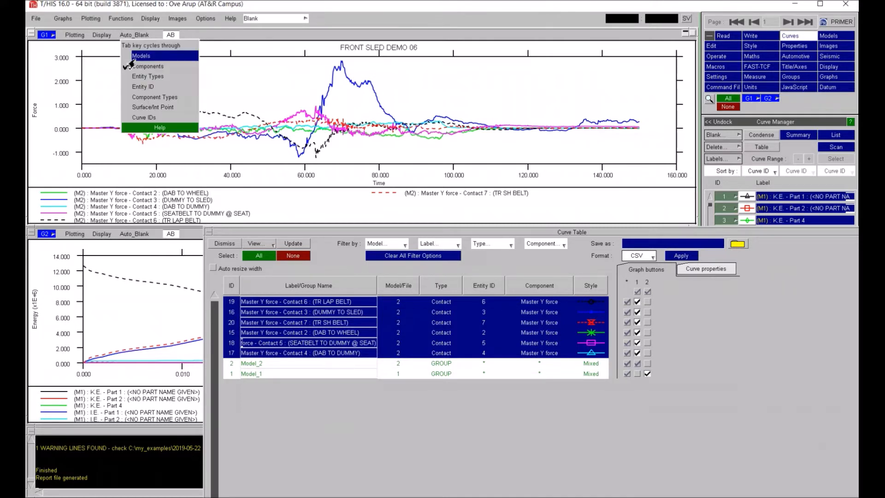
click(243, 57)
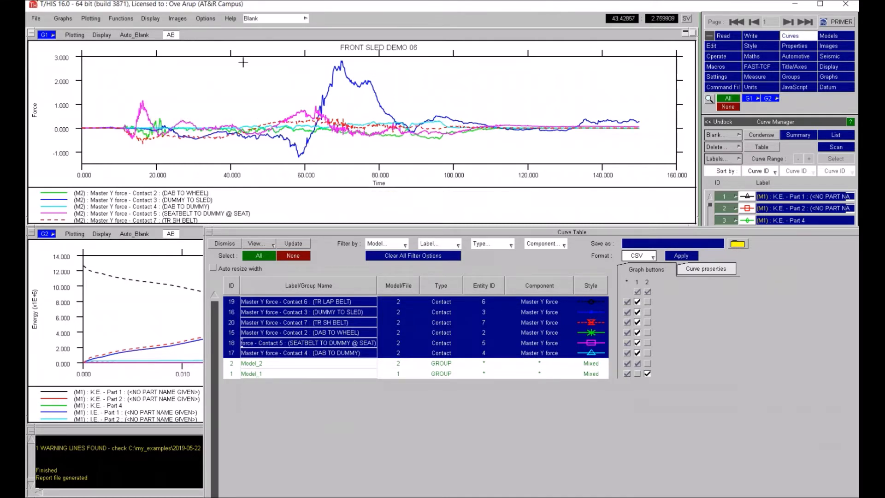
Cycle graph G1 through the curve components until the Master X force contact curves of model 2 are shown.
key(Tab)
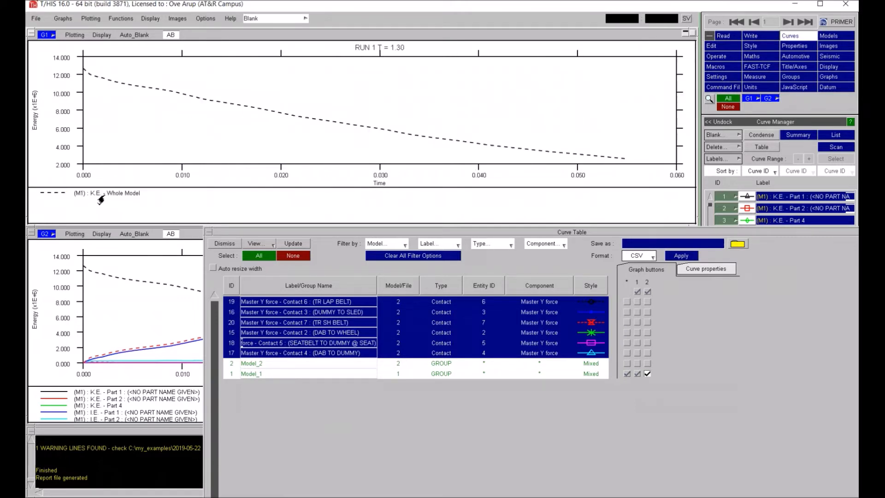
key(Tab)
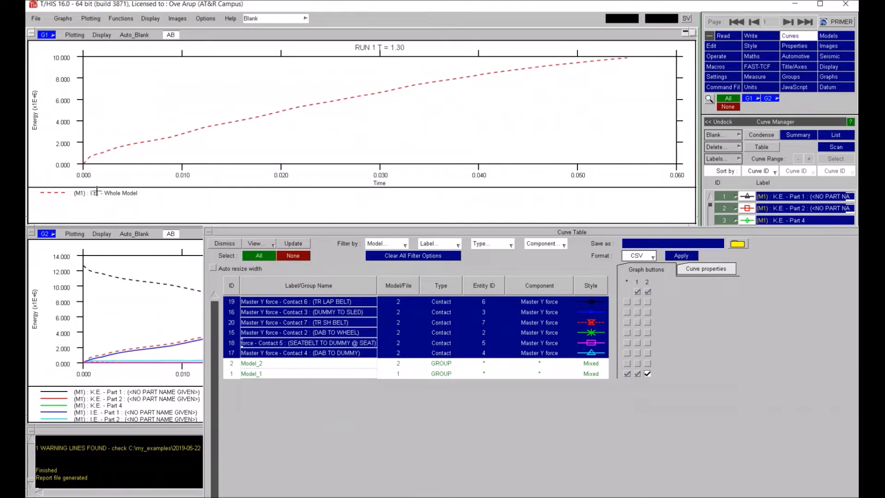
key(Tab)
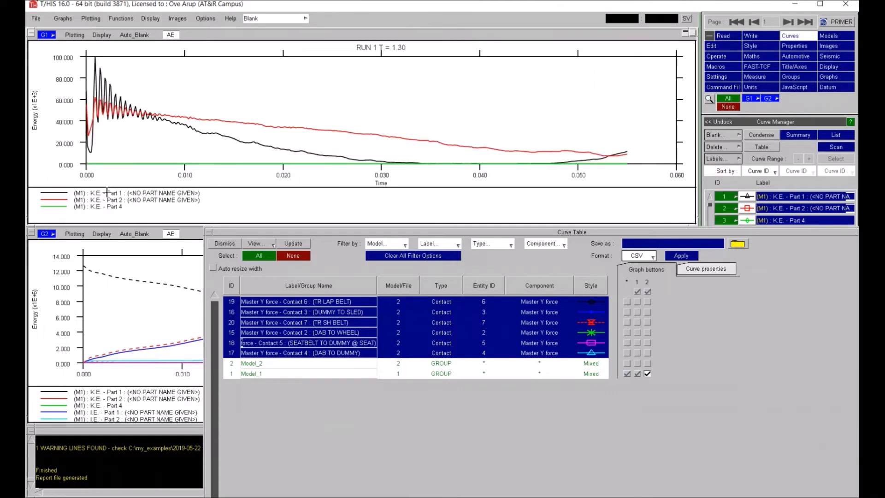
key(Tab)
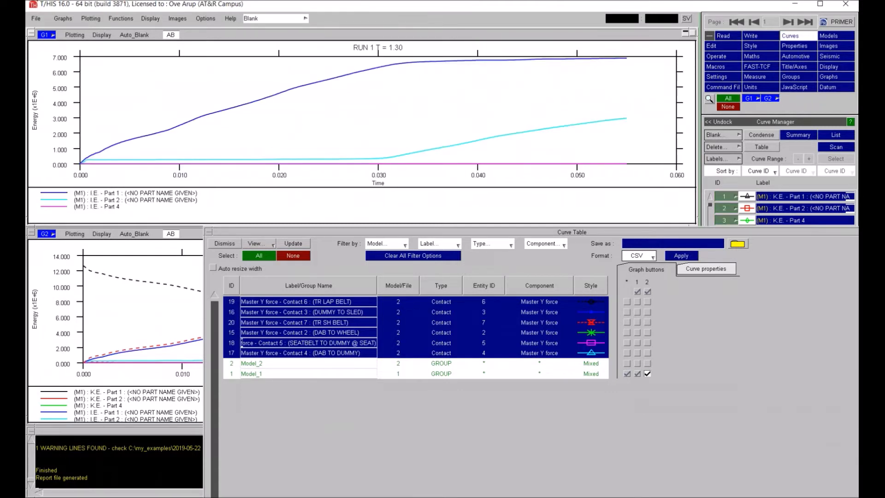
key(Tab)
key(Tab)
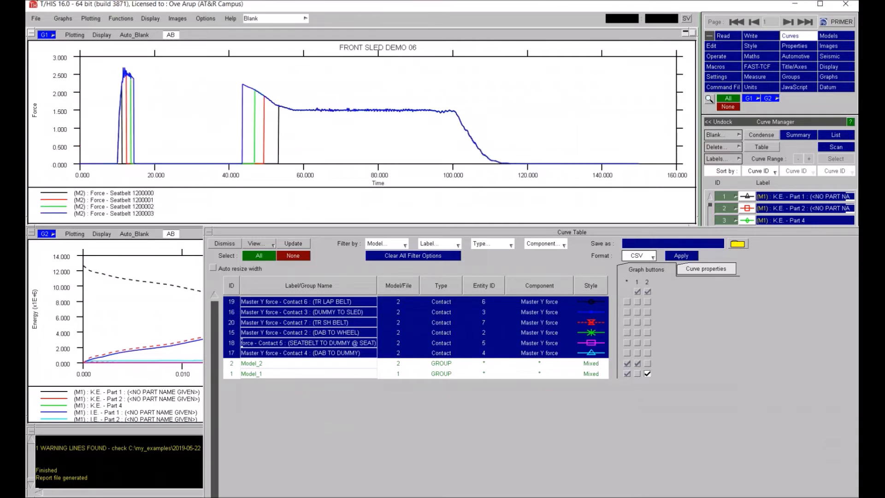
key(Tab)
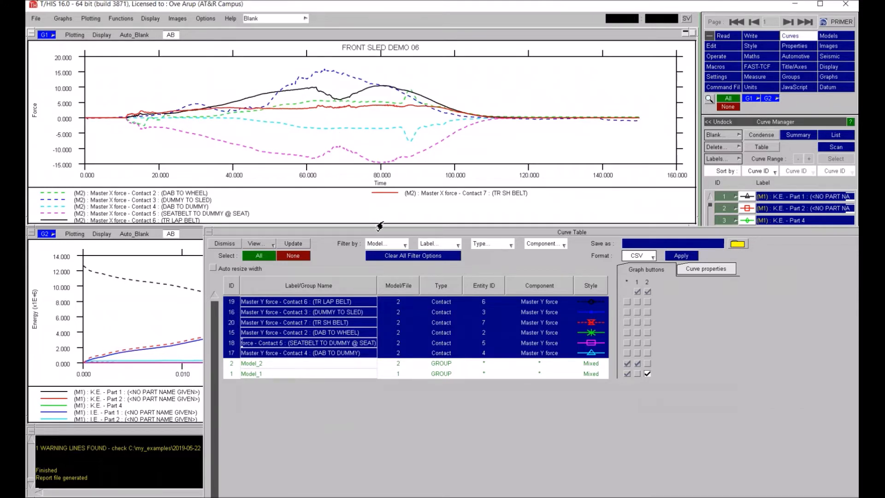
Move the Curve Table for a full view, show its curve properties and deselect all curves.
drag(288, 129, 289, 130)
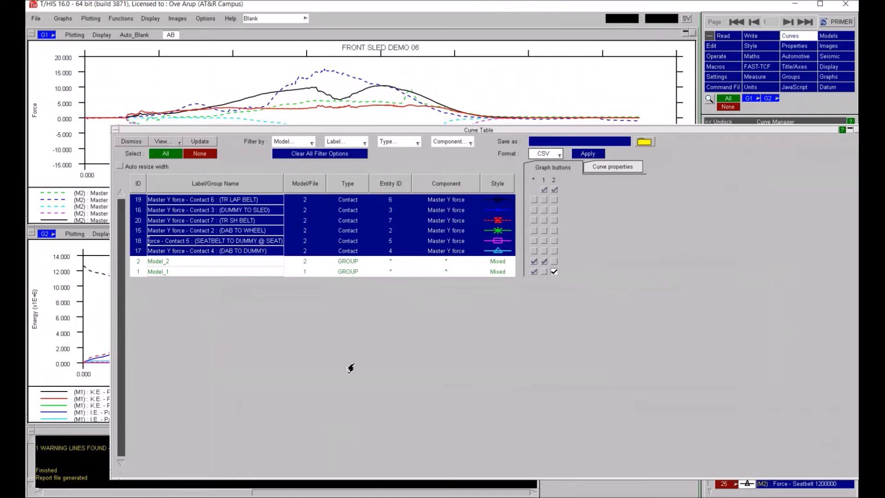
click(615, 170)
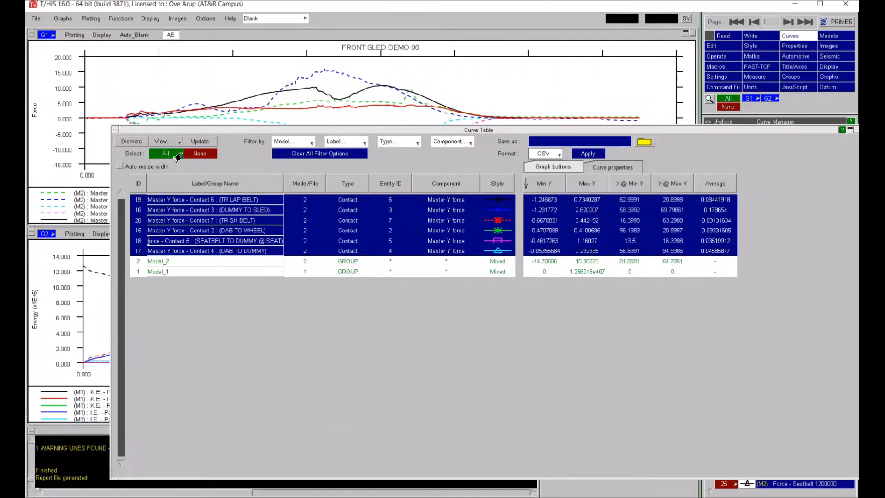
click(192, 156)
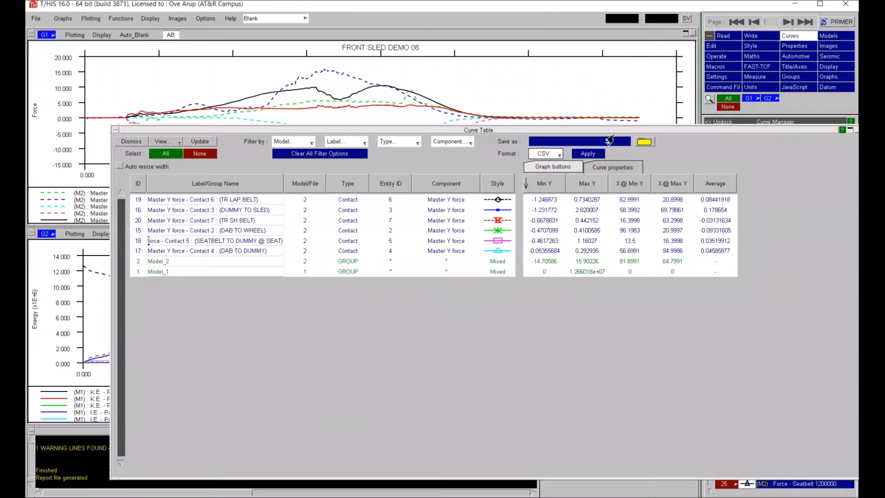
Export the curve table in XLSX format as clares-demo.xlsx in the T-HIS folder.
click(638, 143)
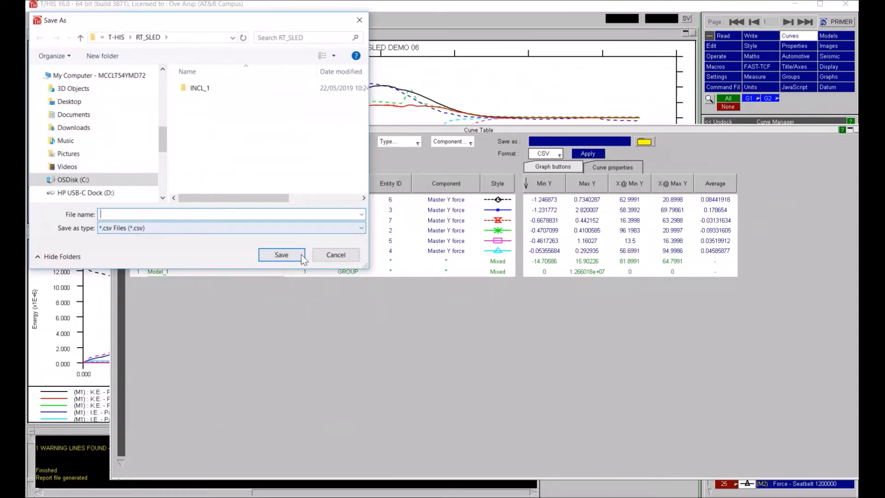
click(336, 254)
click(557, 154)
click(546, 174)
click(641, 145)
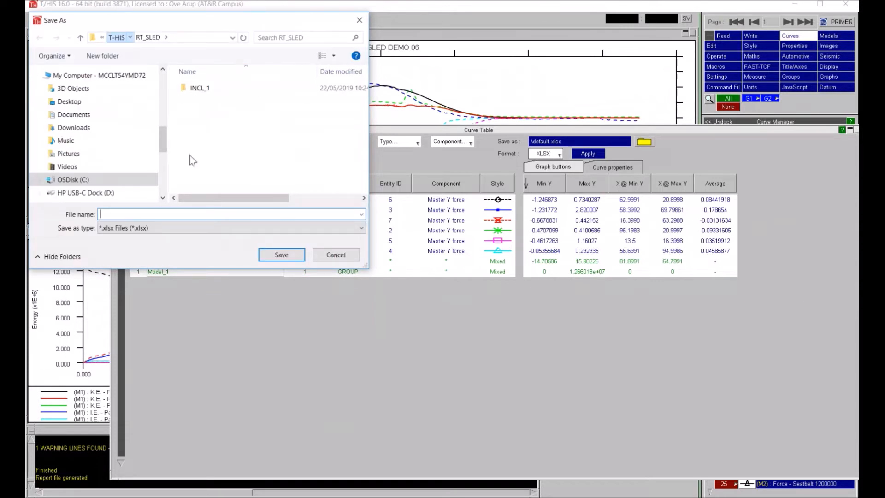
click(116, 38)
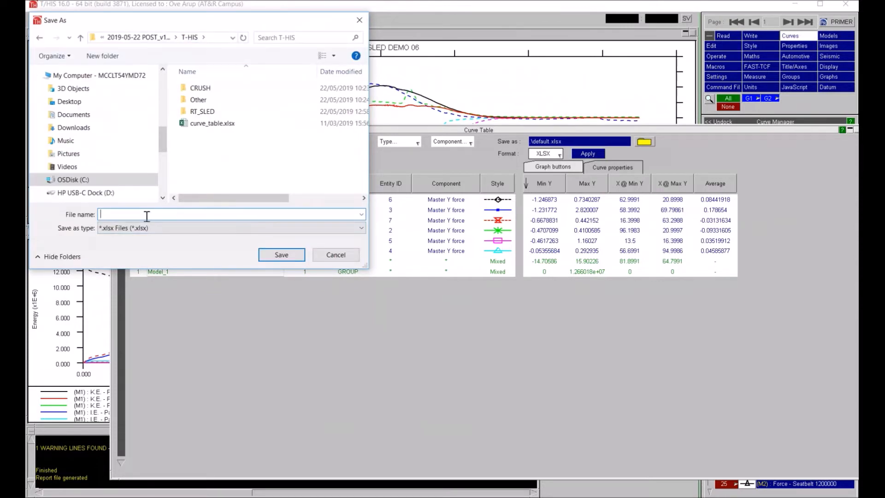
text(clares-demo.xlsx)
key(Return)
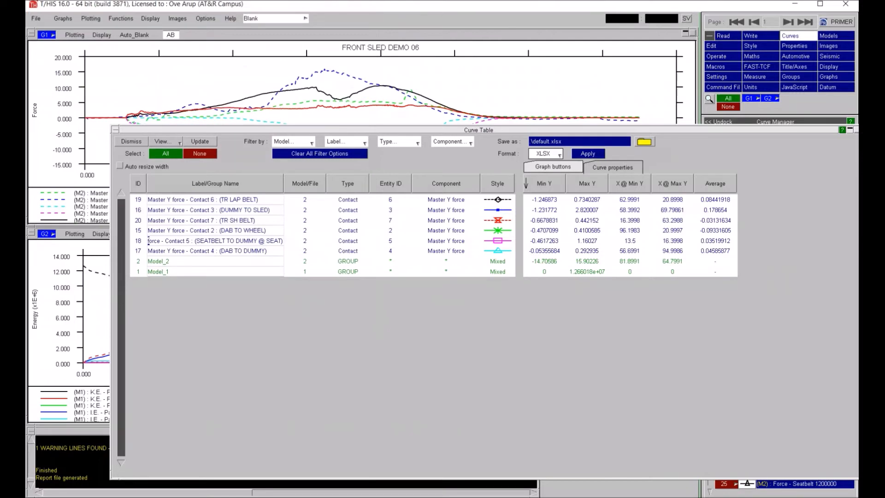
drag(471, 133, 470, 68)
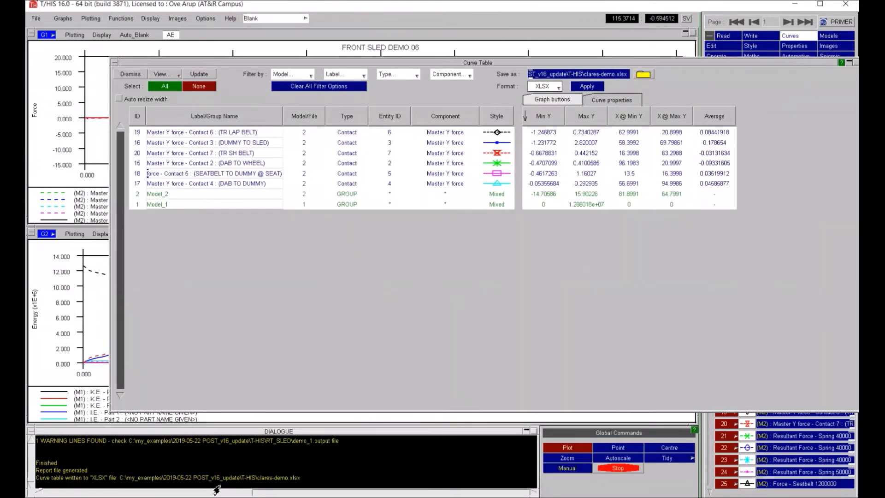
Switch to File Explorer, open clares-demo.xlsx from the T-HIS folder and minimise the Explorer window.
click(237, 495)
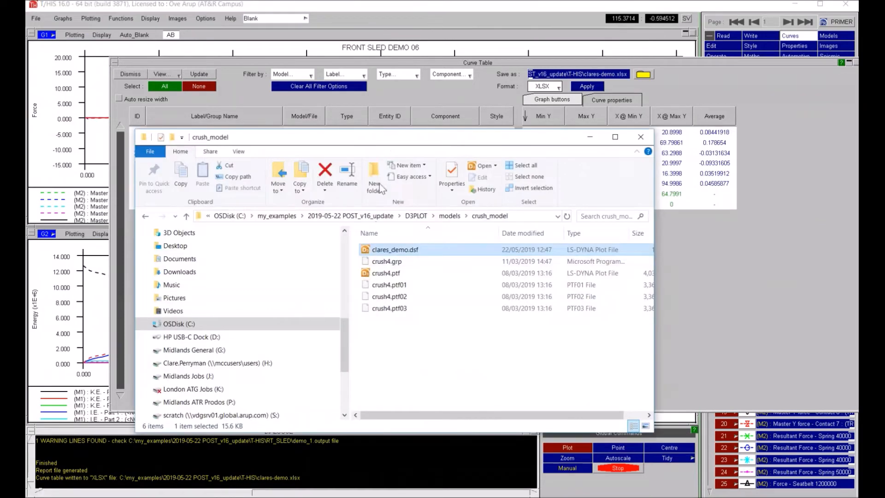
click(393, 215)
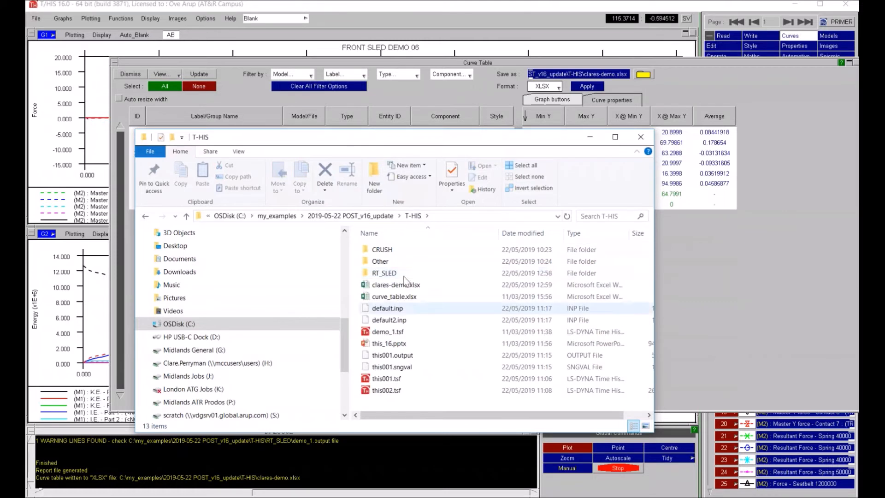
click(407, 287)
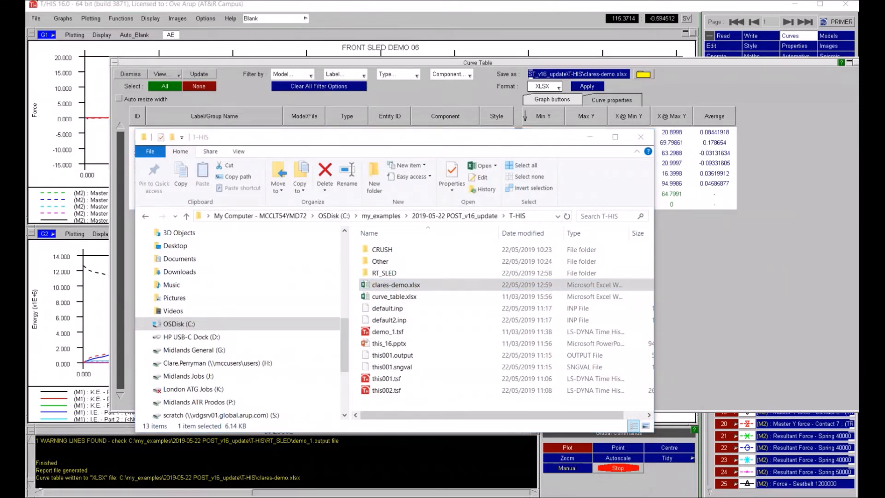
click(588, 142)
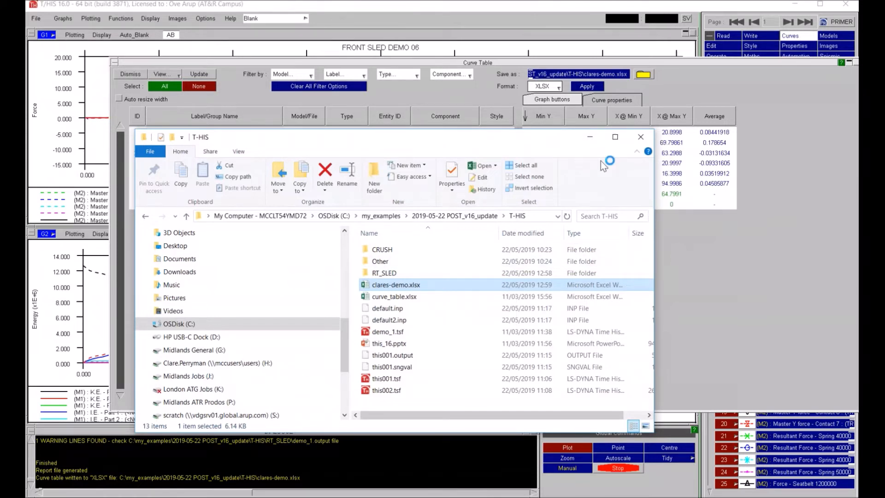
click(590, 139)
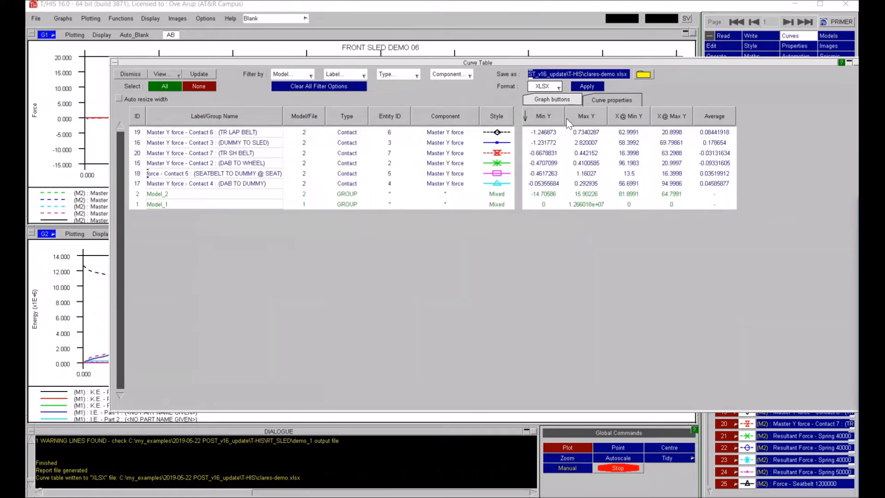
Sort the curve table by Max Y and move the Style column ahead of Component.
click(591, 117)
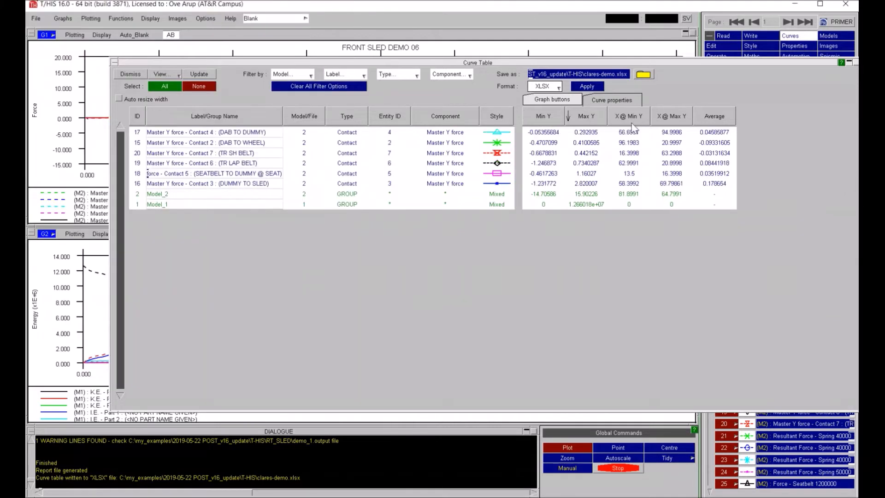
drag(593, 117, 509, 121)
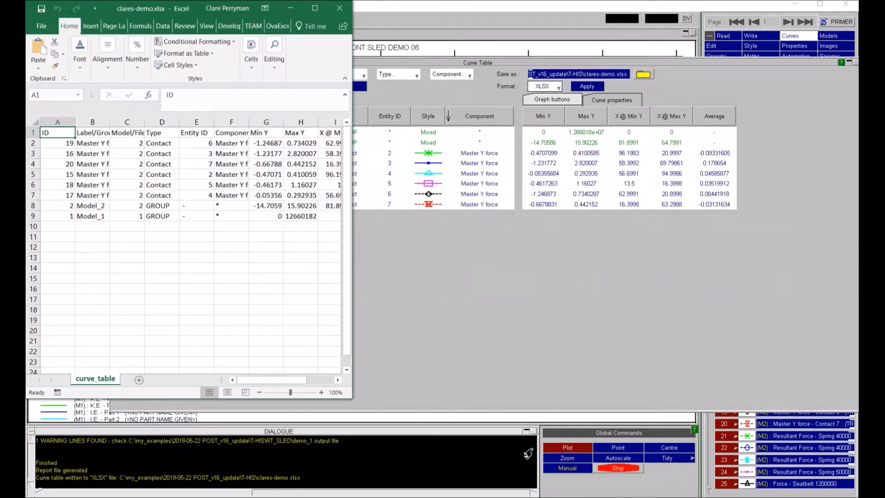
Switch to Excel, review the exported curve table in a maximised window and close the workbook.
drag(186, 7, 340, 21)
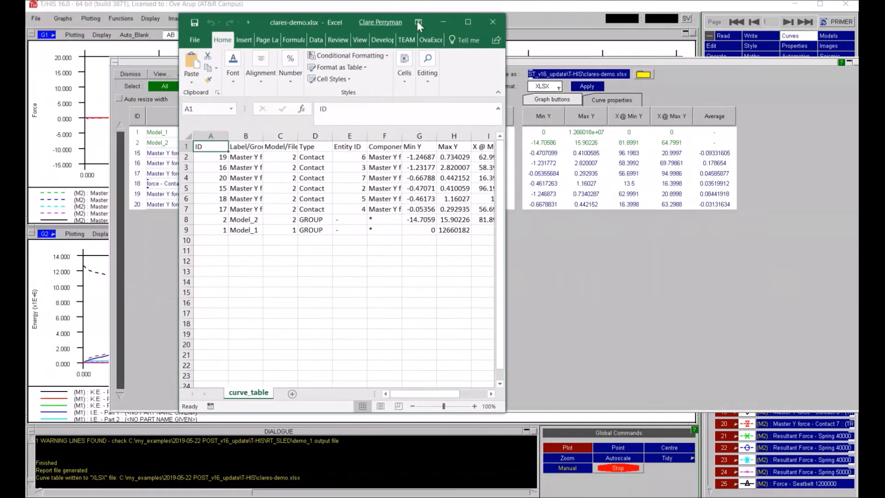
click(463, 22)
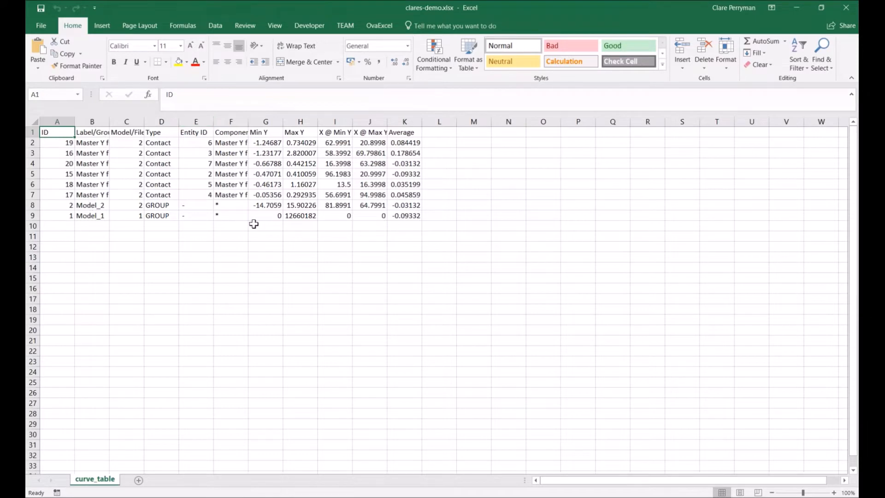
click(846, 7)
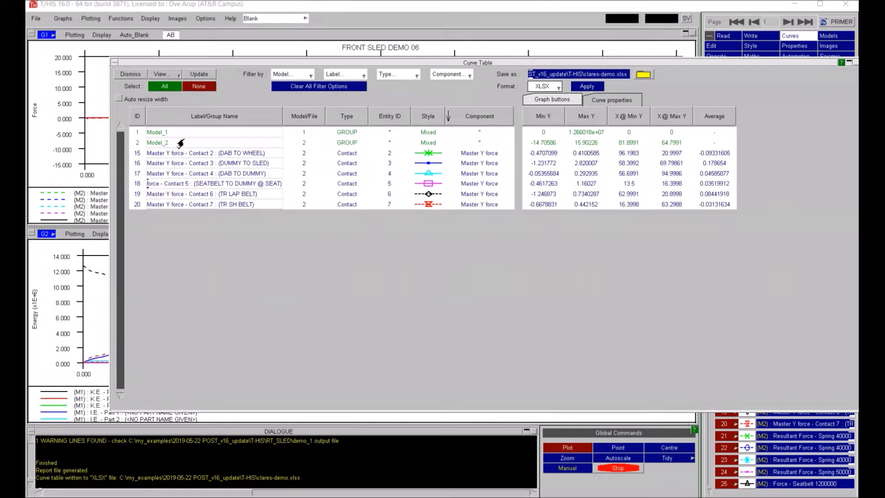
Sort the curve table by ID and look through the Operate functions offered for the Contact 2 (DAB TO WHEEL) curve.
click(231, 119)
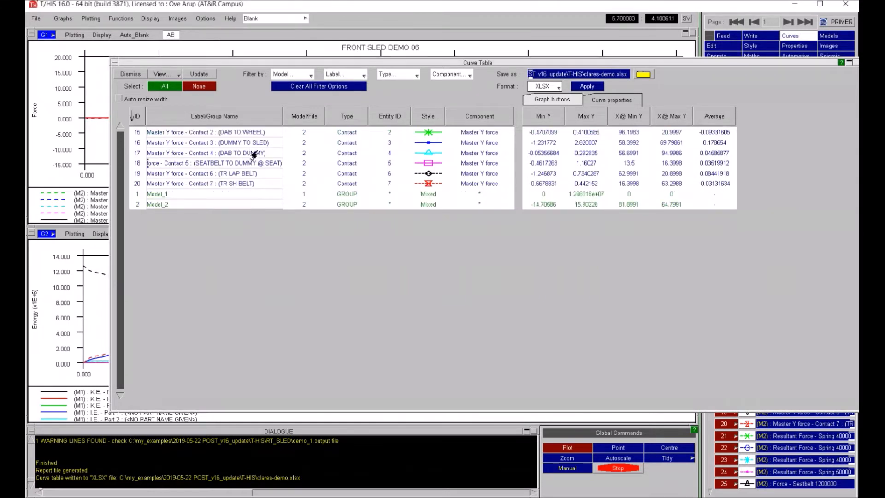
right_click(344, 137)
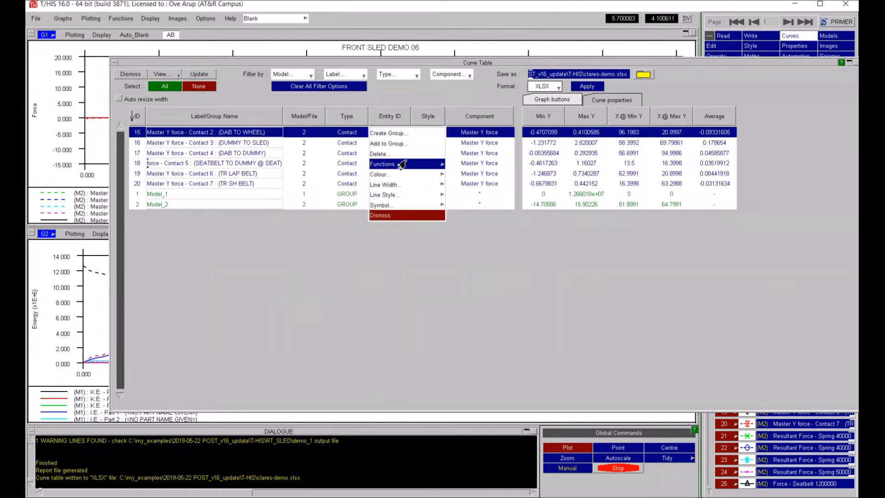
mouse_move(402, 165)
mouse_move(484, 185)
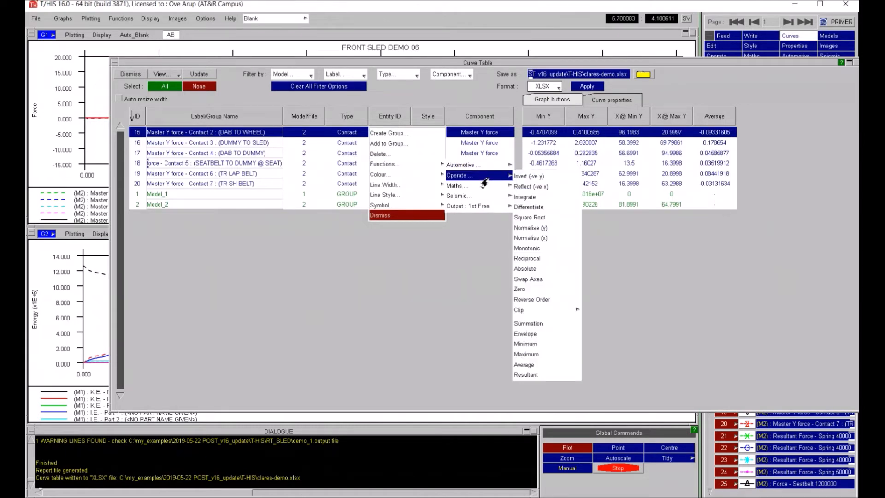
click(264, 248)
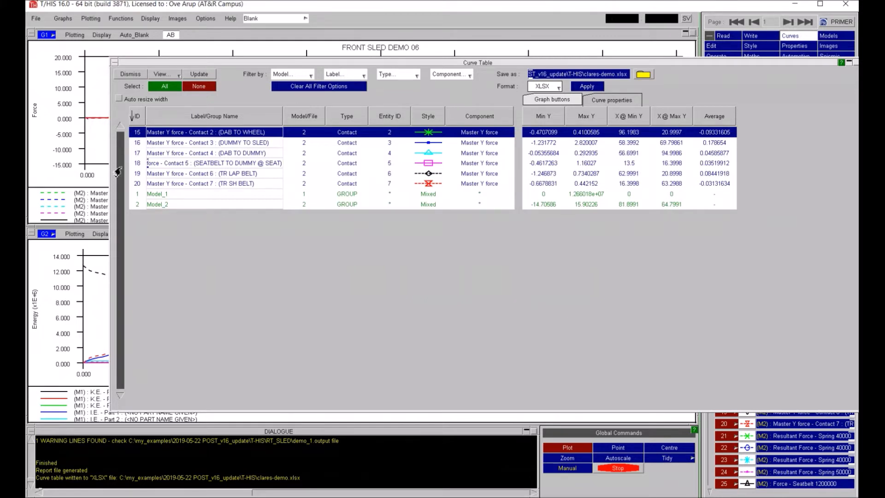
Annotate the Max Y values of the Contact 2, 3 and 4 Master Y force curves and move the Curve Table below graph G1.
shift+click(133, 156)
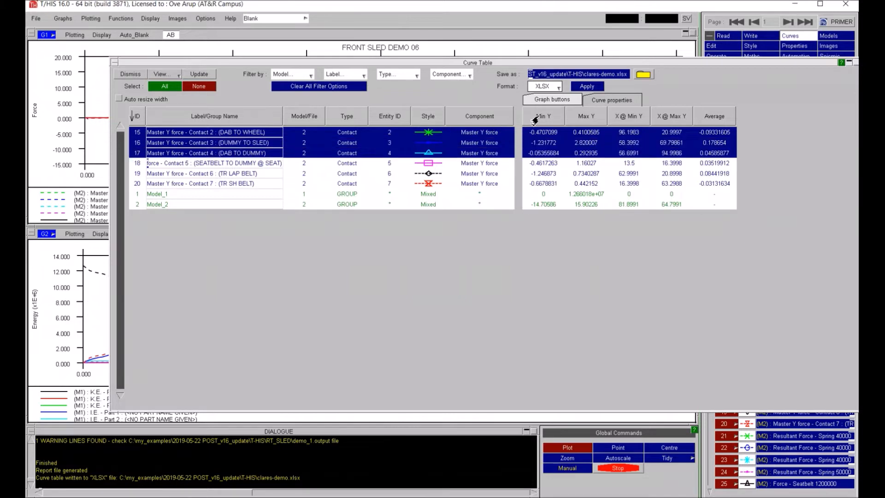
right_click(585, 143)
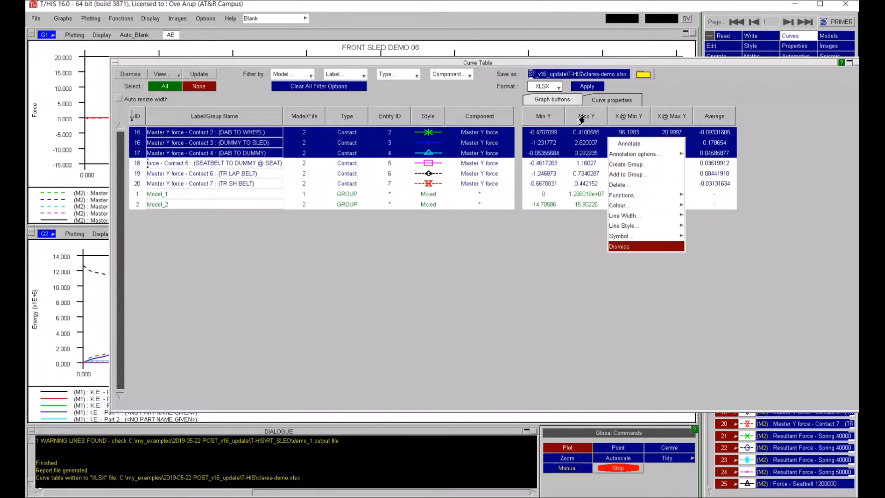
click(630, 144)
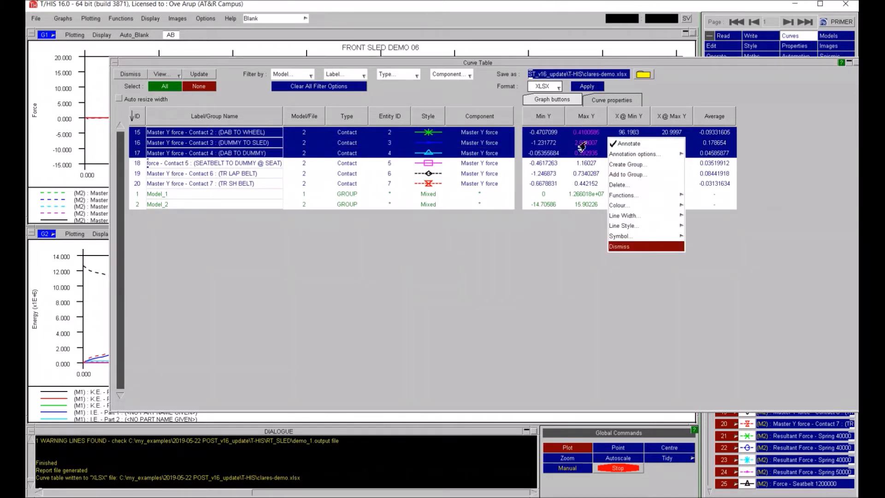
drag(431, 63, 478, 247)
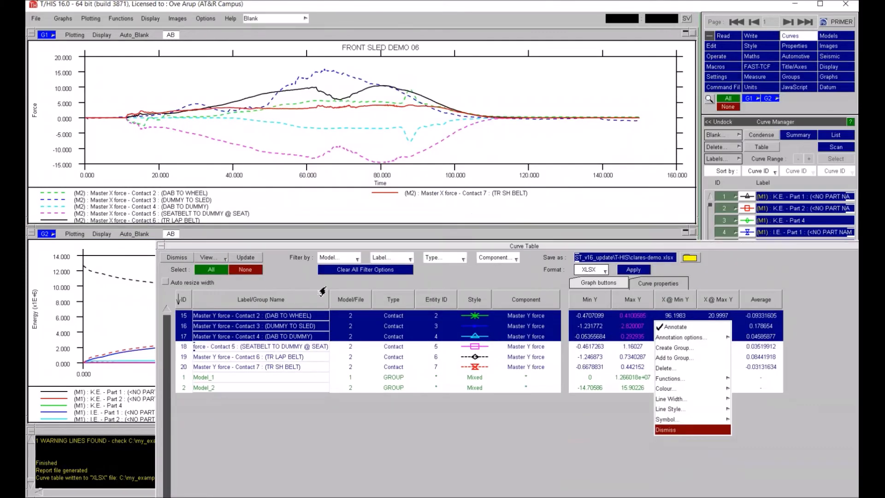
click(245, 259)
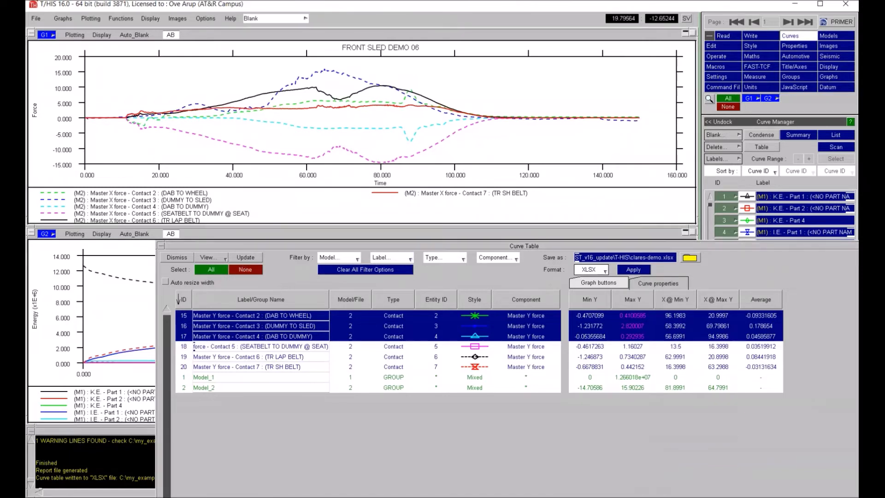
Review the annotation options offered for the selected Max Y values.
right_click(625, 328)
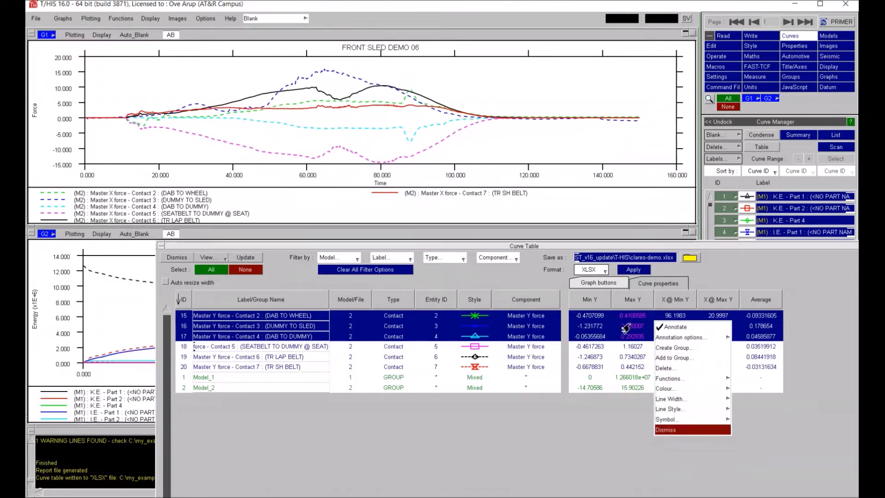
mouse_move(689, 339)
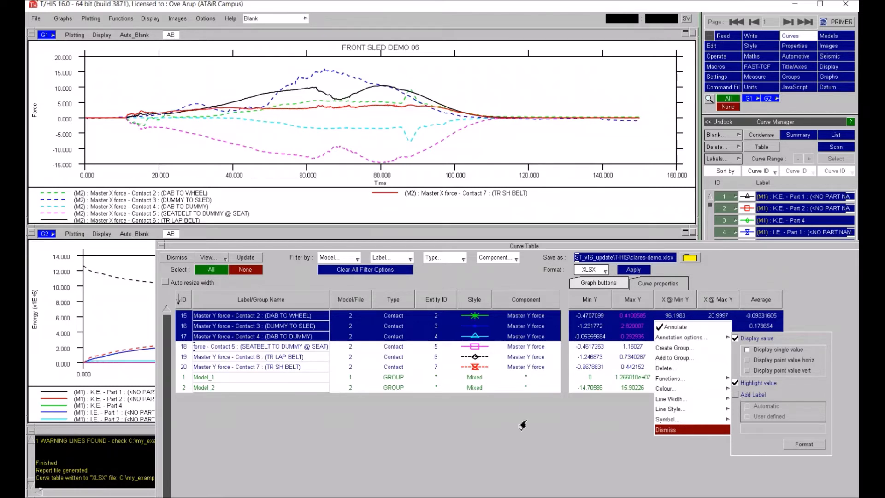
click(522, 423)
Display all the Master Y force contact curves on graph 1 and remove the Model_1 group from that graph.
click(598, 283)
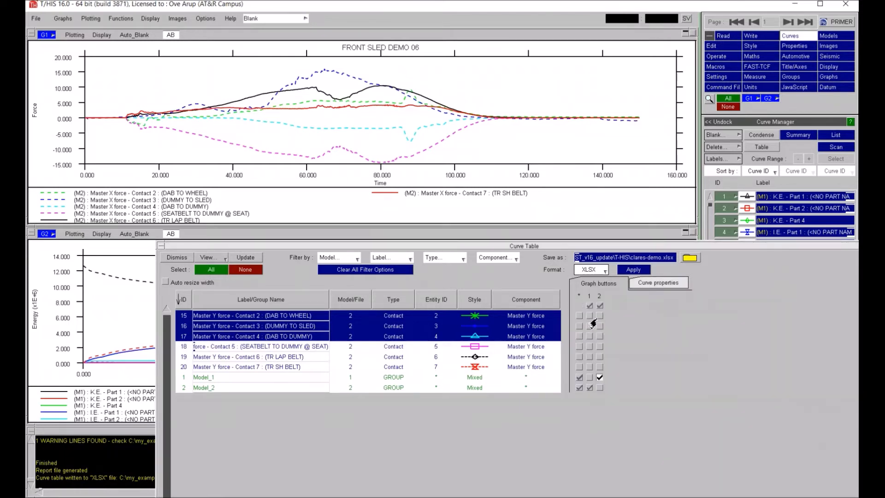
click(589, 305)
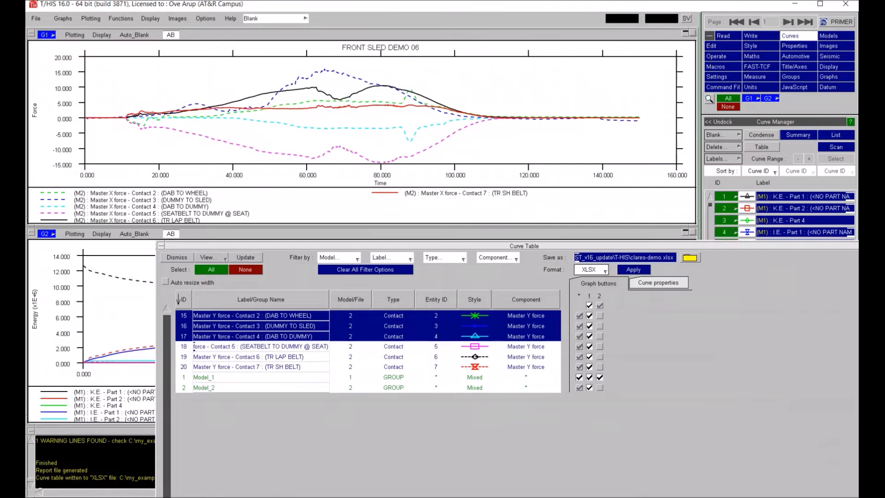
click(589, 377)
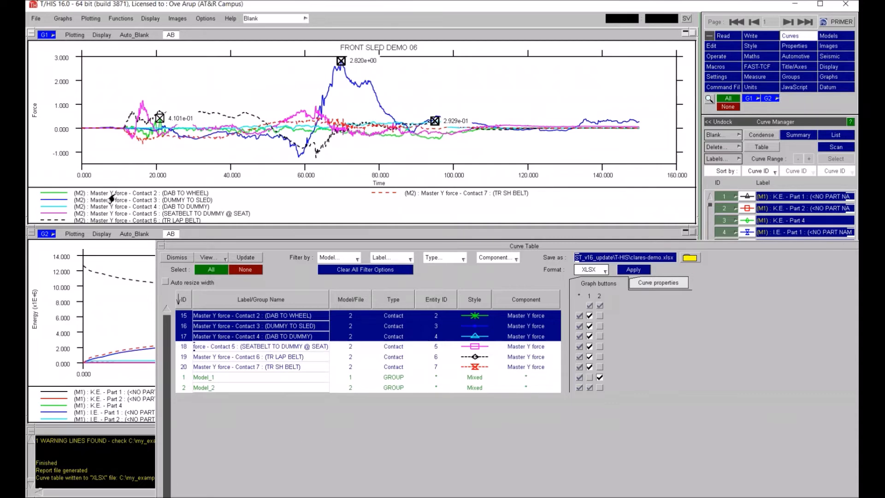
Turn off Highlight value for the selected Max Y annotations and switch their Display value option off and on again.
click(650, 283)
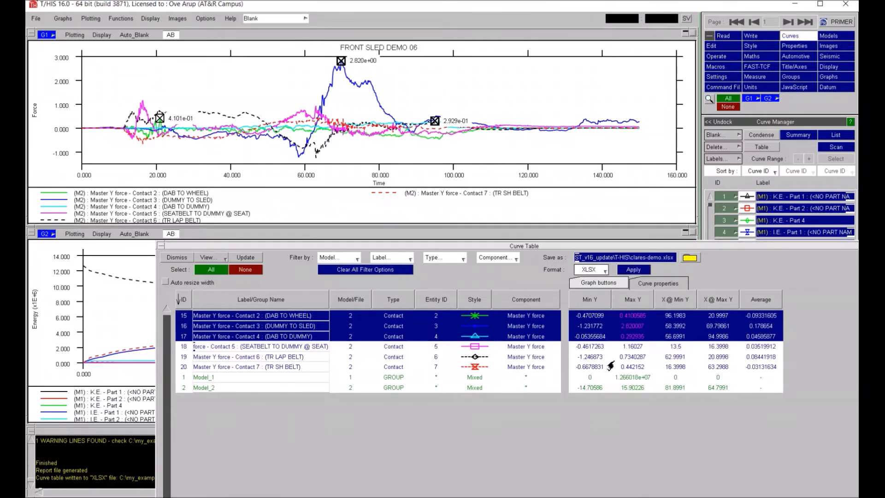
right_click(629, 326)
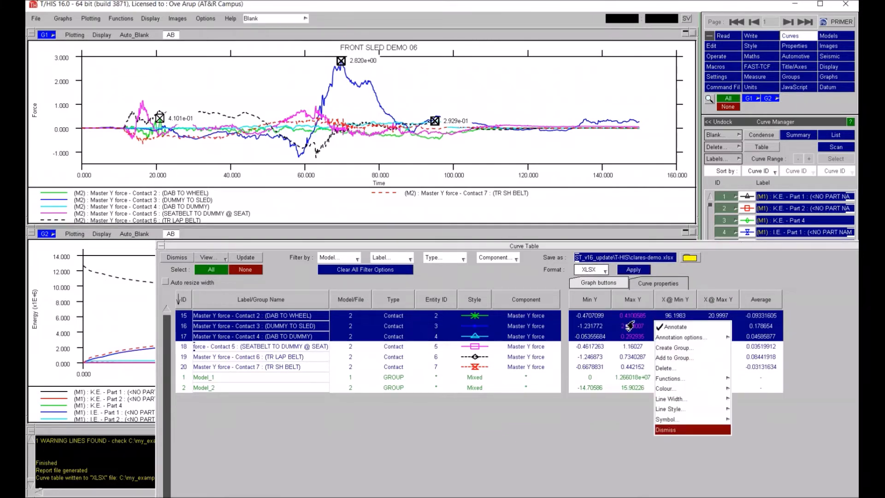
mouse_move(660, 337)
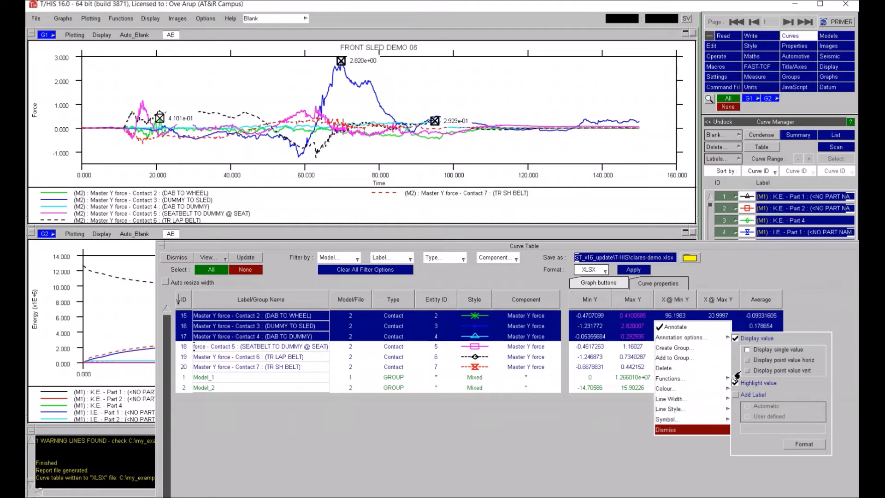
click(734, 383)
click(734, 339)
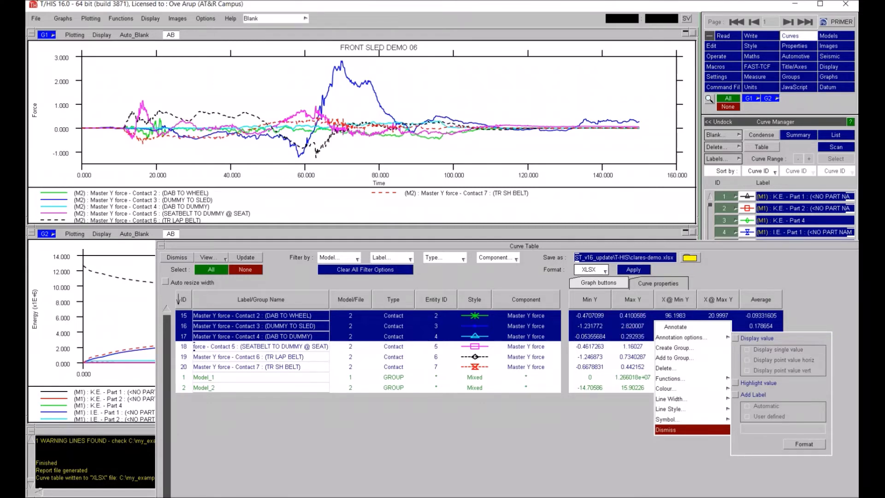
click(735, 339)
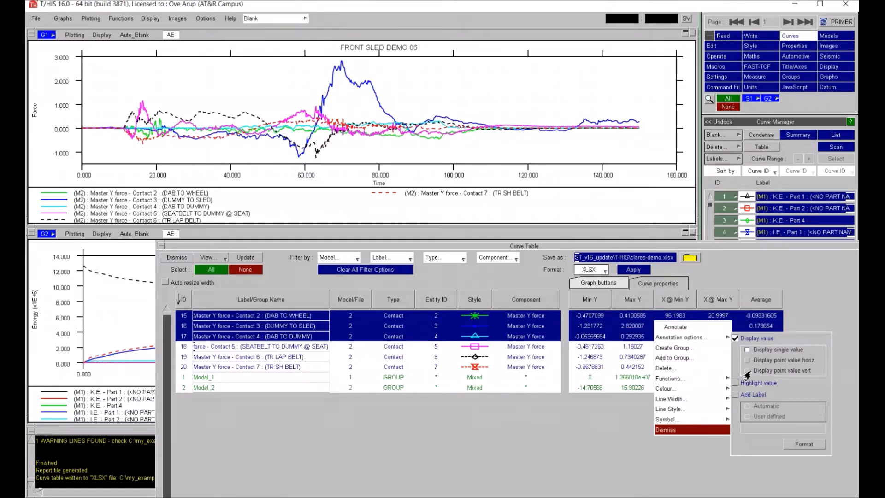
click(717, 338)
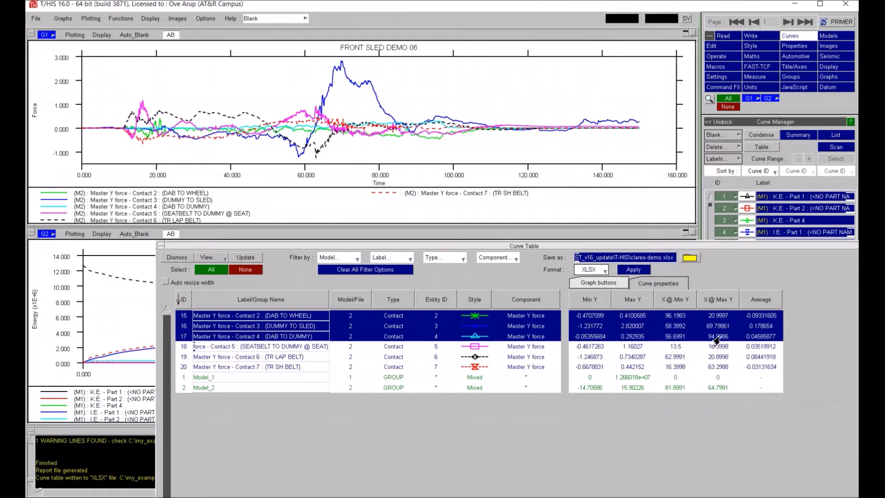
Annotate the selected Max Y values again, with the displayed value, an automatic label and the highlight marker enabled.
right_click(640, 328)
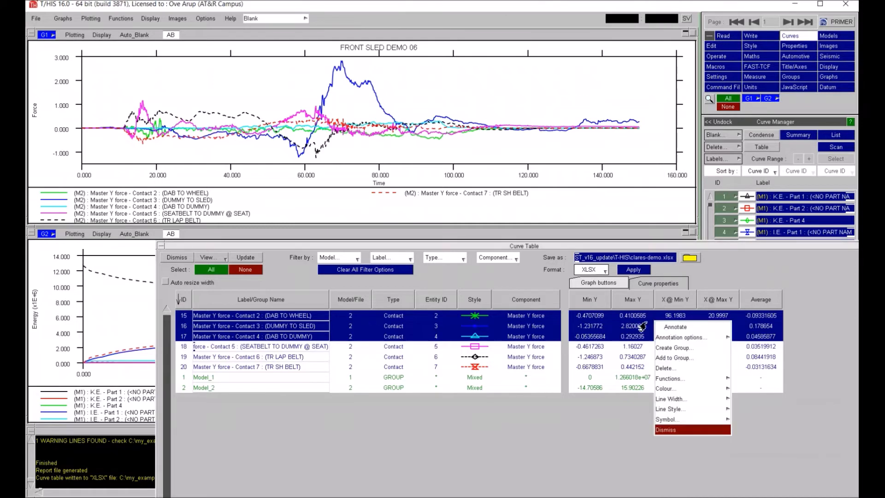
click(676, 327)
mouse_move(681, 337)
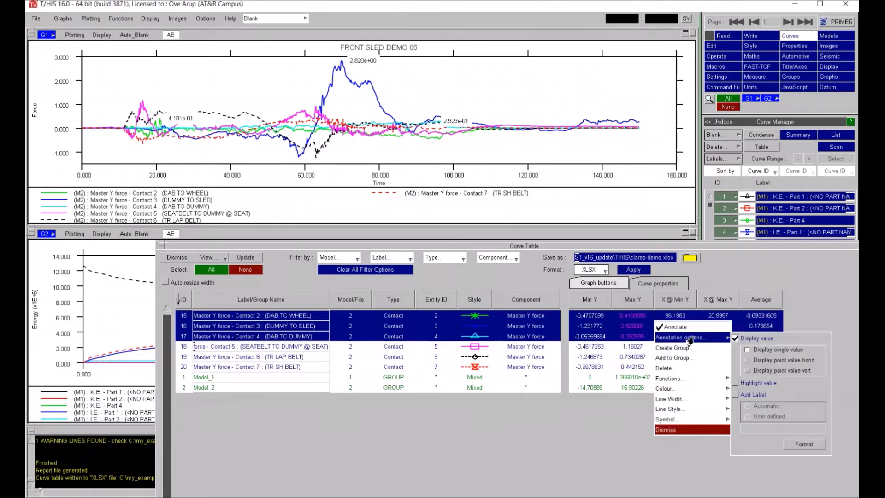
click(734, 394)
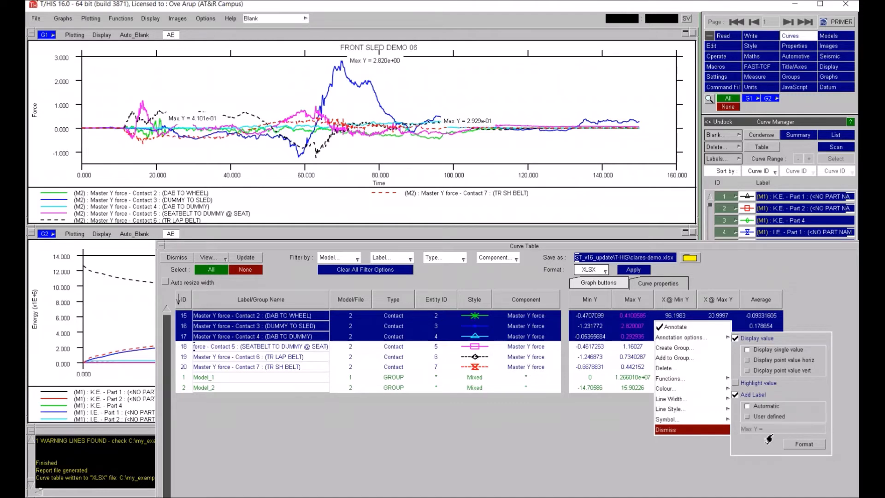
click(735, 383)
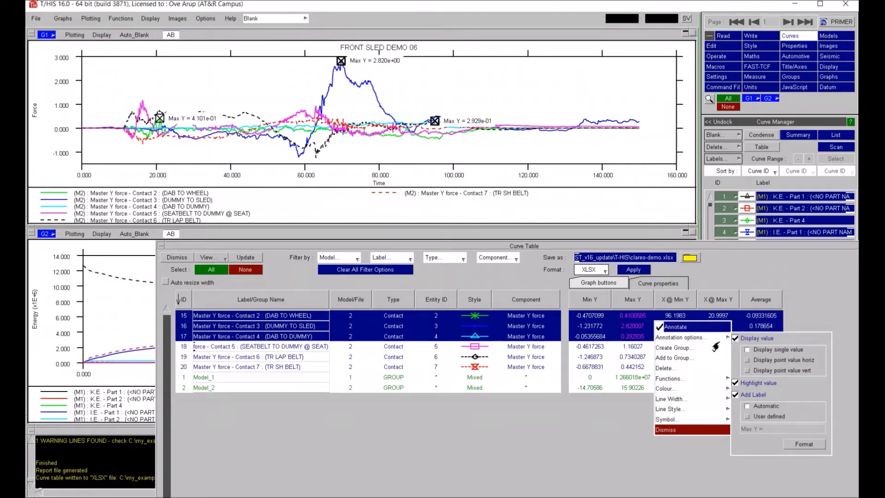
click(786, 439)
click(796, 447)
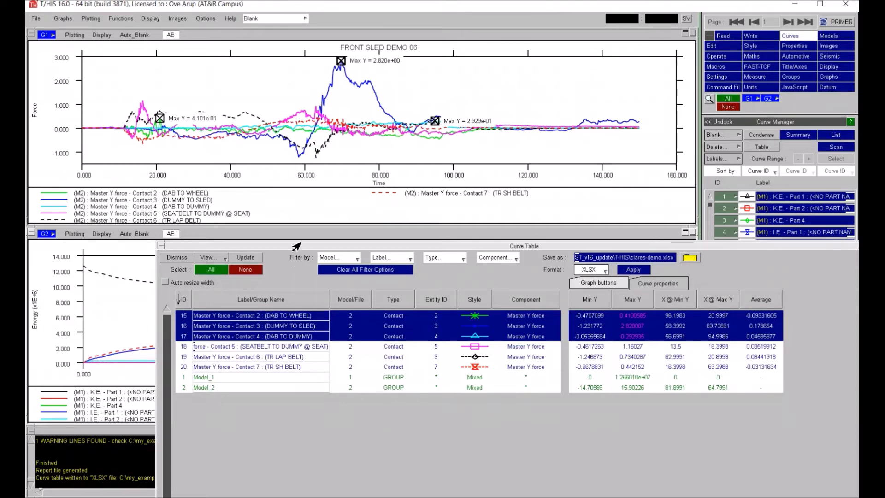
Move the Curve Table up over the graphs and switch to the PowerPoint slide show.
drag(300, 246, 216, 135)
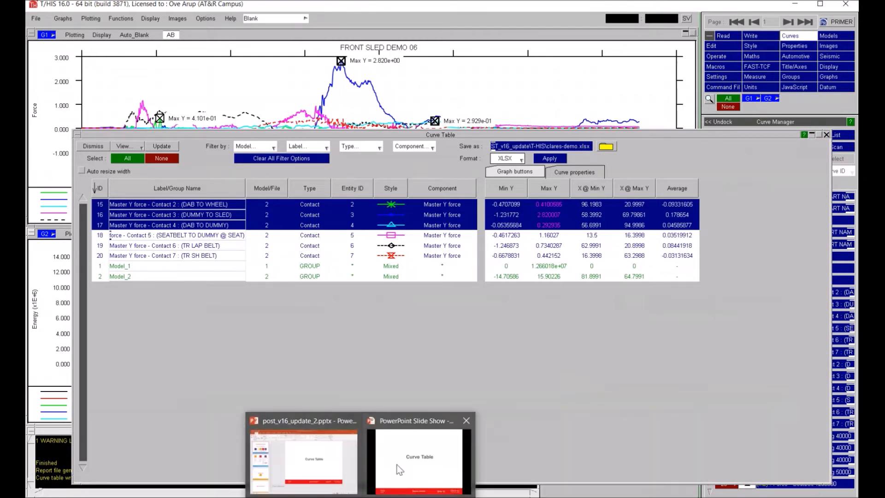
mouse_move(399, 469)
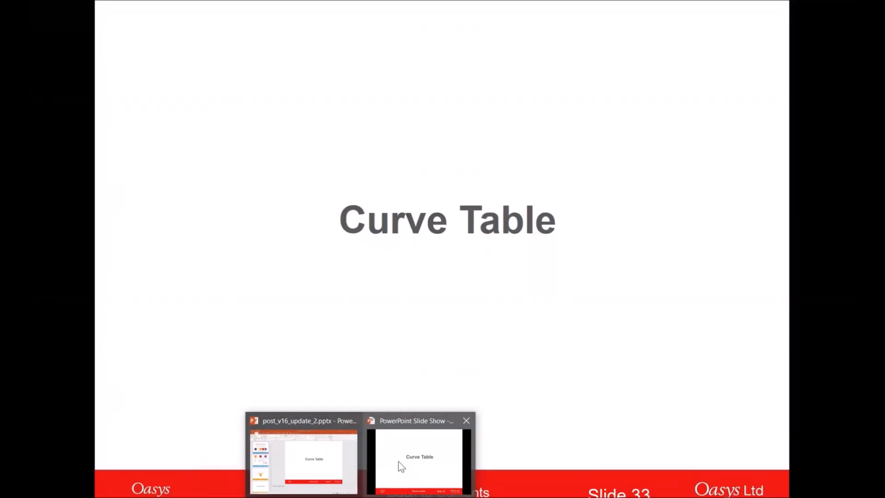
click(398, 461)
click(433, 272)
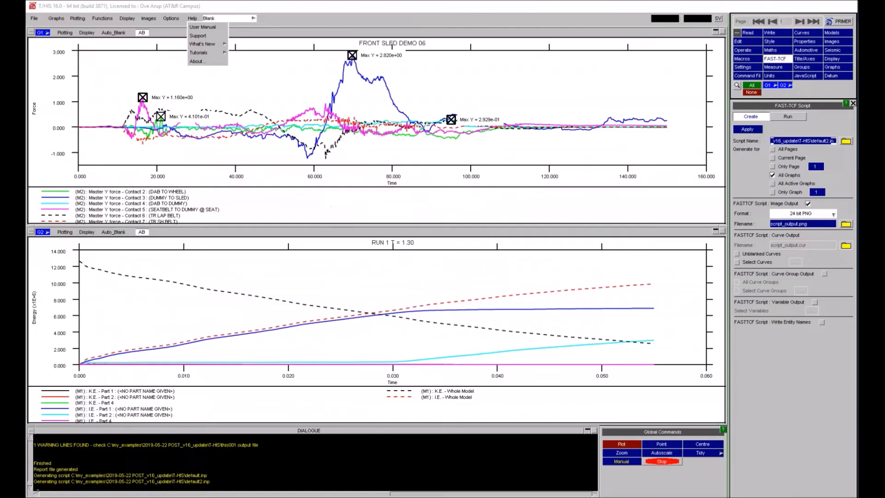
Open the settings for saving the current session to a session file.
click(34, 19)
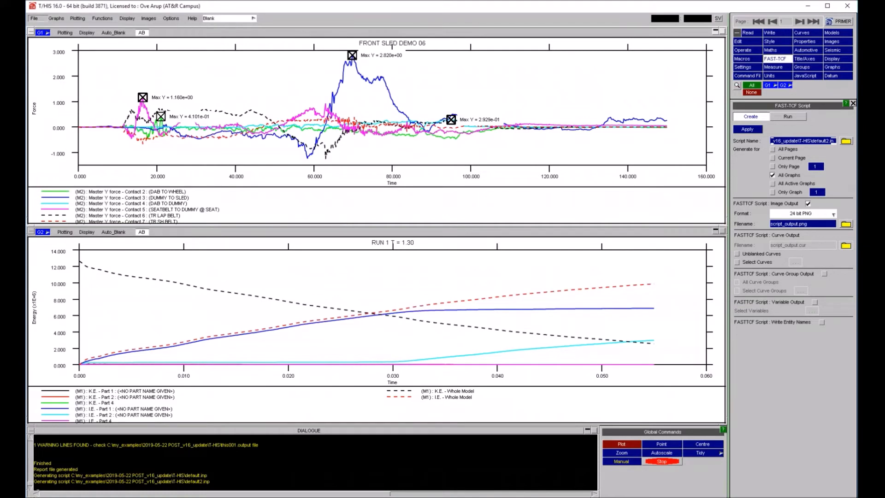
mouse_move(44, 46)
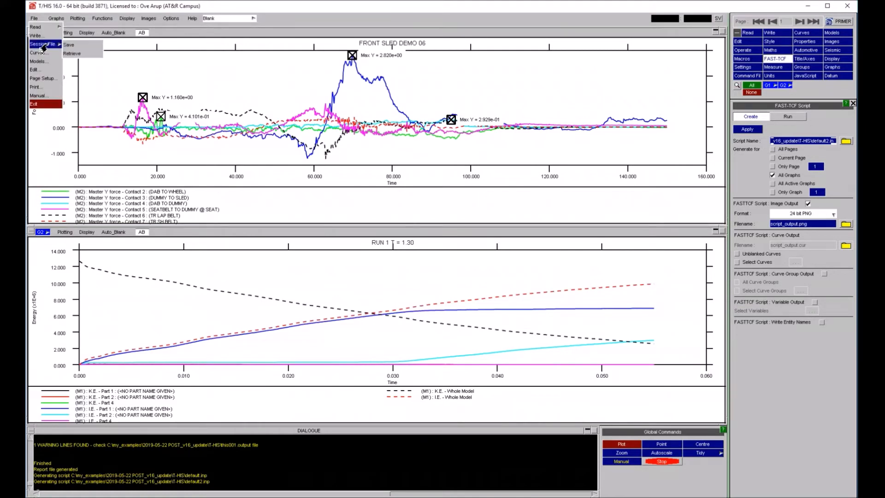
click(82, 46)
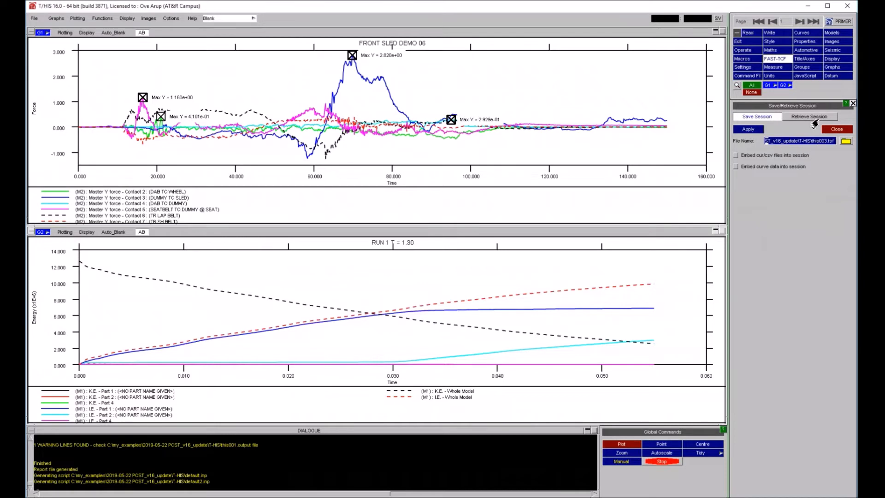
click(739, 127)
Lower the Display Factor to enlarge the interface, keep the new value and dismiss the Menu Attributes without saving them as preferences.
click(170, 19)
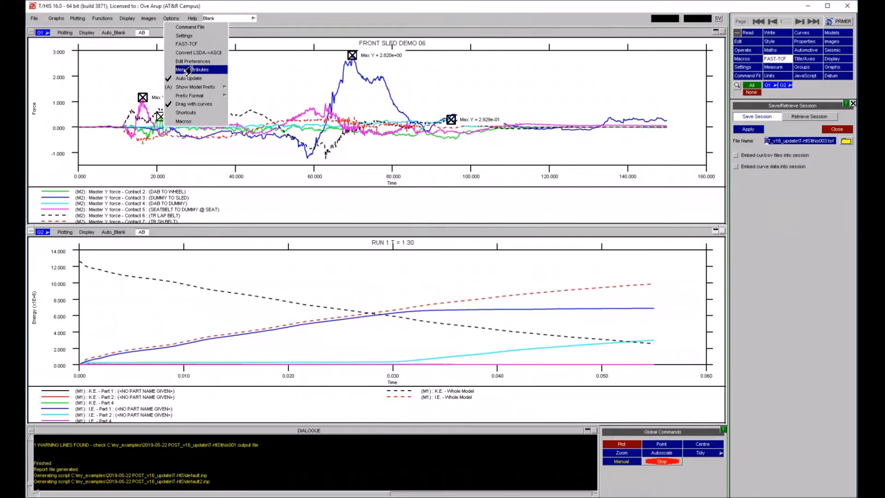
click(187, 70)
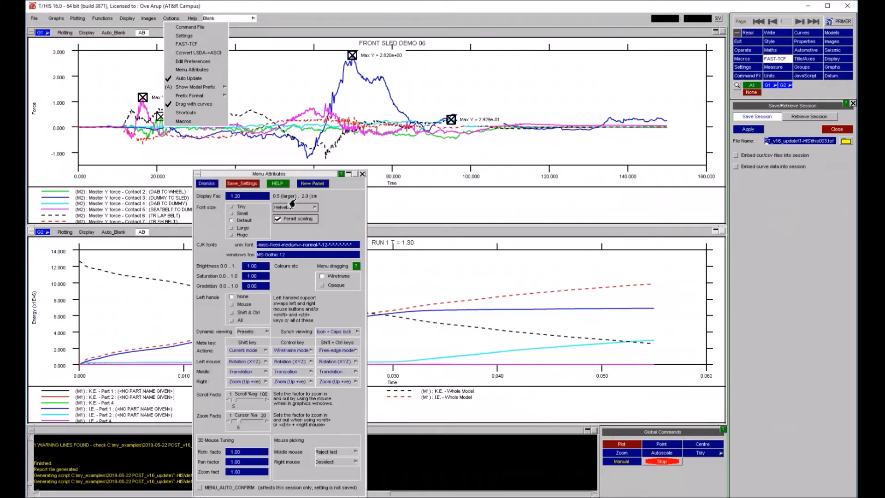
click(247, 199)
key(Return)
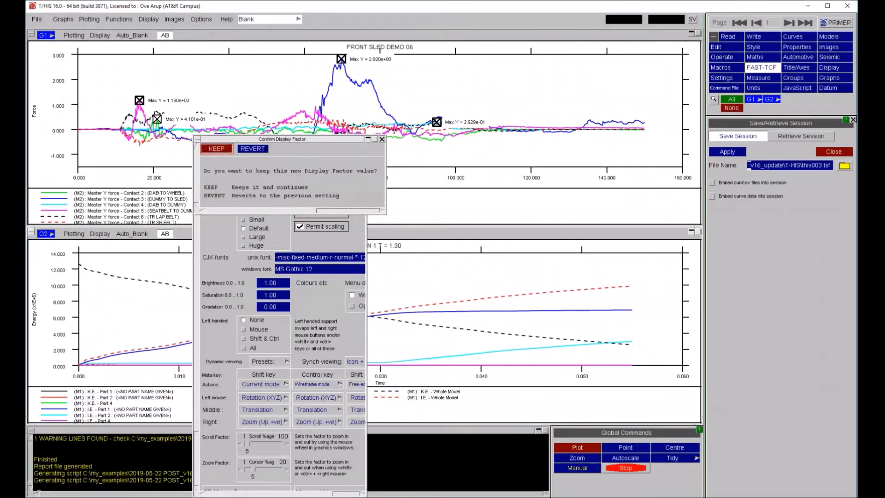
click(217, 148)
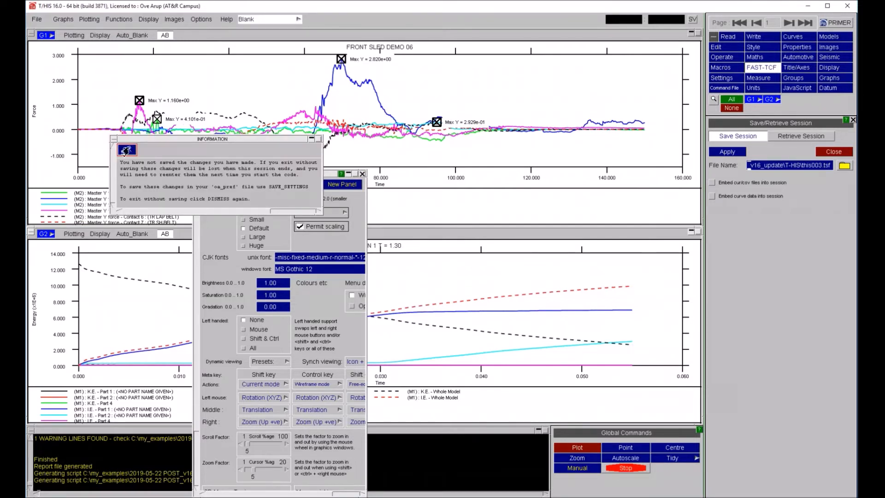
click(216, 185)
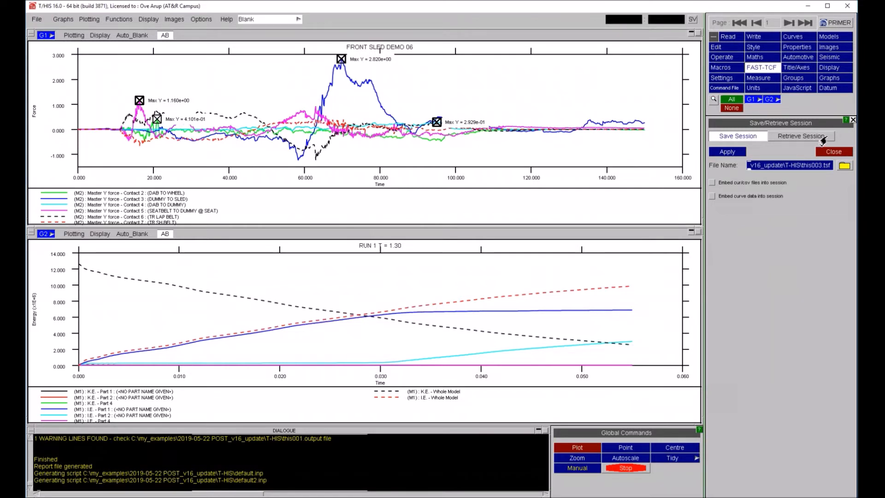
Save the current session to the session file this003.tsf without embedding cur/csv files or curve data.
click(728, 37)
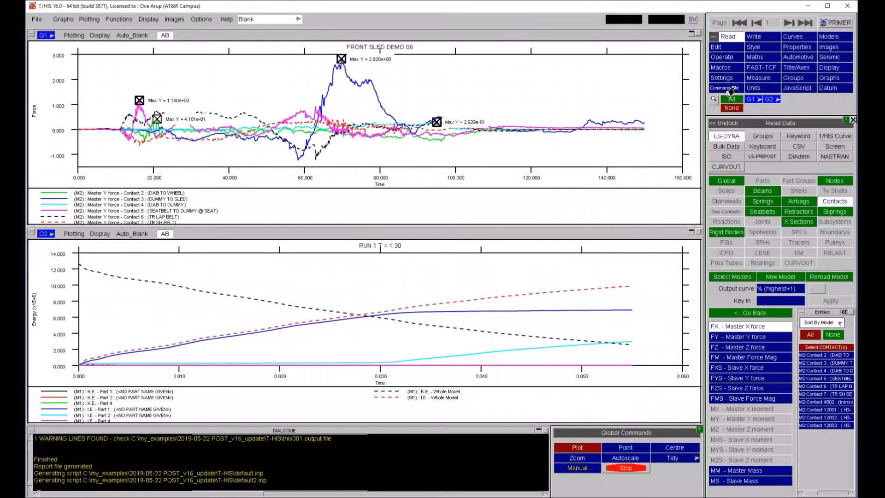
click(37, 19)
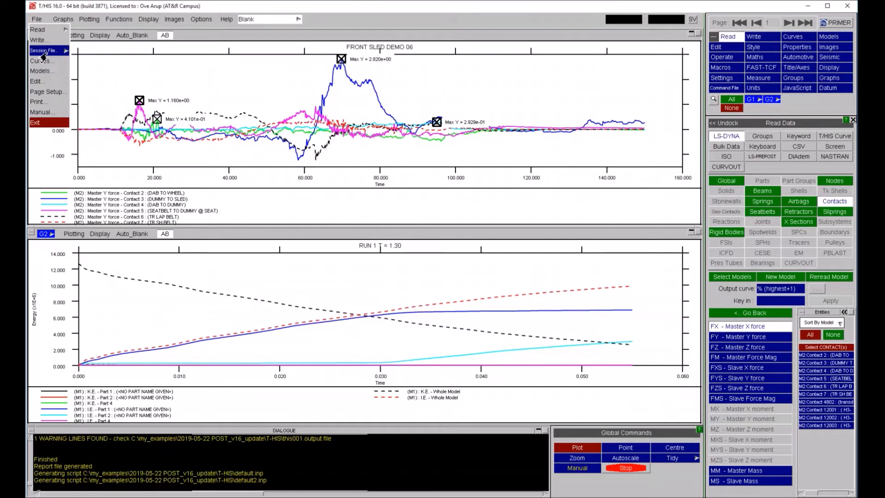
mouse_move(46, 51)
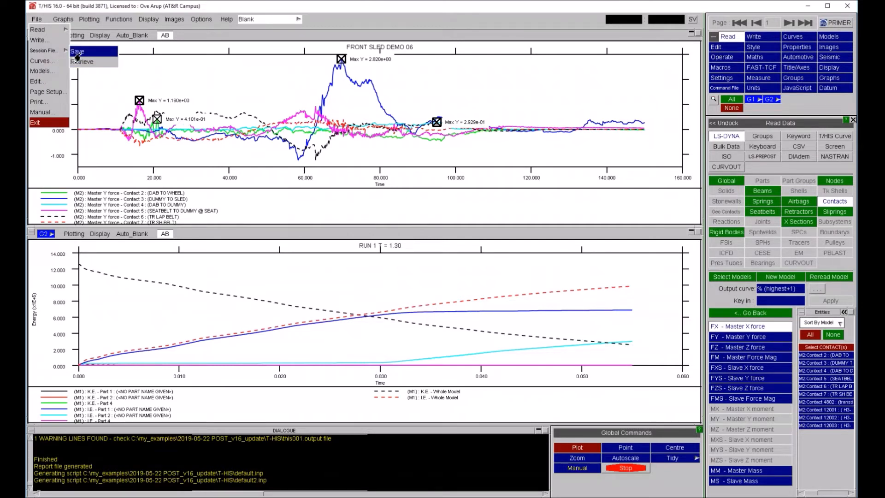
click(77, 56)
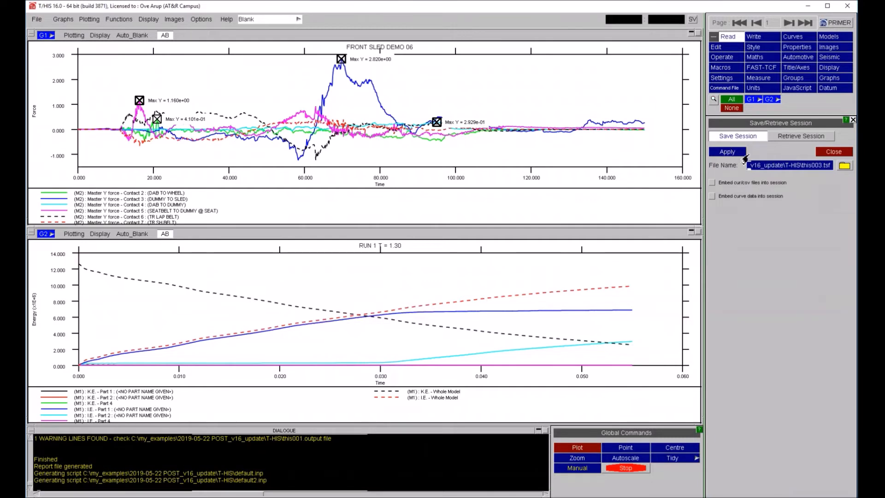
click(730, 153)
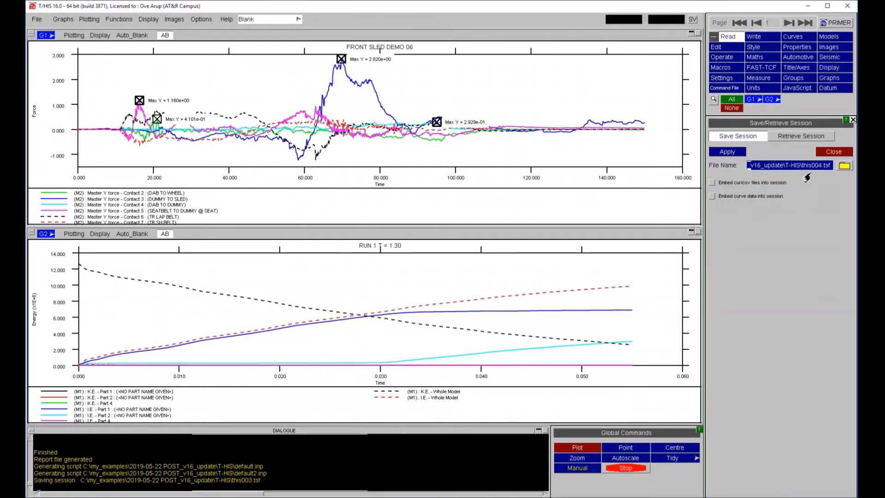
Set the session retrieve options to retain the existing session and open the retrieved one on a new graph.
click(796, 140)
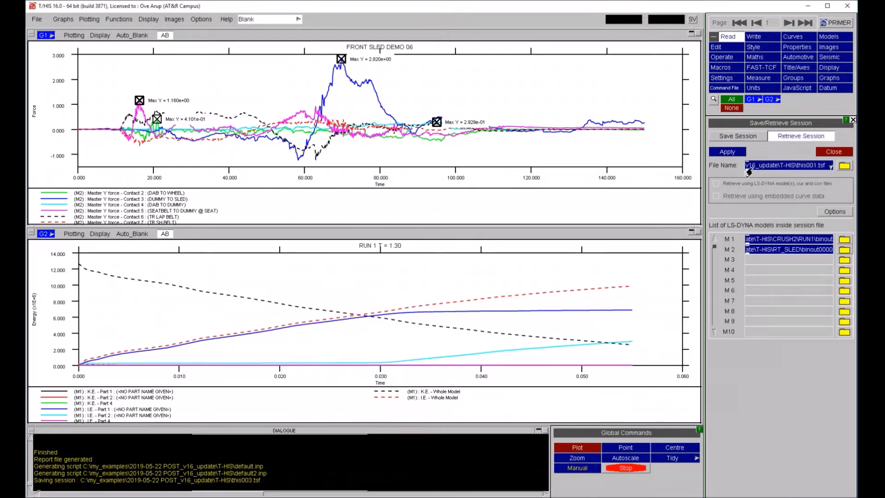
click(829, 216)
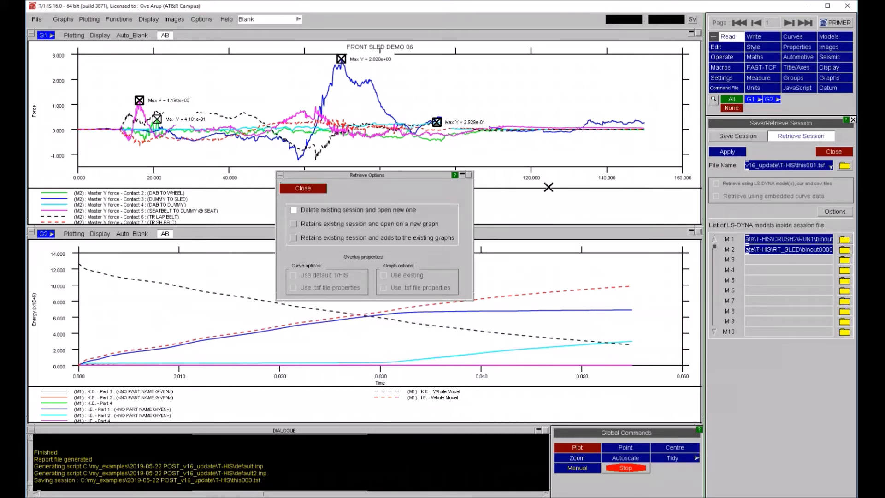
click(294, 223)
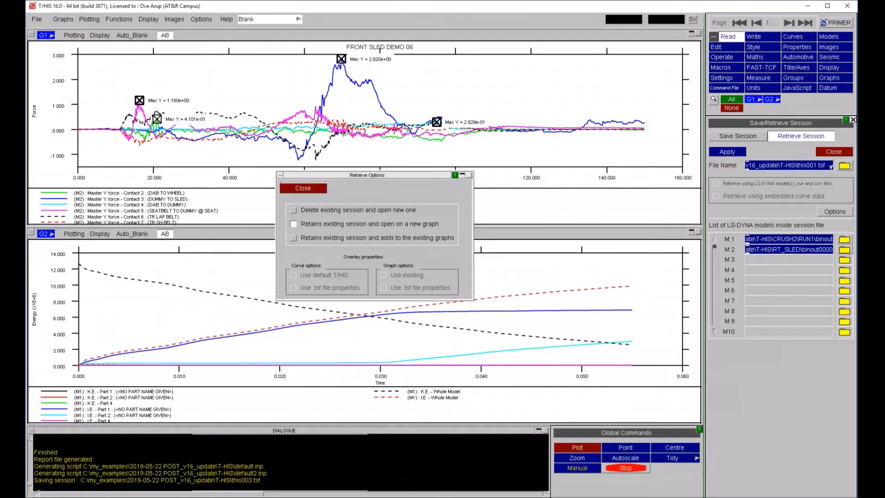
click(301, 191)
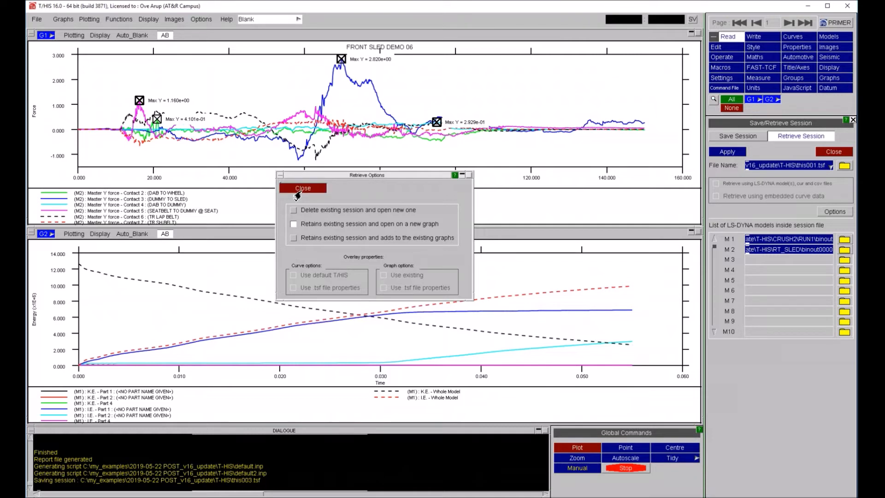
Bring up the T/HIS exit confirmation, and switch to the PowerPoint slide show's Save and Retrieve slide.
click(847, 6)
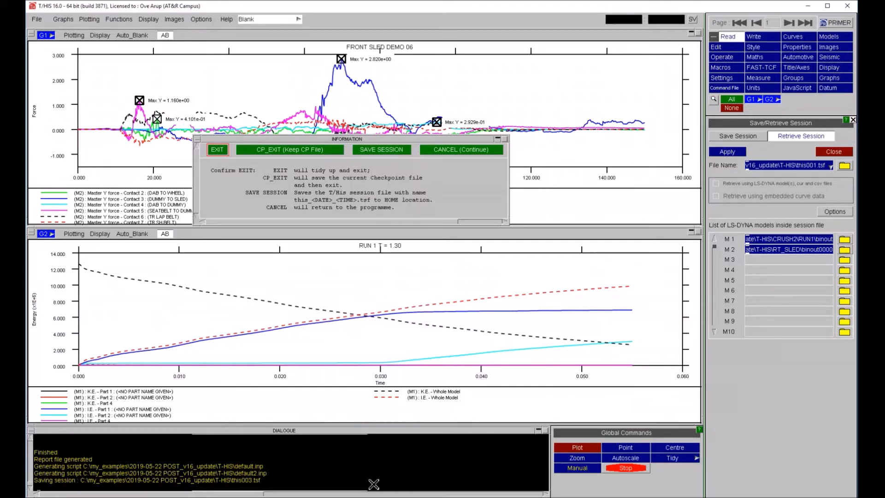
mouse_move(359, 493)
click(420, 457)
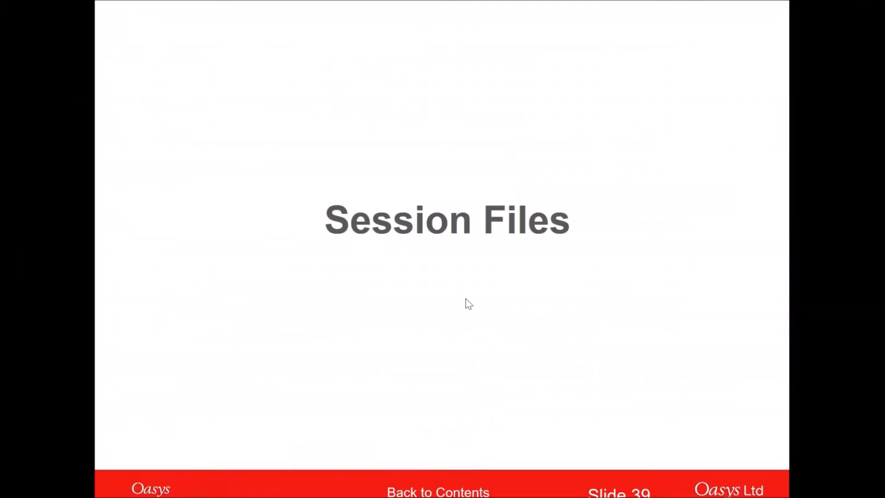
click(451, 226)
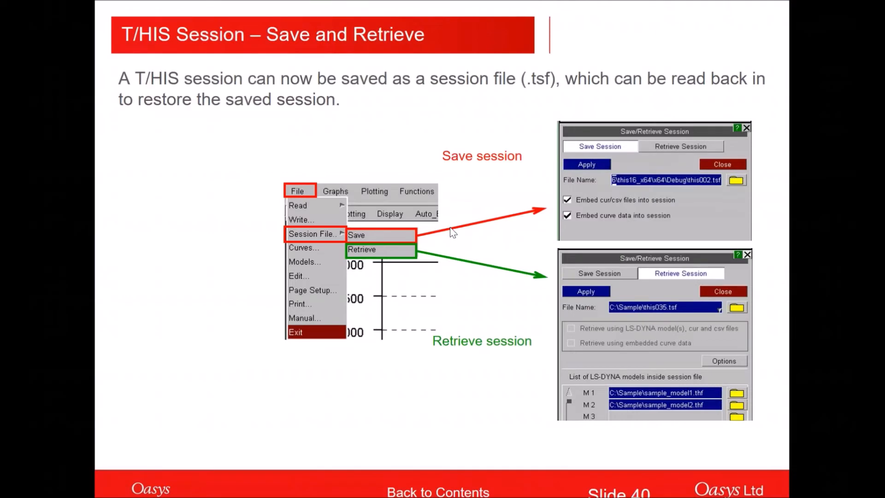
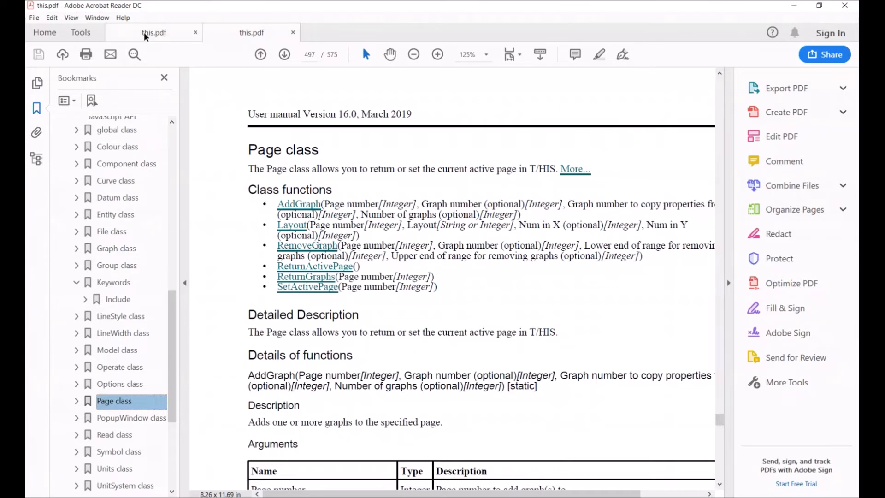
Compare the Graph class reference in the version 16.0 user manual with the one in the version 15.0 manual in Acrobat Reader.
click(132, 250)
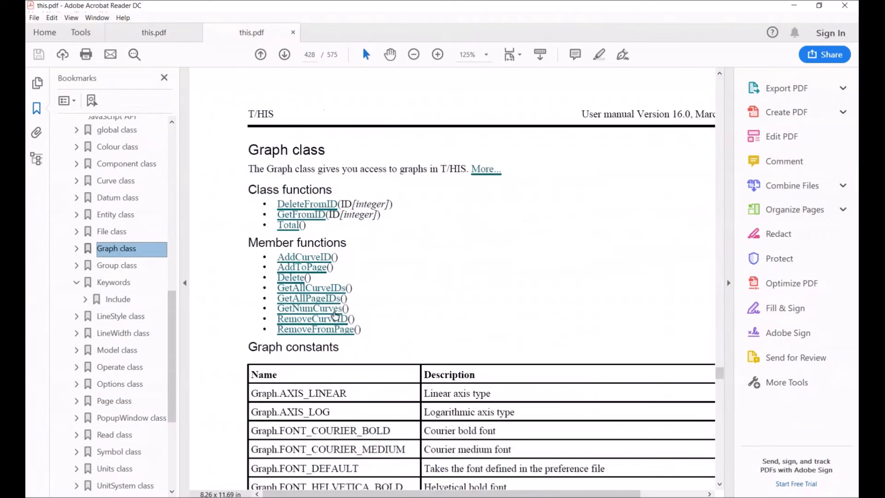
click(152, 32)
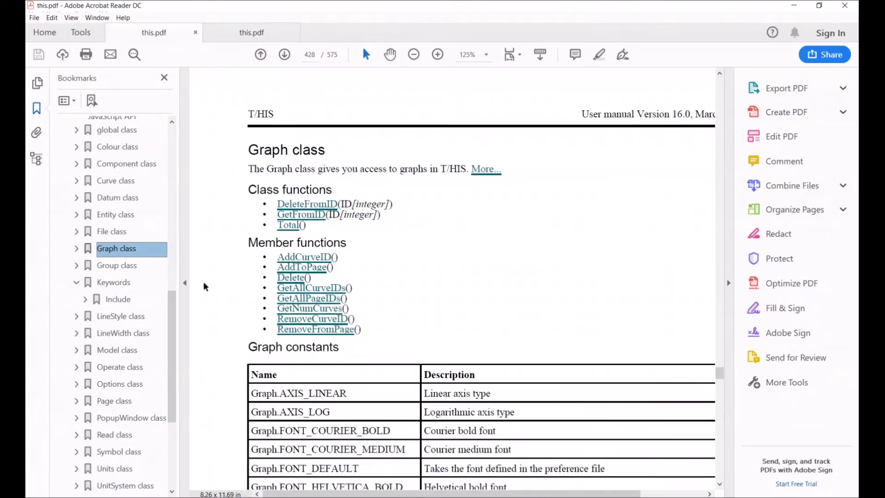
scroll(120, 431, down, 5)
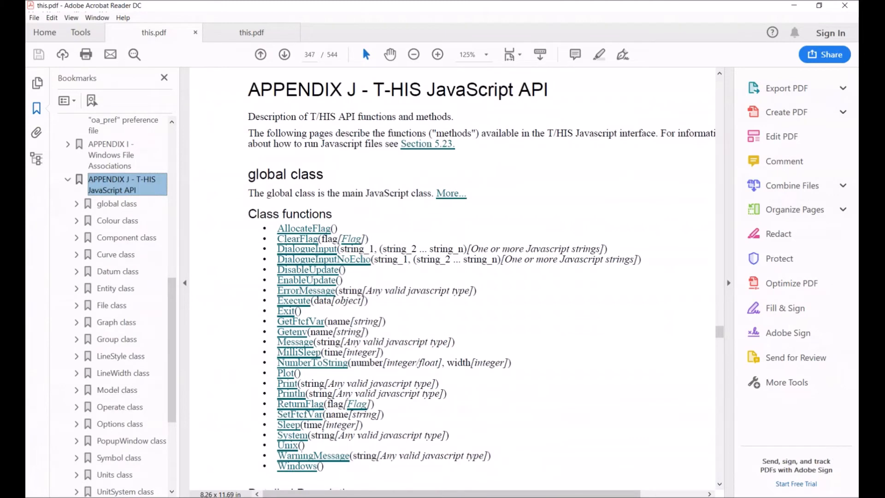
click(116, 322)
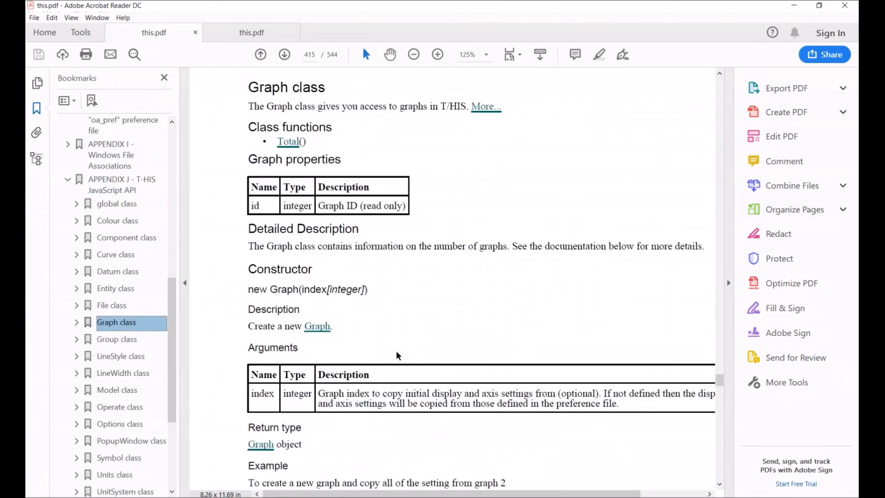
scroll(398, 355, down, 5)
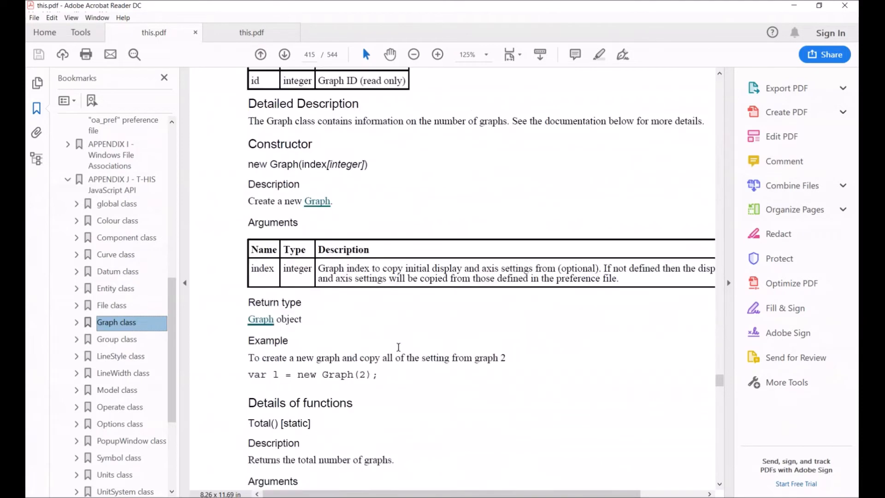
scroll(398, 347, up, 6)
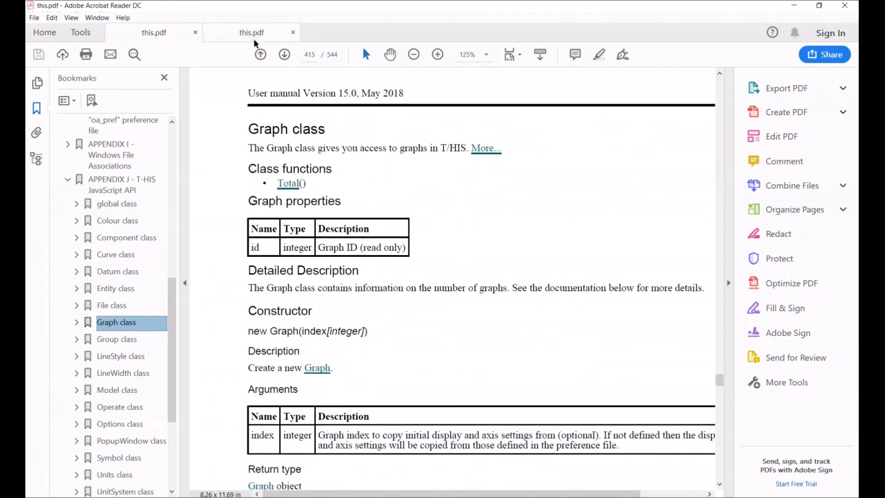
Return to the version 16.0 manual and examine the Graph class functions, constants and full properties table.
click(253, 40)
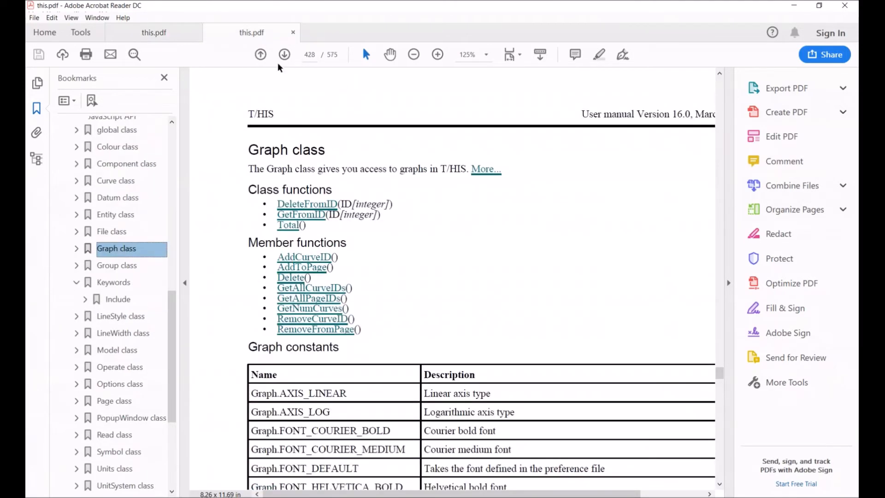
click(413, 55)
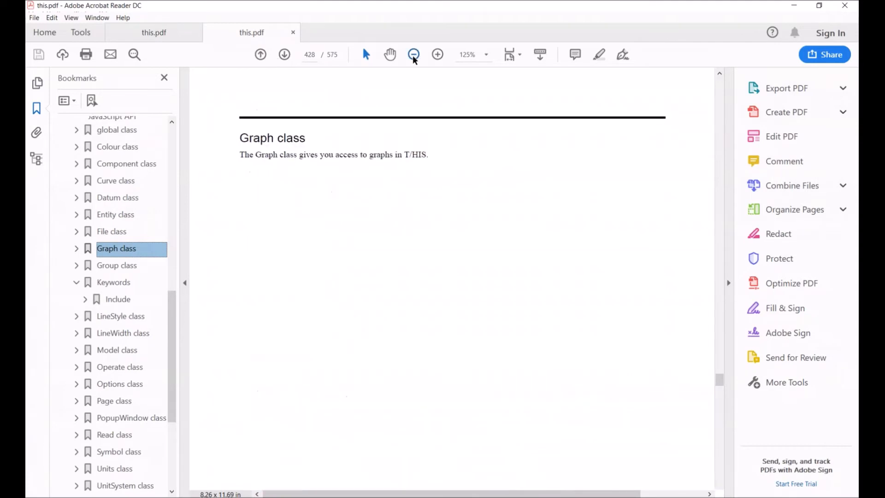
click(413, 55)
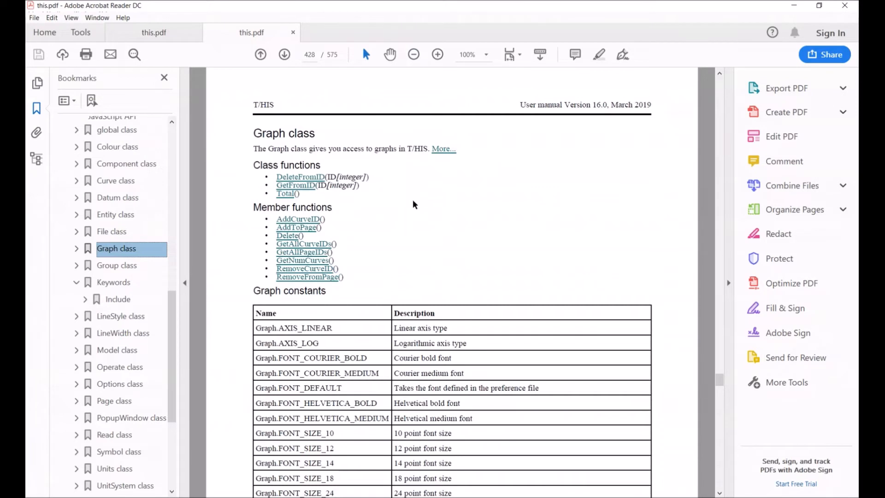
scroll(386, 211, up, 3)
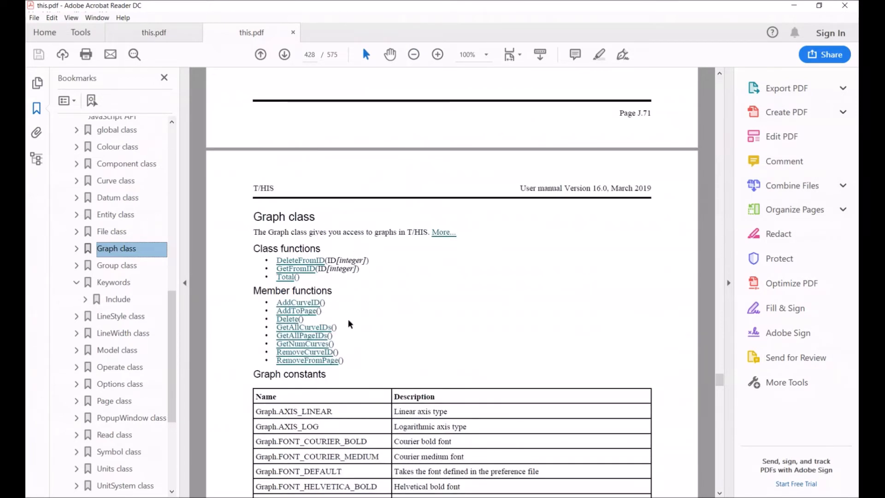
scroll(454, 281, down, 10)
scroll(454, 281, down, 20)
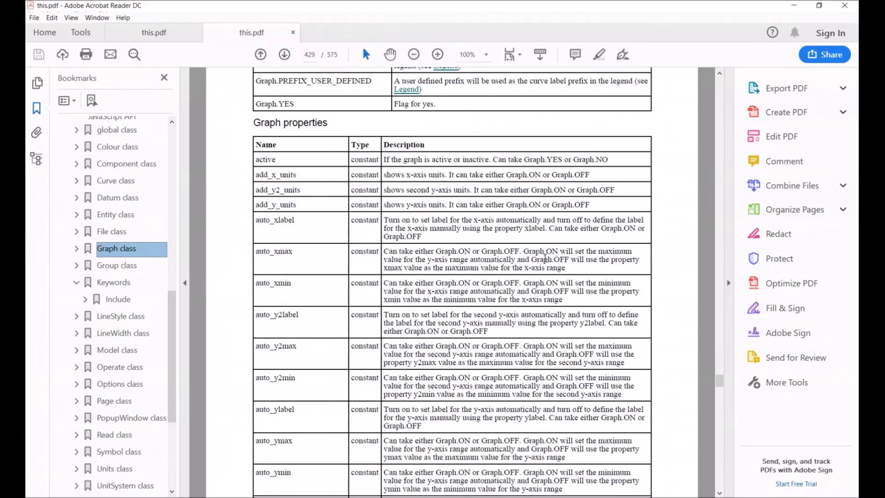
scroll(420, 254, down, 5)
scroll(420, 254, down, 10)
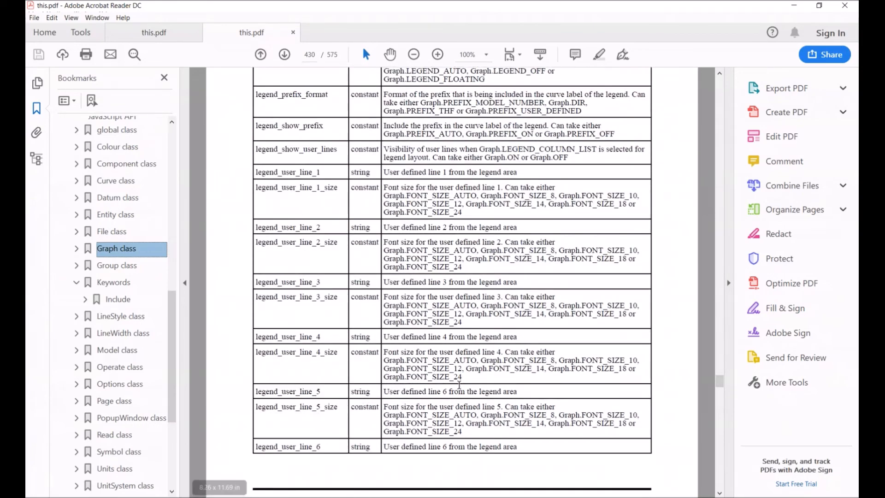
scroll(420, 254, down, 3)
scroll(451, 281, down, 15)
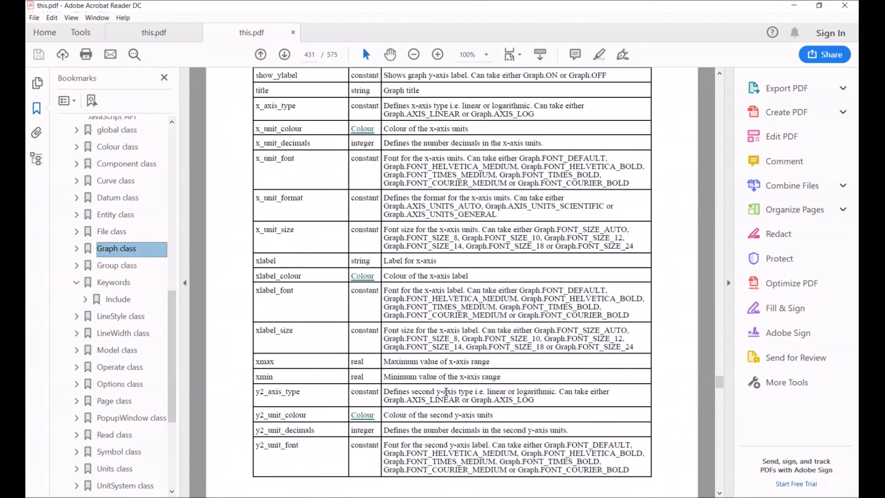
scroll(451, 281, down, 8)
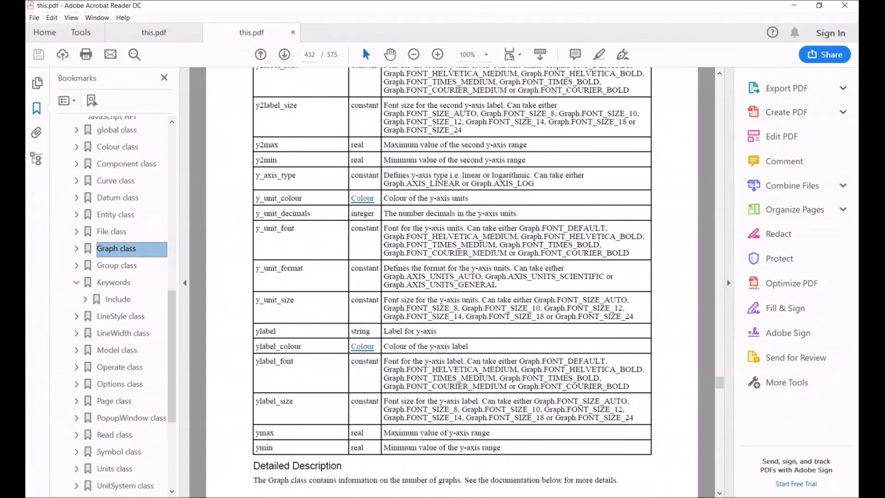
scroll(451, 281, up, 1)
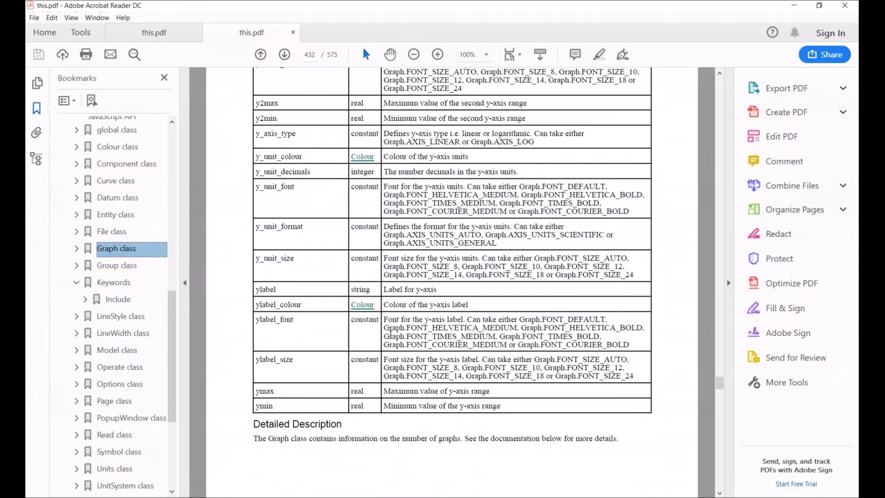
Show the Group class reference and highlight the x_at_ymax, x_at_ymin and x_at_yminpos rows of its properties table.
key(Down)
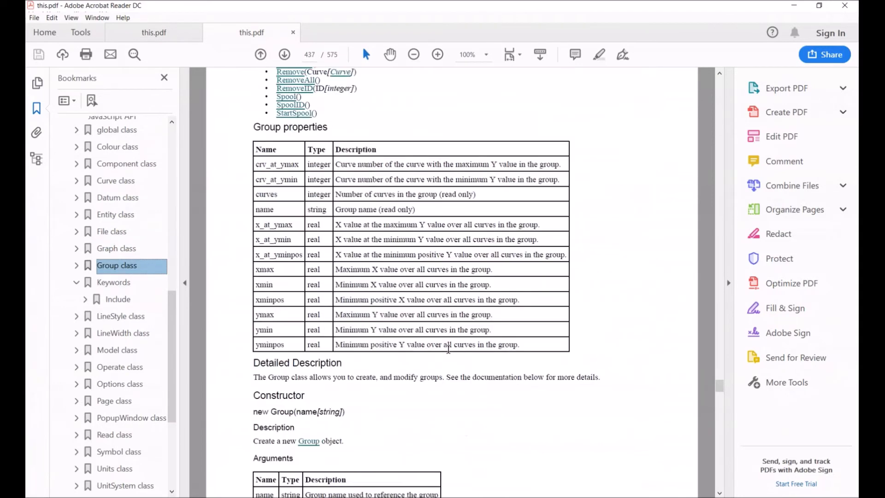
scroll(448, 349, up, 5)
scroll(496, 371, down, 3)
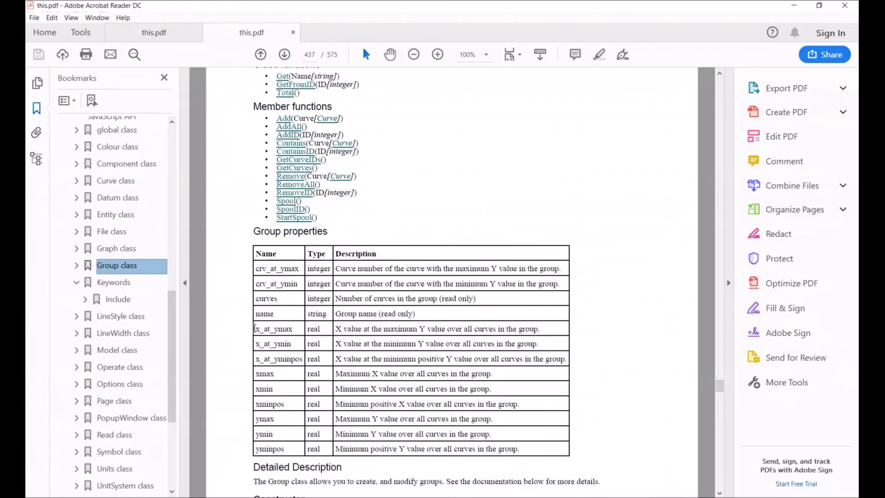
drag(254, 328, 261, 368)
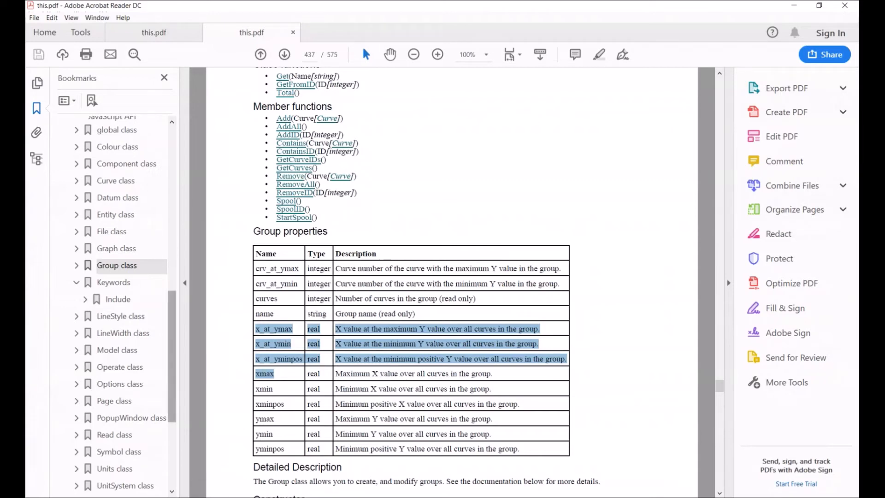
Open the Read class reference to examine its file-reading functions, and look through the JavaScript API class bookmarks.
click(130, 435)
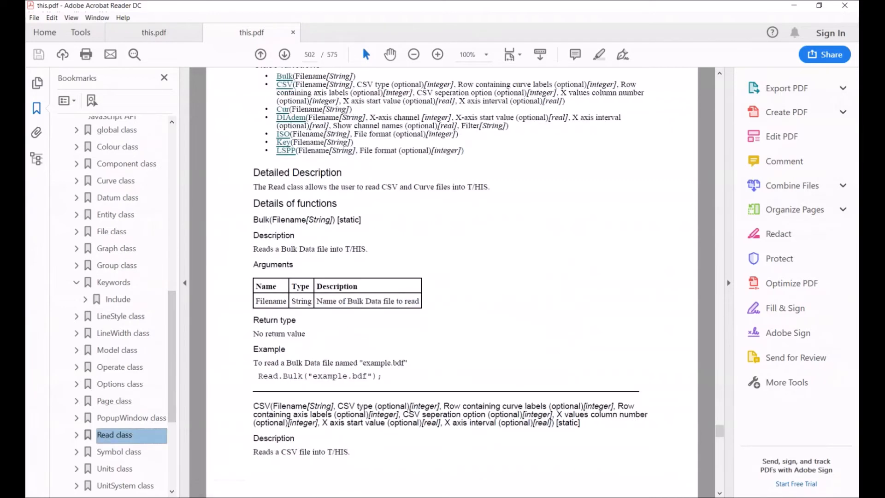
scroll(441, 308, up, 2)
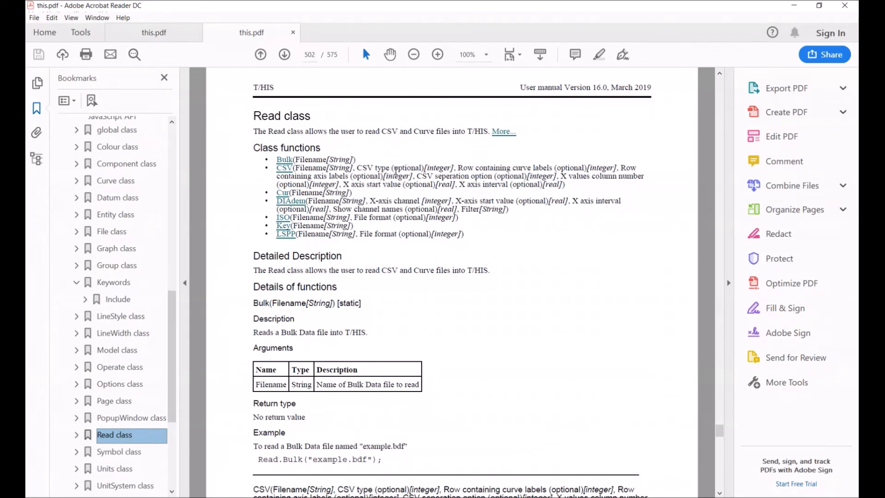
scroll(111, 307, up, 5)
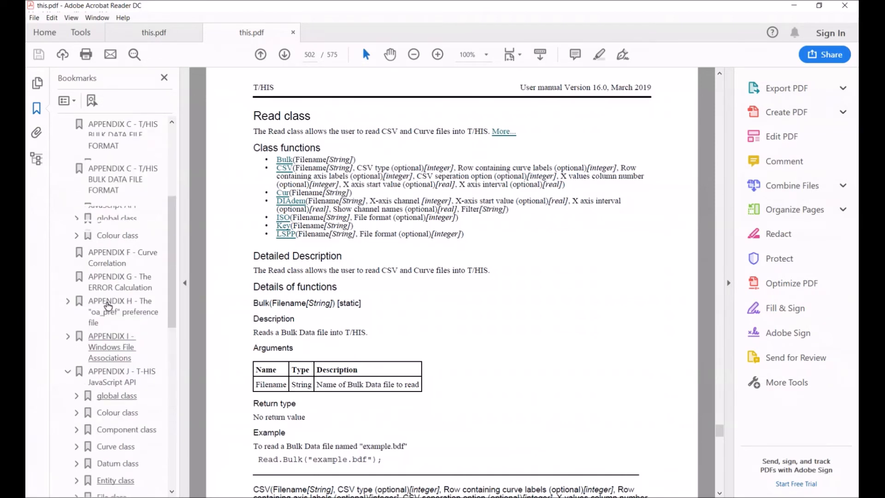
scroll(145, 431, down, 3)
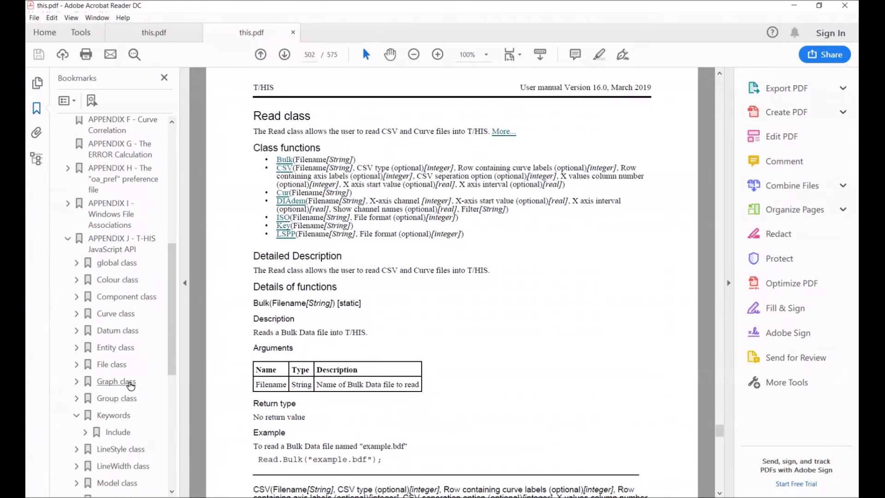
Show the Model class reference in the version 16.0 manual and return to the Read class functions.
scroll(119, 449, down, 2)
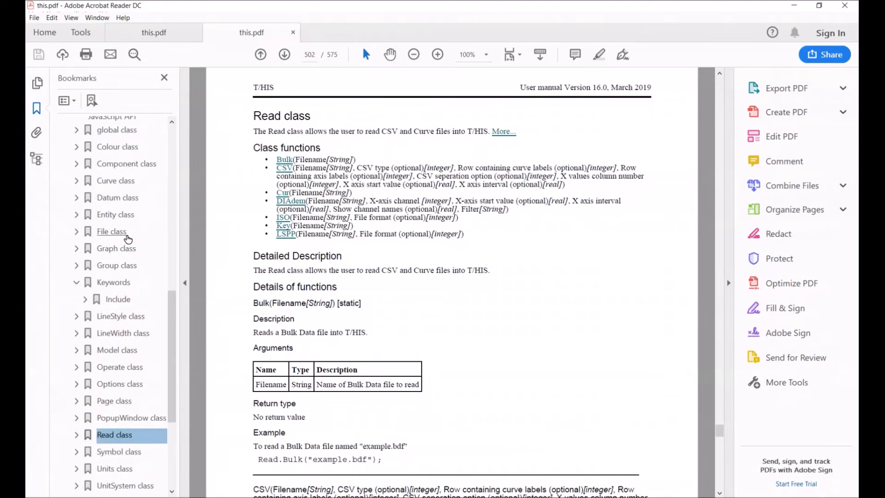
click(119, 351)
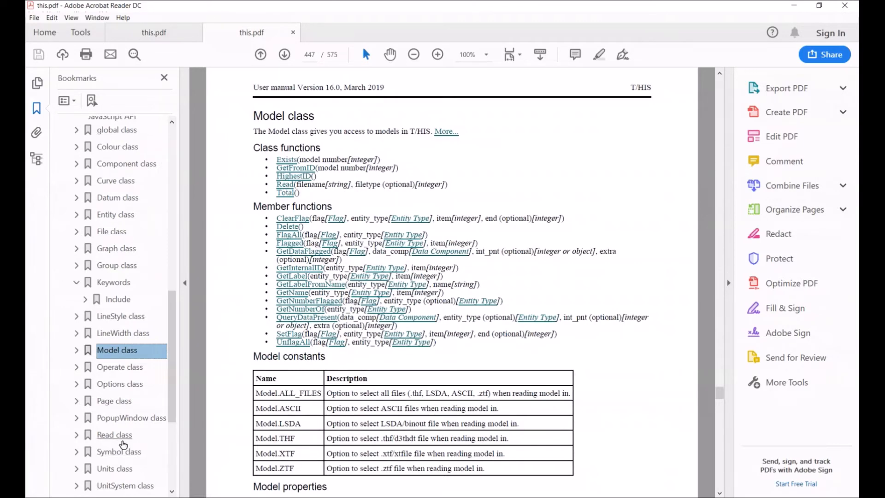
click(123, 441)
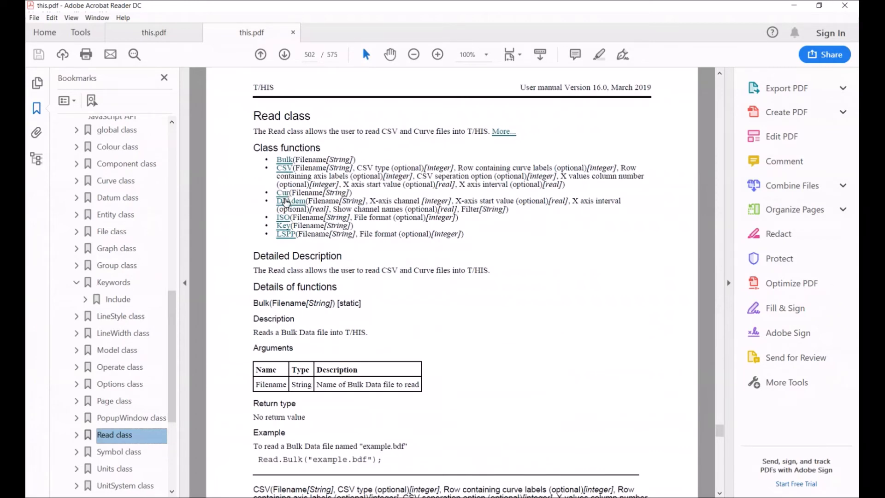
Switch to the T/HIS session with the curve table, dismiss the table and show the Read Data options.
click(415, 497)
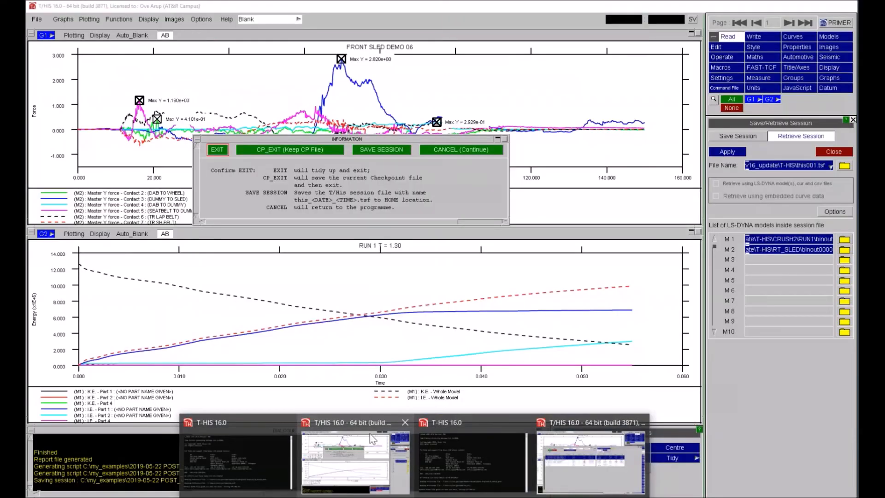
click(370, 435)
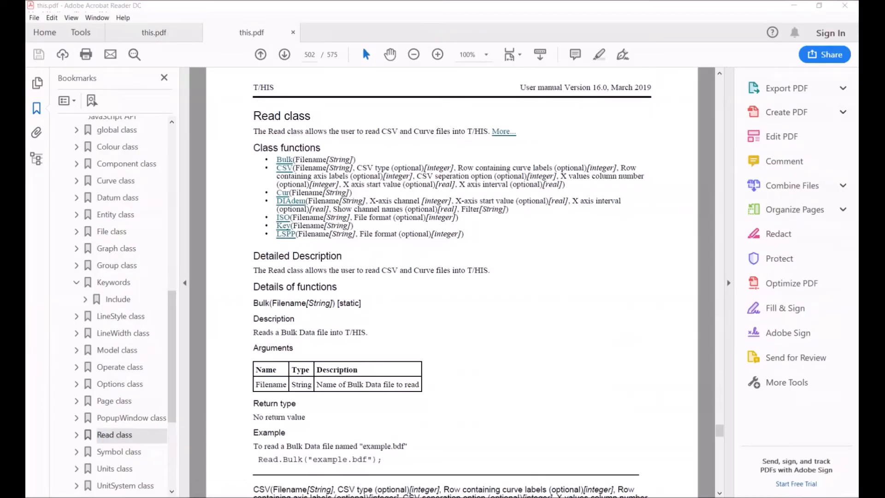
click(472, 479)
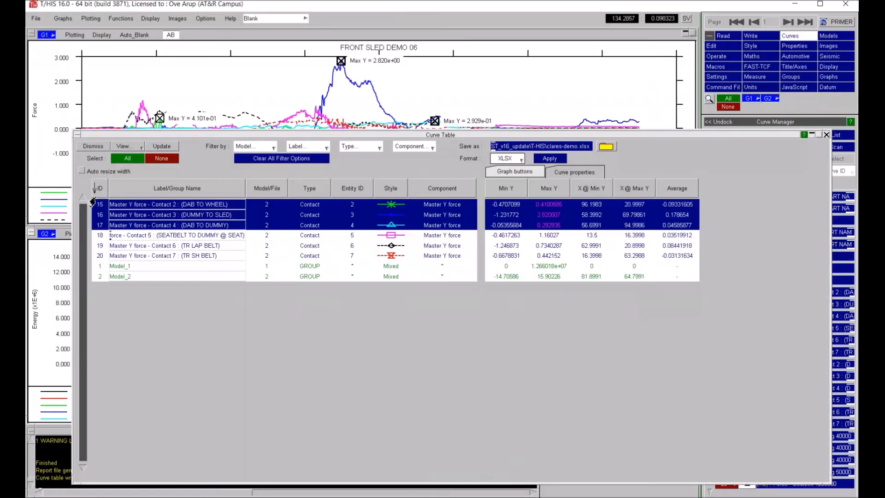
click(94, 146)
click(719, 36)
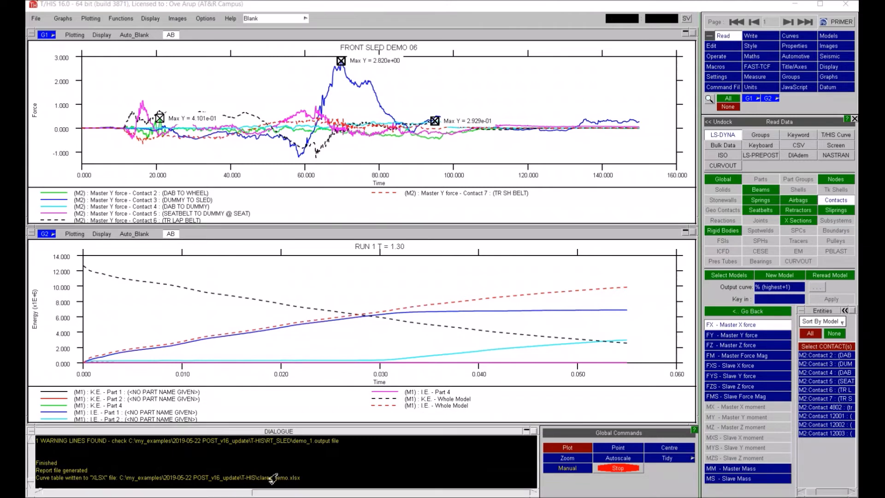
Switch to the presentation and go through its JavaScript slides.
mouse_move(363, 450)
click(399, 469)
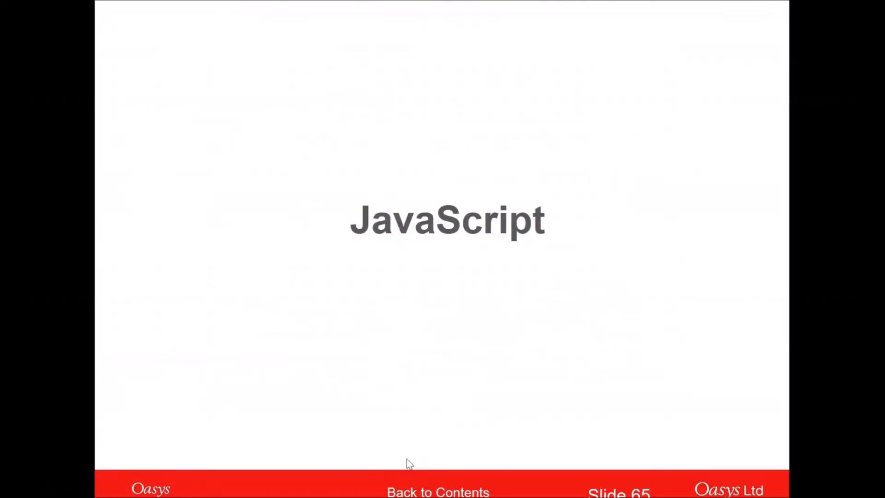
click(406, 458)
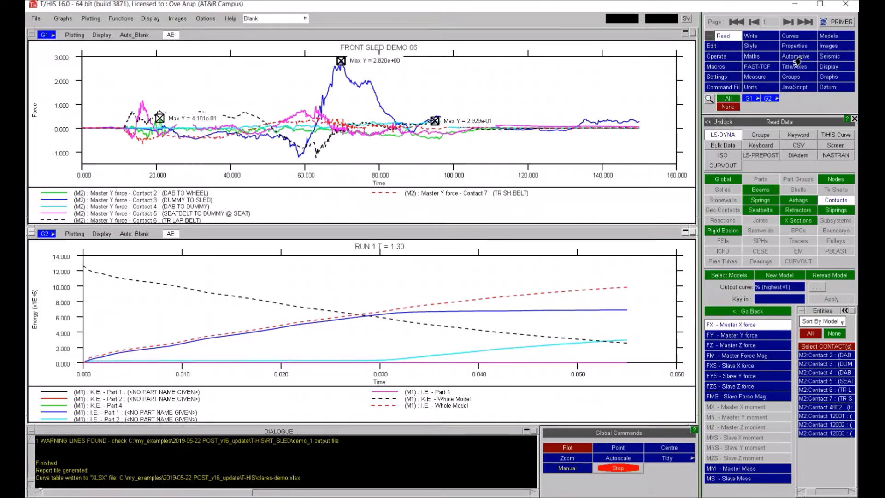
Set up a FAST-TCF script in T/HIS for all graphs, with image output enabled.
click(759, 67)
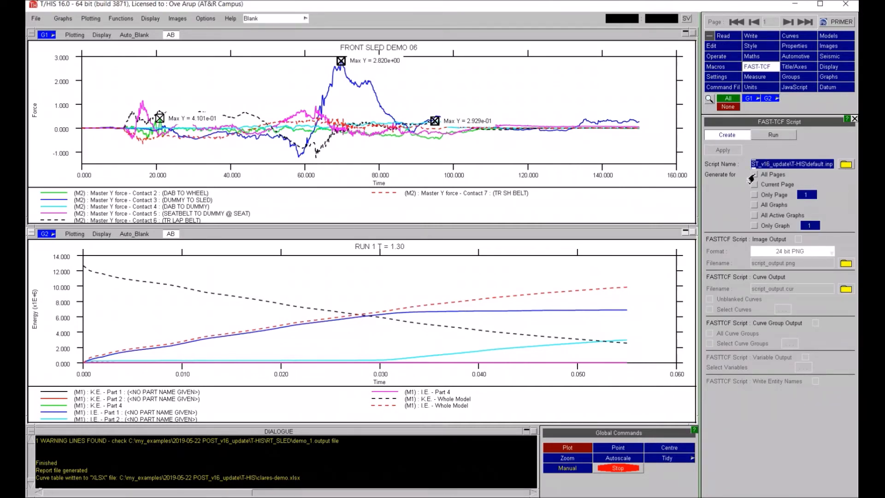
click(753, 204)
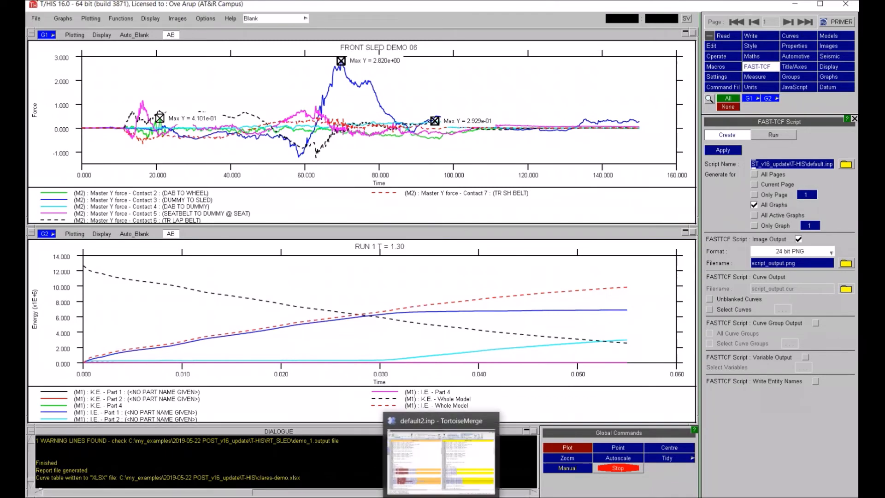
Compare default.inp with default2.inp in TortoiseMerge, and go through the FAST-TCF slides in the presentation.
click(457, 477)
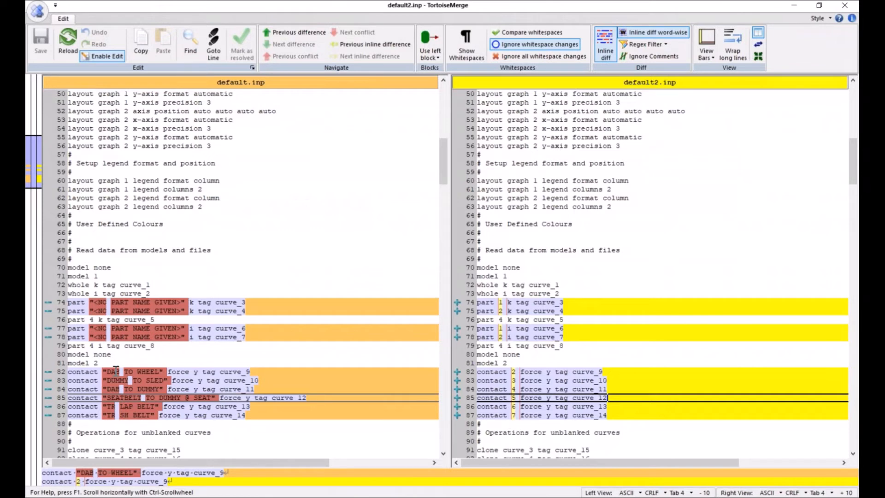
click(802, 7)
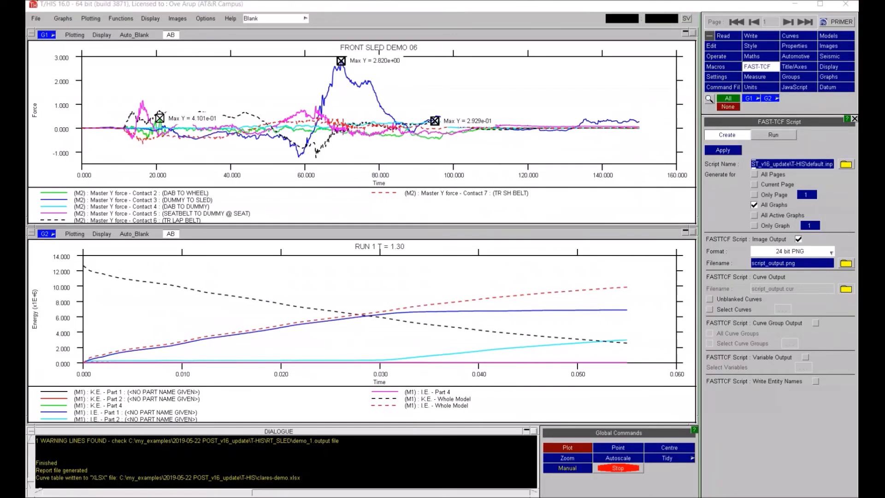
click(401, 456)
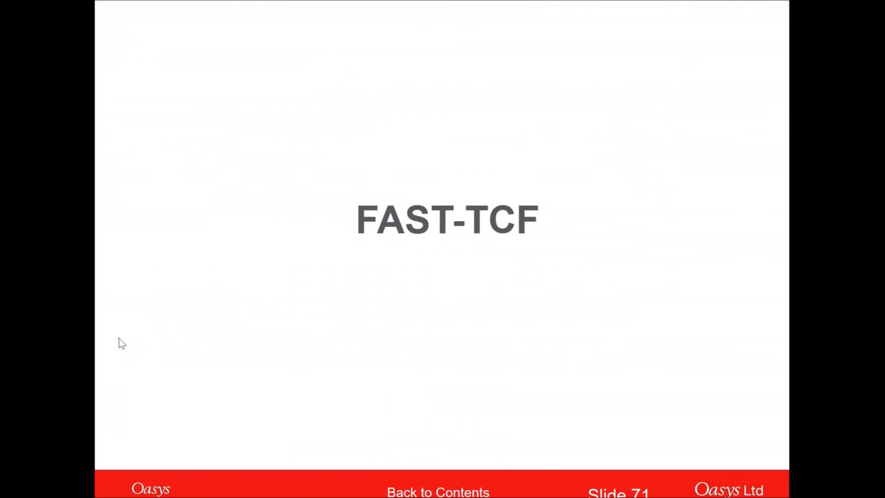
click(150, 331)
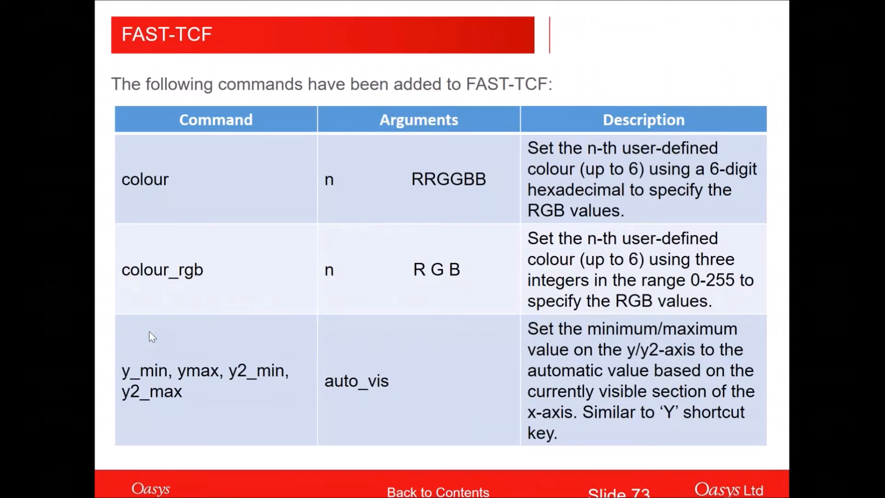
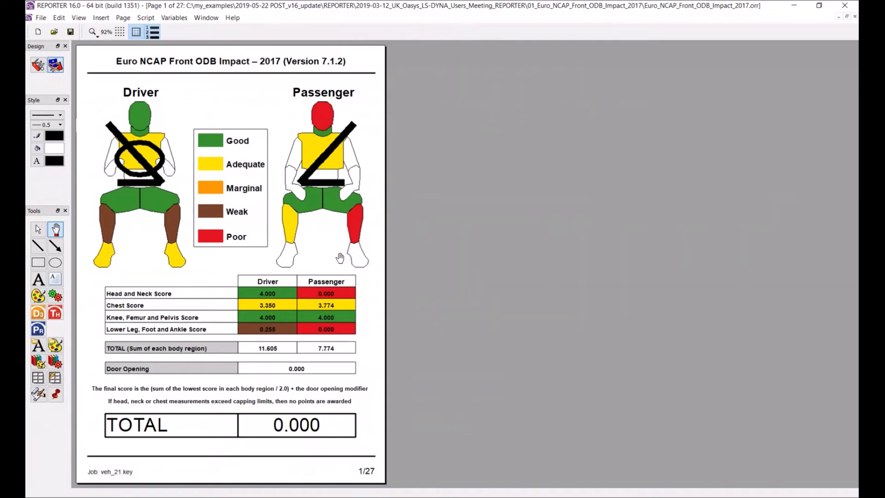
Examine the modifiers, head and neck assessment, head acceleration and steering column pages of the Euro NCAP Front ODB report in REPORTER.
key(Page_Down)
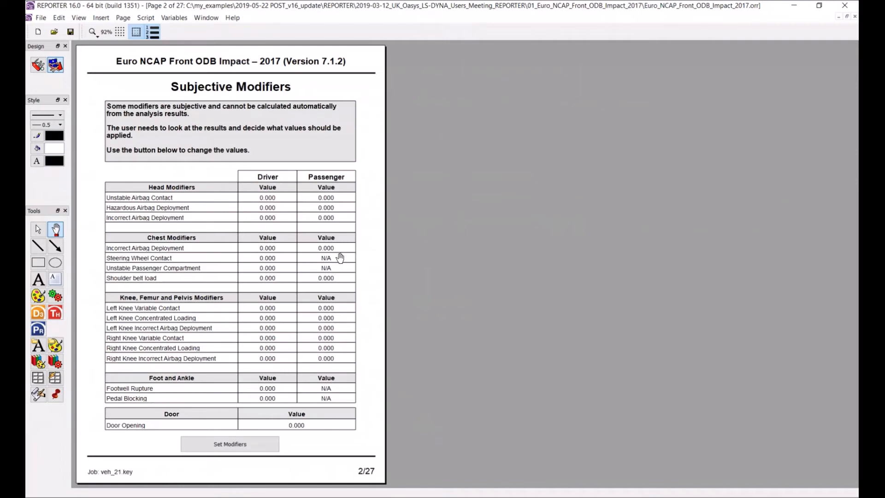
key(Page_Down)
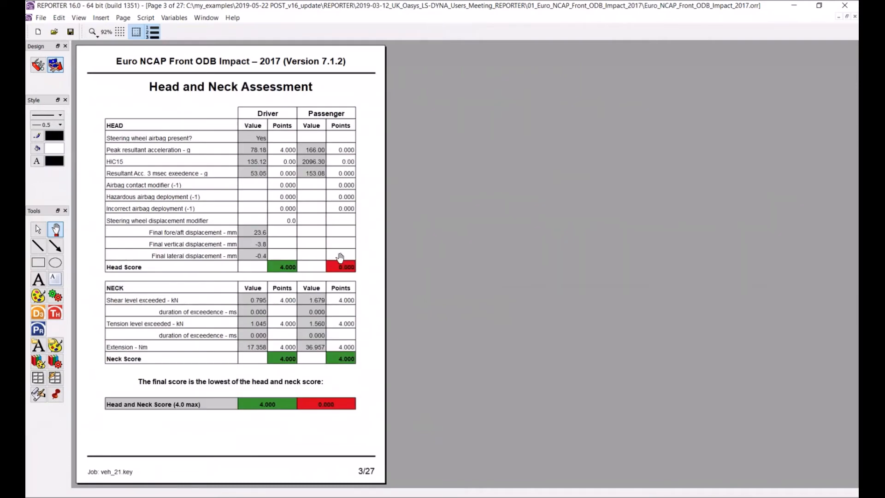
key(Page_Down)
key(Page_Down)
key(Page_Down)
key(Page_Down)
key(Page_Down)
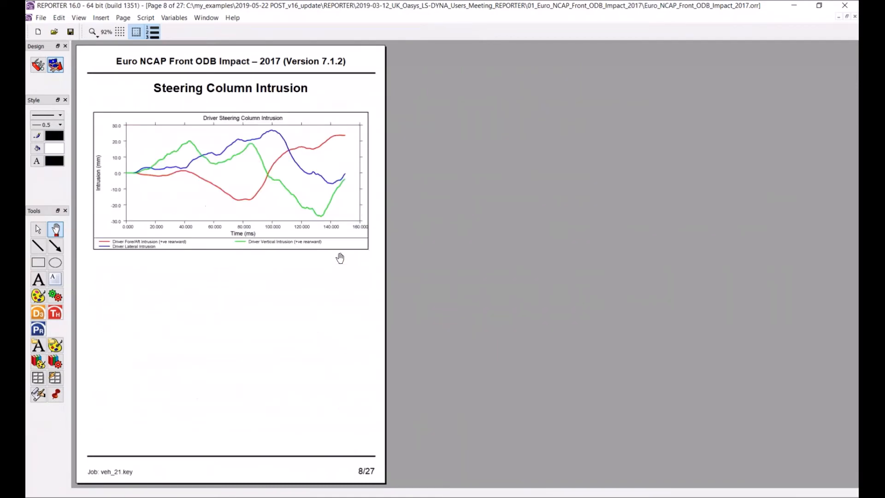
key(Page_Up)
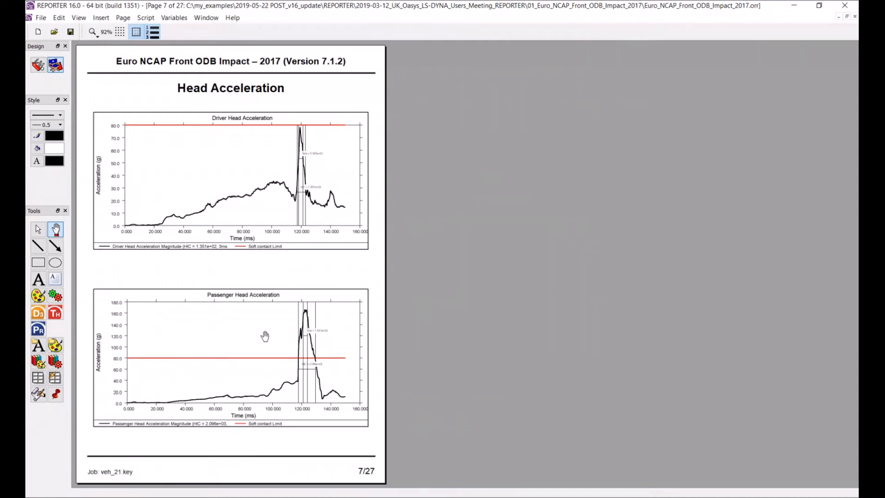
Look through the neck, chest, femur and tibia graph pages of the Euro NCAP report.
scroll(335, 395, down, 3)
scroll(336, 393, up, 1)
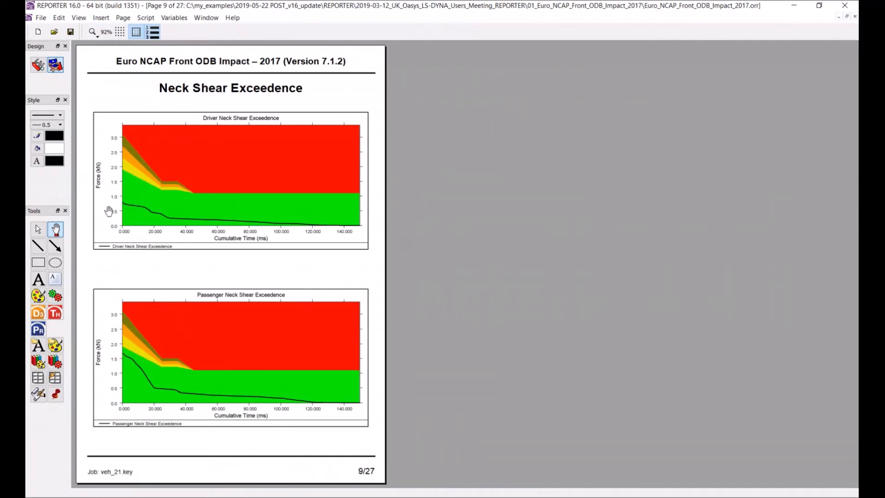
scroll(263, 278, down, 3)
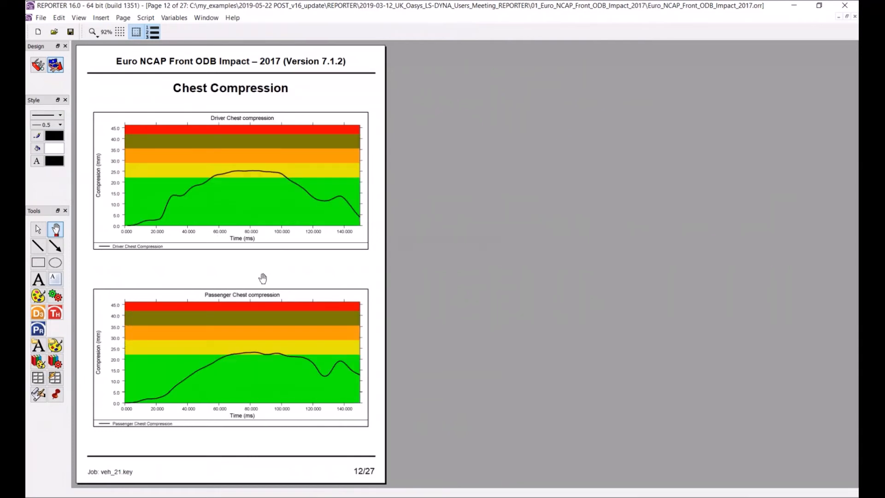
scroll(263, 278, down, 3)
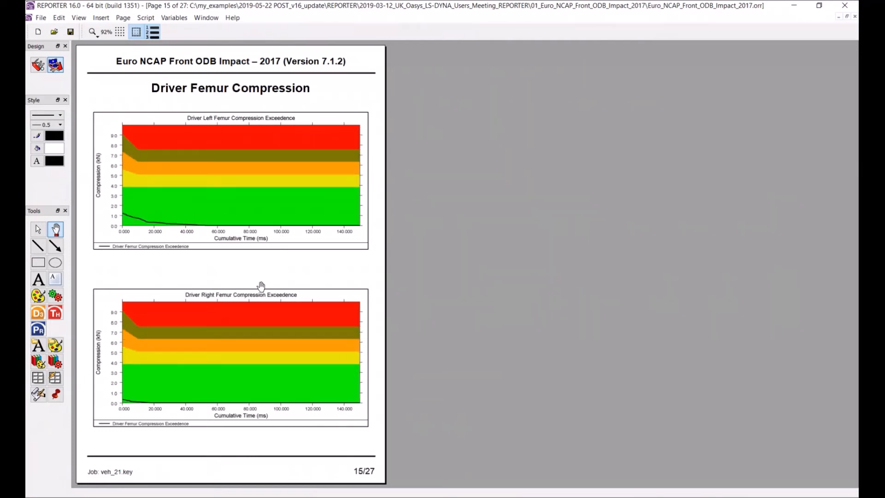
scroll(261, 286, down, 4)
scroll(261, 286, down, 4)
scroll(261, 287, down, 3)
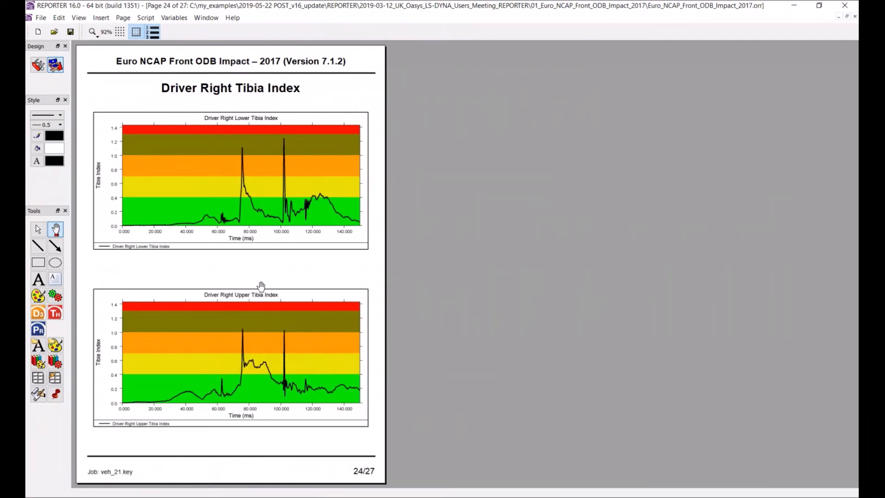
scroll(347, 309, up, 1)
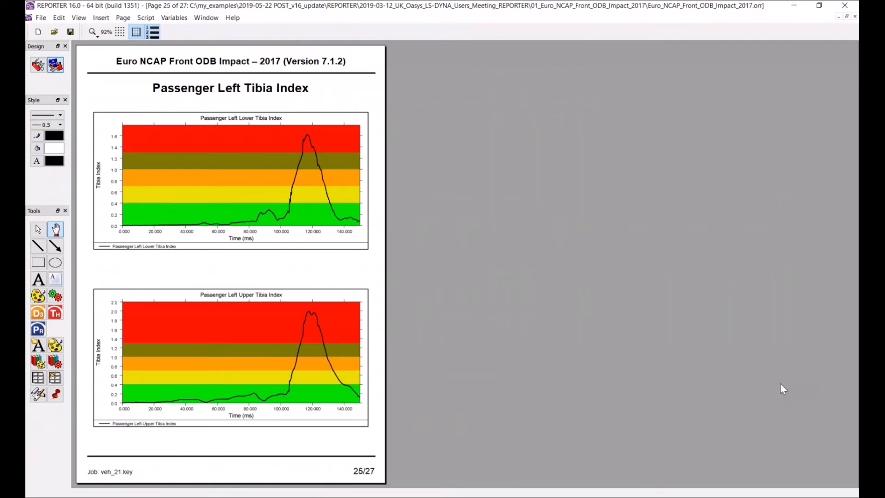
Open the General library template LS-DYNA Vehicle Model and acknowledge the request for a keyword file.
click(42, 18)
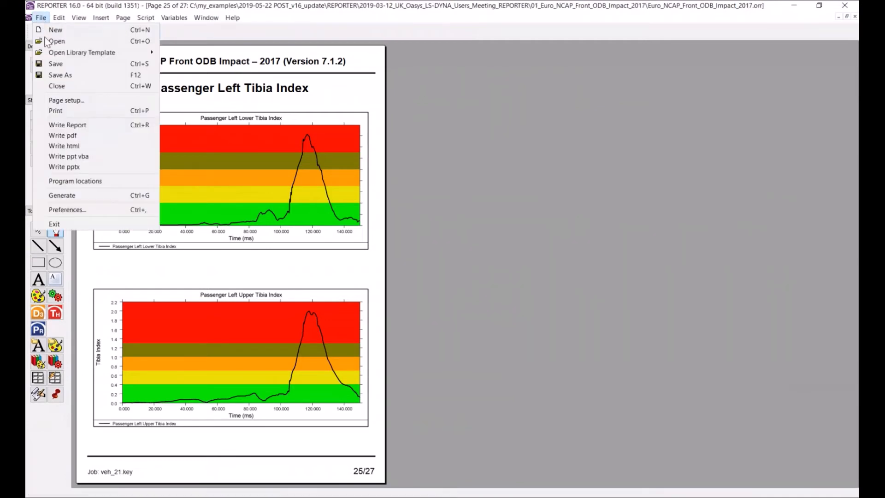
mouse_move(54, 51)
mouse_move(196, 85)
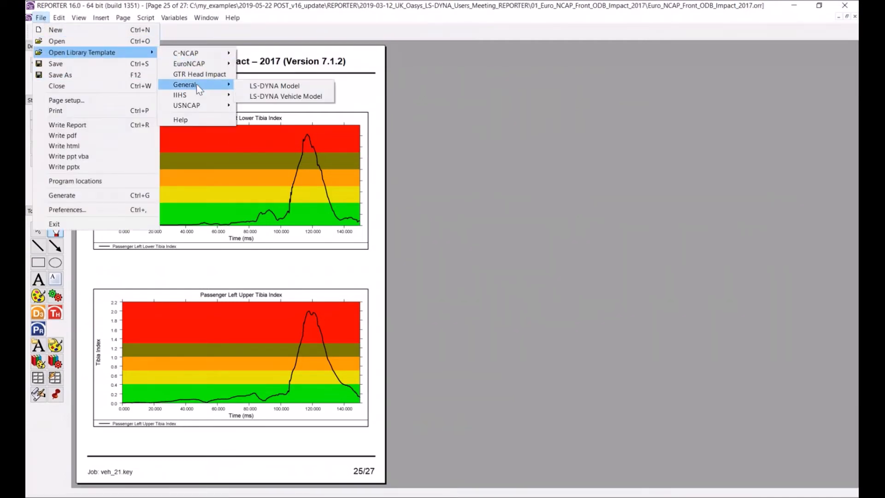
click(313, 96)
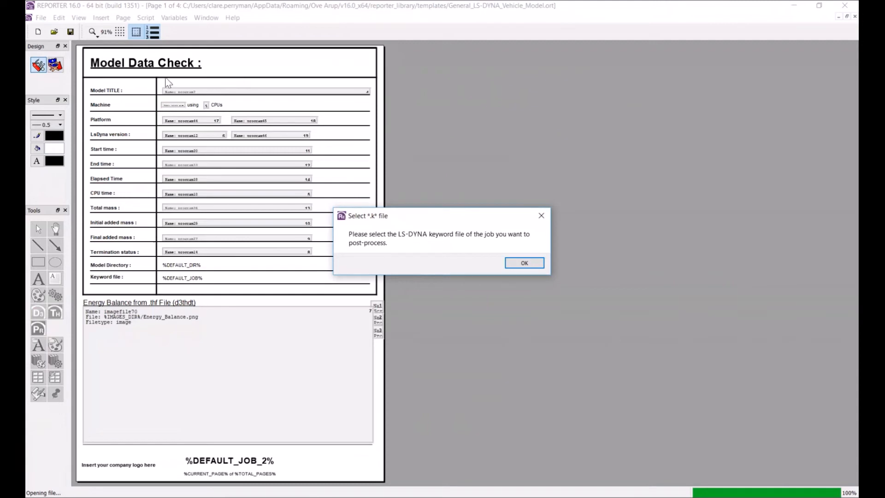
click(532, 266)
click(531, 264)
click(533, 266)
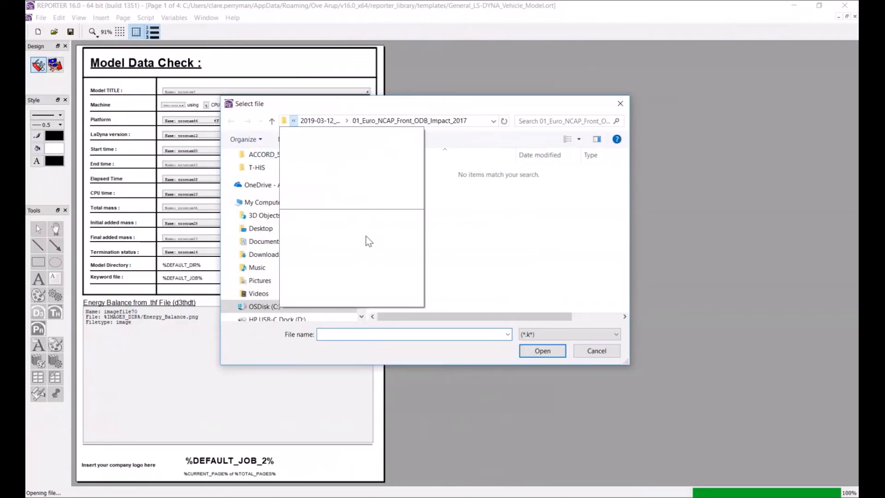
Choose ACCORD_56KPH_FFB_001.key from my_examples/ACCORD_56KPH_FFB_DEMO as the keyword file, and decline to supply a .csv file.
scroll(358, 156, up, 3)
scroll(360, 159, up, 4)
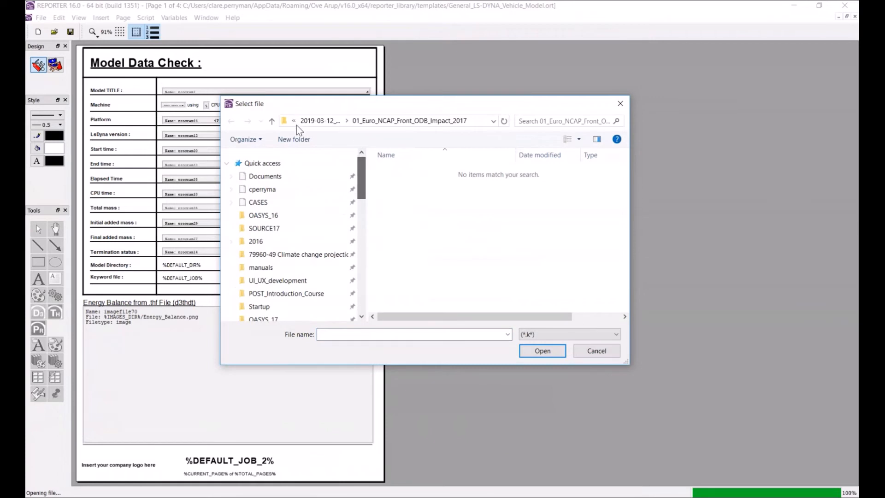
click(293, 121)
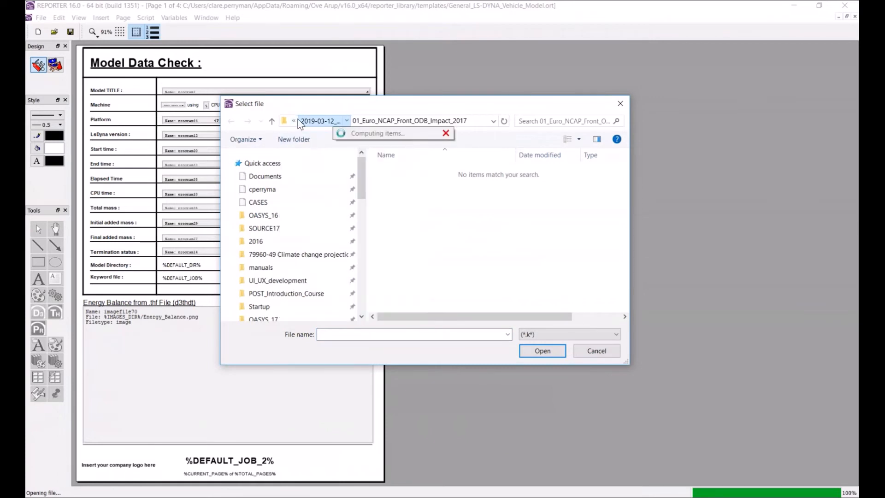
click(297, 120)
click(302, 155)
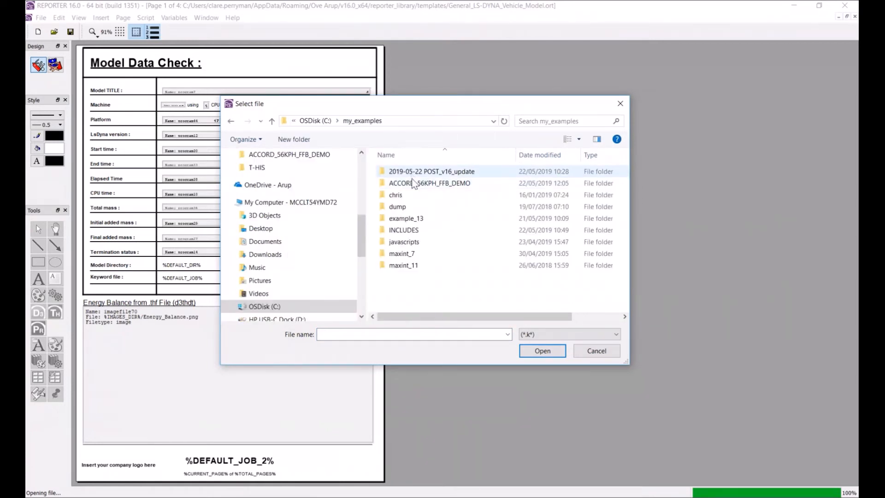
double_click(416, 183)
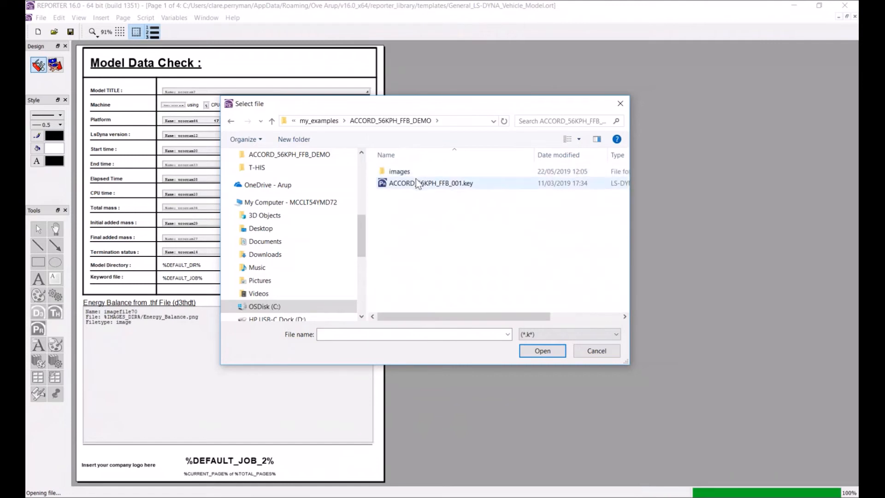
click(417, 183)
click(545, 352)
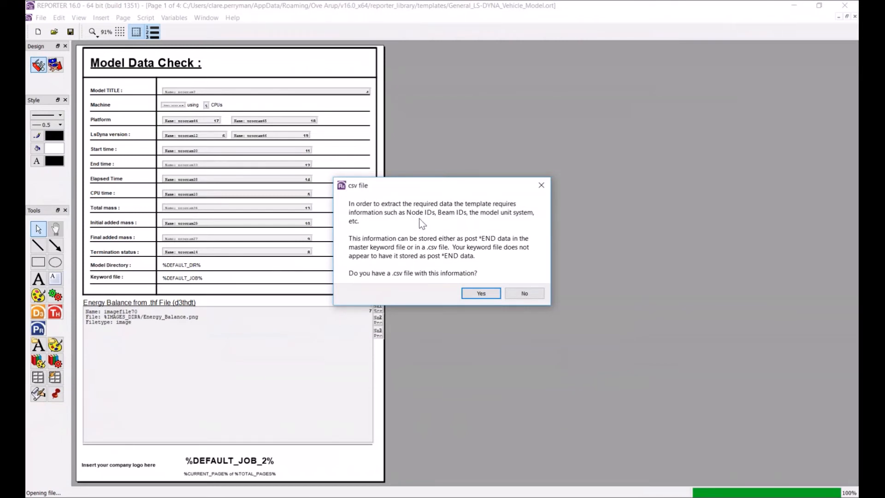
click(526, 294)
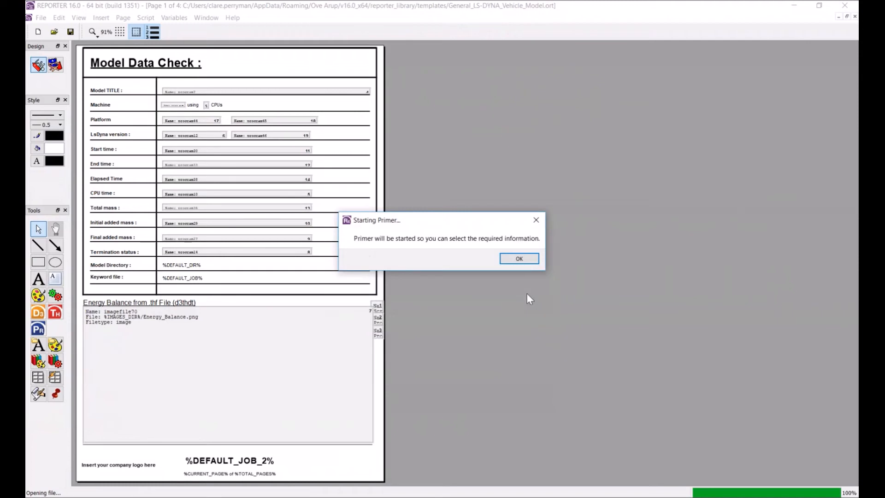
Acknowledge the PRIMER launch and select parts P100166 and P100361 inside the cabin as the front impact's intrusion parts.
click(521, 260)
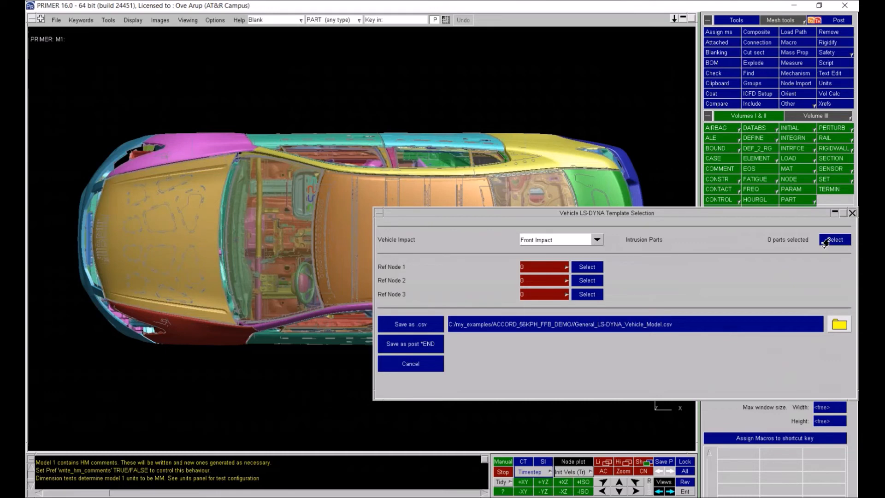
shift+drag(148, 326, 185, 124)
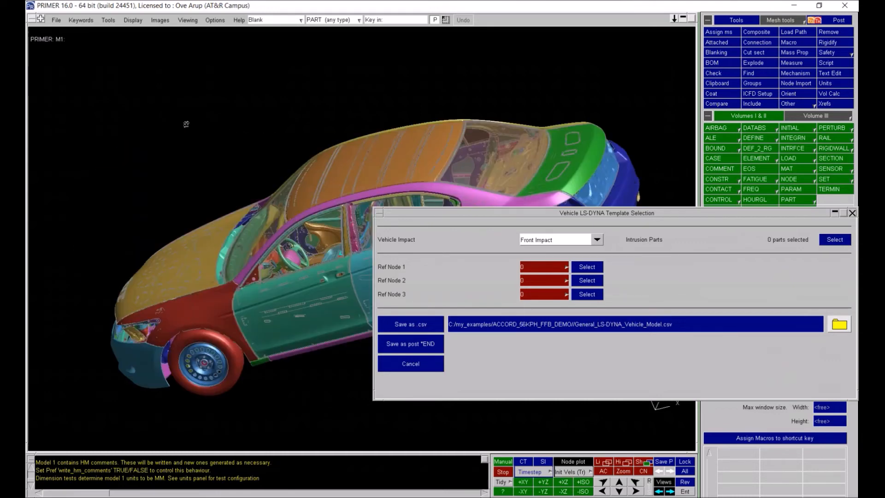
click(308, 256)
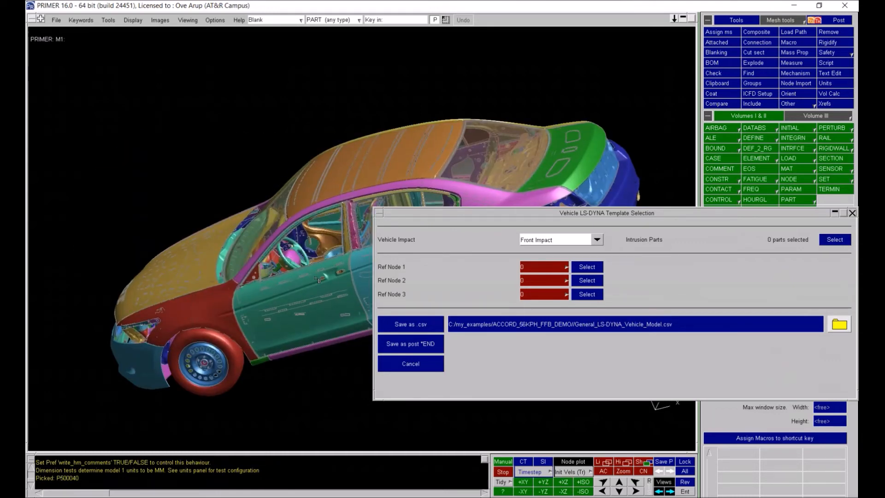
scroll(308, 266, up, 2)
scroll(312, 279, up, 3)
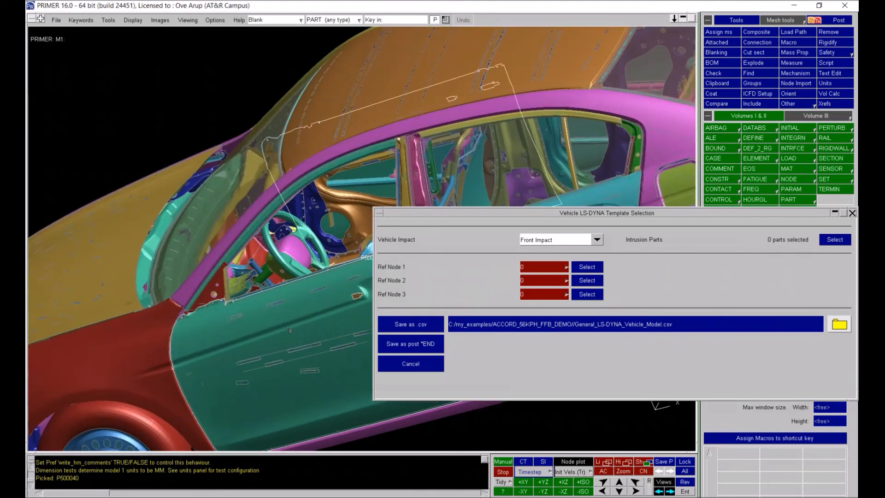
scroll(281, 394, up, 2)
scroll(282, 394, down, 3)
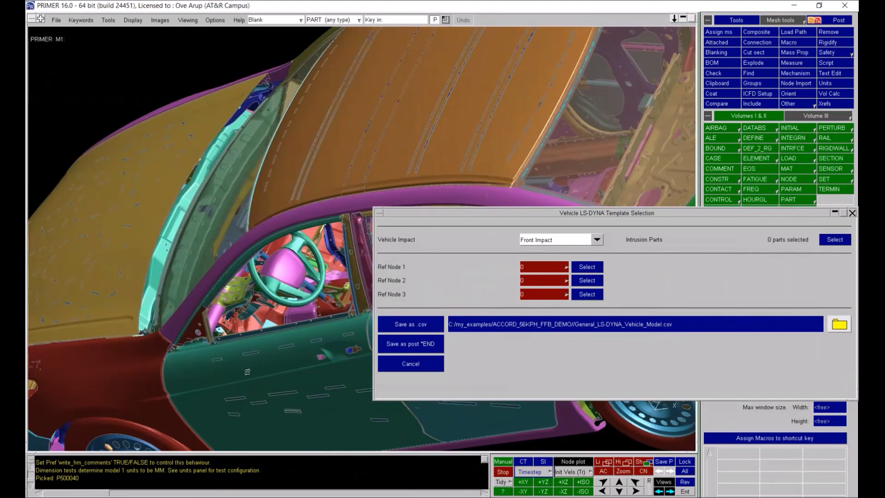
click(835, 239)
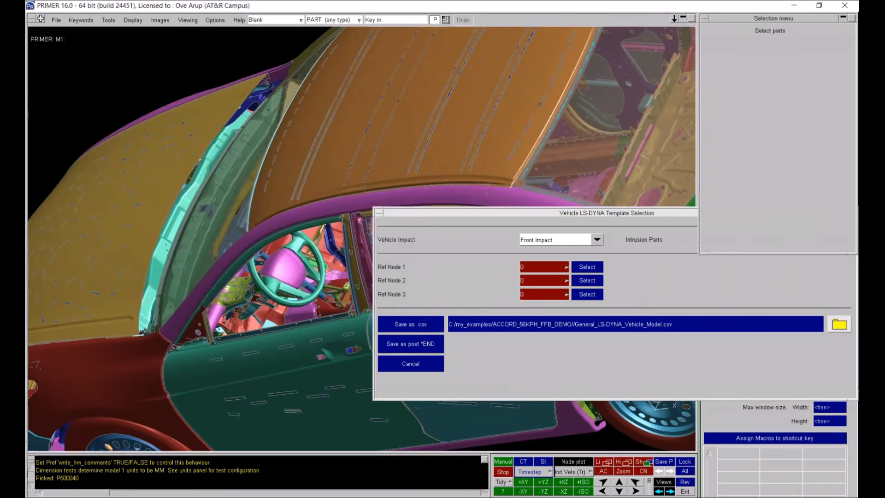
click(271, 324)
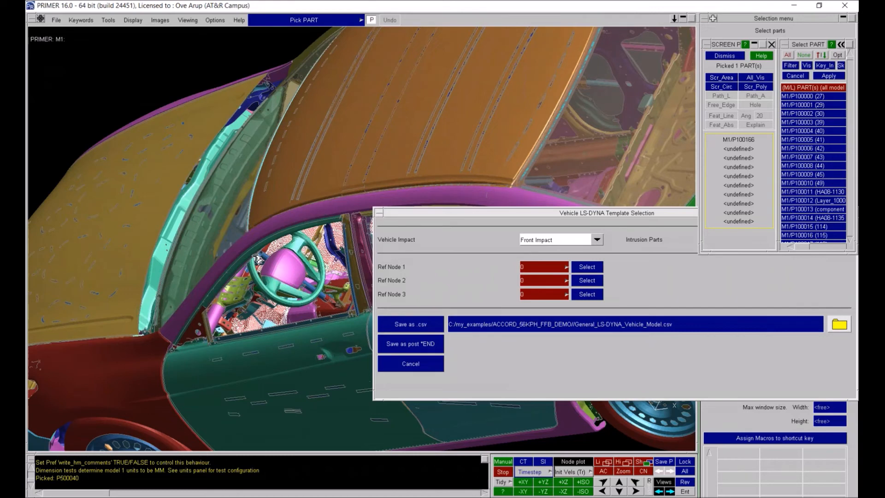
shift+drag(212, 290, 255, 272)
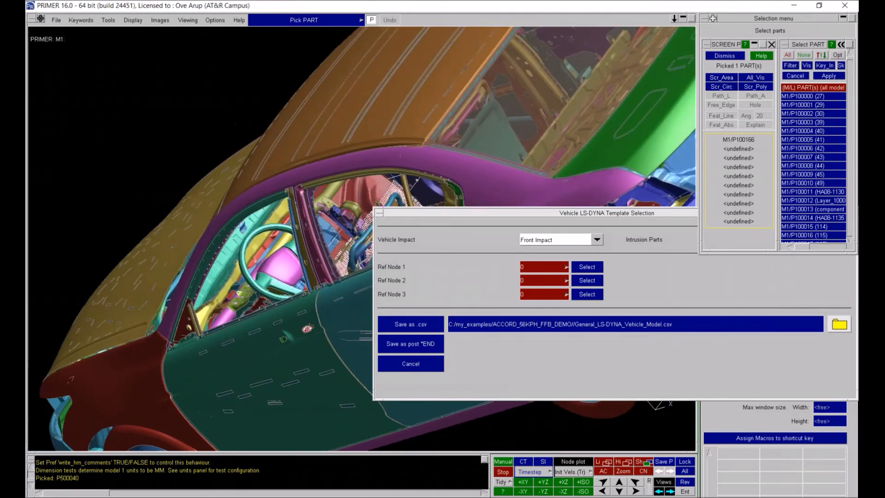
click(262, 262)
click(720, 54)
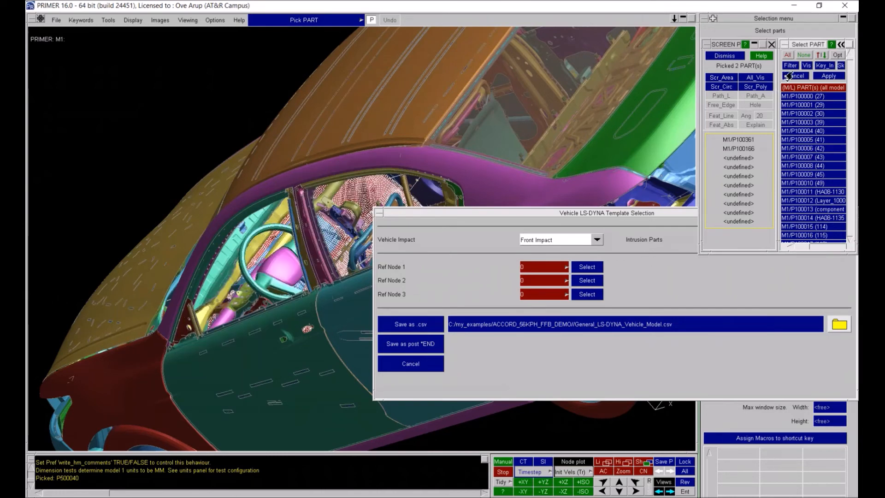
click(824, 76)
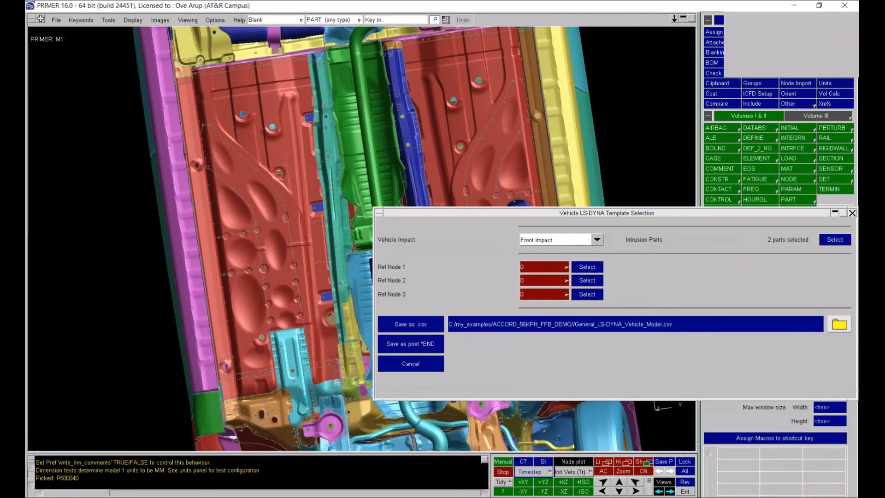
Pick node 10829441 on the pink bracket beneath the rear of the car as Ref Node 1.
scroll(259, 320, down, 8)
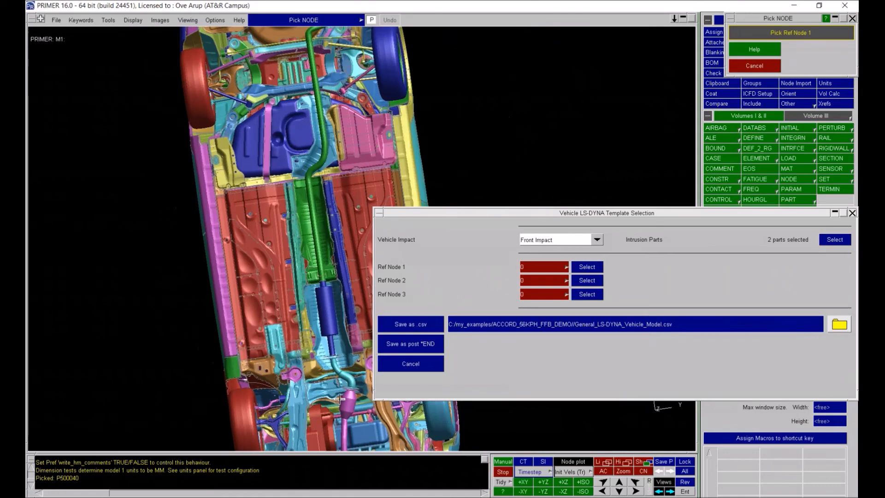
shift+drag(284, 355, 315, 317)
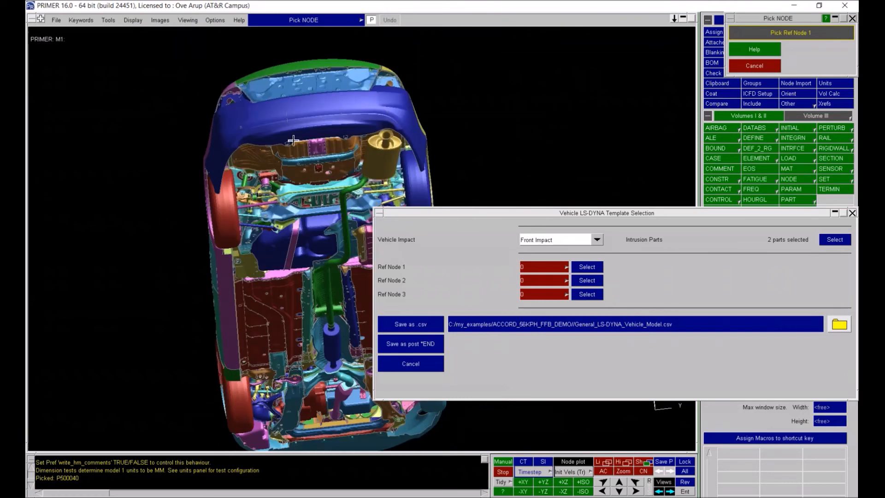
scroll(304, 123, up, 5)
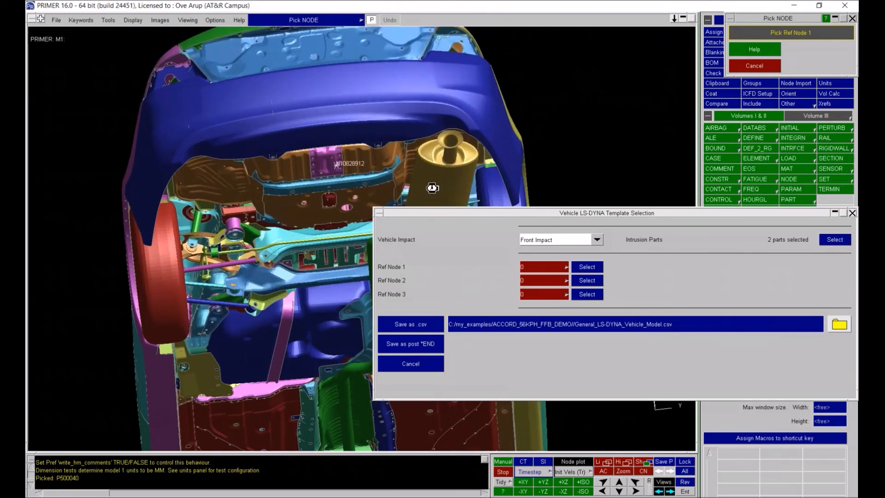
click(327, 155)
click(460, 240)
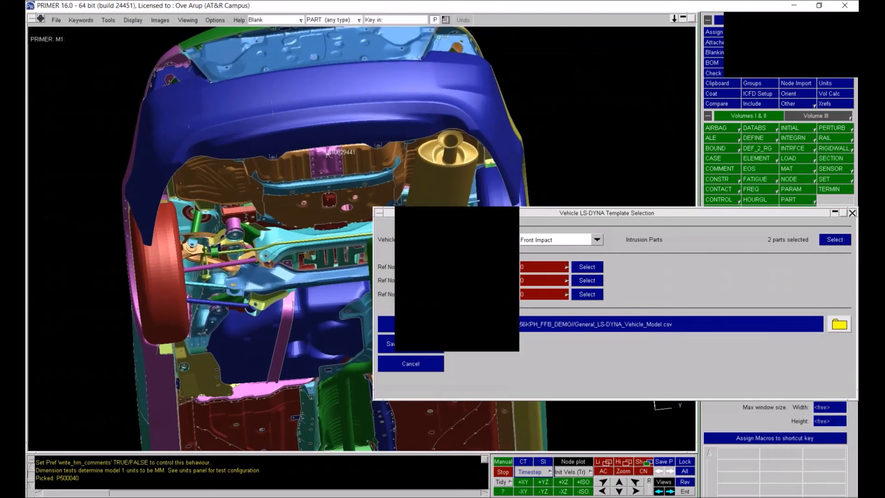
Pick nodes 10829832 and 10829660 on the rear bracket as Ref Nodes 2 and 3, and save the selections as General_LS-DYNA_Vehicle_Model.csv.
click(584, 282)
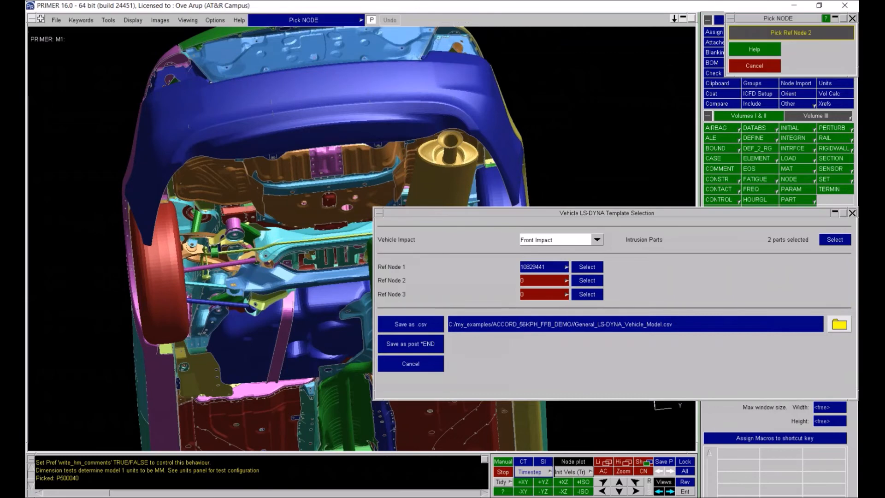
click(317, 165)
click(586, 294)
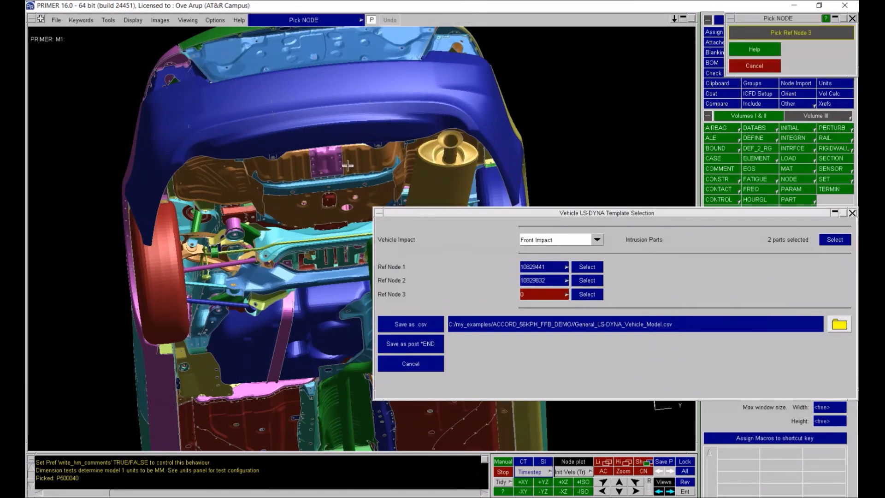
click(336, 165)
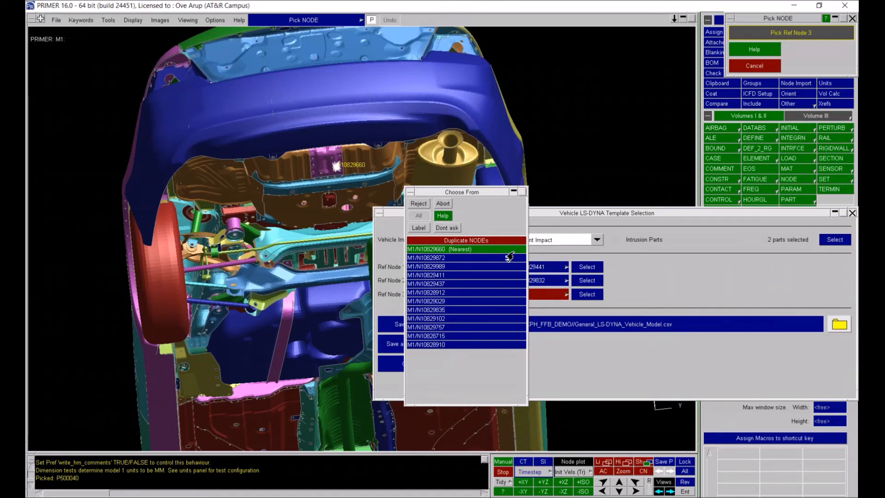
click(510, 251)
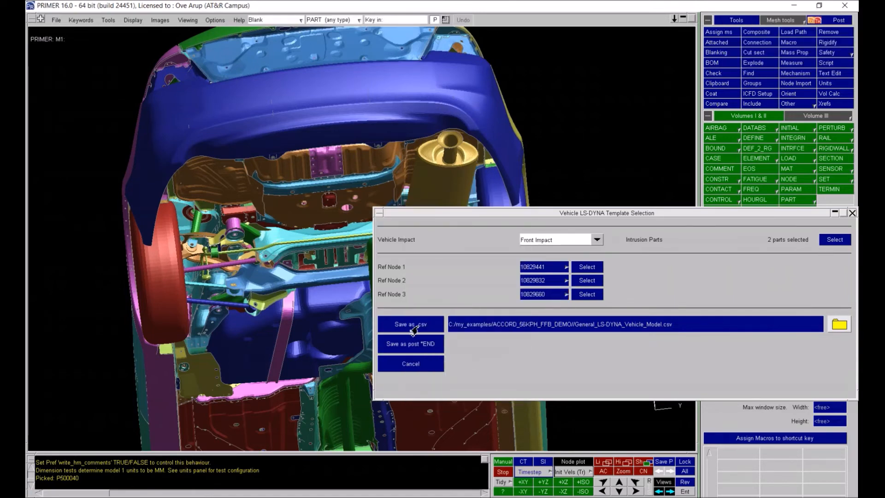
click(410, 325)
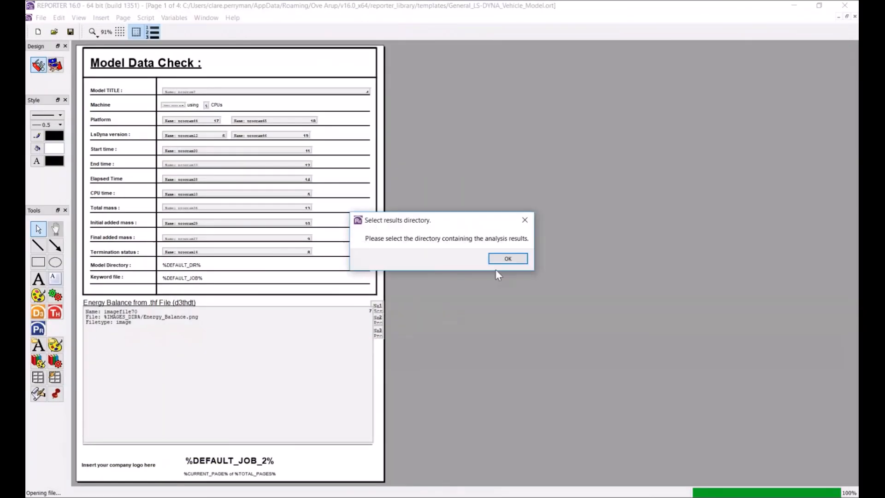
Choose ACCORD_56KPH_FFB_DEMO as the results directory and its images subfolder for the following directory request.
click(509, 259)
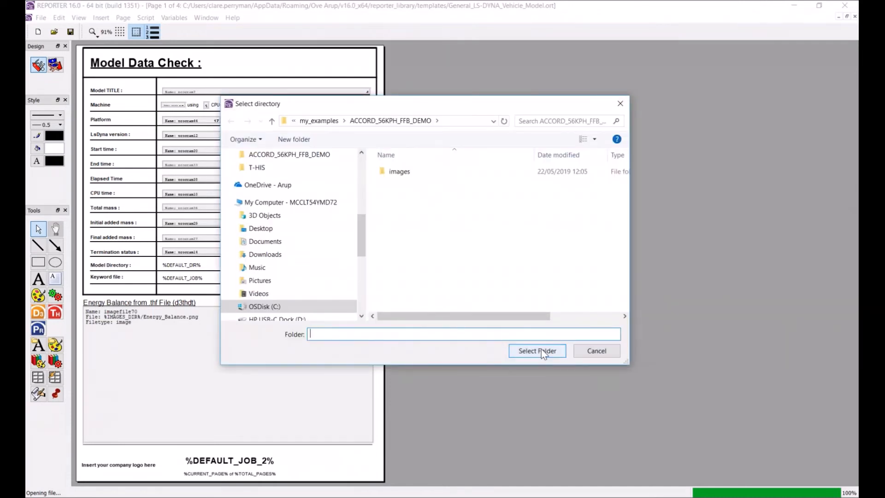
click(541, 350)
key(Return)
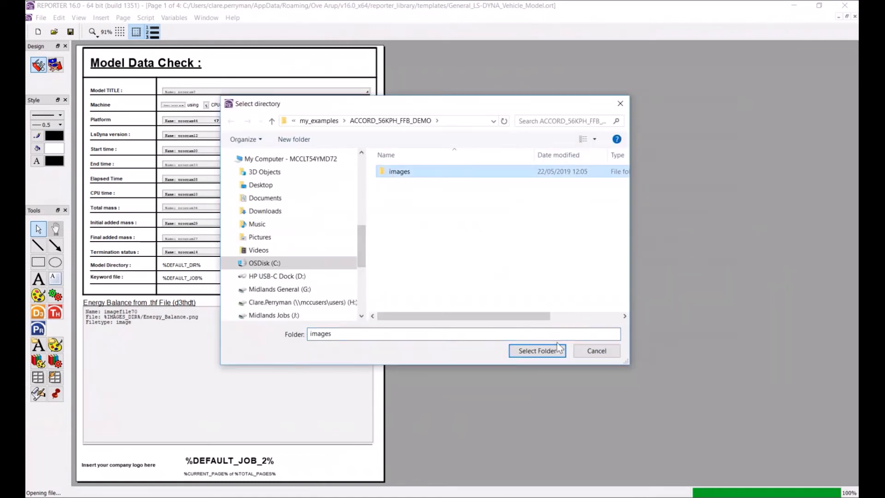
click(547, 348)
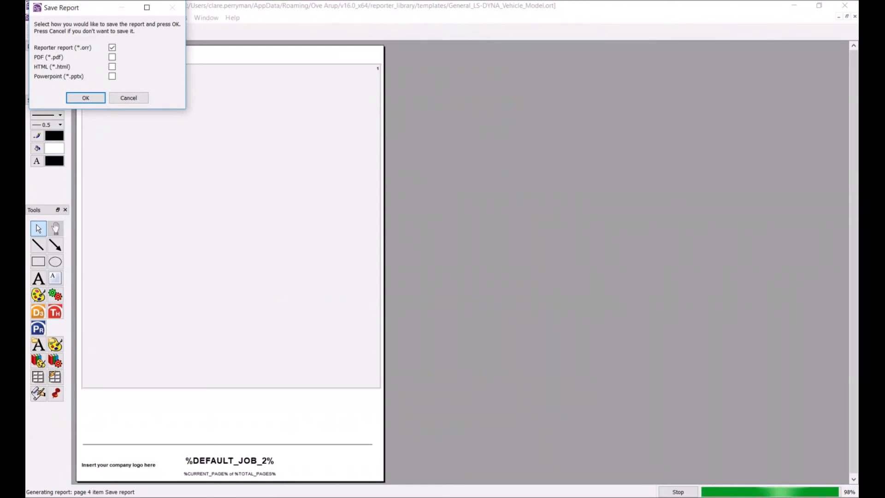
Save the generated report in Reporter report format only, under a demo file name in the ACCORD_56KPH_FFB_DEMO folder.
click(98, 102)
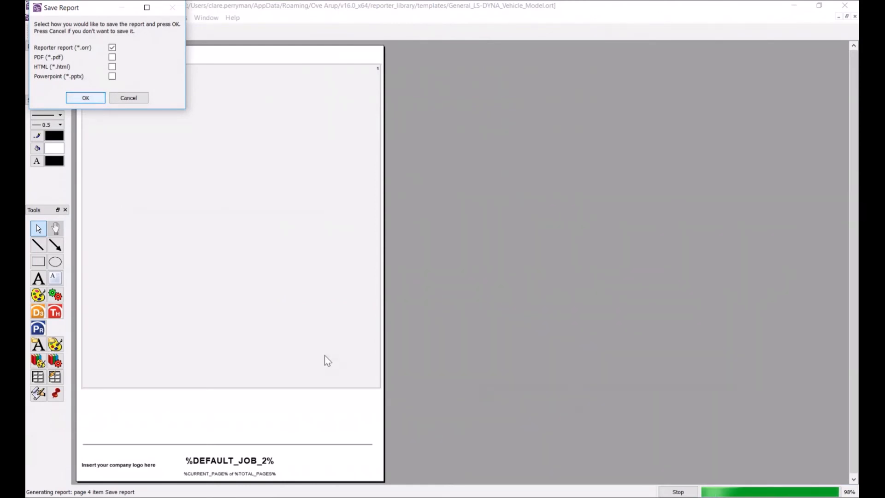
click(488, 259)
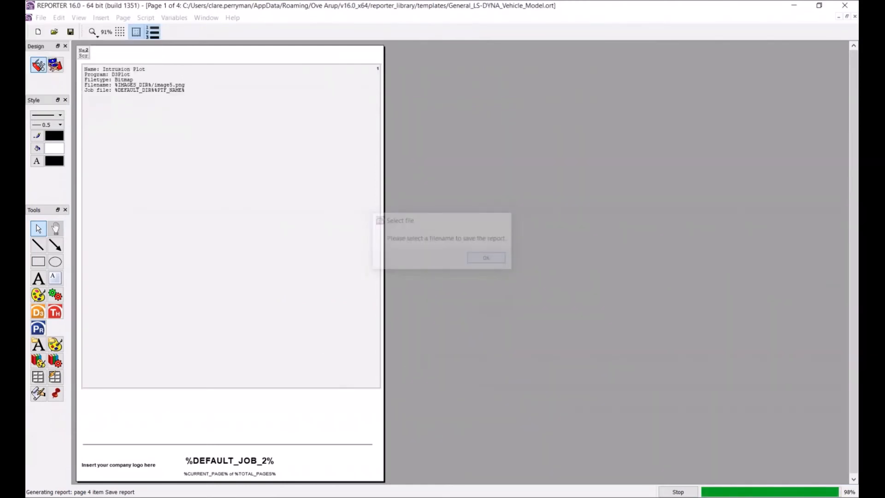
text(clares_demo)
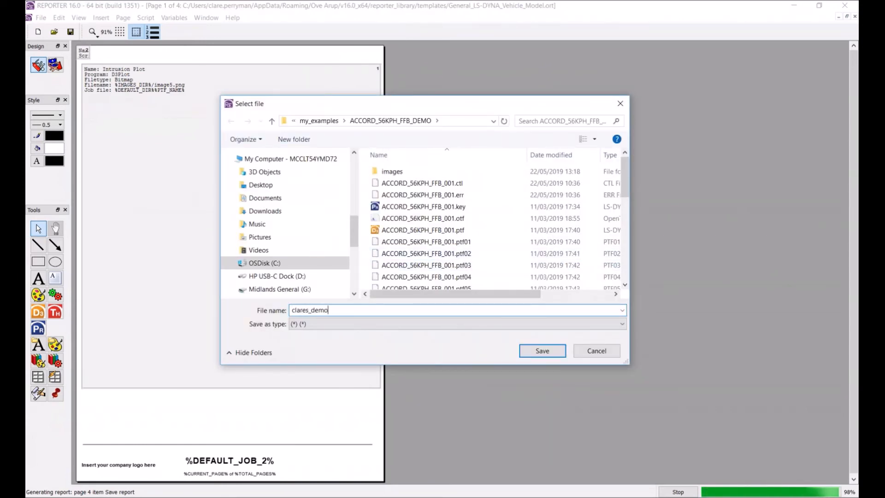
text(.ort)
key(Return)
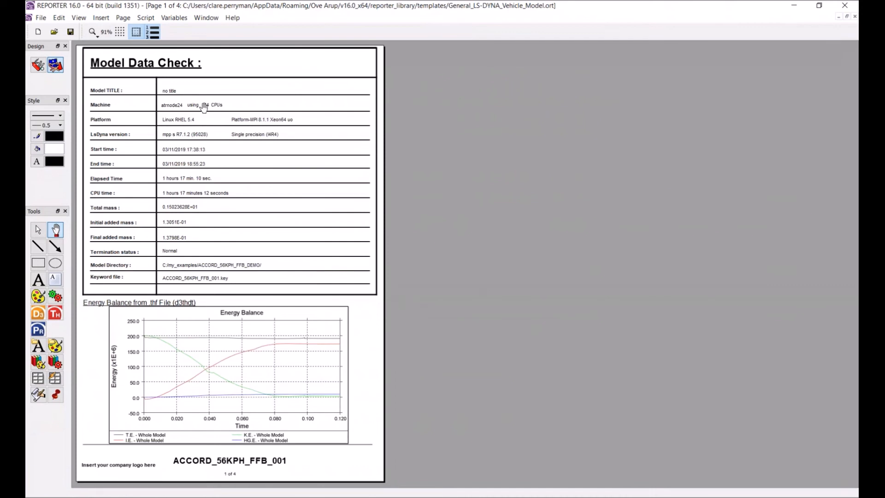
Examine the generated report's model data check, energy balance graph, vehicle top and side views, and intrusion displacement plot.
click(94, 32)
click(110, 78)
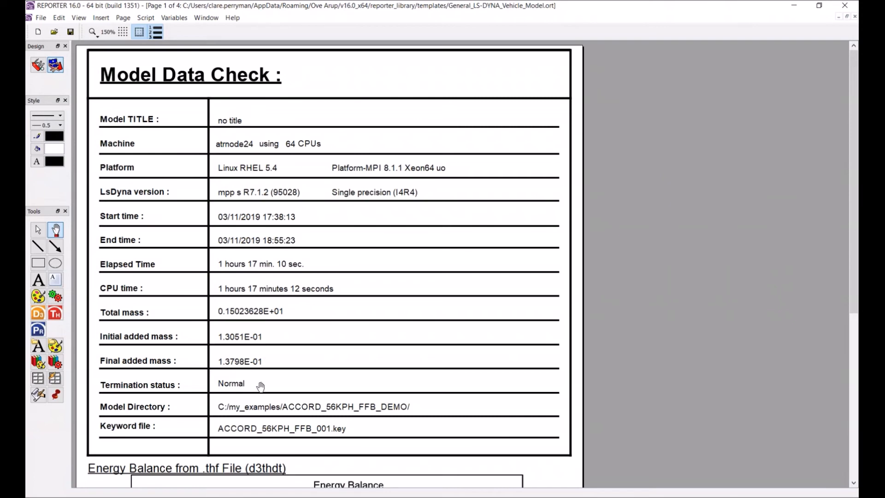
scroll(366, 355, down, 3)
scroll(367, 353, up, 3)
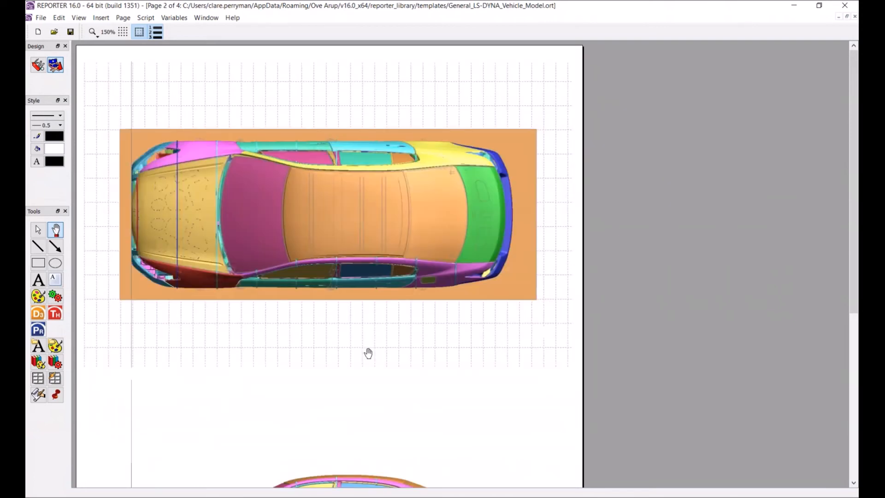
click(94, 33)
click(109, 98)
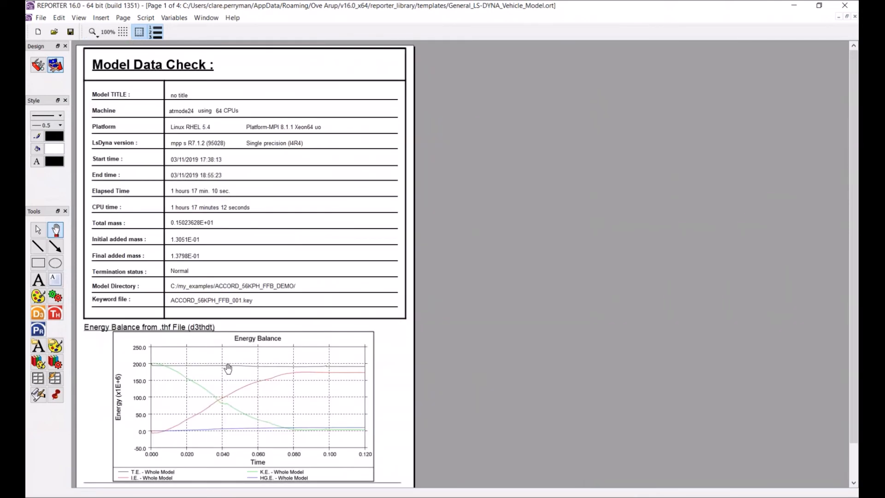
scroll(228, 368, down, 1)
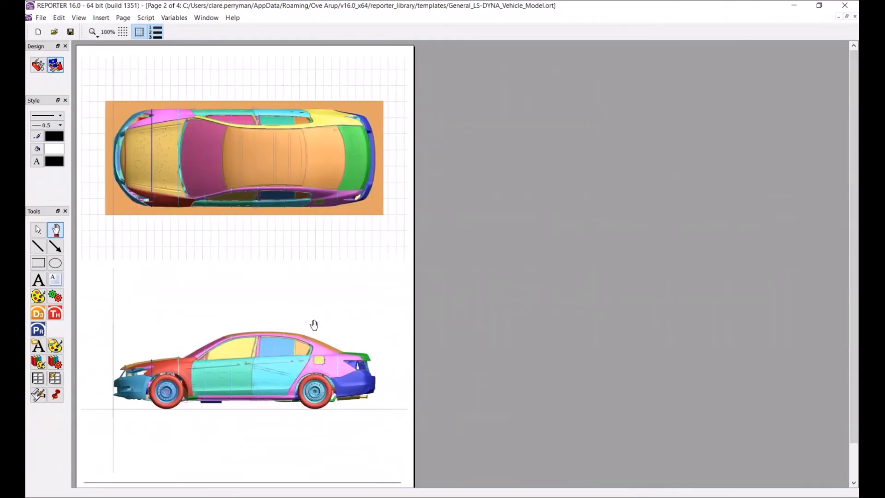
scroll(314, 325, down, 1)
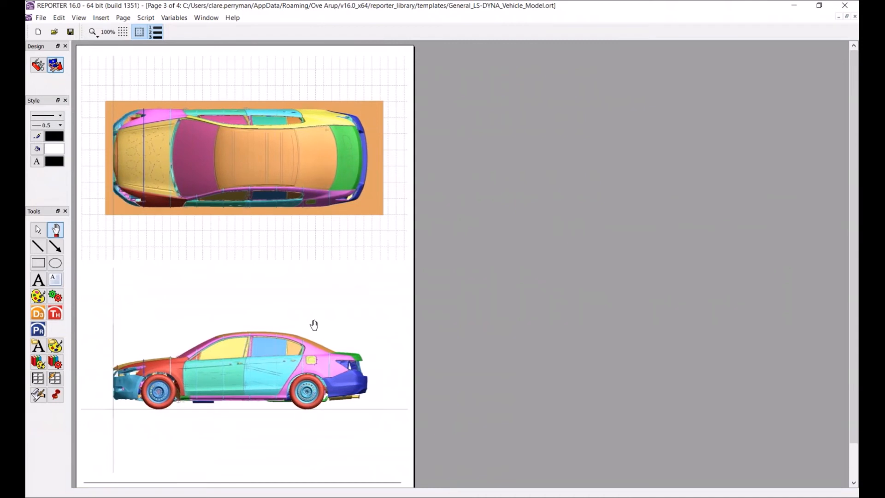
scroll(314, 325, down, 1)
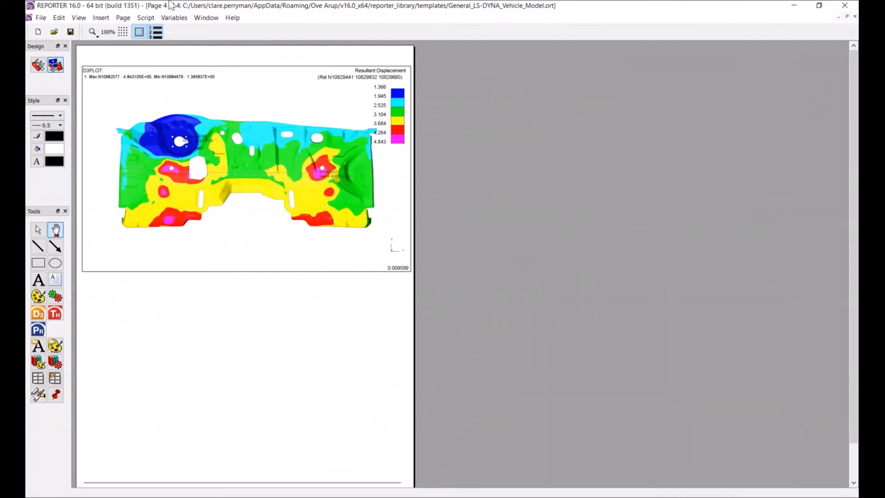
Switch to File Explorer and open the template 03_Legacy_Fonts.ort from the 03_Legacy_Fonts folder.
click(41, 18)
click(520, 405)
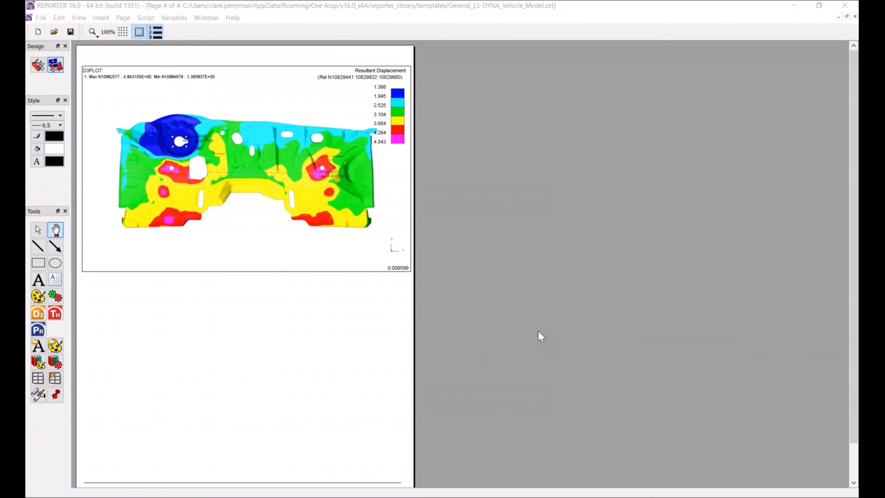
drag(662, 199, 140, 140)
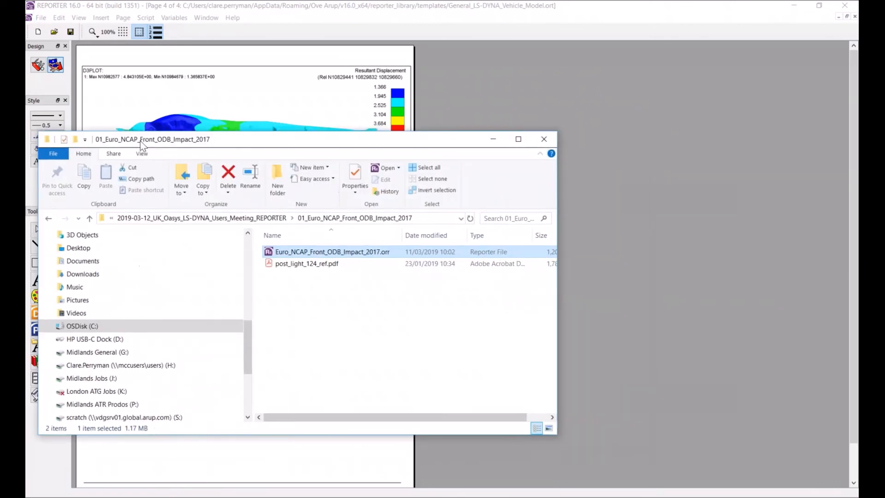
click(283, 220)
click(313, 278)
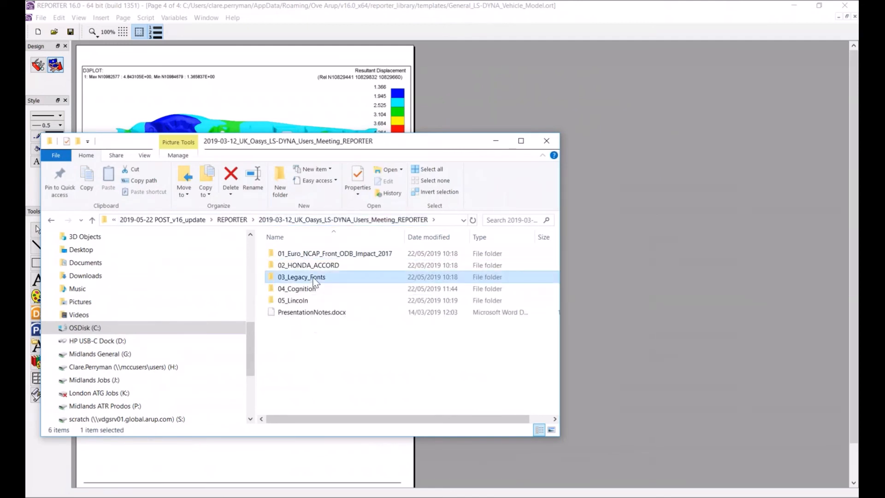
double_click(313, 278)
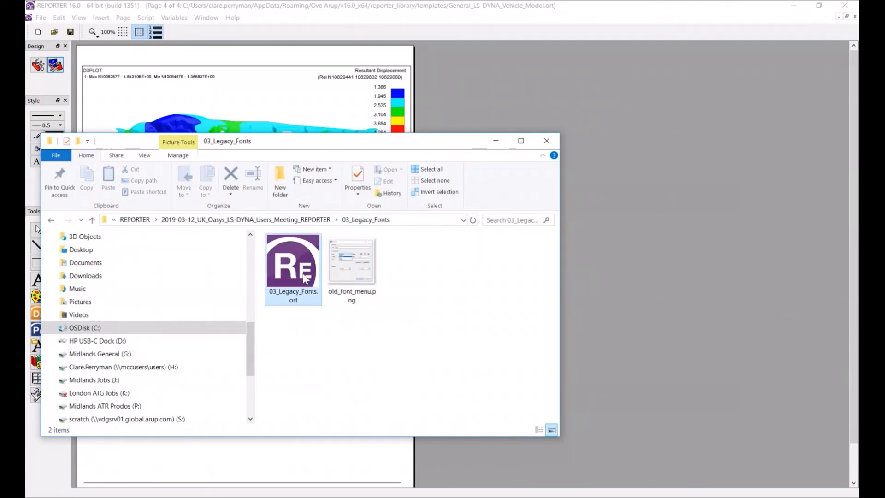
click(303, 273)
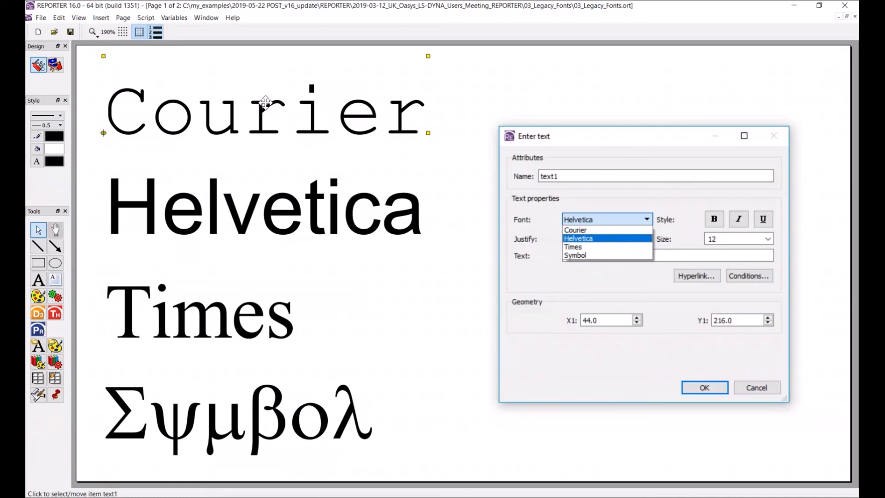
Change the font of the Courier text item to Cooper Black.
right_click(265, 102)
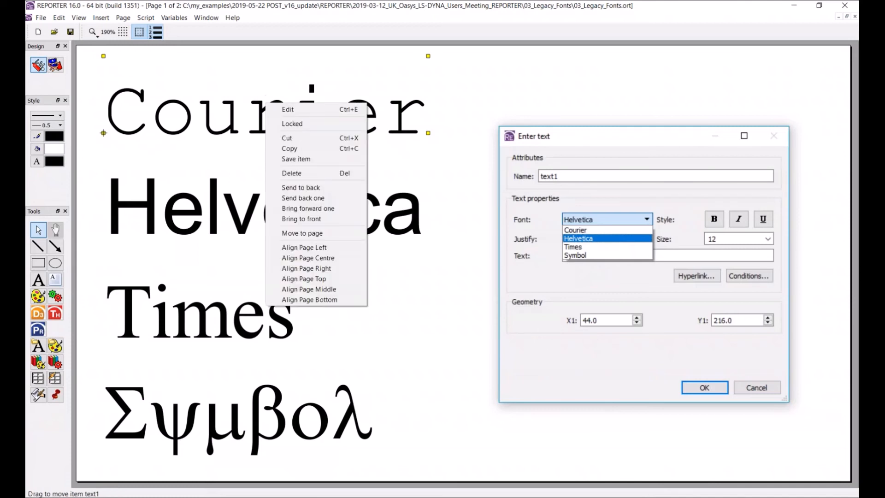
click(298, 111)
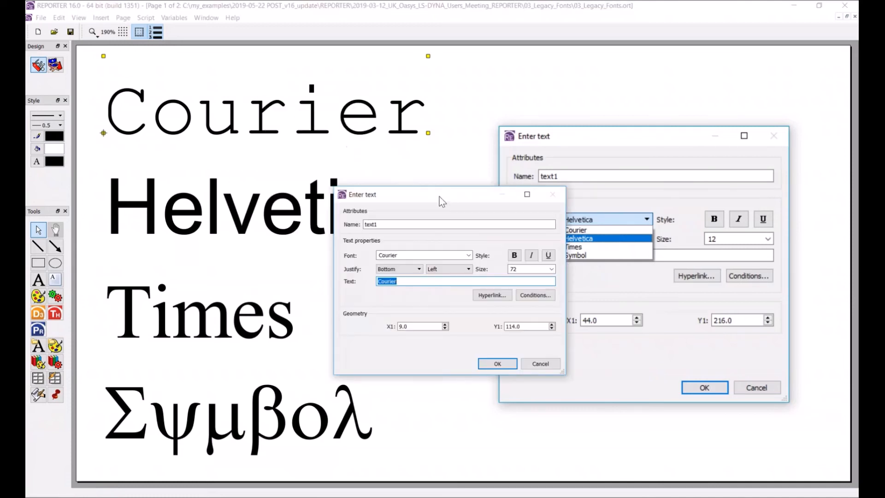
click(468, 255)
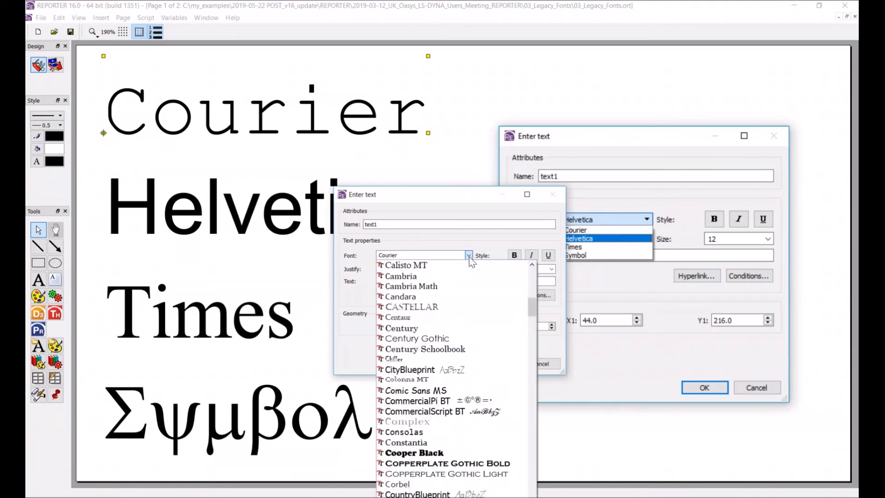
click(453, 456)
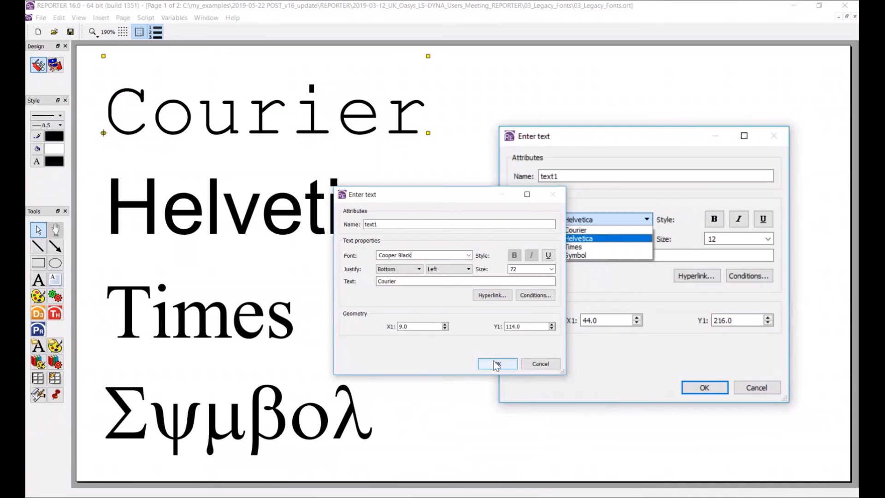
click(496, 364)
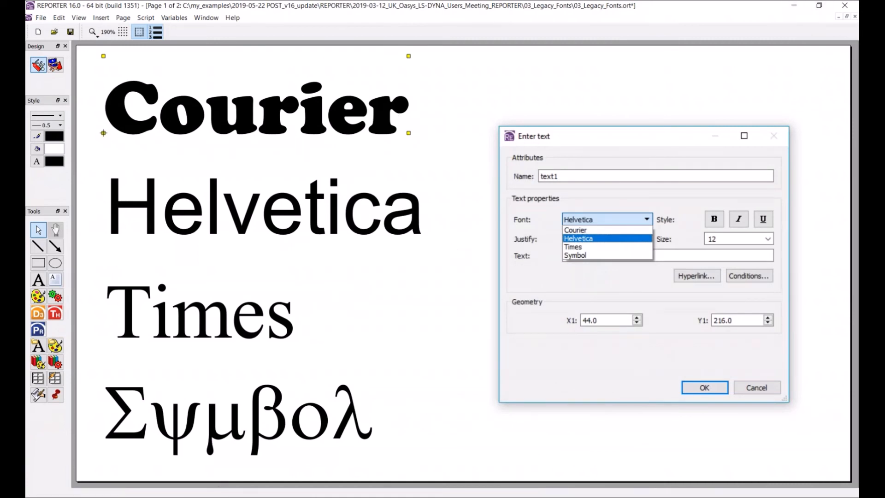
Browse to the 04_Cognition folder in File Explorer, then return to REPORTER and view page 2 of the fonts template.
mouse_move(144, 496)
click(167, 467)
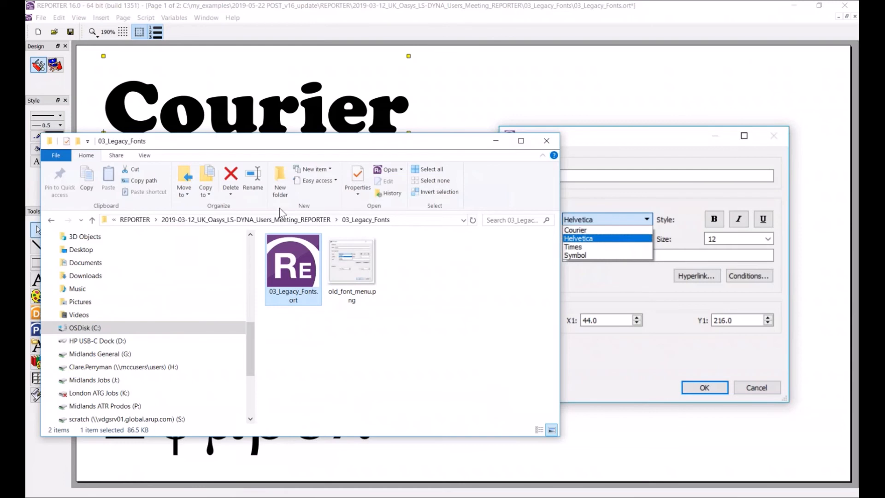
click(282, 220)
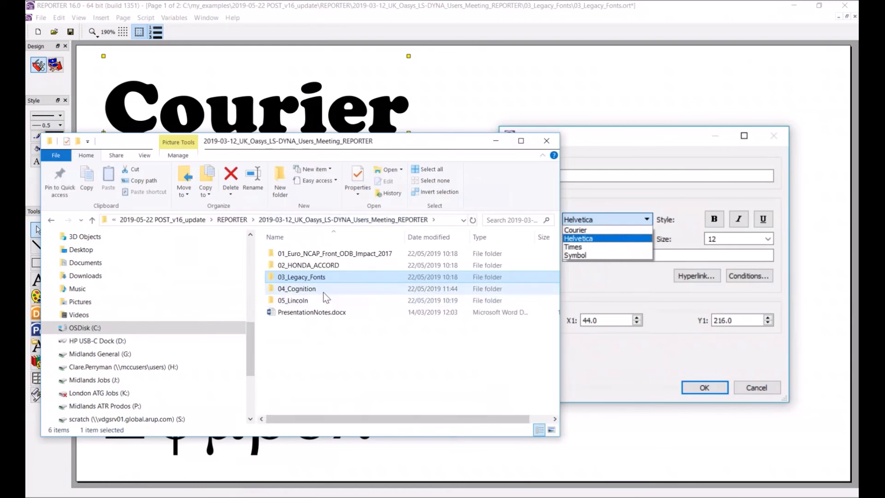
double_click(325, 292)
click(451, 73)
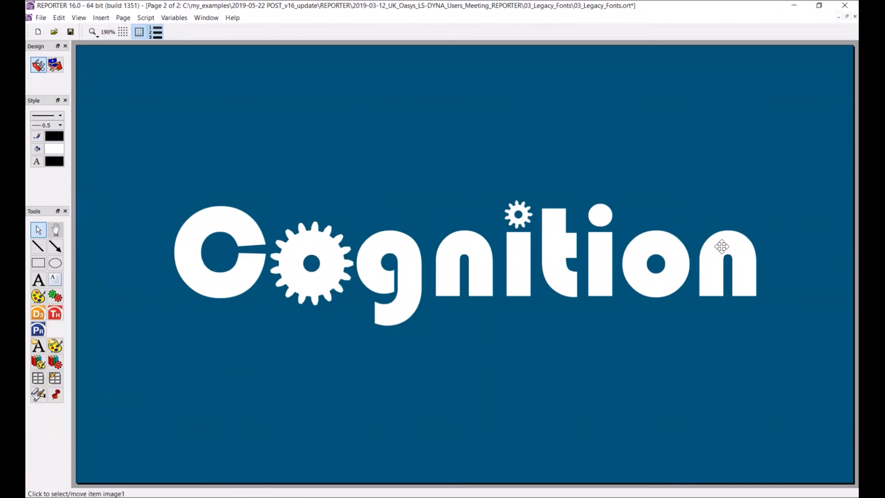
Open cognition_demo.ort from the 04_Cognition folder, accepting Bell MT and Arial as replacements for Bitstream Charter and Fortissimo.
key(alt+Tab)
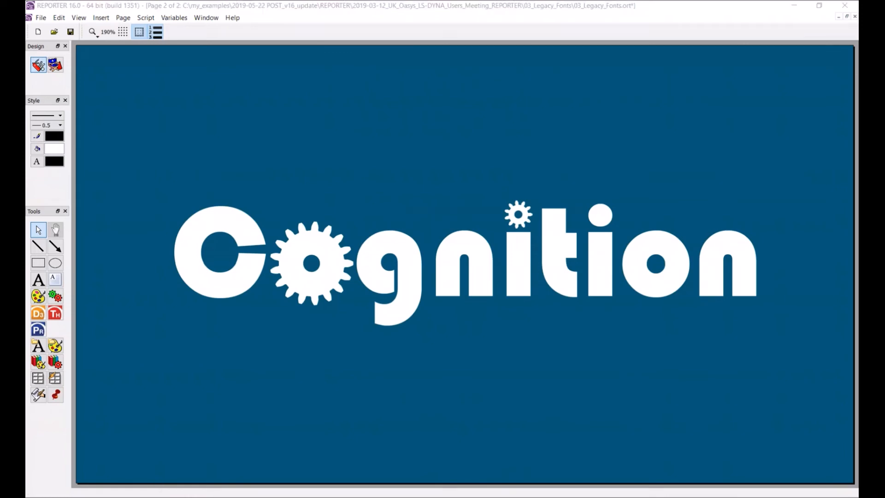
key(alt+Tab)
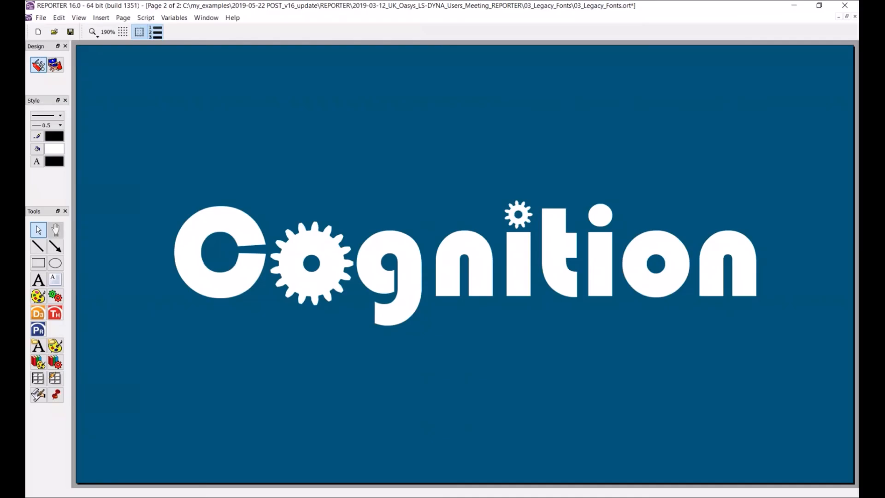
key(alt+Tab)
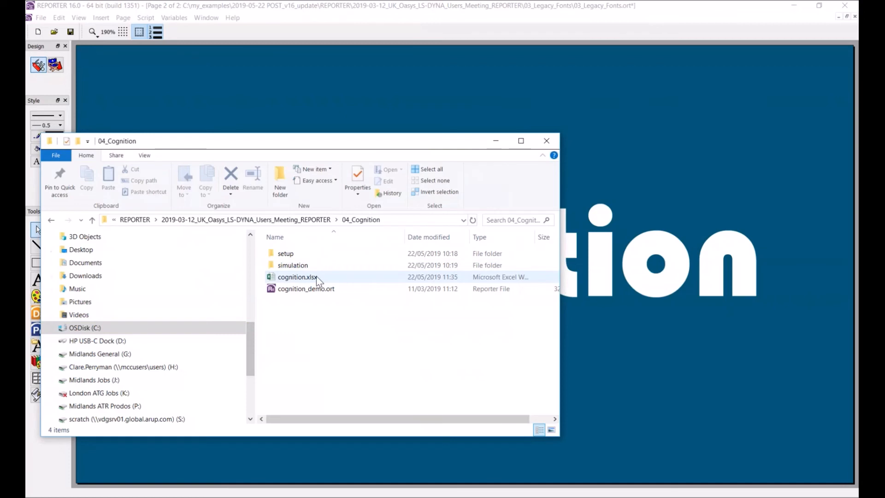
click(315, 289)
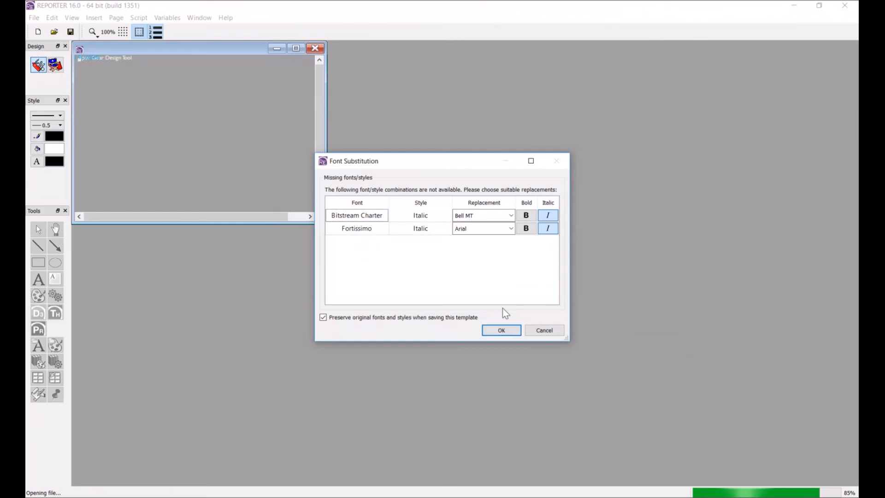
click(503, 330)
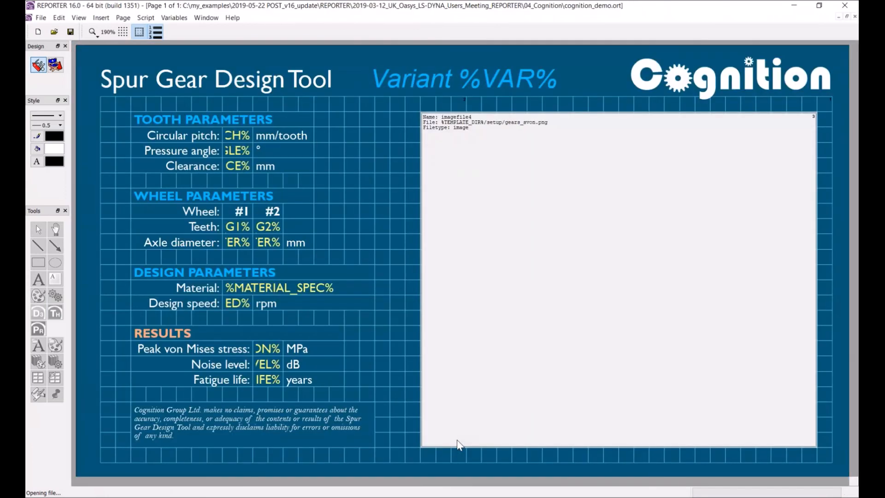
Switch the Spur Gear Design Tool template to presentation view and generate the report.
click(59, 64)
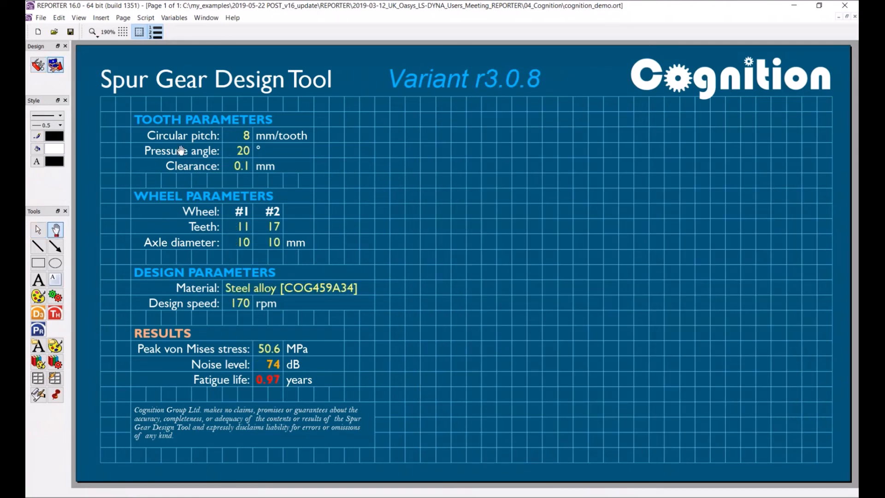
click(46, 21)
click(60, 193)
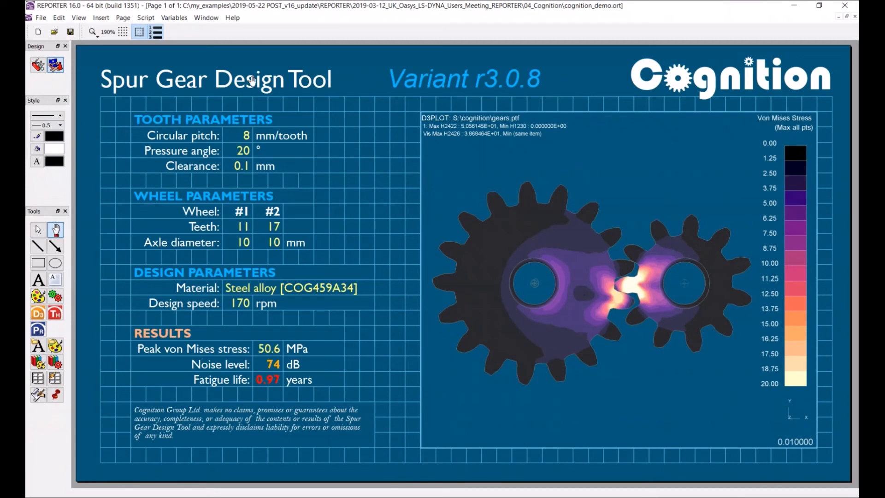
Set the font of the Spur Gear Design Tool title to Bauhaus 93 in design view and show the result in presentation view.
click(38, 65)
click(231, 86)
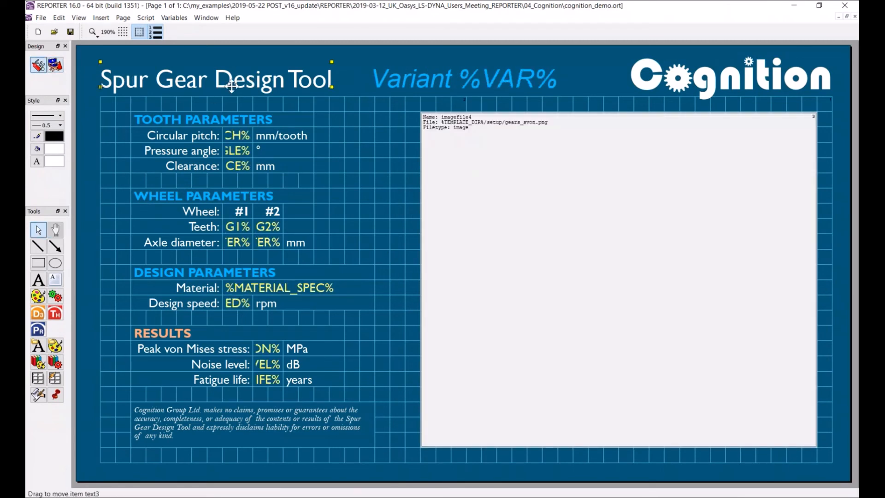
right_click(231, 85)
click(270, 92)
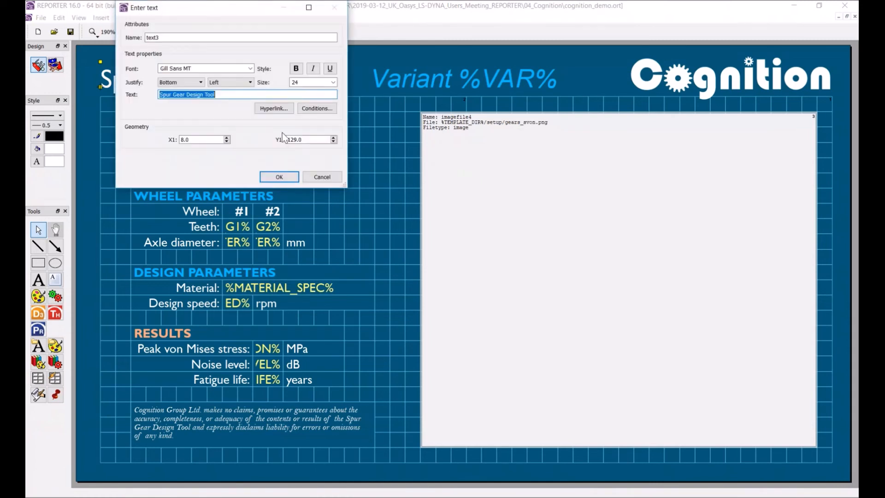
click(247, 69)
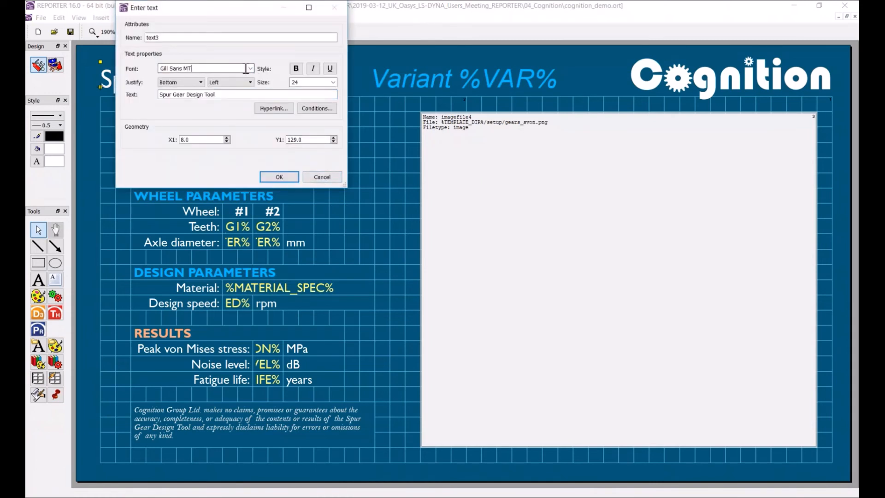
drag(183, 68, 134, 63)
text(B)
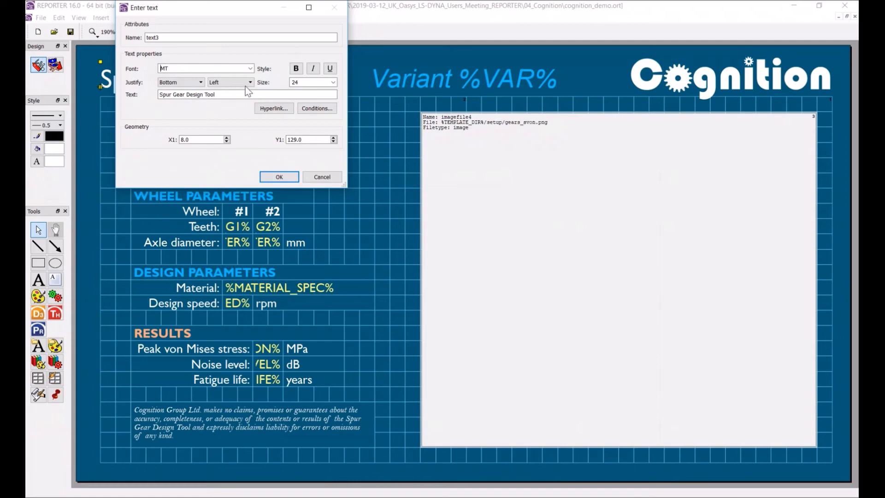
click(251, 69)
scroll(249, 119, up, 7)
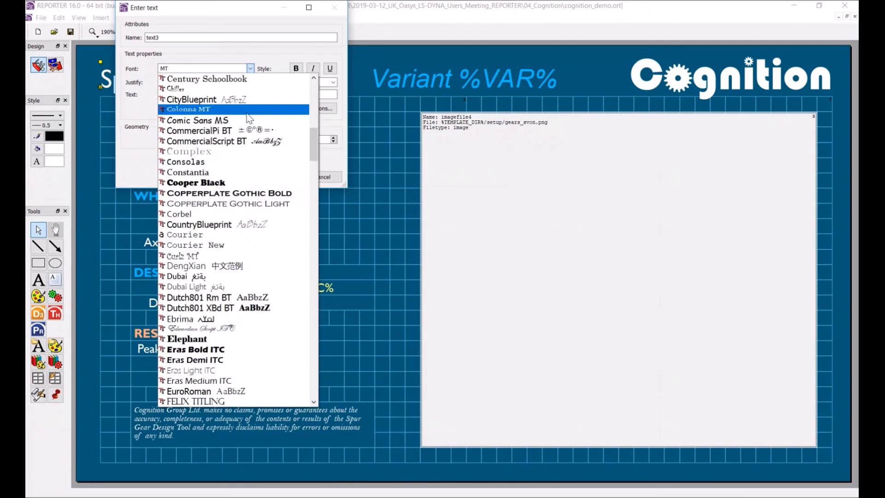
scroll(249, 119, up, 15)
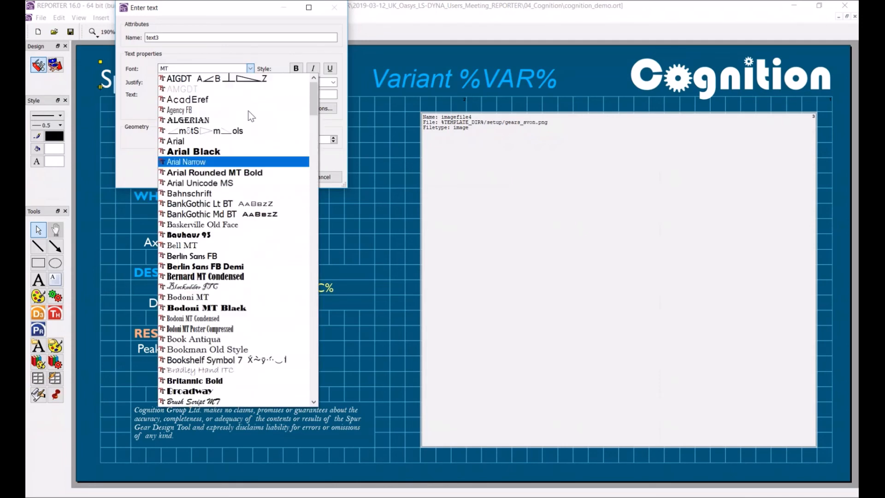
click(210, 235)
click(279, 176)
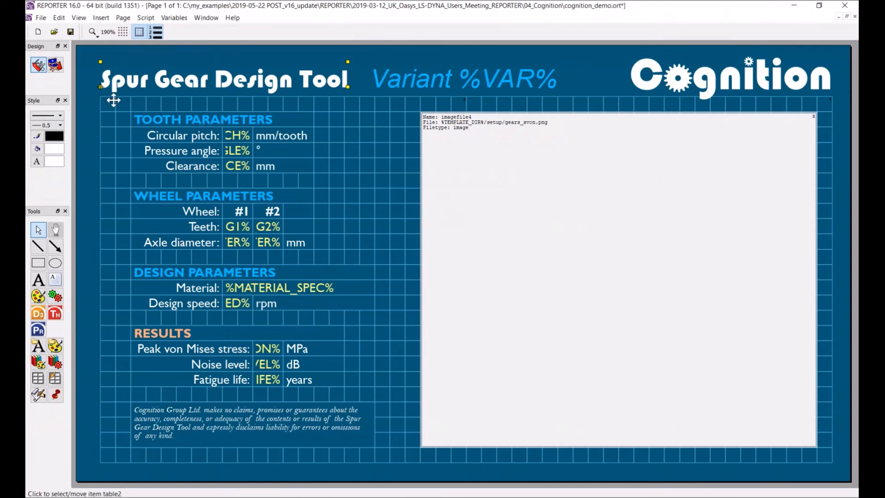
click(56, 65)
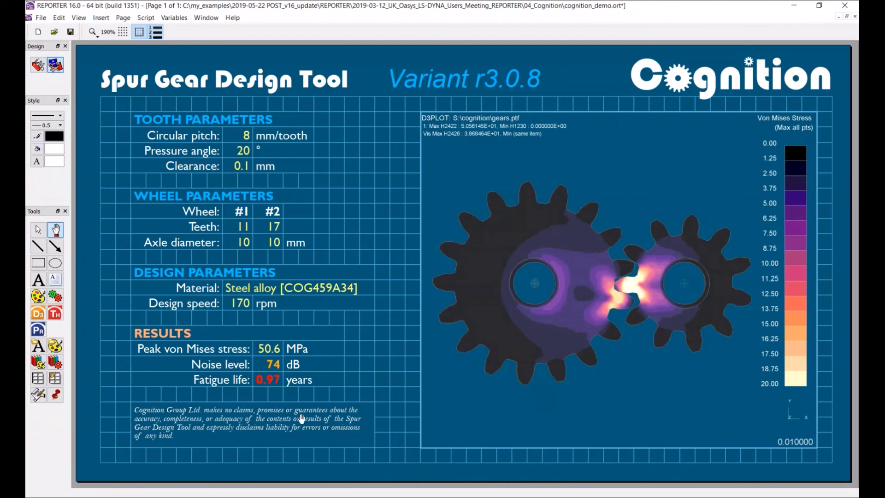
Review the parameters table's setting for saving to %TEMPLATE_DIR%/cognition.xlsx on generation, keeping its settings.
click(39, 65)
right_click(138, 120)
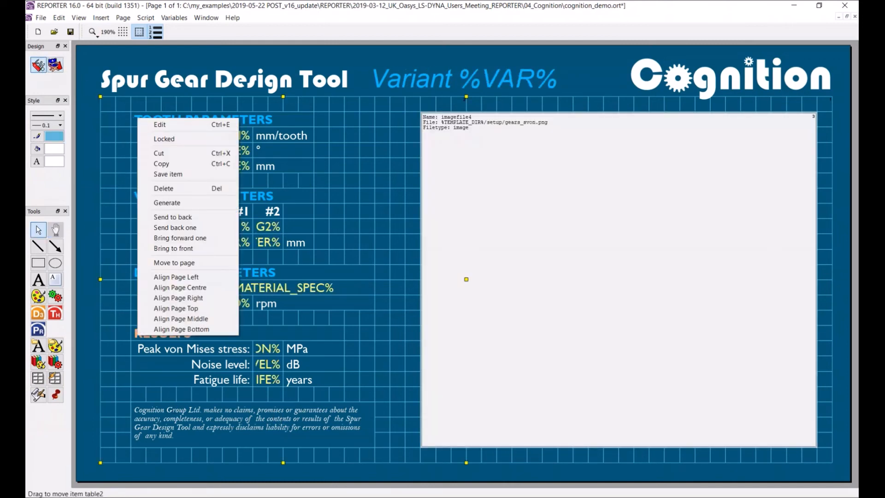
click(198, 123)
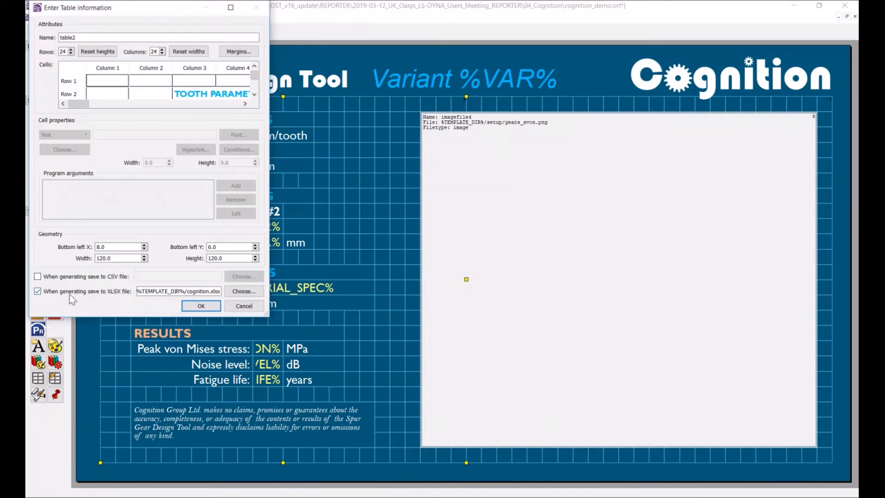
drag(143, 7, 682, 97)
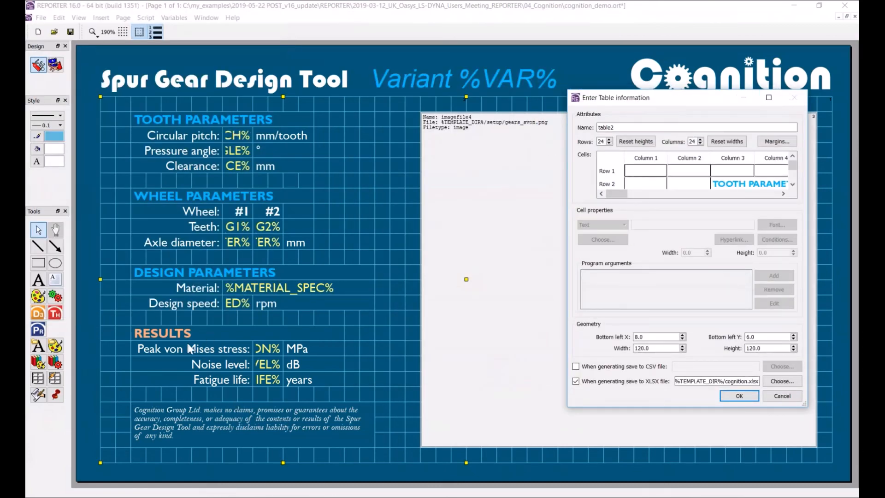
click(737, 397)
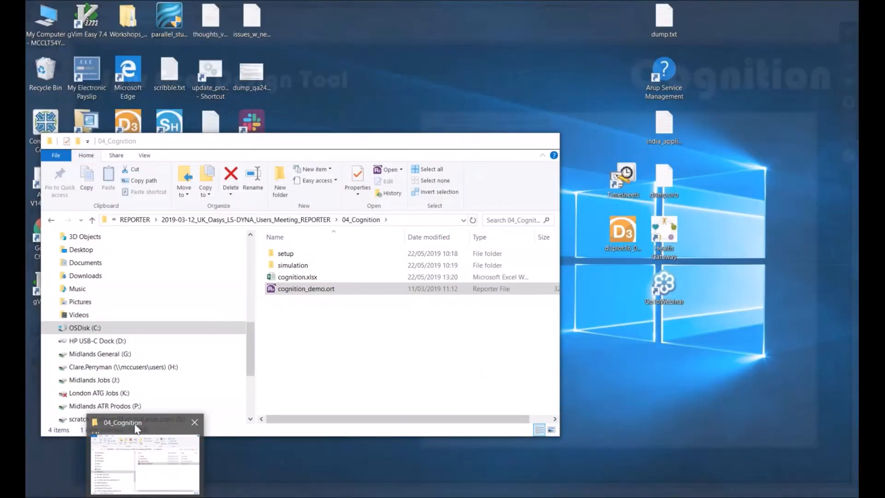
Open the exported cognition.xlsx from the 04_Cognition folder in Excel and select cell K4 beside the pressure angle.
click(140, 449)
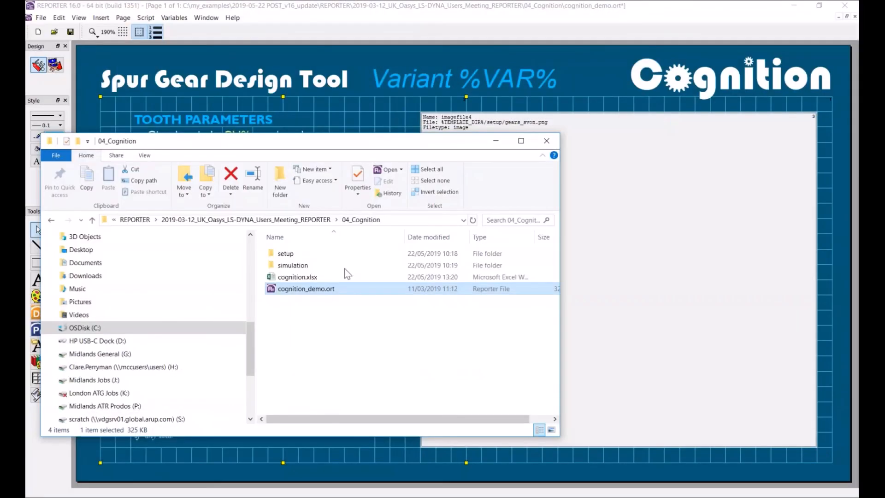
click(297, 278)
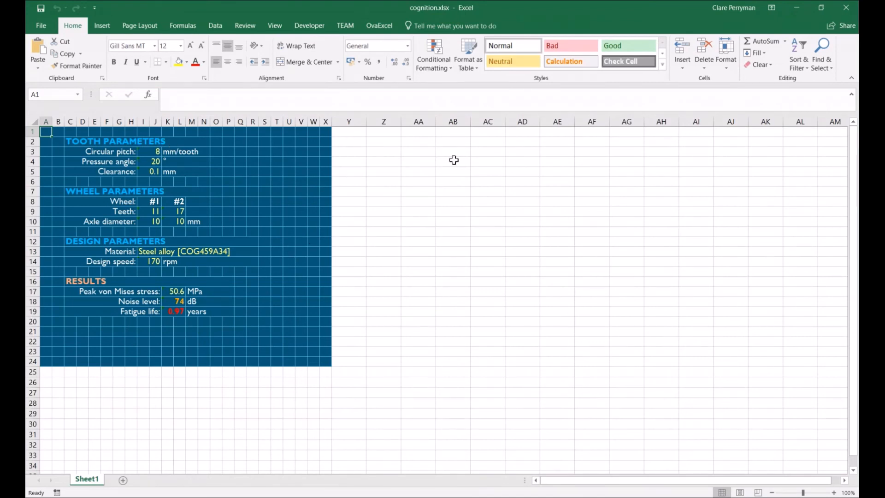
click(197, 164)
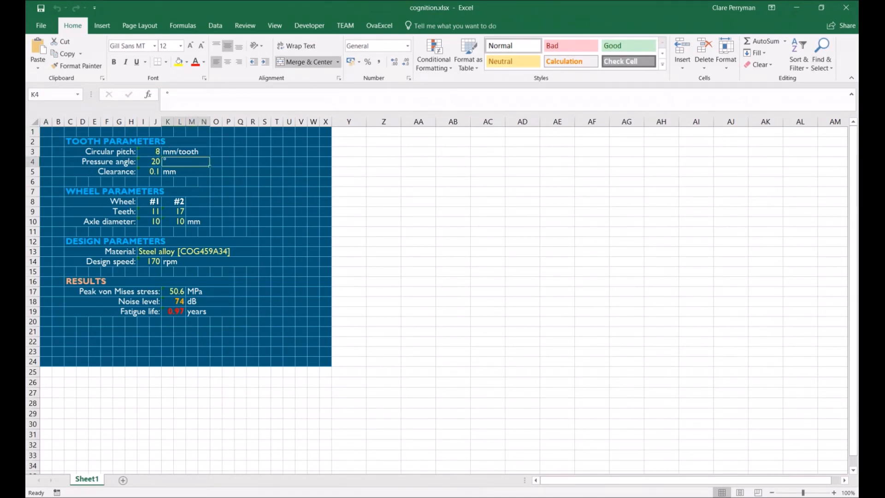
Minimise Excel, return to REPORTER and create a new blank report template.
click(796, 8)
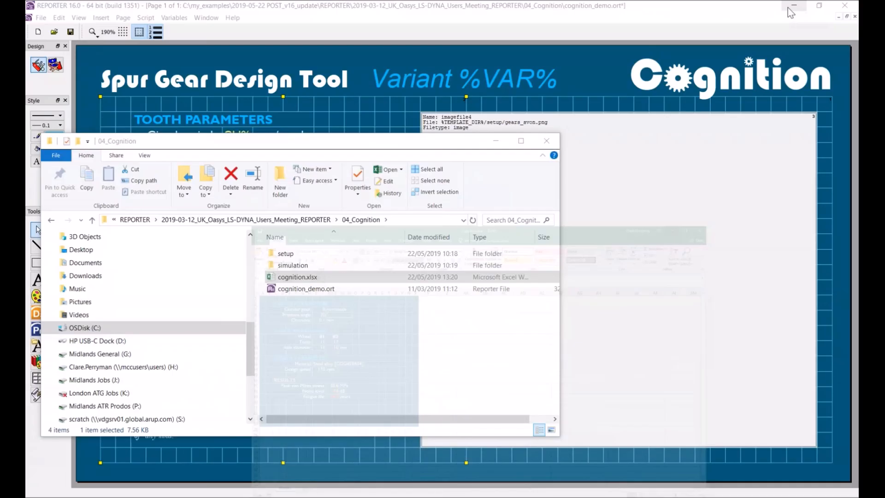
click(28, 31)
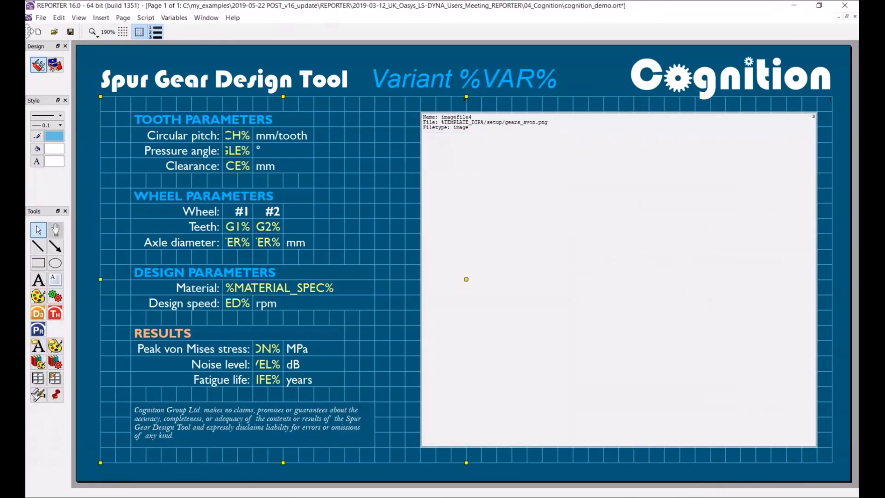
click(41, 18)
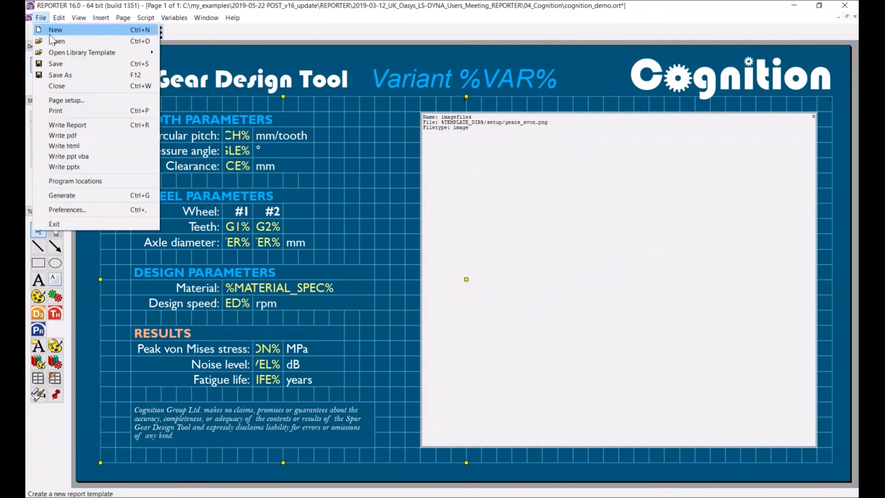
key(Escape)
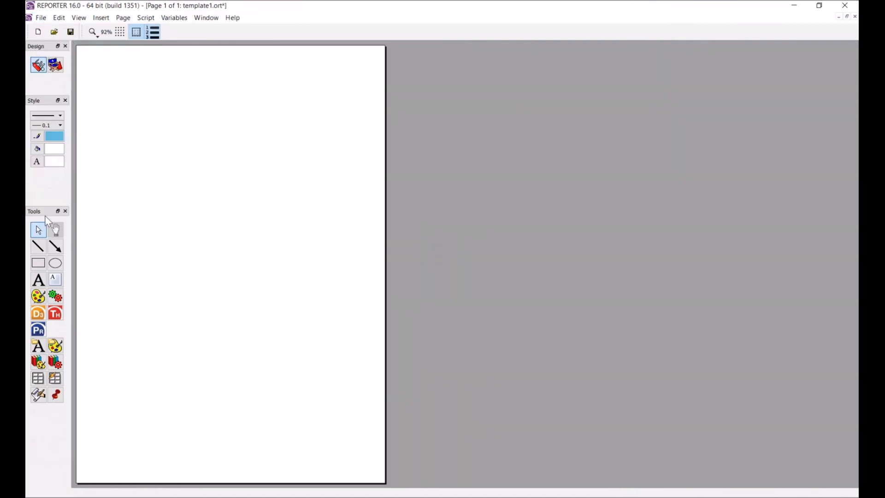
Draw a table of two rows and two columns, about 45 by 36, in the page's upper part.
click(39, 377)
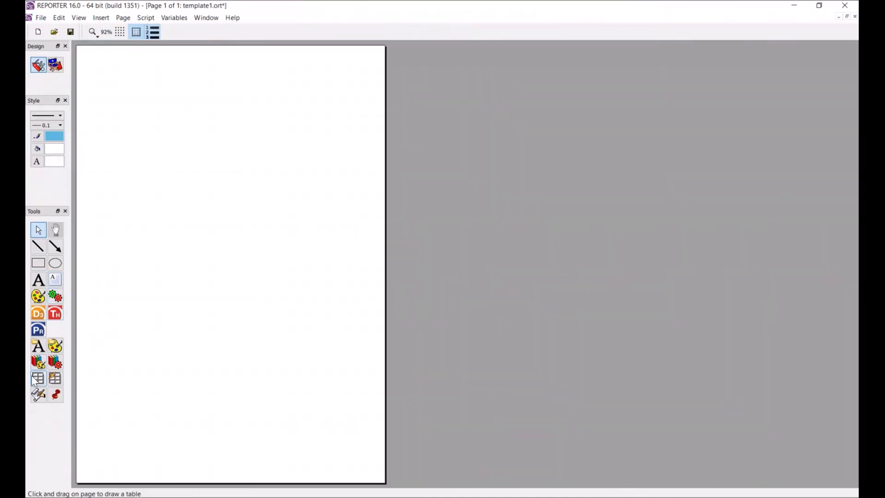
drag(141, 152, 206, 203)
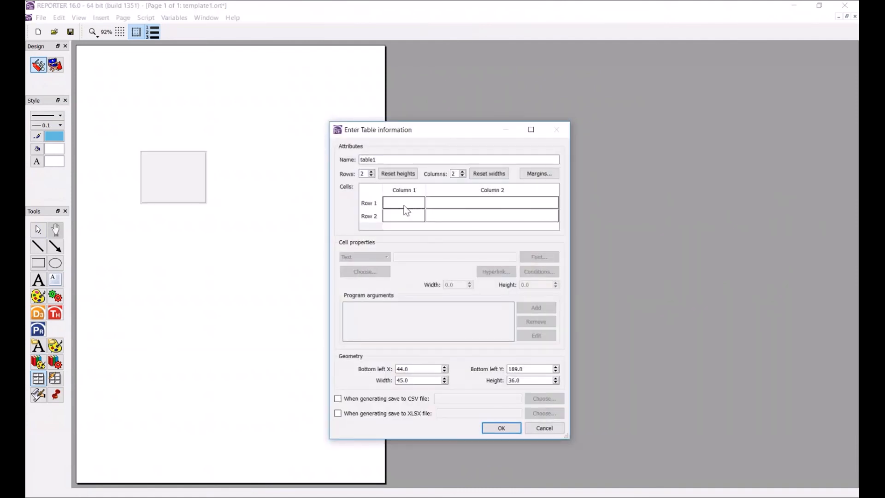
click(509, 429)
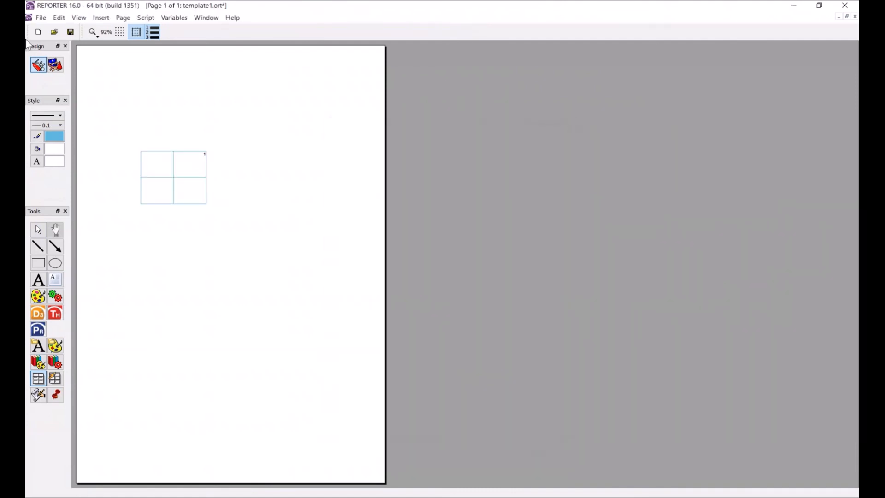
Insert a script object above the table and load lincoln.js from the 05_Lincoln folder into it.
click(101, 17)
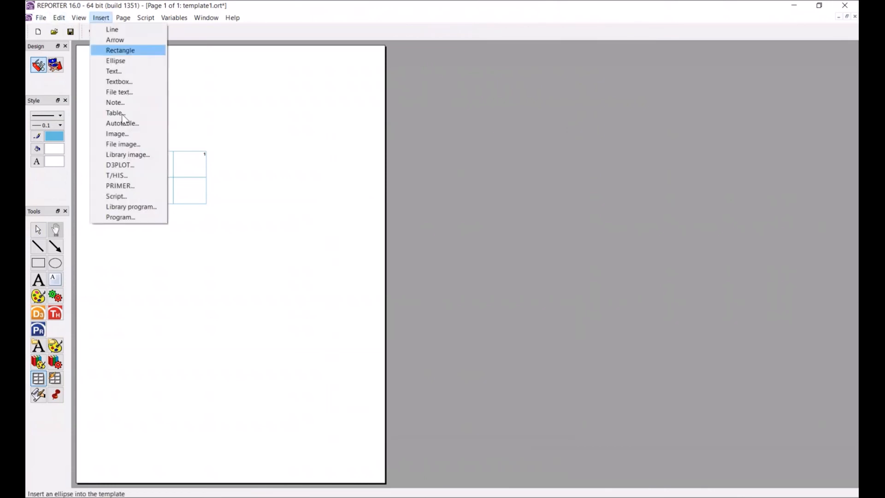
click(118, 196)
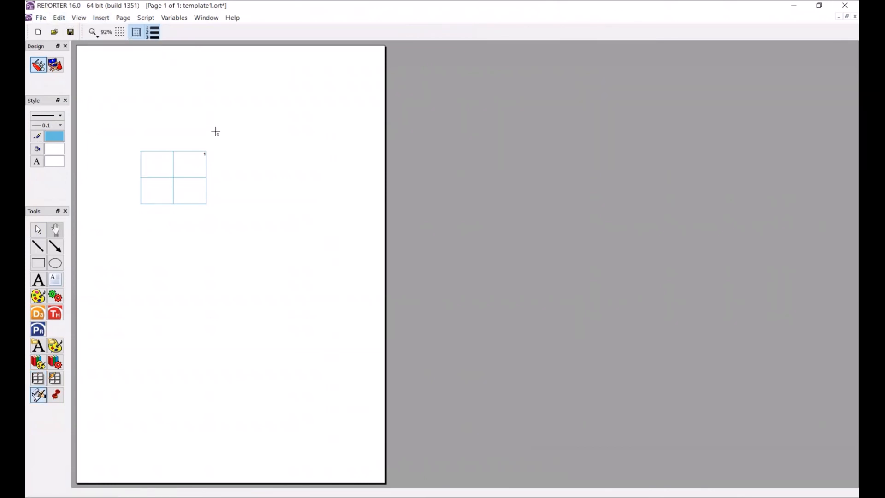
click(215, 132)
click(138, 115)
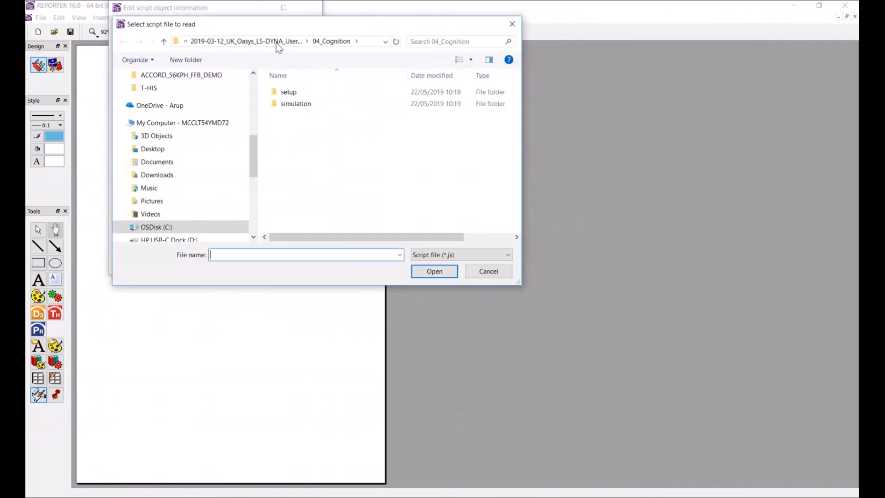
click(279, 43)
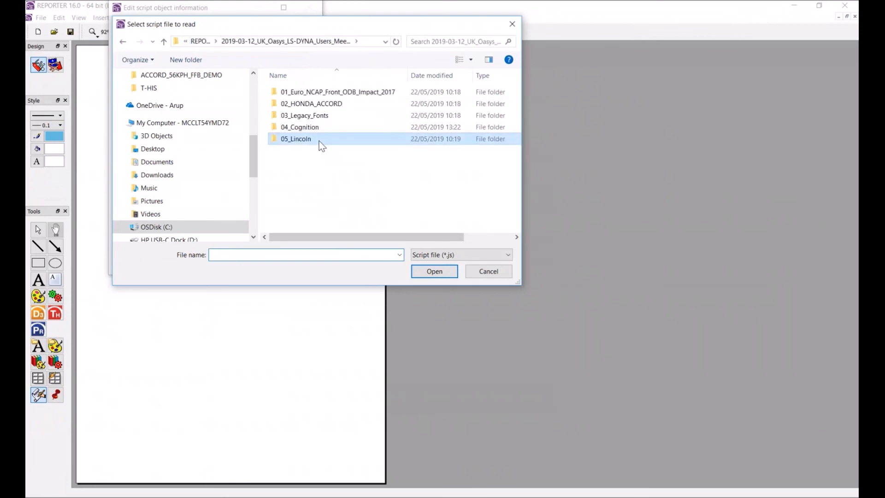
double_click(319, 141)
click(304, 93)
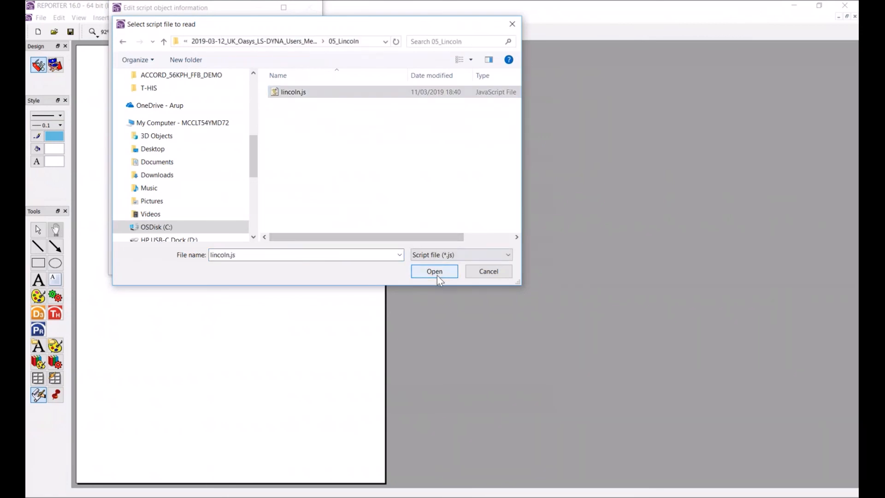
click(437, 275)
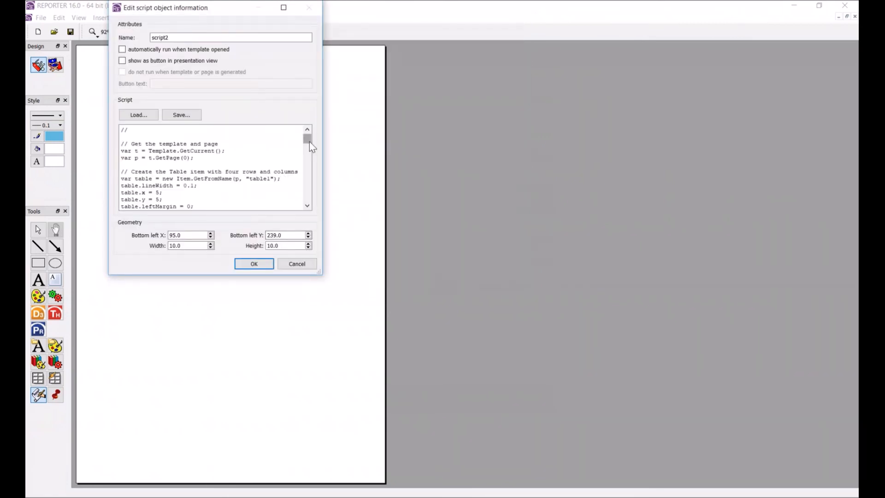
Enlarge the script editor, review the loaded code through to the cell-merging loop and accept the script object.
scroll(309, 145, down, 2)
scroll(309, 145, up, 2)
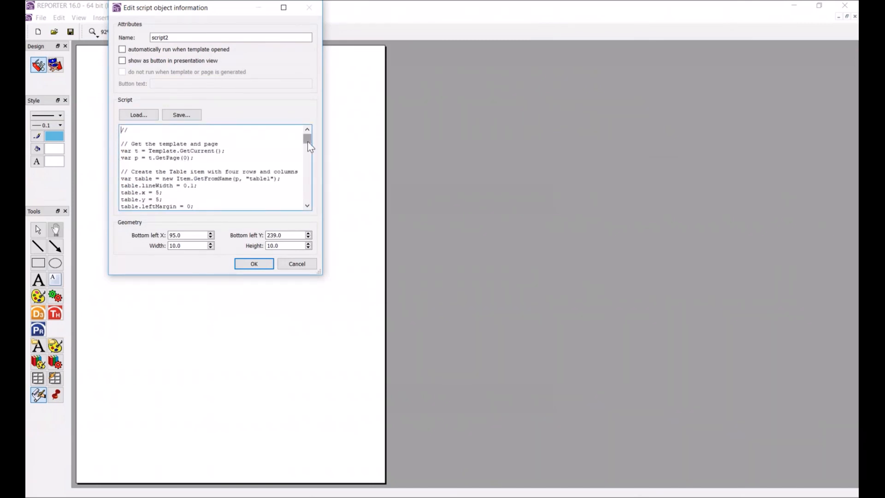
scroll(308, 143, down, 1)
drag(307, 146, 308, 156)
drag(309, 159, 308, 183)
drag(318, 272, 511, 398)
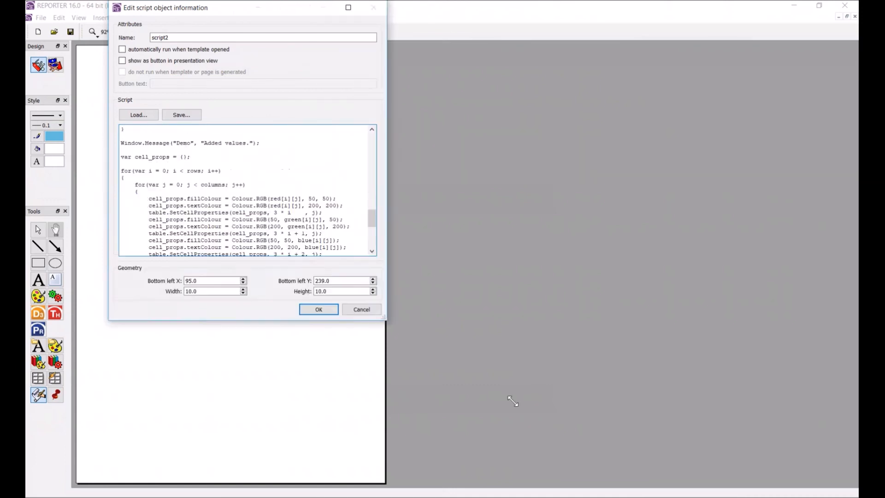
scroll(282, 265, down, 2)
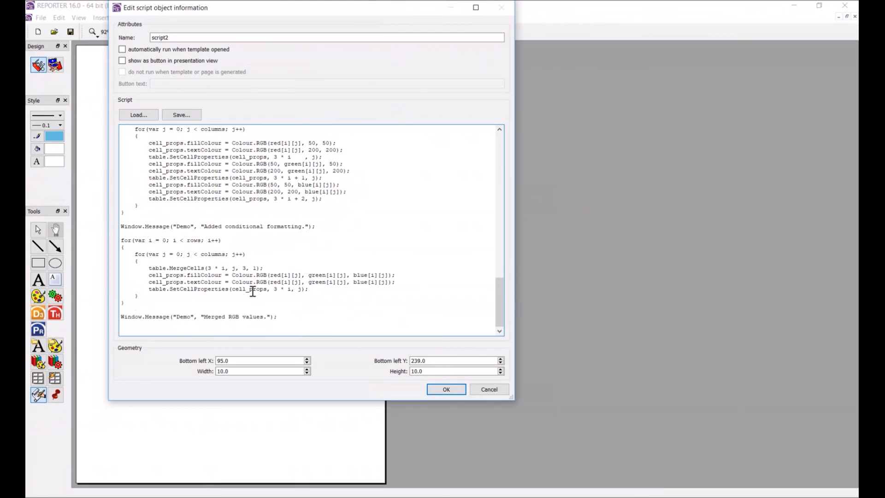
click(451, 390)
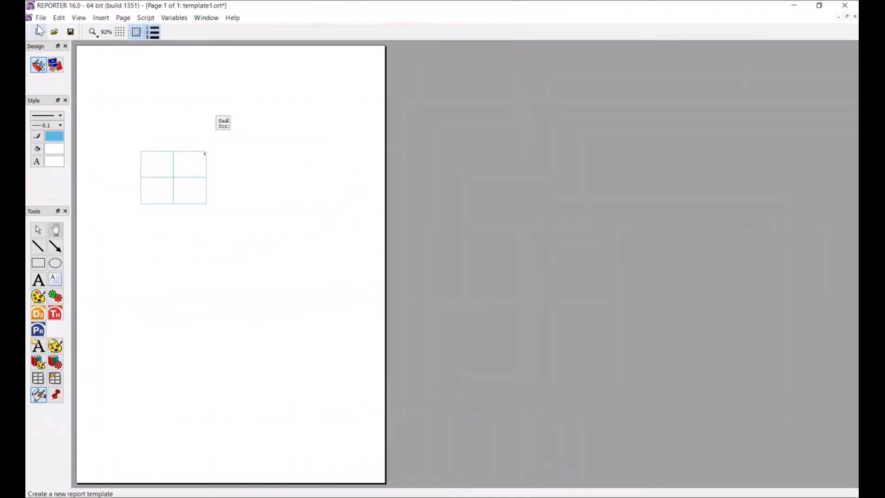
Generate the report and proceed through the script's moving, row and column insertion, and resizing of the table.
click(41, 20)
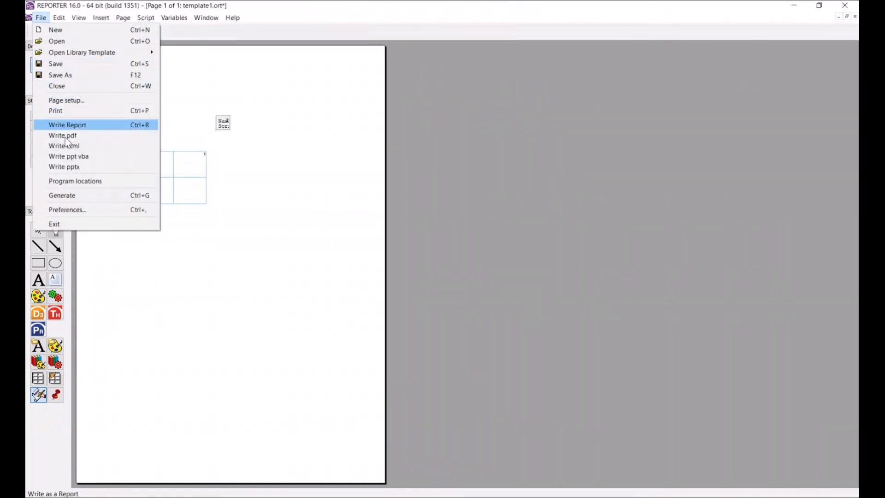
click(82, 196)
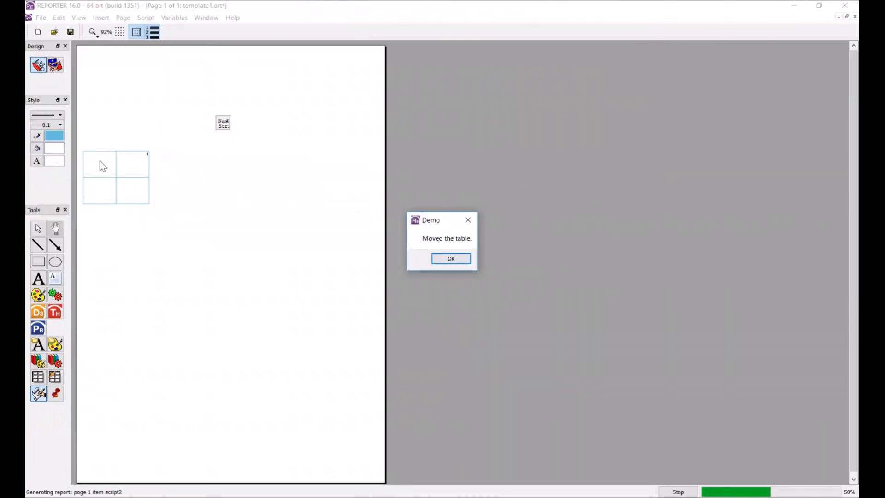
click(442, 256)
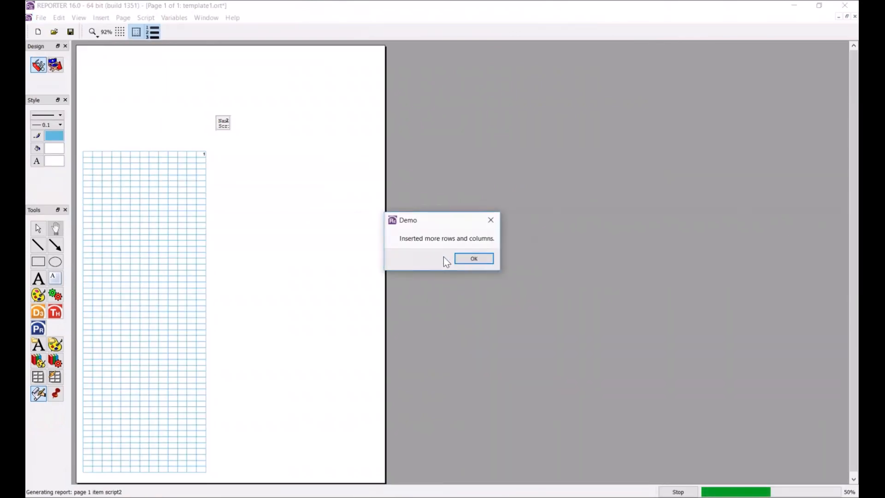
click(481, 262)
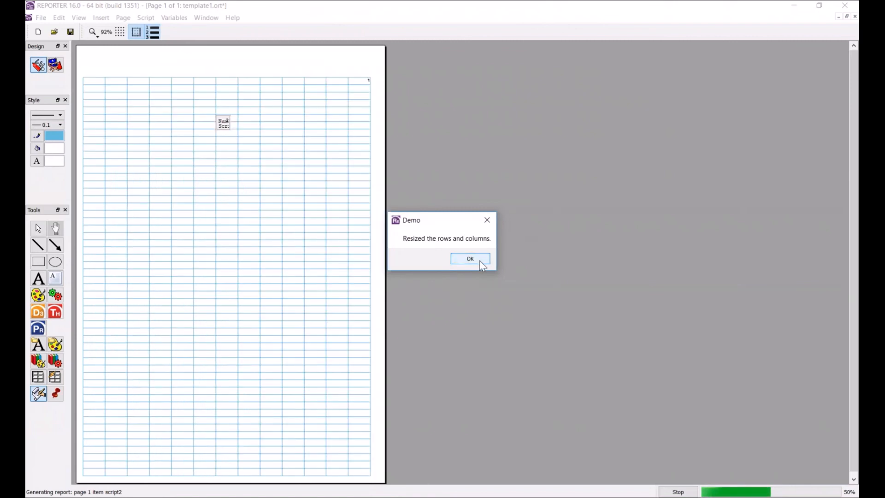
click(481, 263)
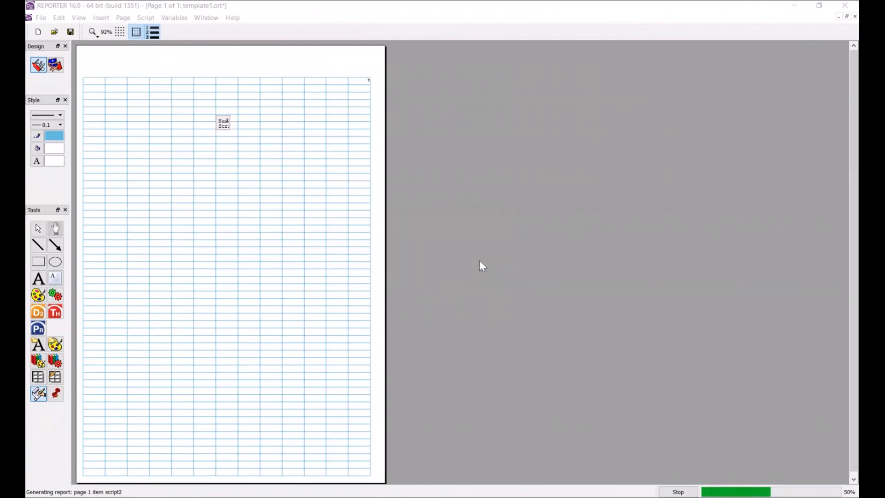
Supply lincoln_rgb.csv as the script's data file and continue through value entry, conditional formatting and RGB cell merging.
click(237, 89)
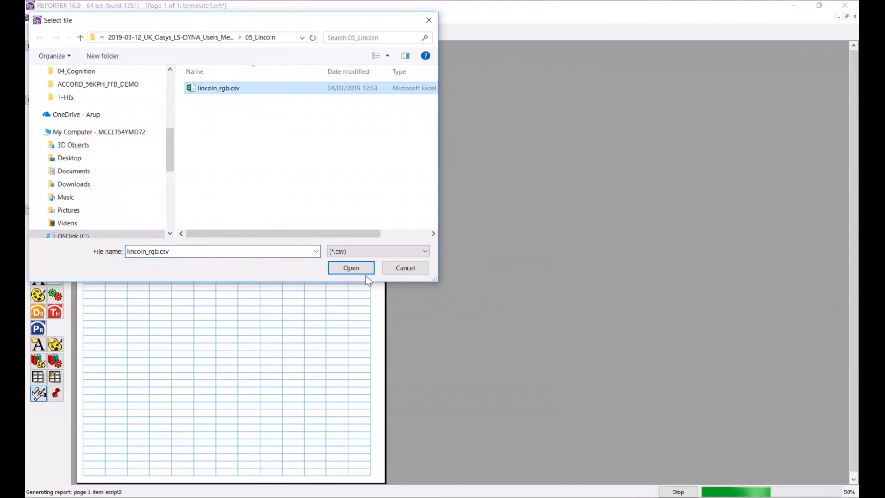
click(361, 271)
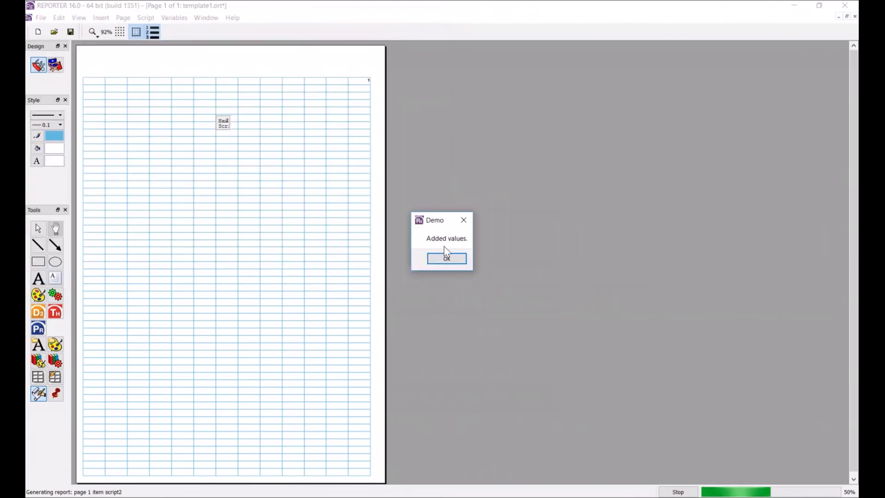
click(446, 259)
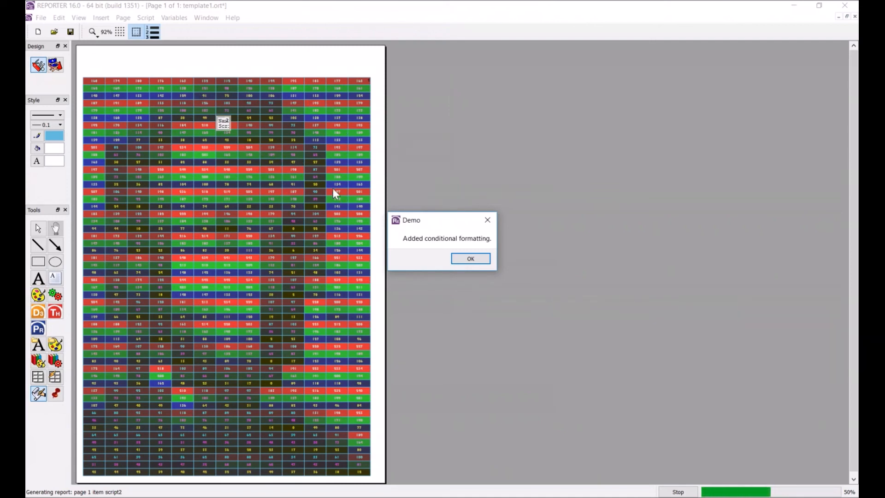
click(465, 261)
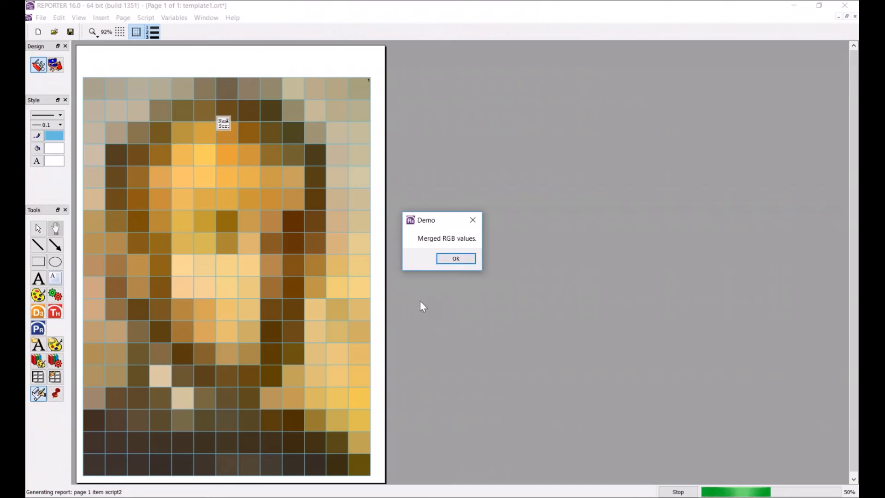
click(462, 262)
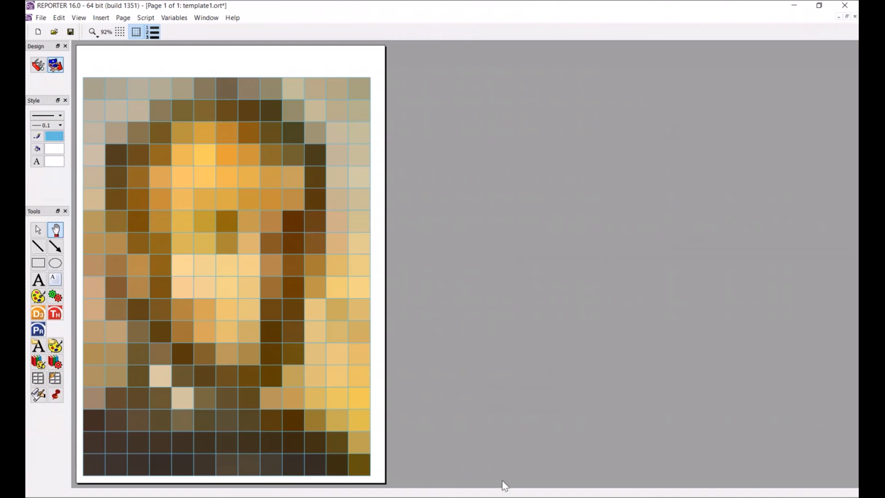
Switch to the PowerPoint slide show and present the REPORTER summary slide on templates, fonts and table enhancements.
mouse_move(359, 496)
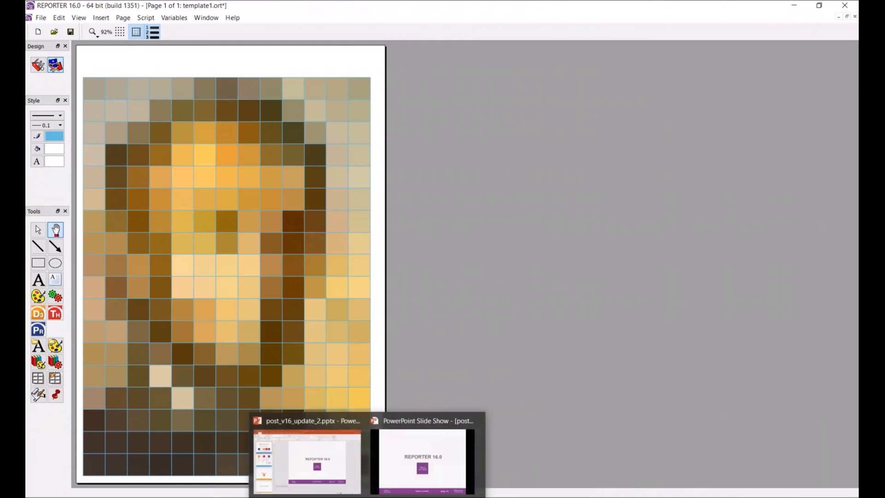
click(421, 481)
click(328, 287)
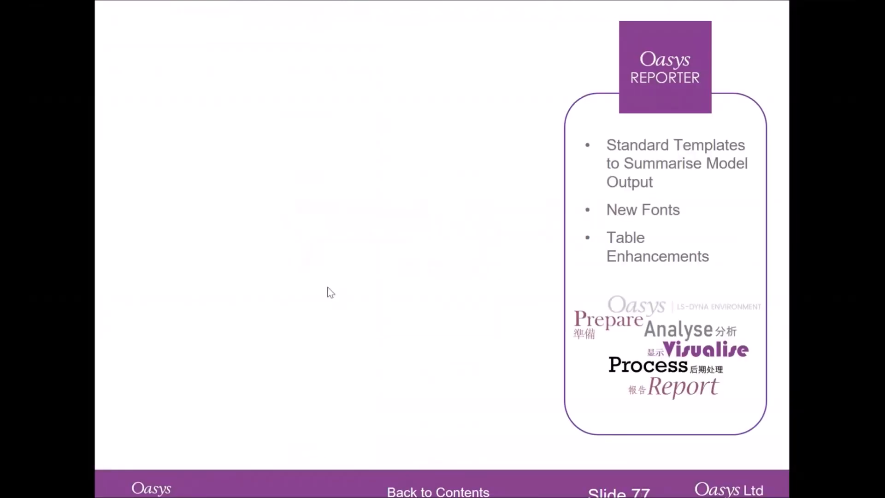
click(329, 291)
key(Left)
Switch to the browser, view the ScriptBox library on the Oasys website and return to the Oasys Suite downloads page.
click(782, 275)
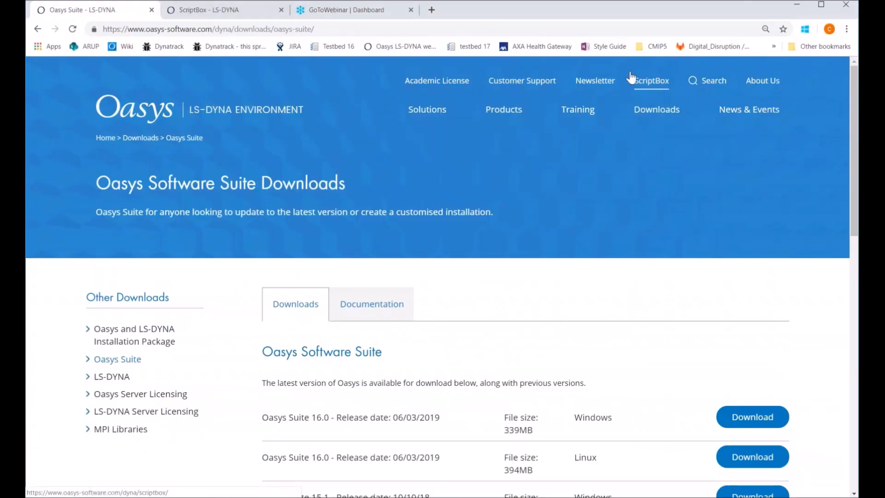
click(644, 87)
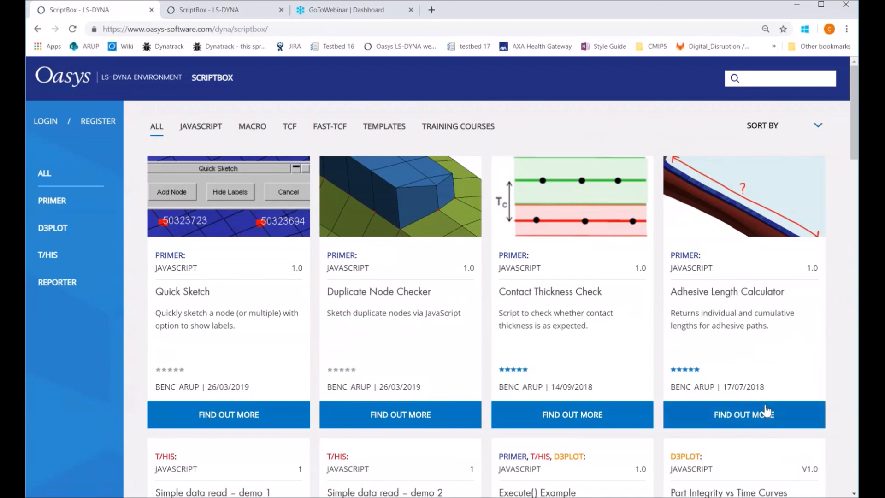
click(38, 29)
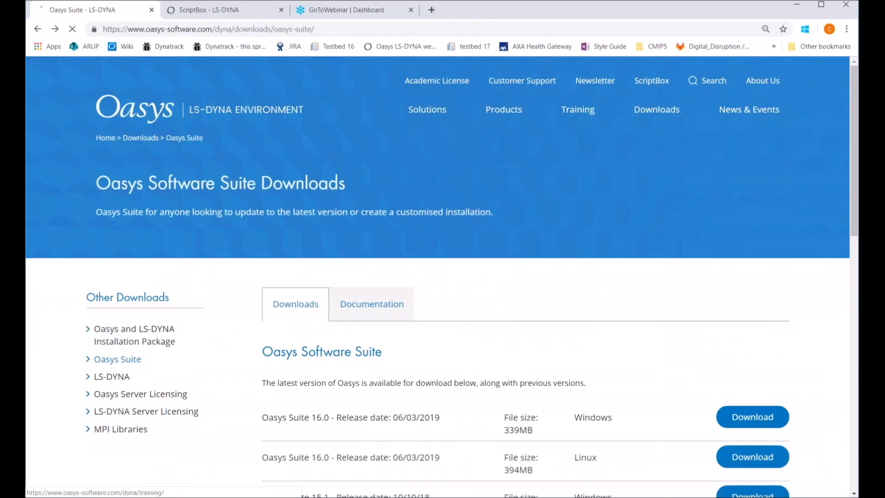
Open the Training Courses page of the Oasys website and look through the listed courses.
mouse_move(577, 122)
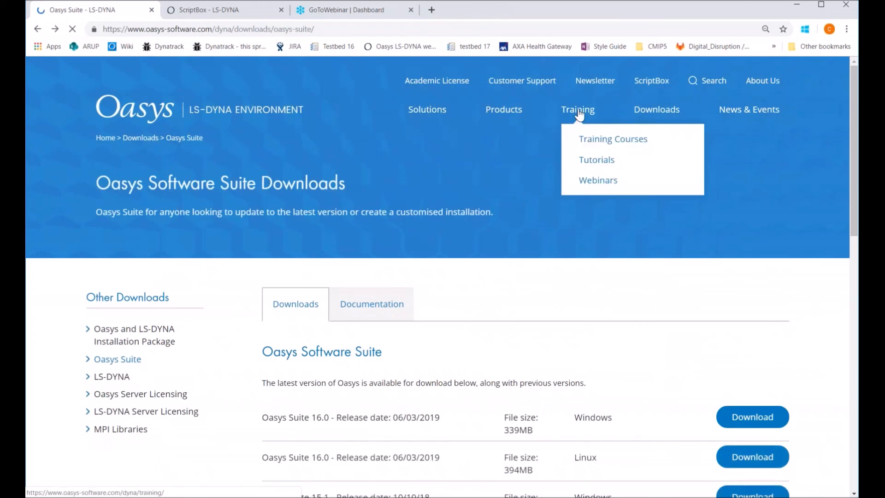
click(587, 141)
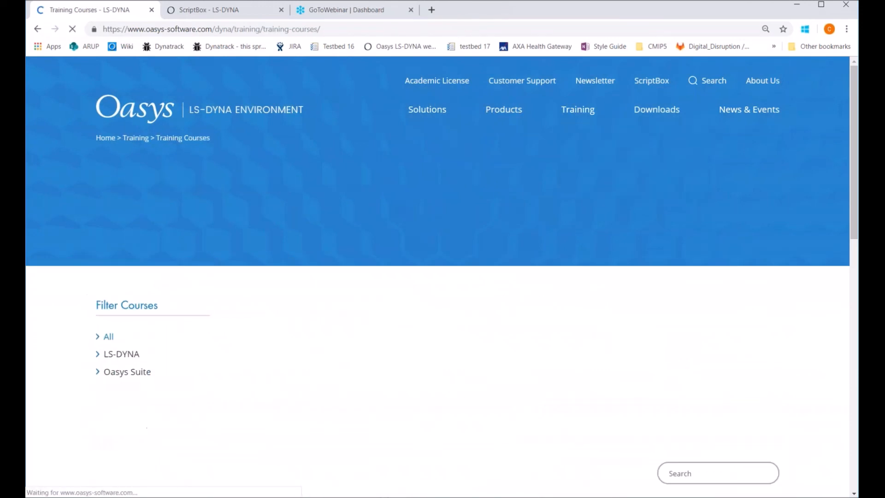
scroll(719, 392, down, 7)
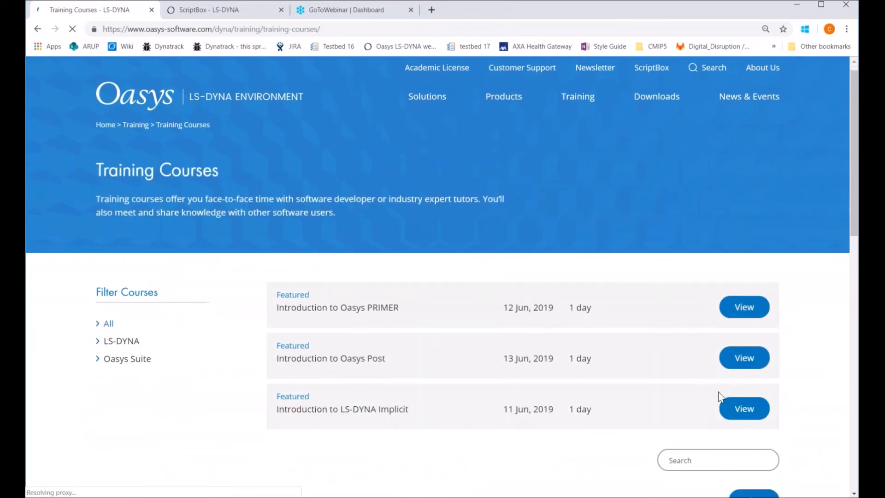
Finish looking through the training courses list and open the Webinars page of the Training section.
scroll(719, 392, up, 4)
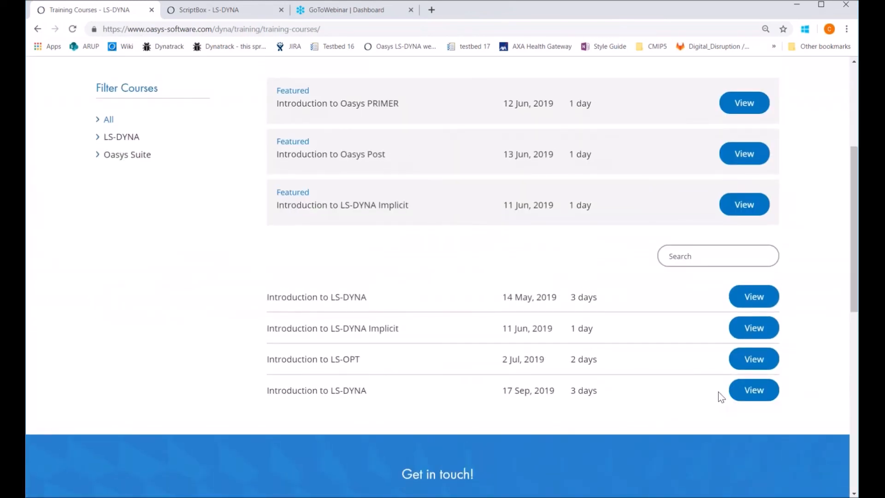
scroll(721, 397, up, 4)
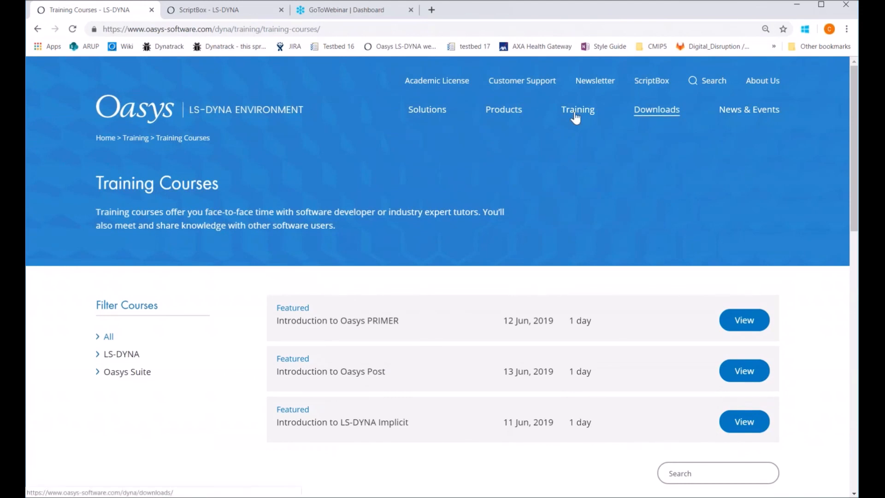
mouse_move(486, 105)
mouse_move(578, 113)
click(590, 181)
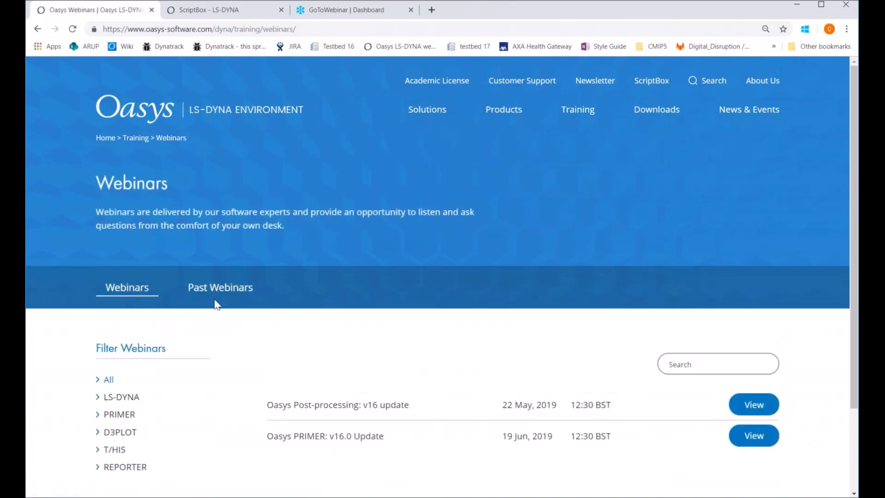
View the past webinars filtered to REPORTER, and return to the PowerPoint slide show's Contact Information slide.
click(218, 290)
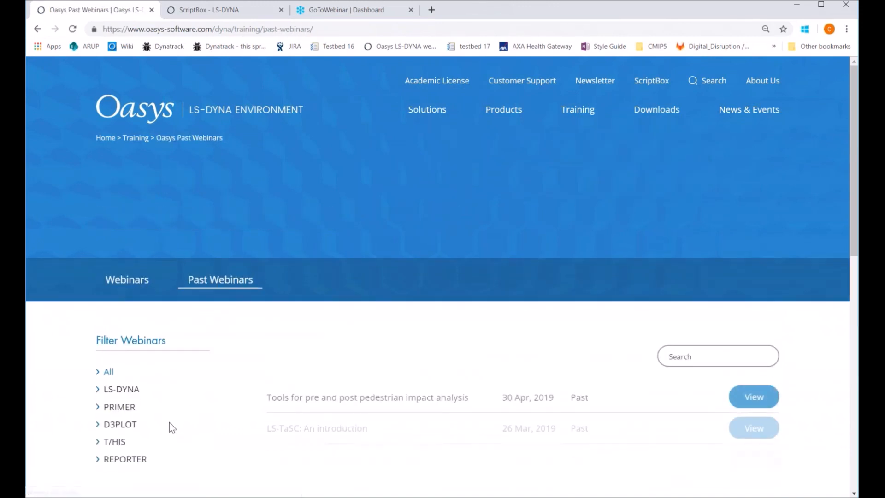
click(126, 459)
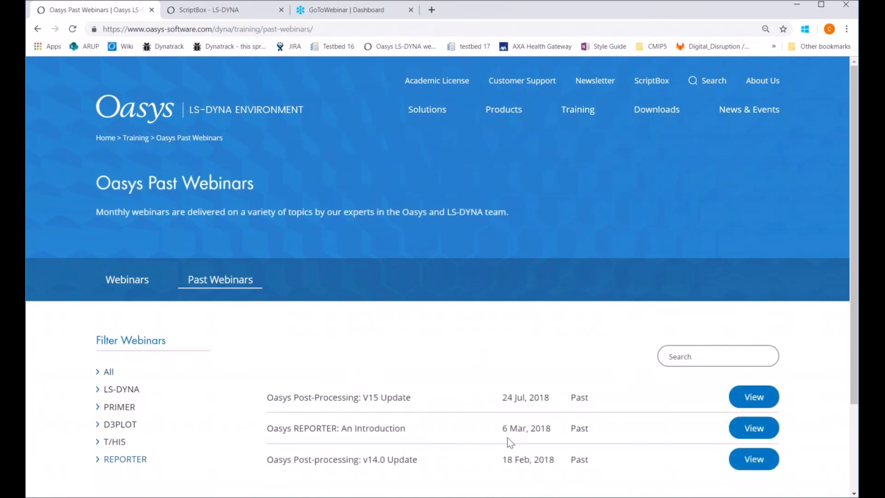
click(796, 7)
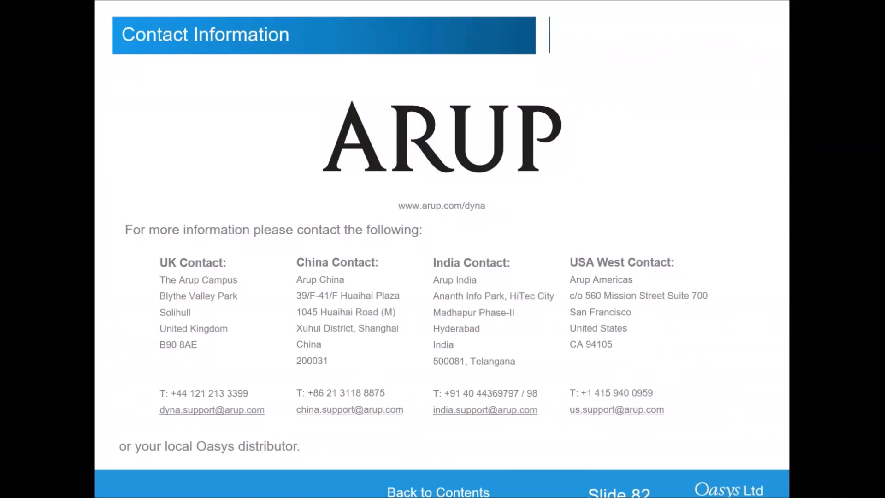